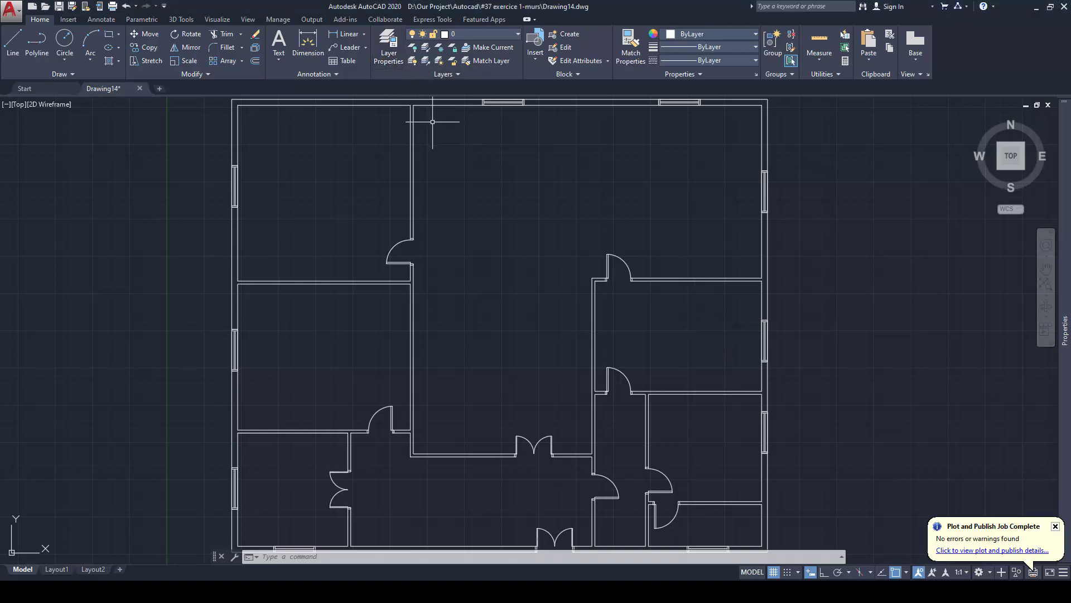
Create two new layers named Murs Externes and Murs Internes in the layer manager
left_click(383, 53)
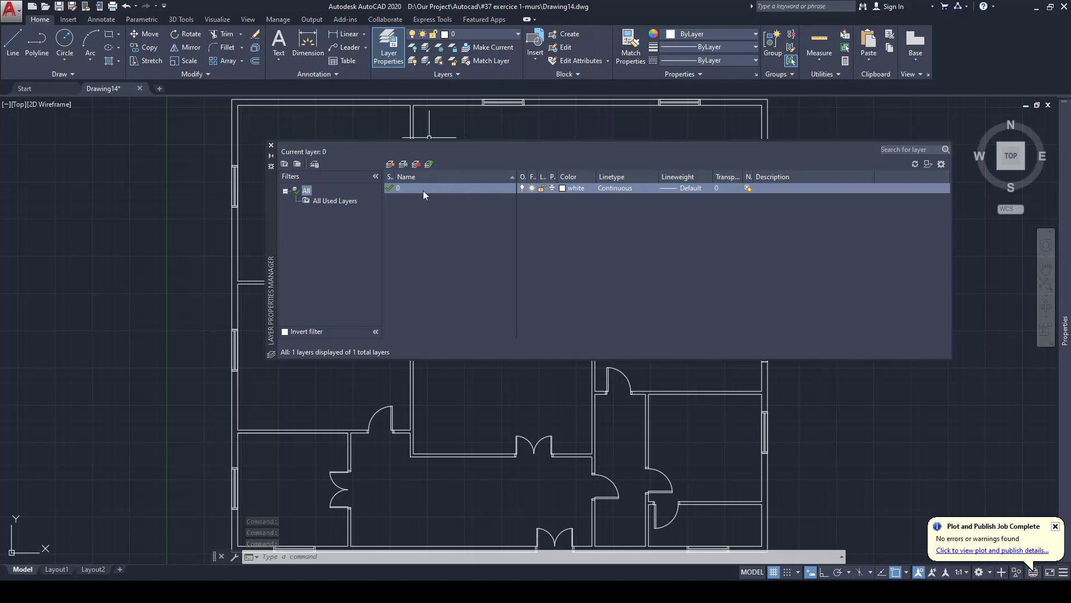
left_click(389, 165)
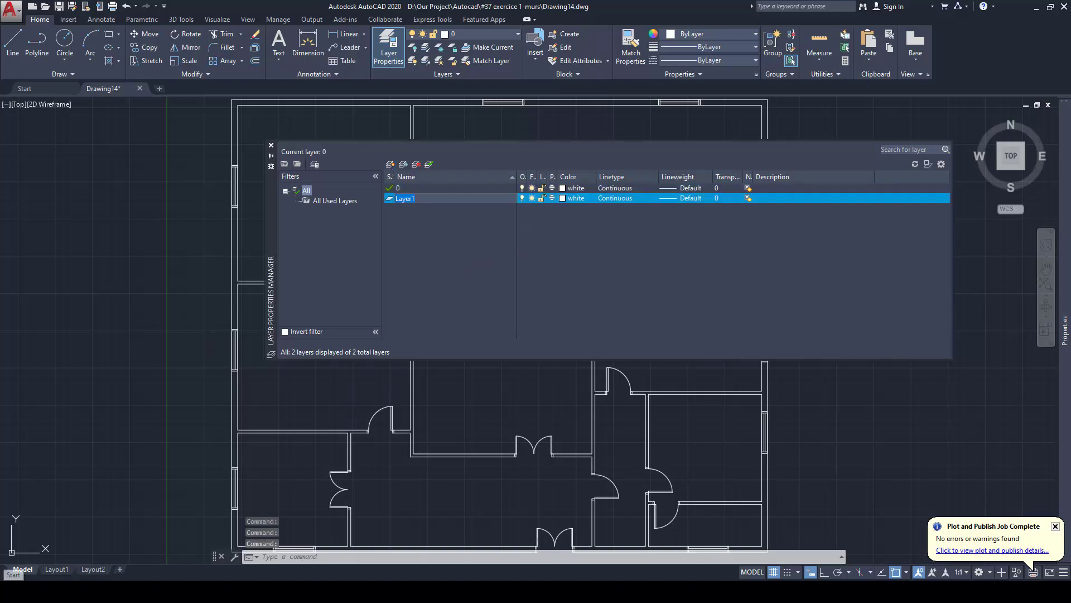
type("Murs Externes")
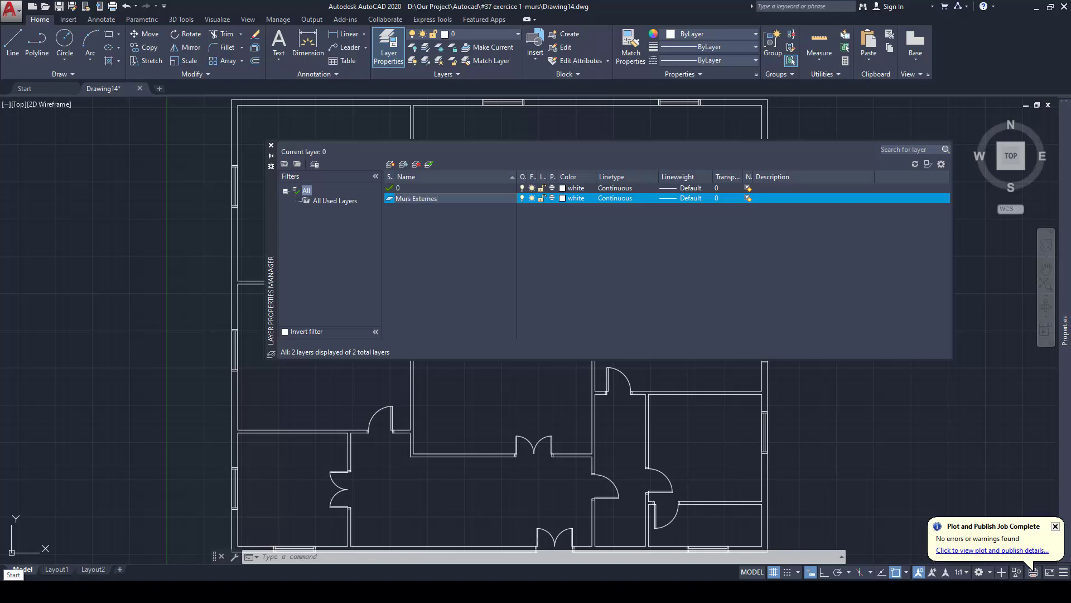
key("Return")
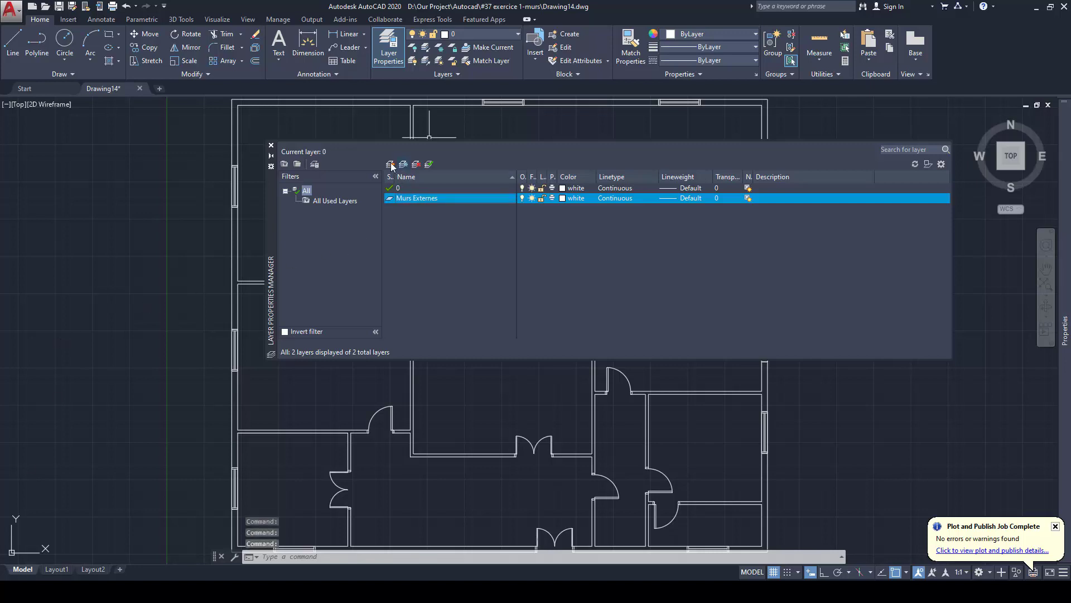
key("alt+n")
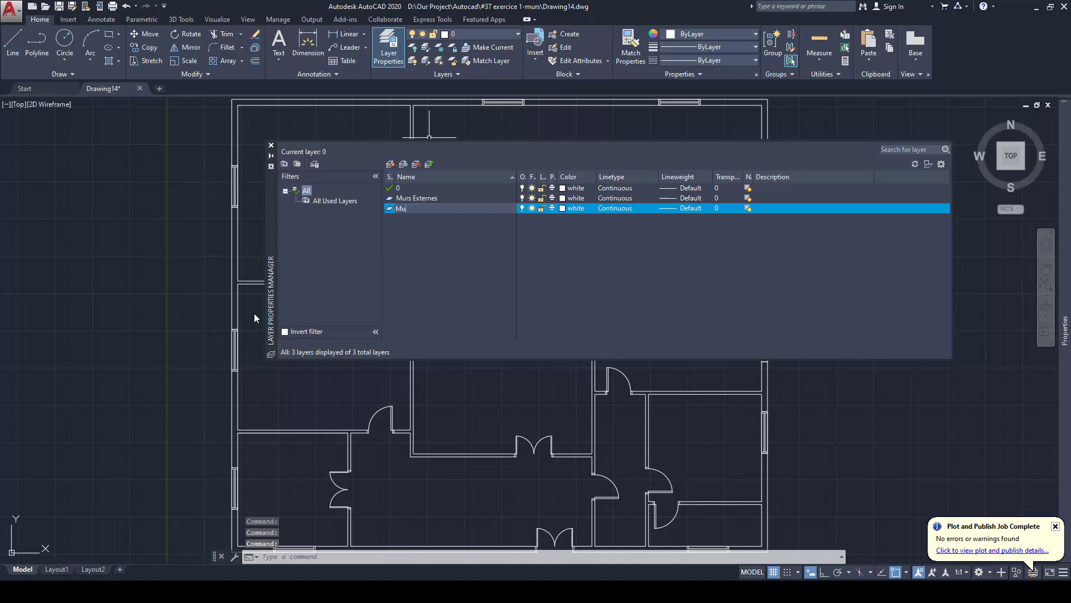
type("Murs Internes")
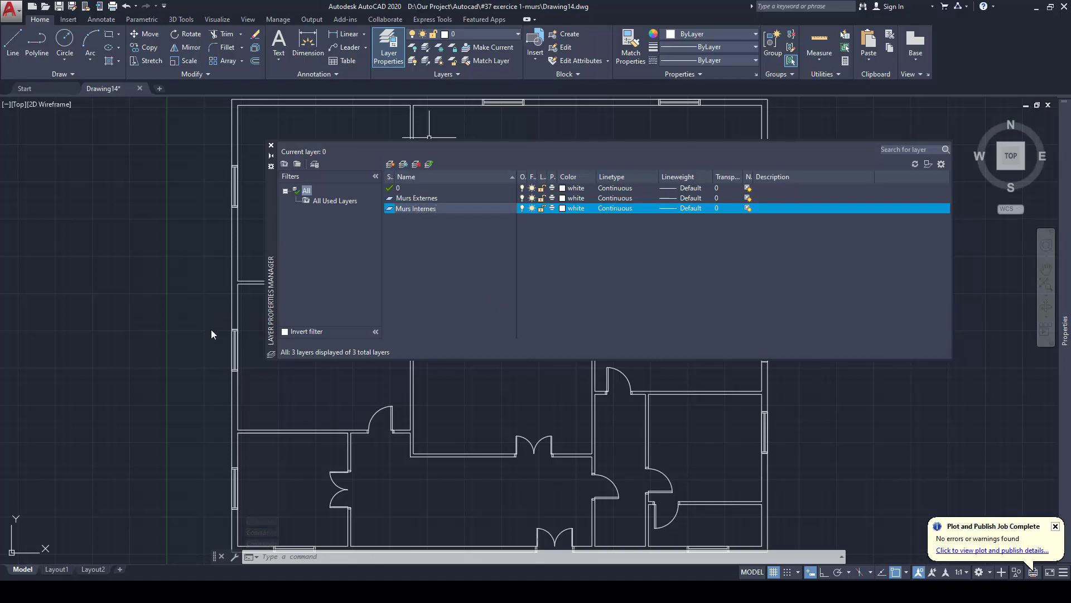
Add two more layers named Portes and Fenetres to the layer list
left_click(390, 164)
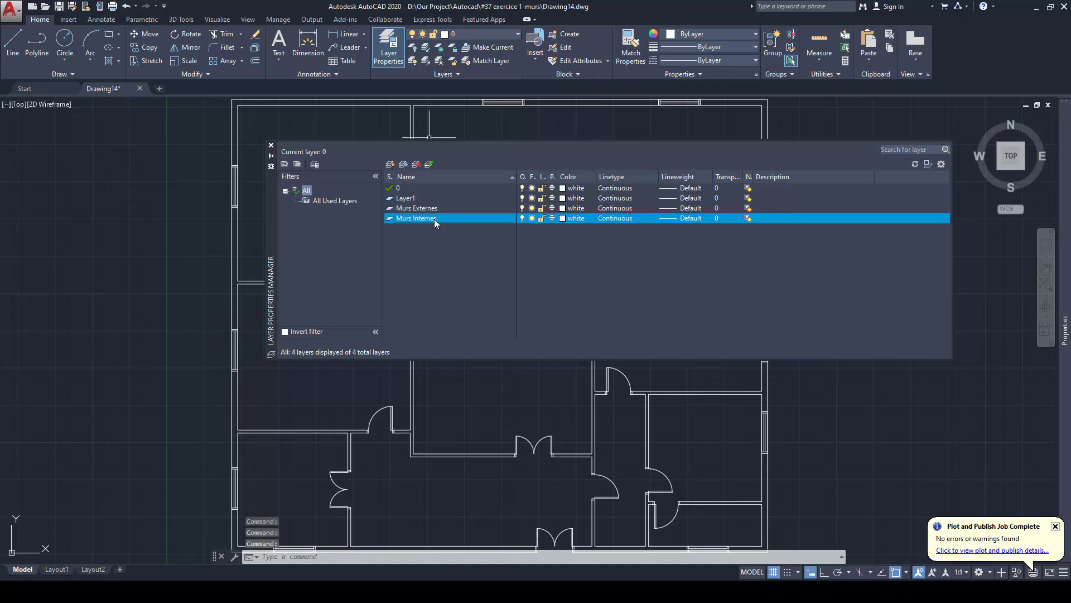
left_click(390, 164)
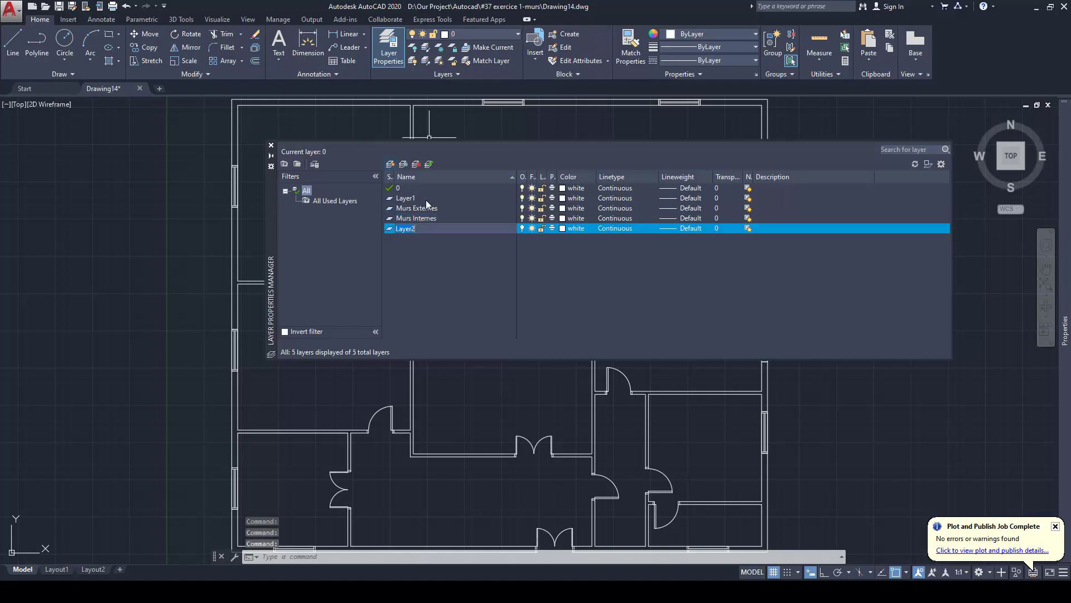
type("Portes")
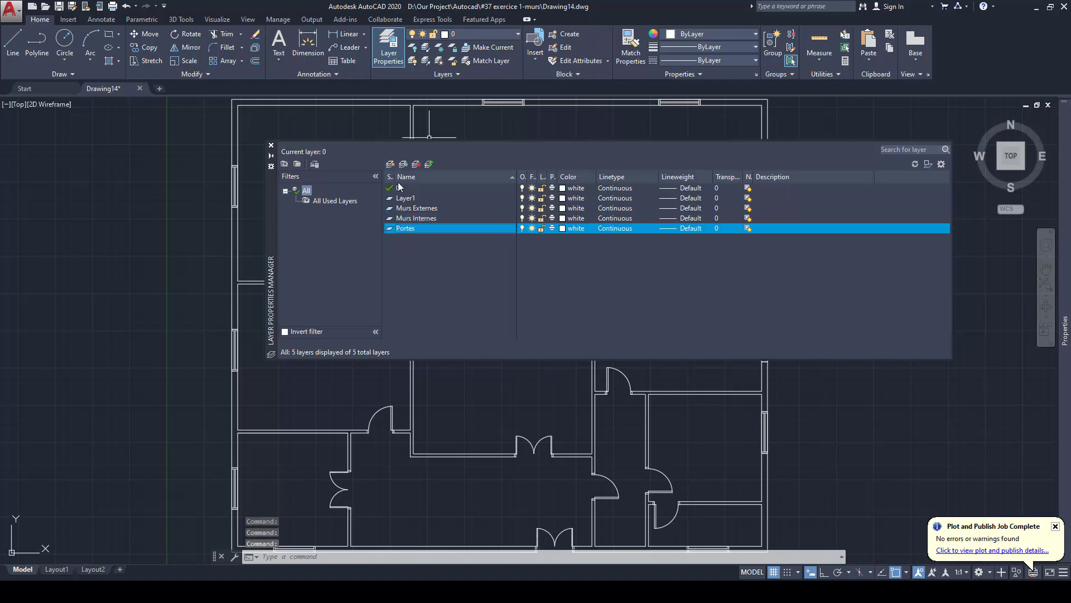
left_click(390, 164)
type("Fen")
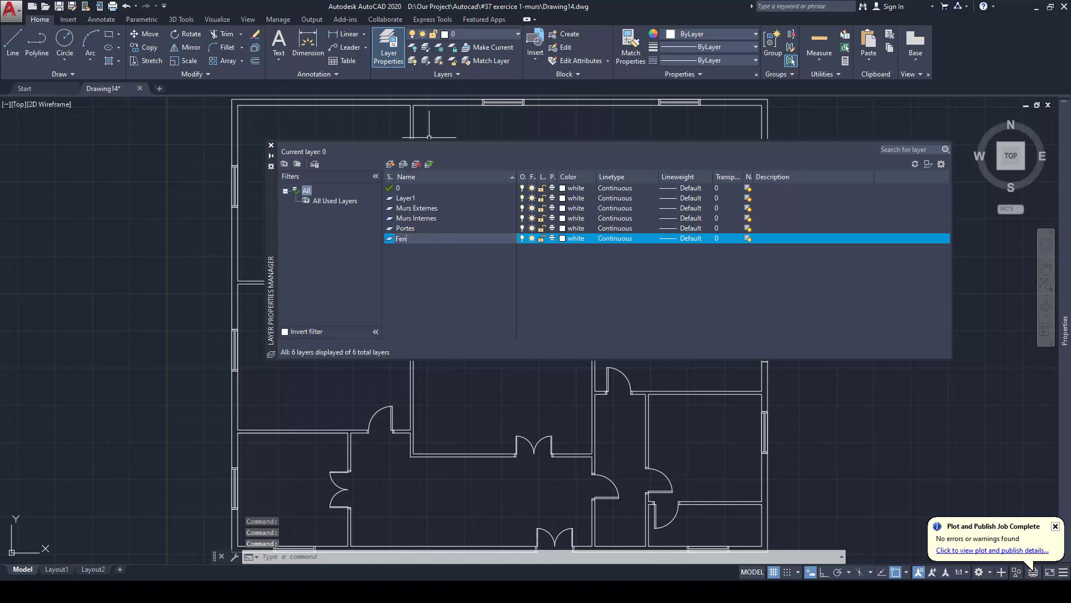
type("etres")
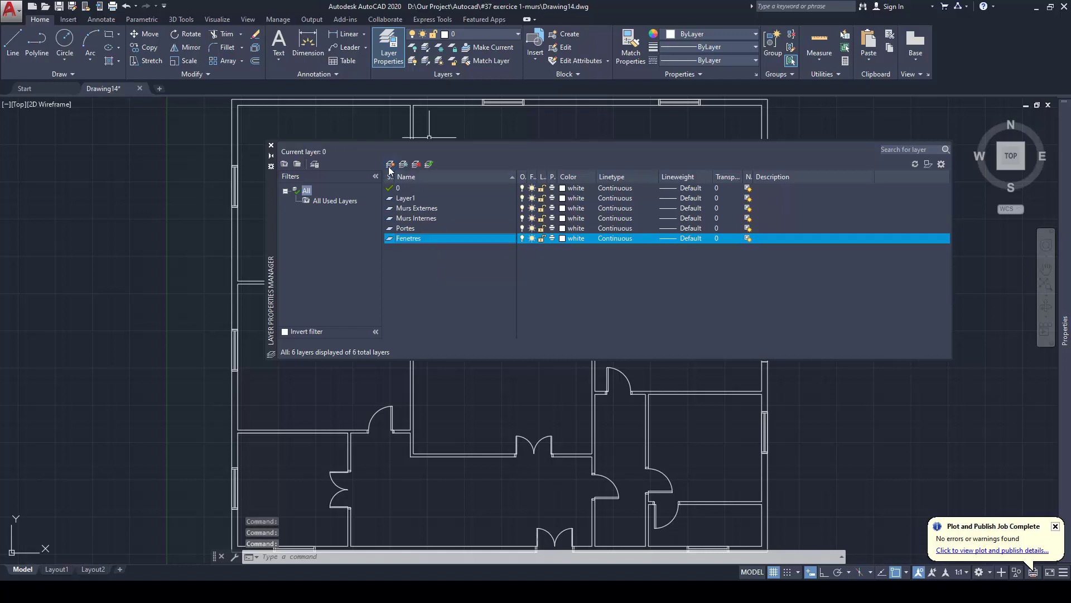
Add a new layer named Hatch to the layer list
left_click(390, 164)
type("Hatch")
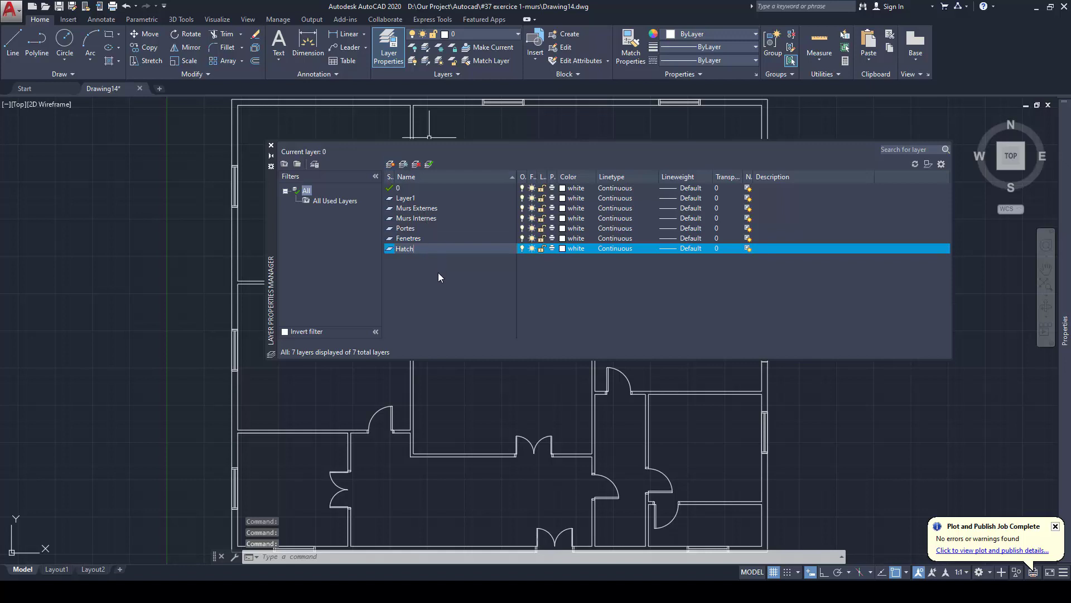
key("Return")
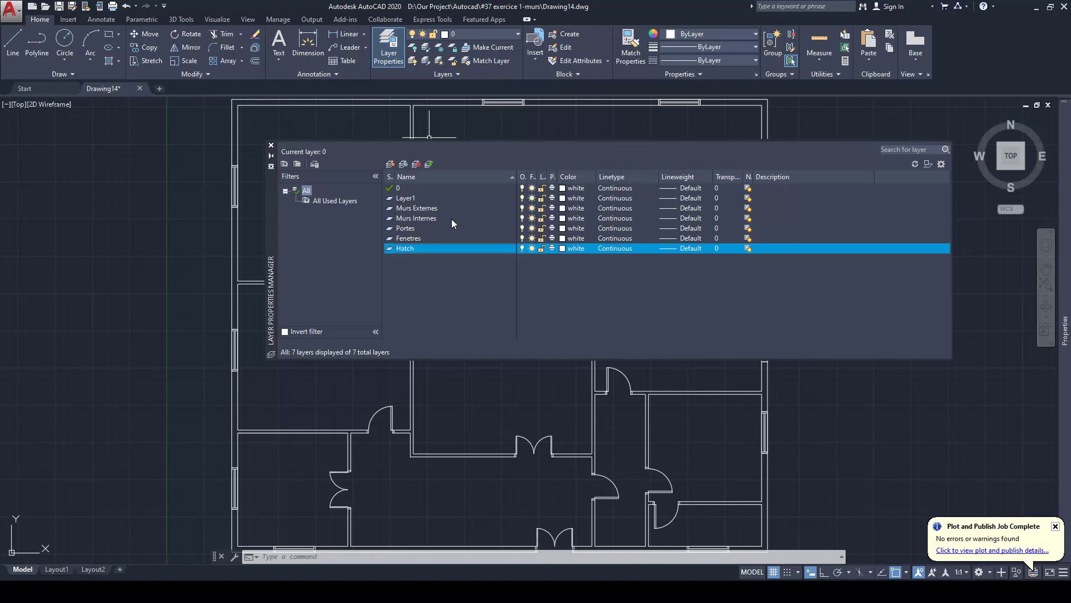
Set the Murs Internes layer's color to grey, index color 8
left_click(564, 218)
left_click(563, 219)
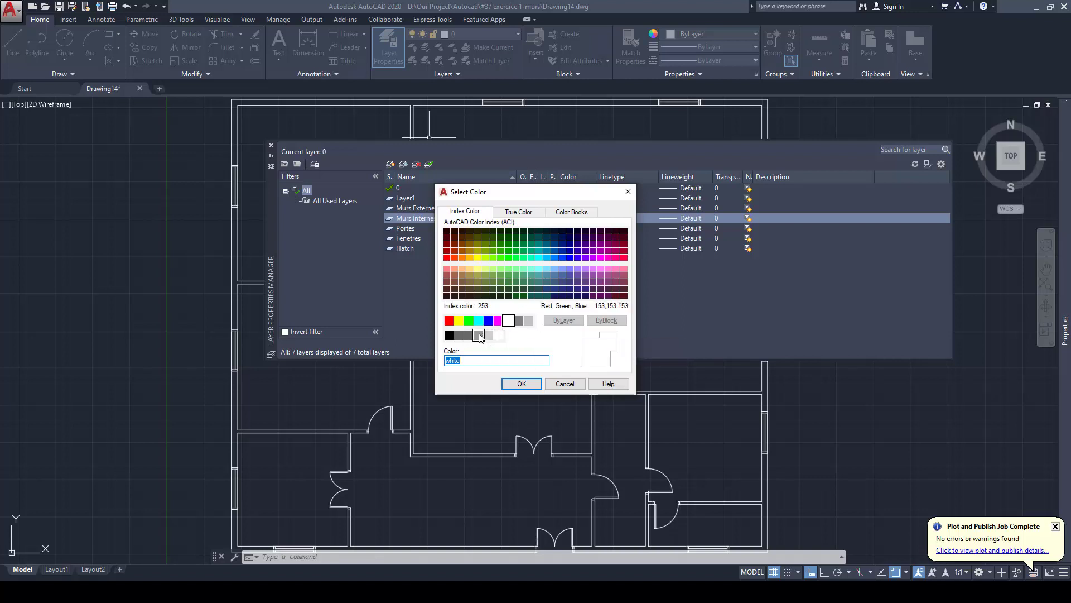
left_click(478, 335)
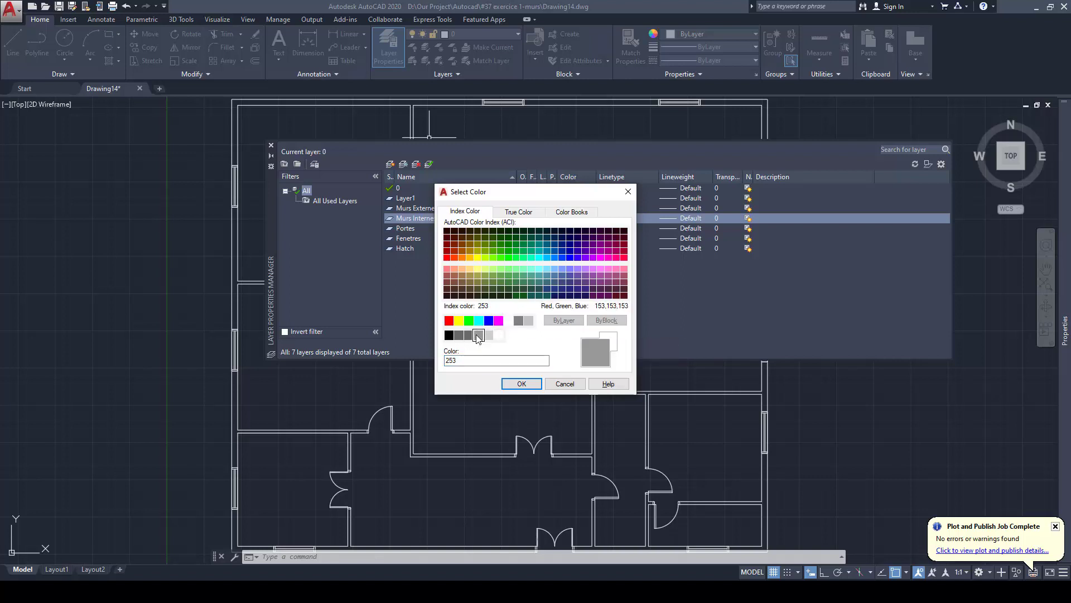
left_click(519, 320)
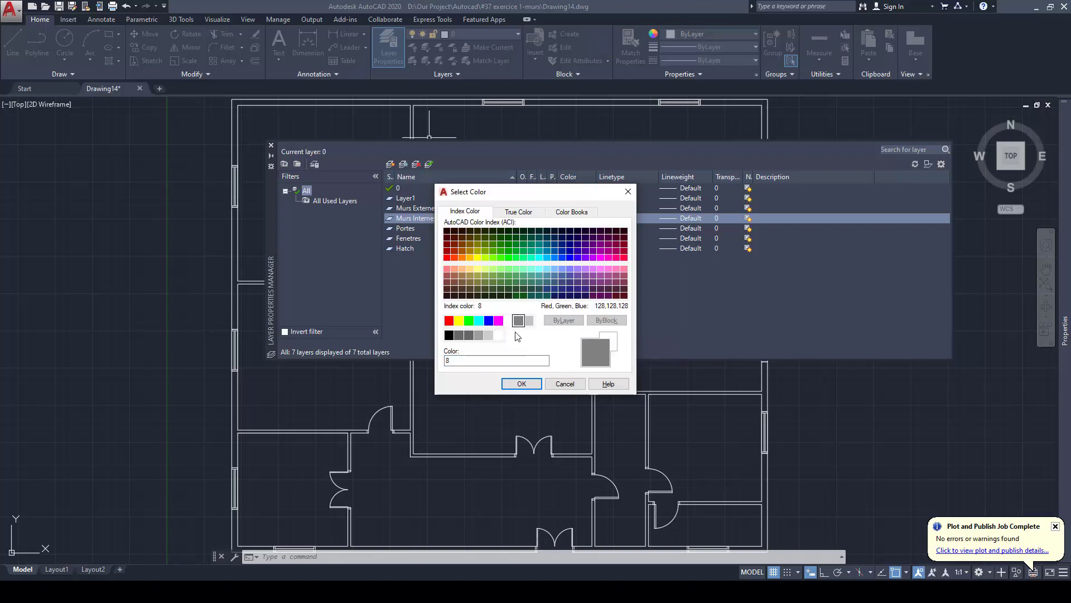
left_click(522, 383)
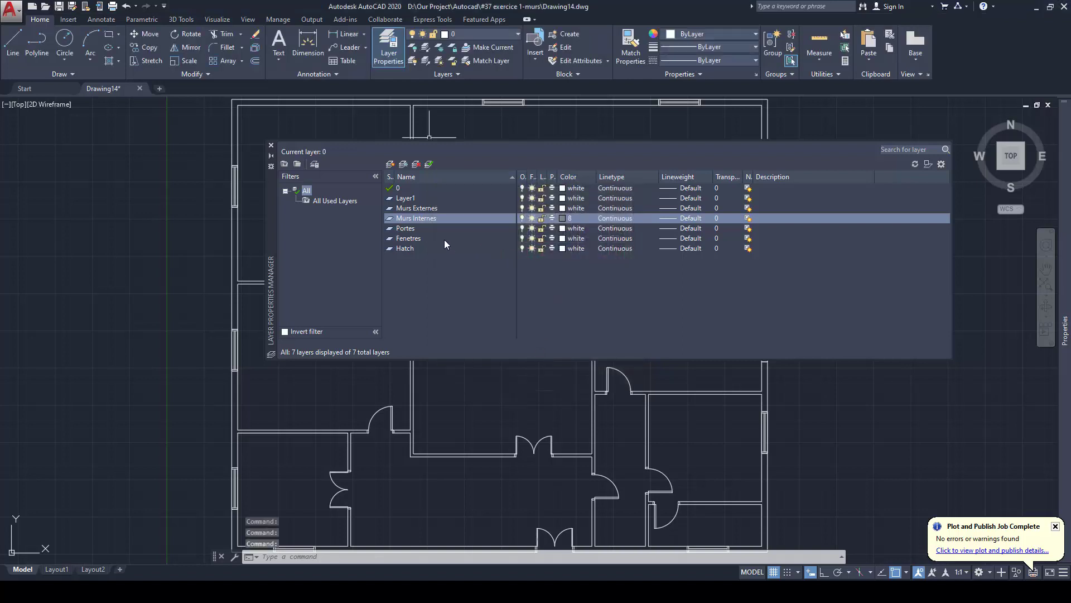
Set the Portes layer's color to blue and the Fenetres layer's color to green
left_click(563, 228)
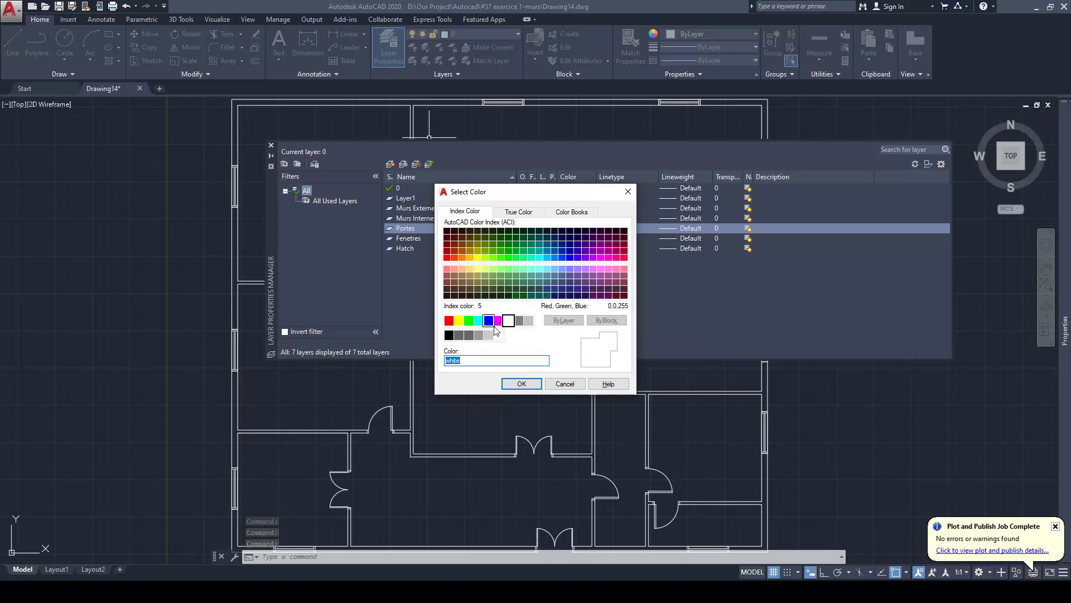
left_click(489, 320)
left_click(525, 382)
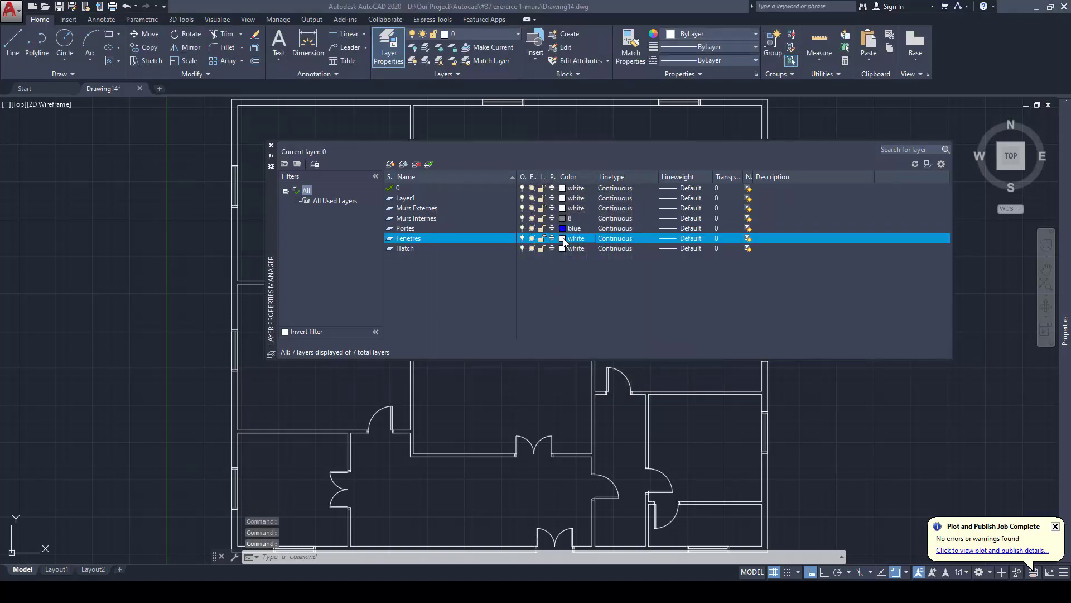
left_click(563, 239)
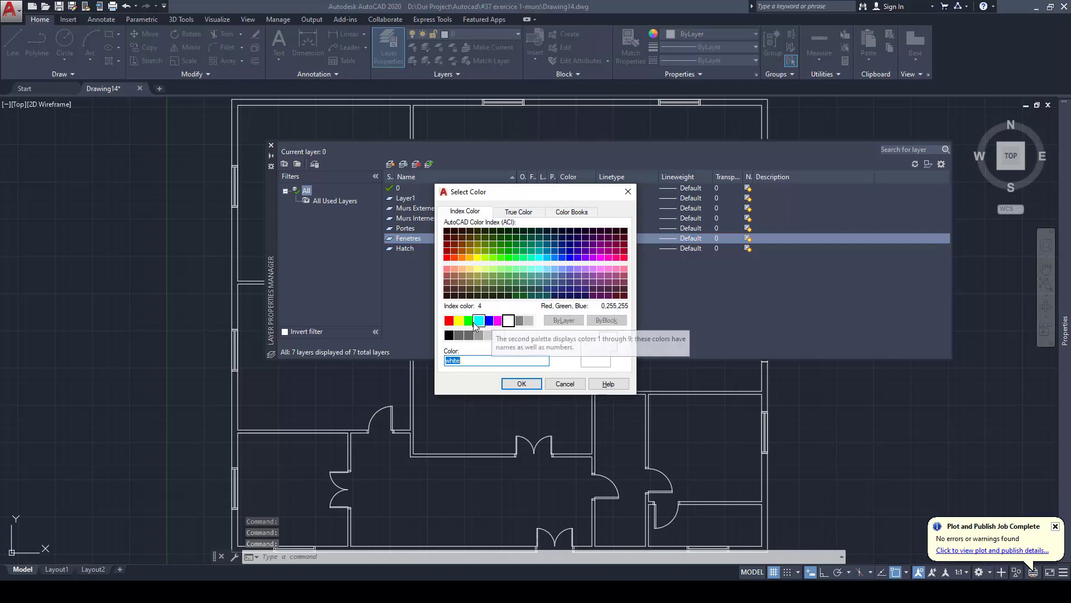
left_click(469, 321)
left_click(522, 384)
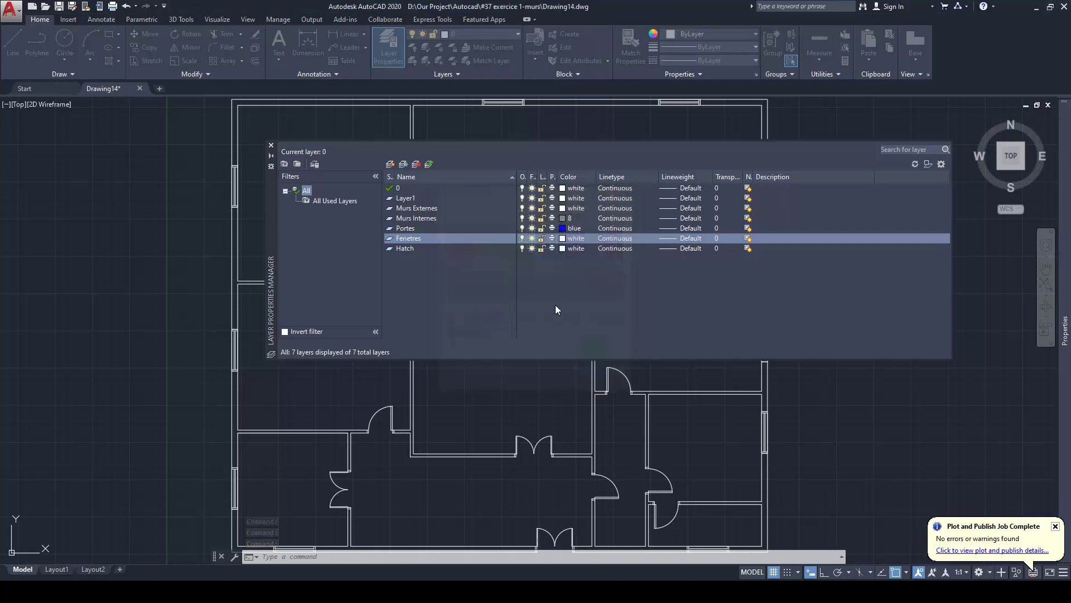
Set the Hatch layer's color to index 8 and its transparency to 40, and close the layer manager
left_click(564, 249)
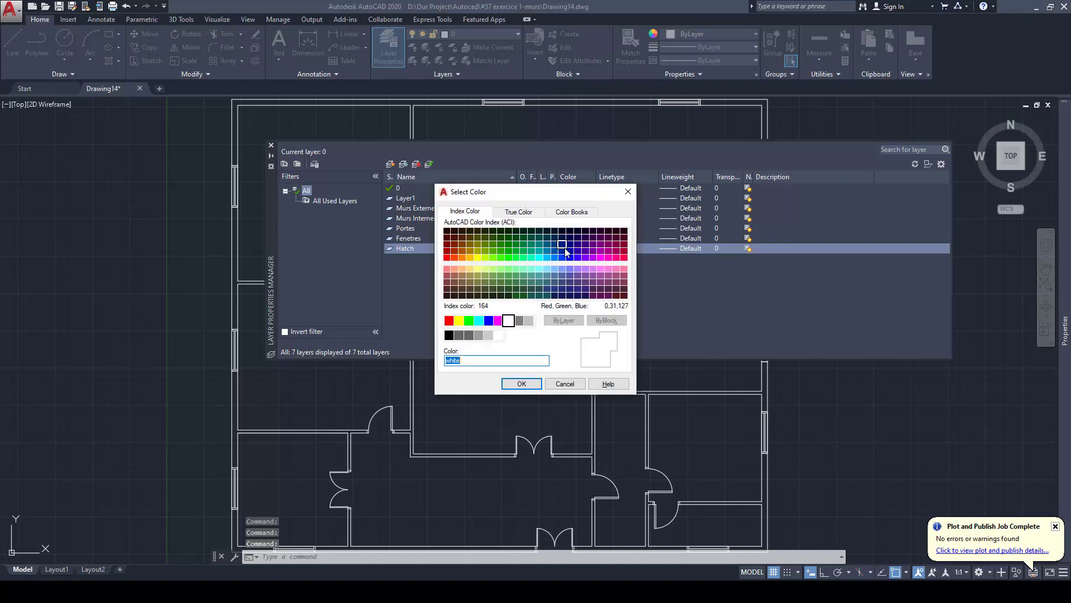
left_click(519, 323)
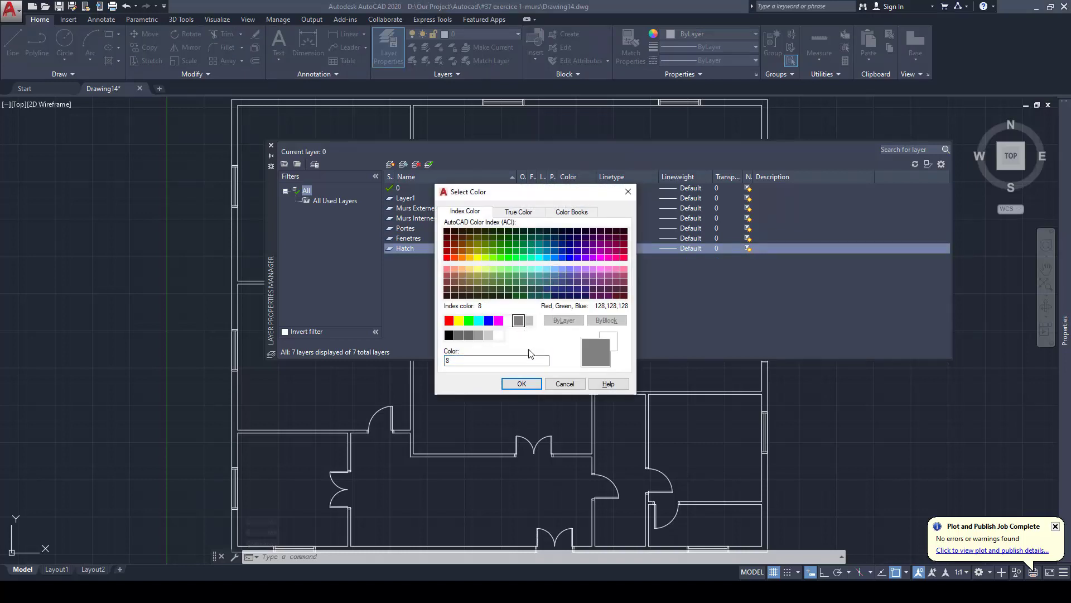
left_click(527, 382)
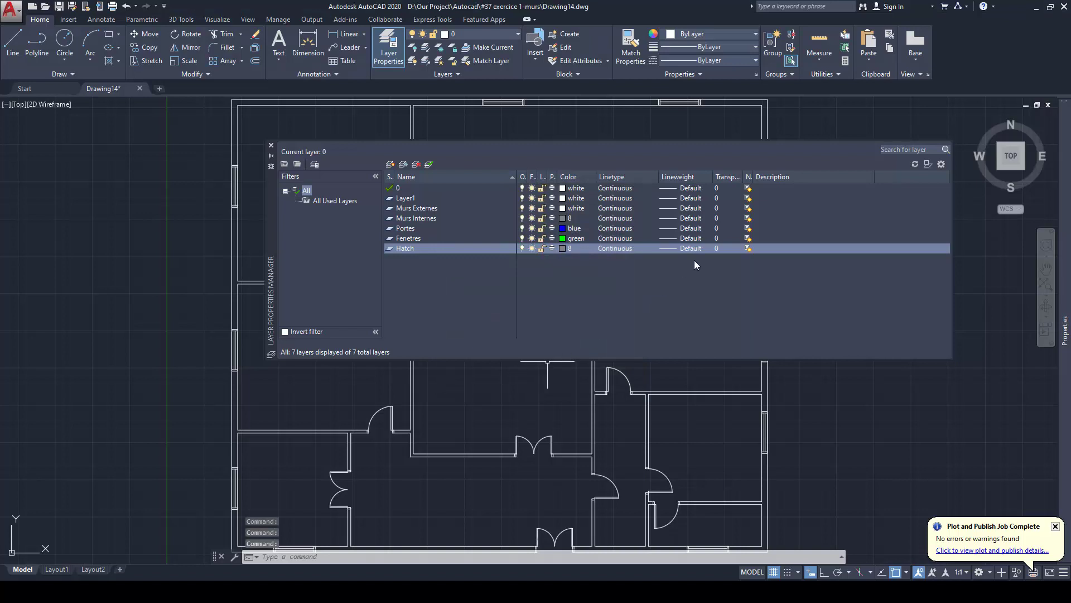
left_click(722, 248)
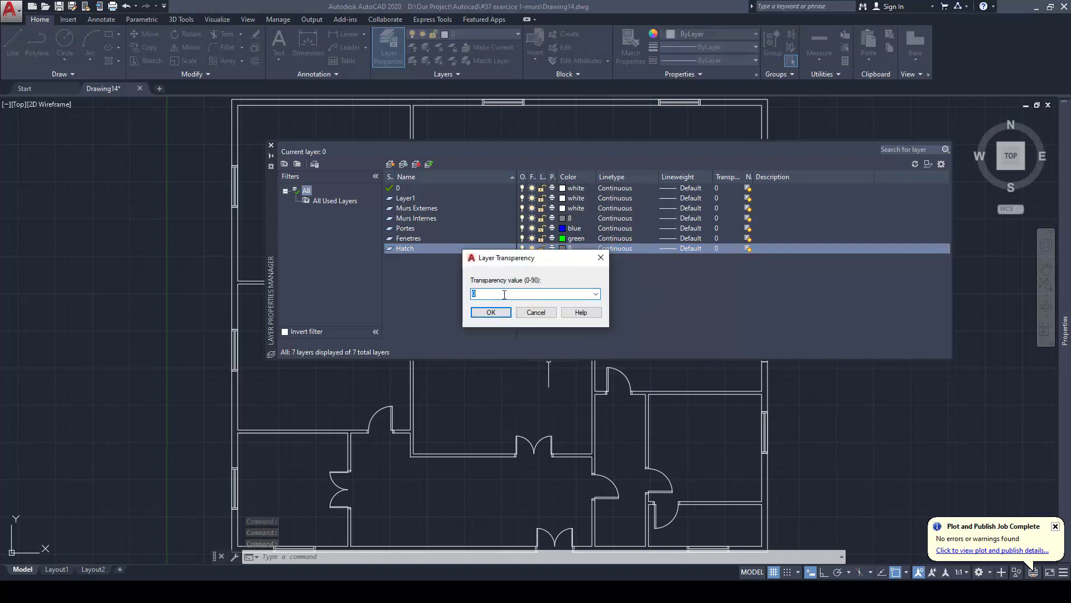
type("40")
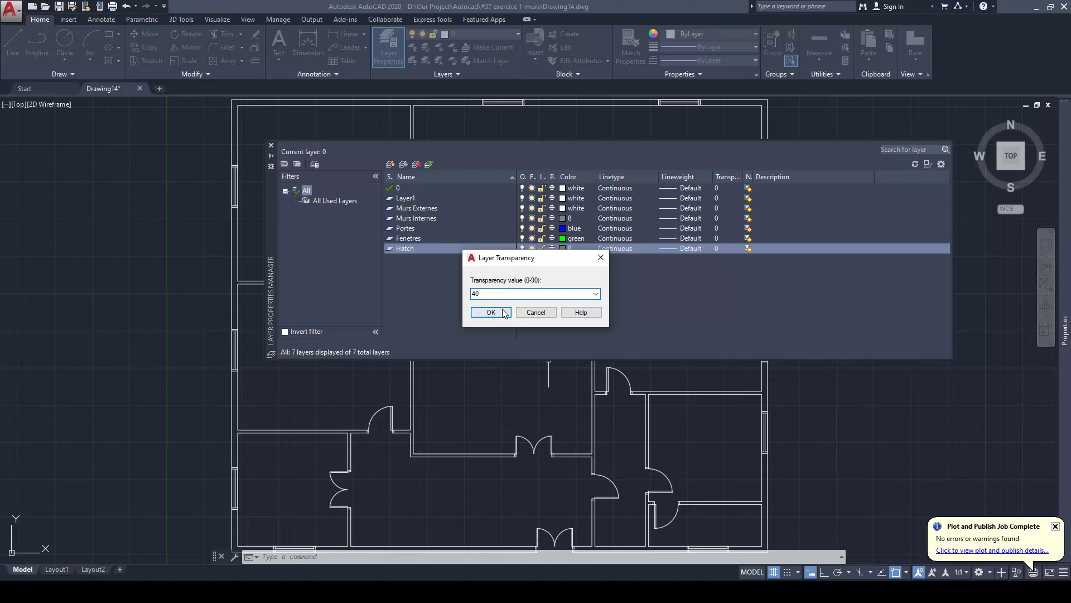
left_click(502, 313)
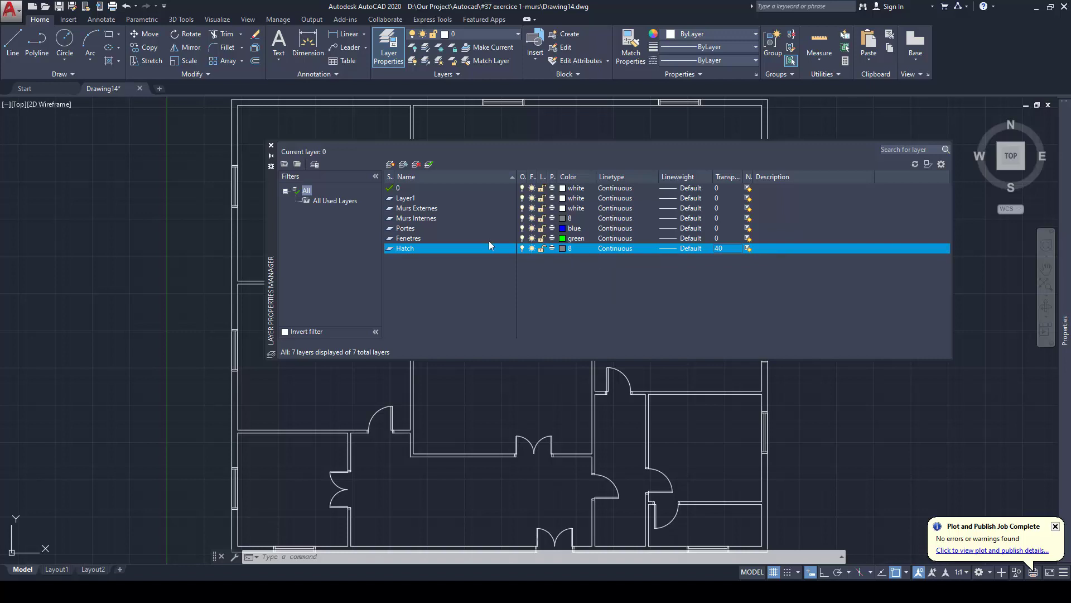
left_click(272, 146)
Turn off the layers Fenetres, Hatch, Layer1, Murs Externes, Murs Internes and Portes, leaving only layer 0 on
left_click(490, 35)
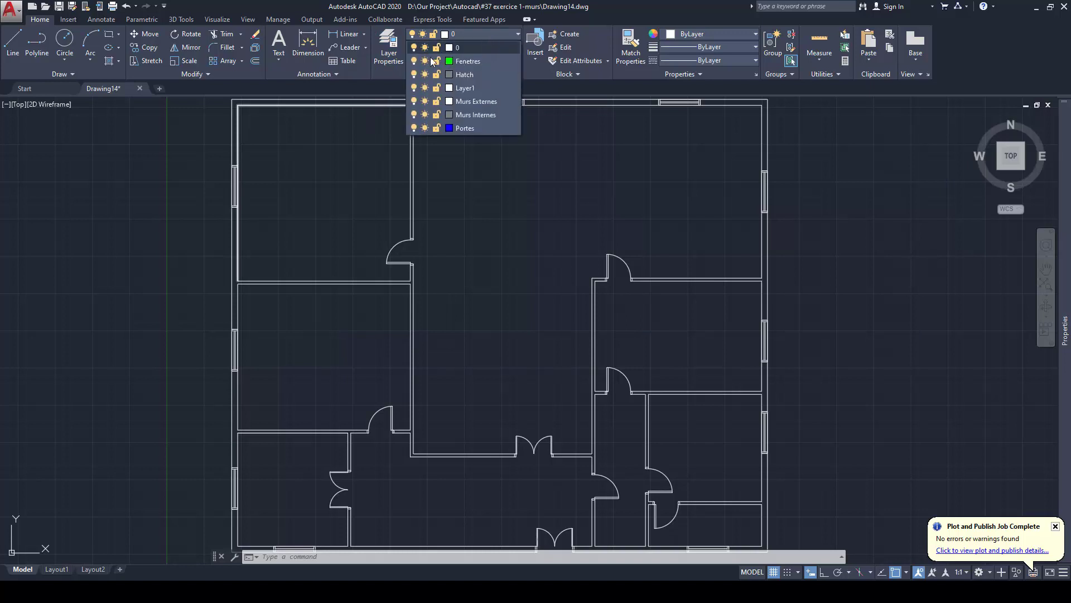
left_click(414, 61)
left_click(414, 75)
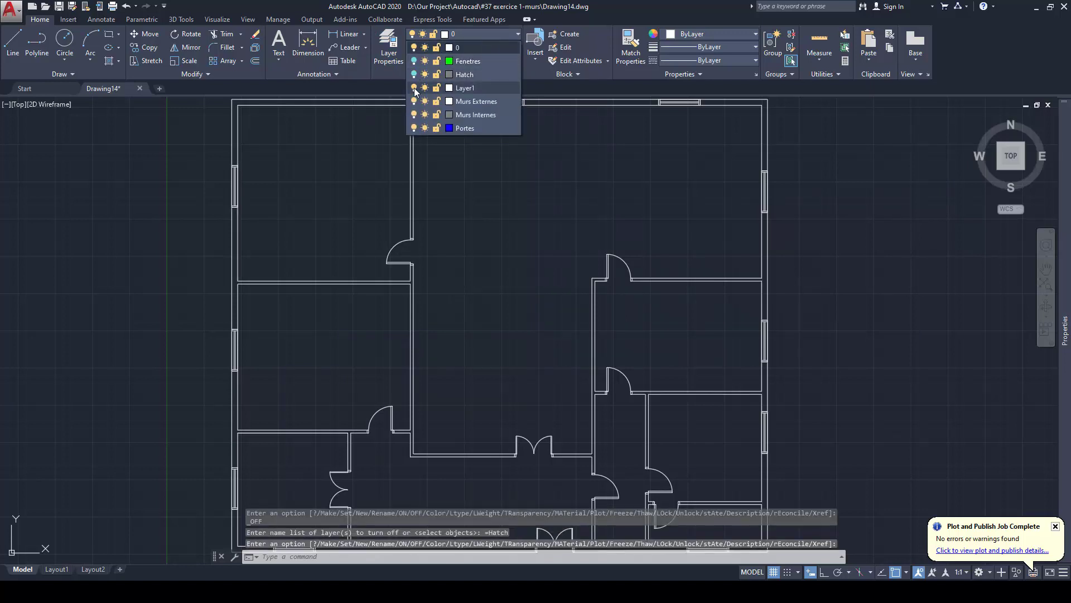
left_click(414, 88)
left_click(413, 101)
left_click(414, 115)
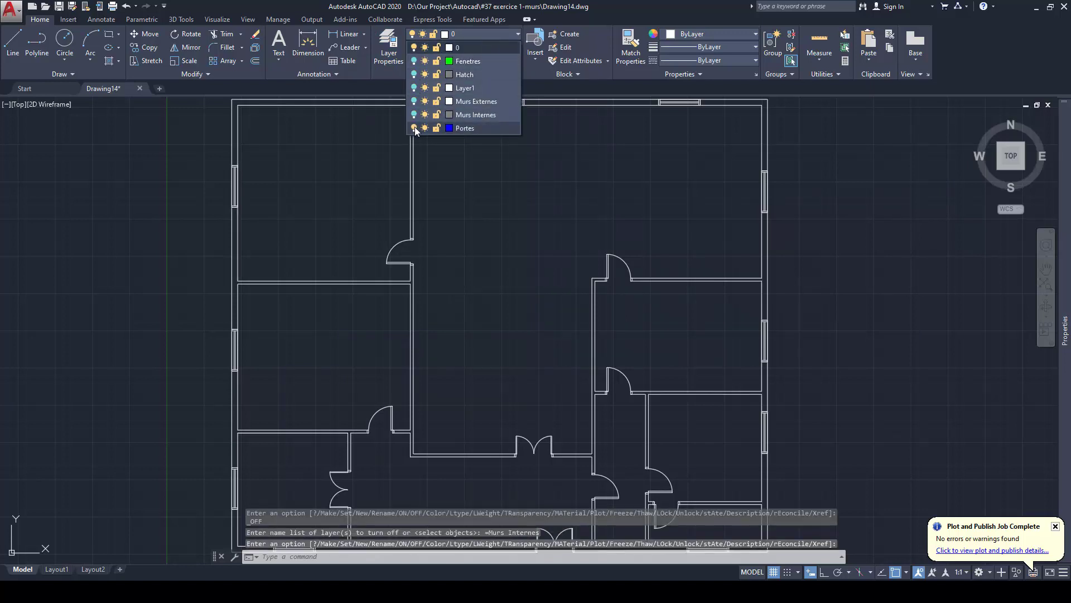
left_click(413, 128)
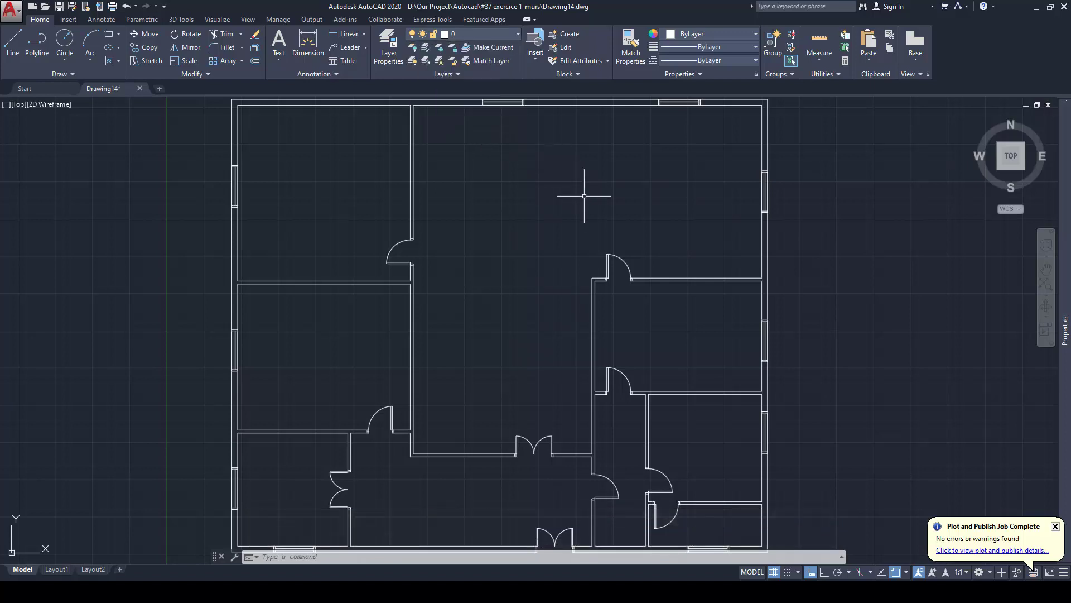
Select all the single-leaf doors in the floor plan using Select Similar on one of them
scroll(574, 202, "down", 2)
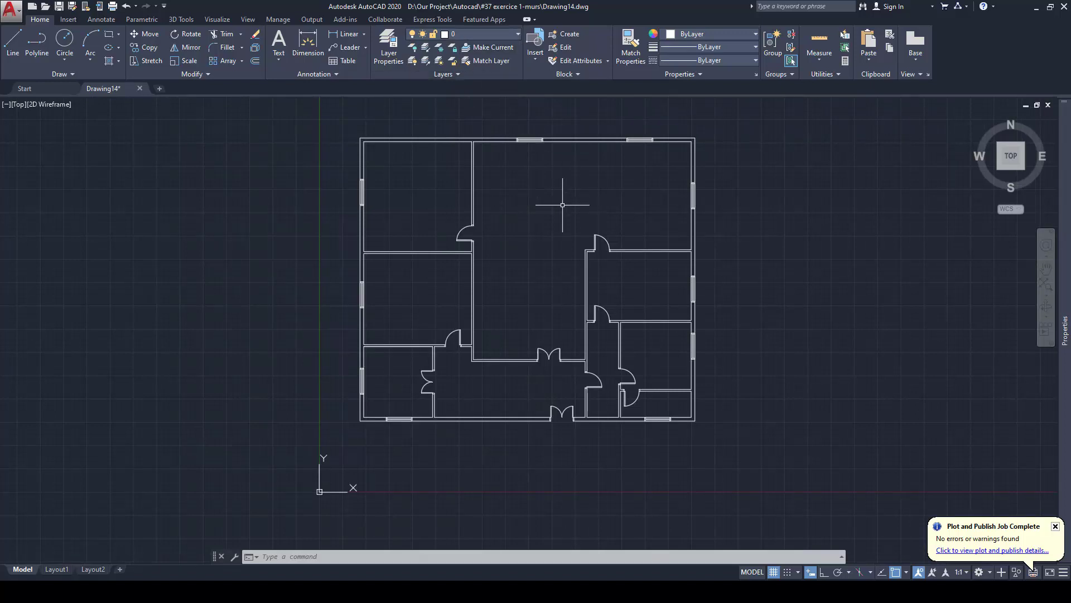
middle_click_drag(590, 222, 544, 216)
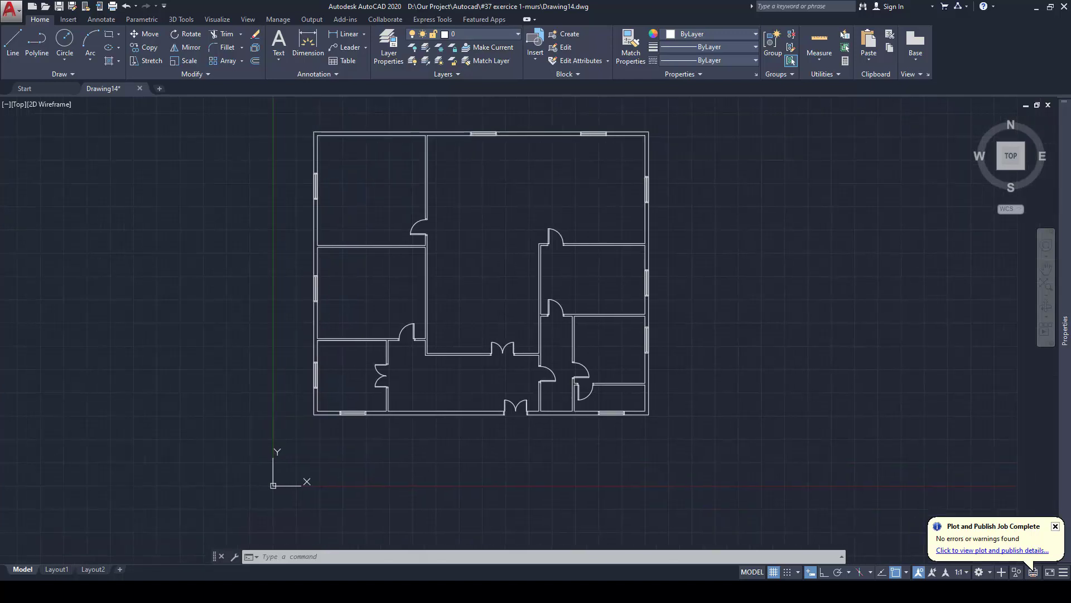
left_click(554, 234)
right_click(559, 237)
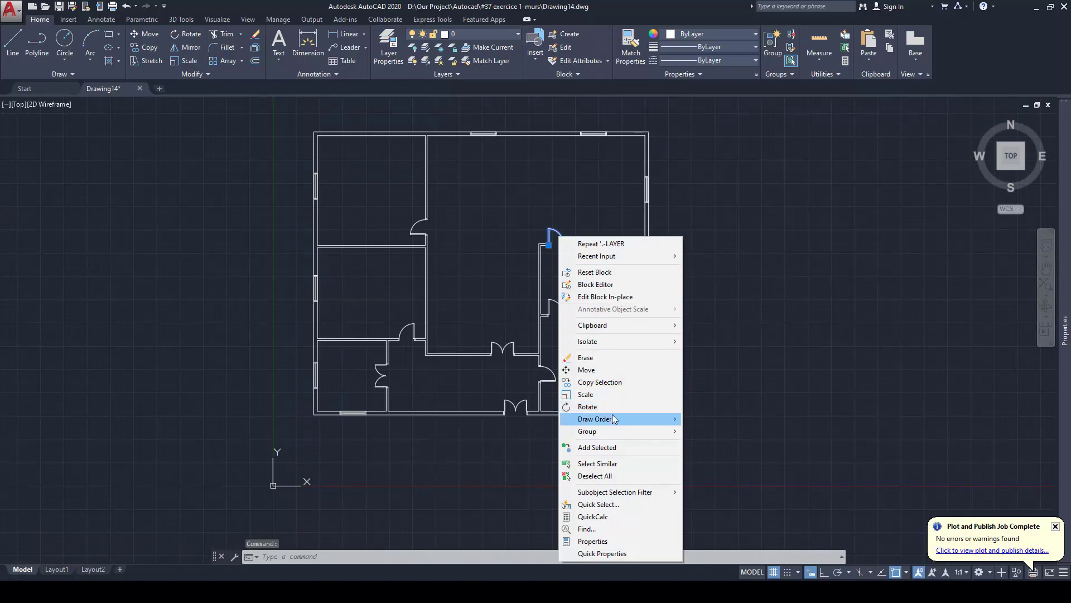
left_click(616, 462)
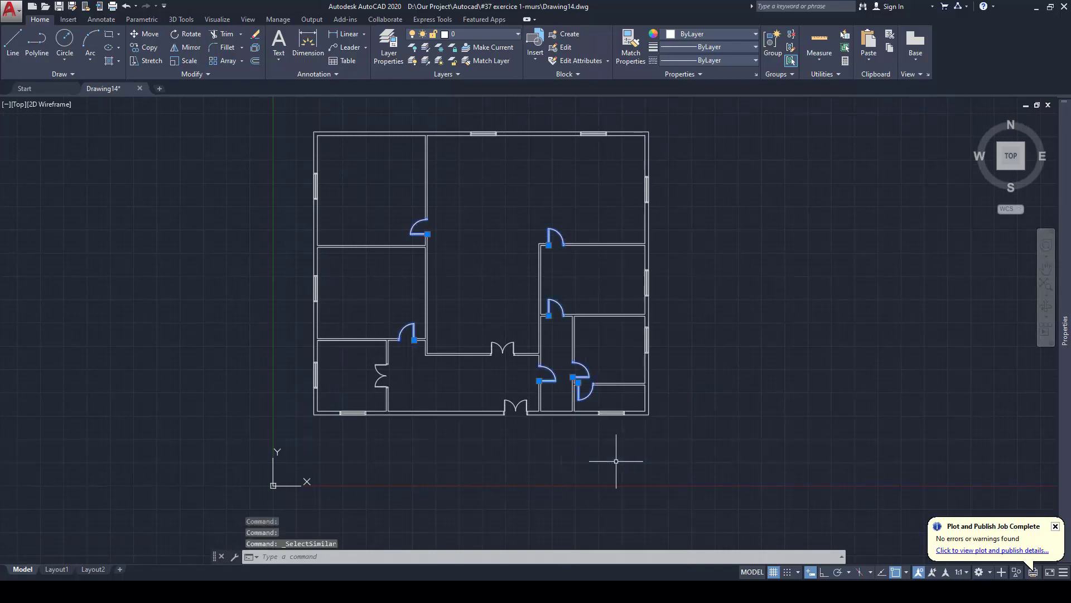
Add the three double doors to the selection and move all selected doors to the Portes layer
left_click(512, 347)
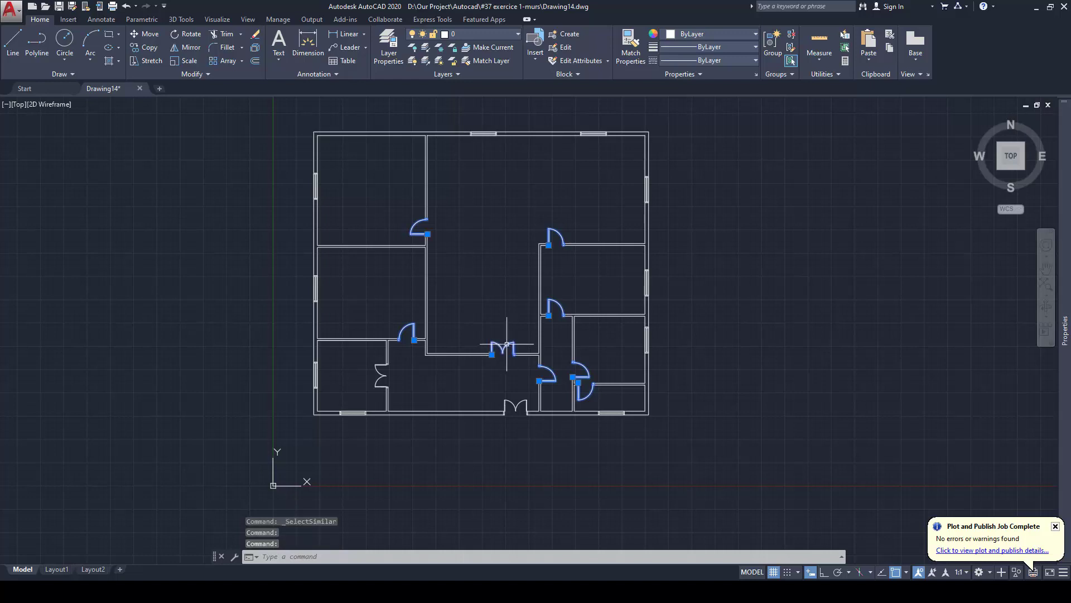
left_click(519, 406)
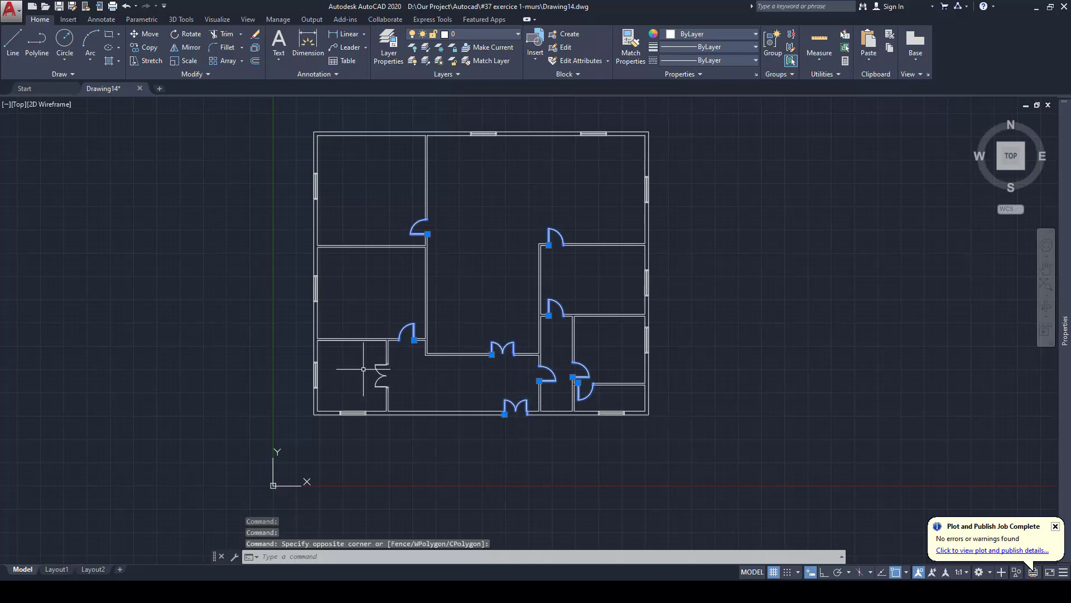
left_click(380, 375)
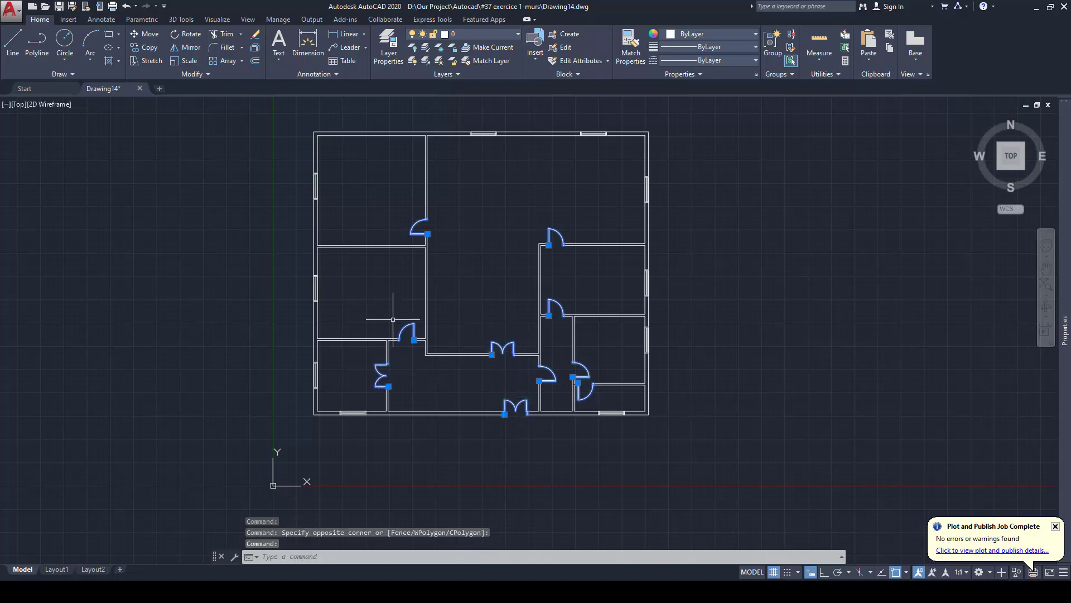
left_click(480, 35)
left_click(469, 126)
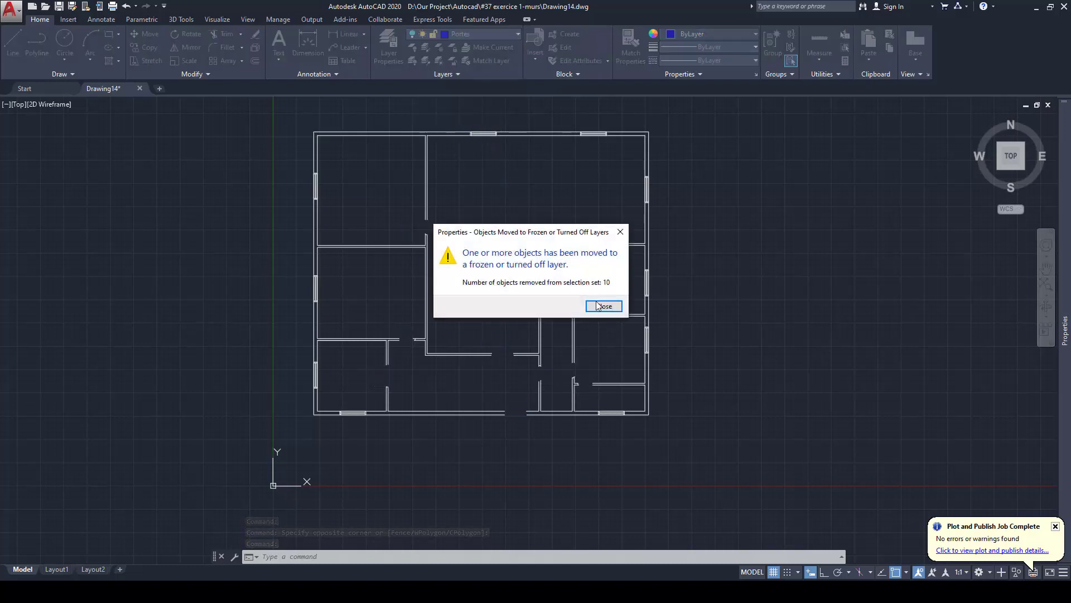
left_click(600, 307)
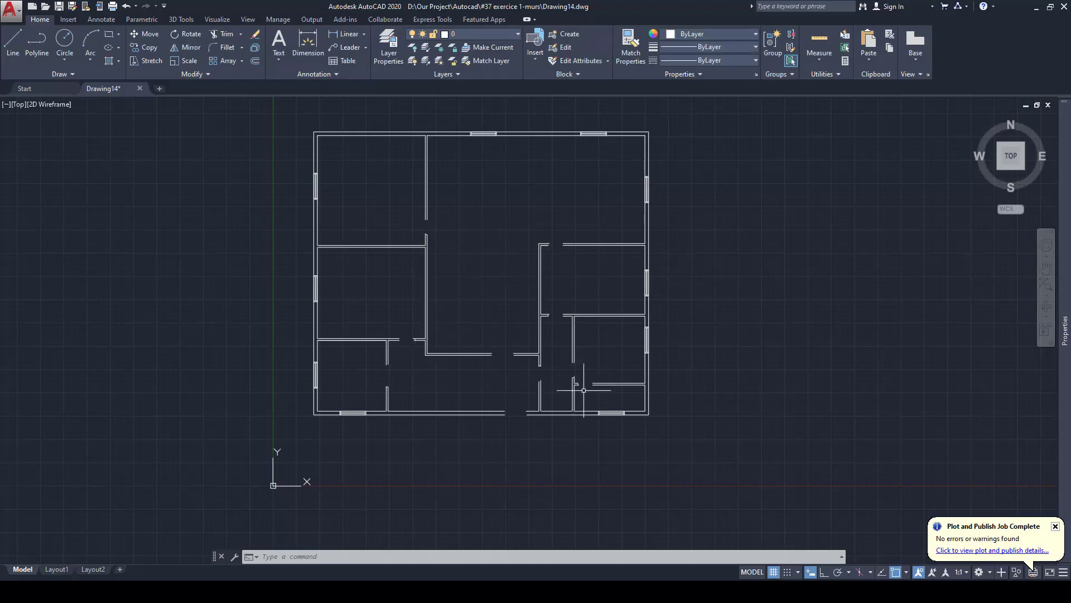
Close the open wall end on the right side of the upper-right room's door opening with a line
scroll(600, 387, "up", 2)
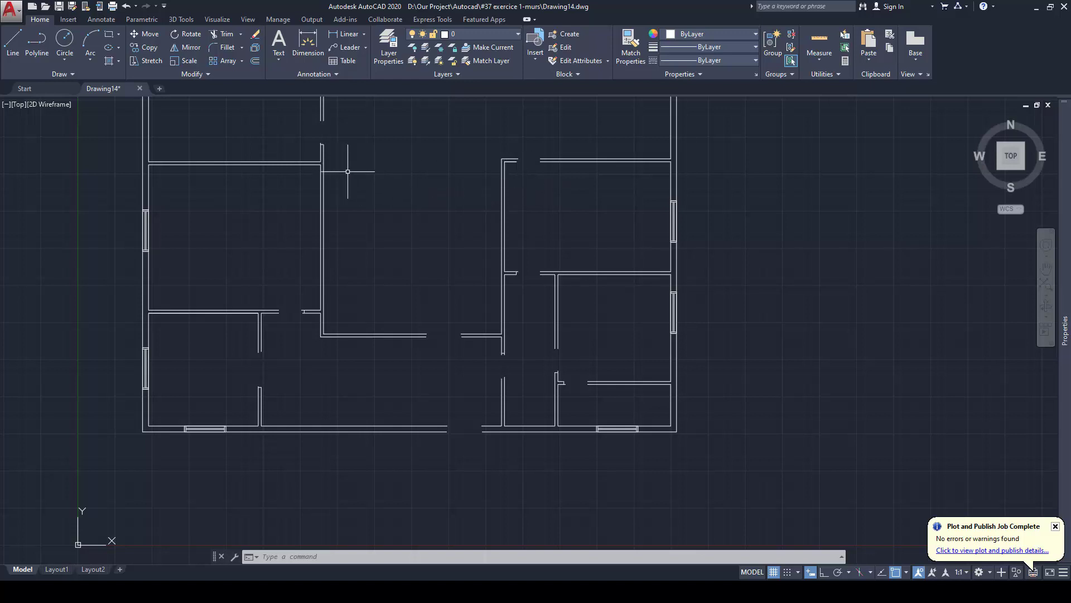
scroll(530, 149, "up", 5)
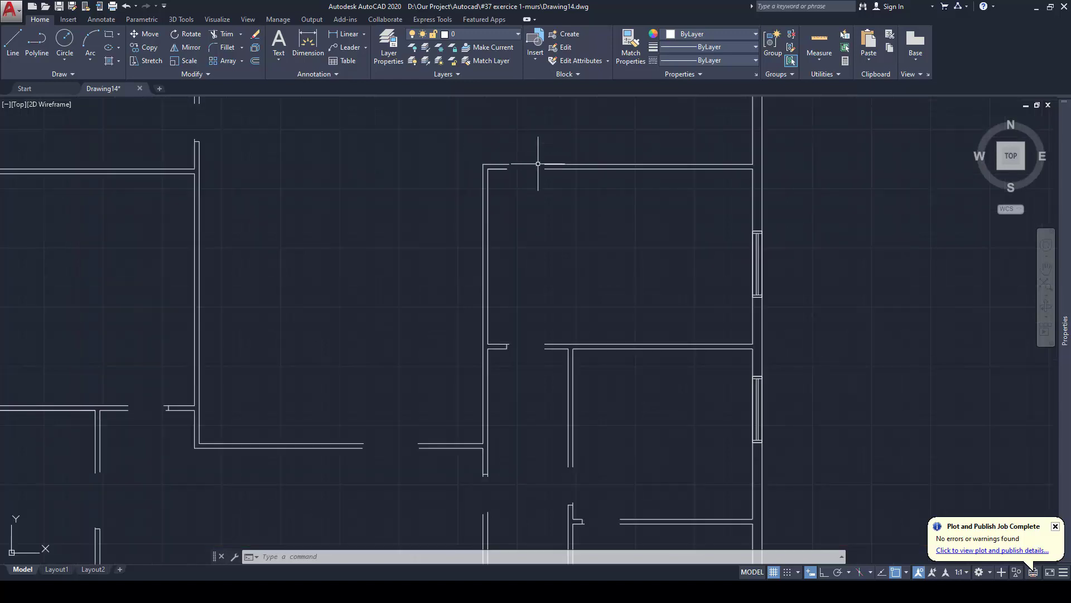
key("Escape")
key("Escape")
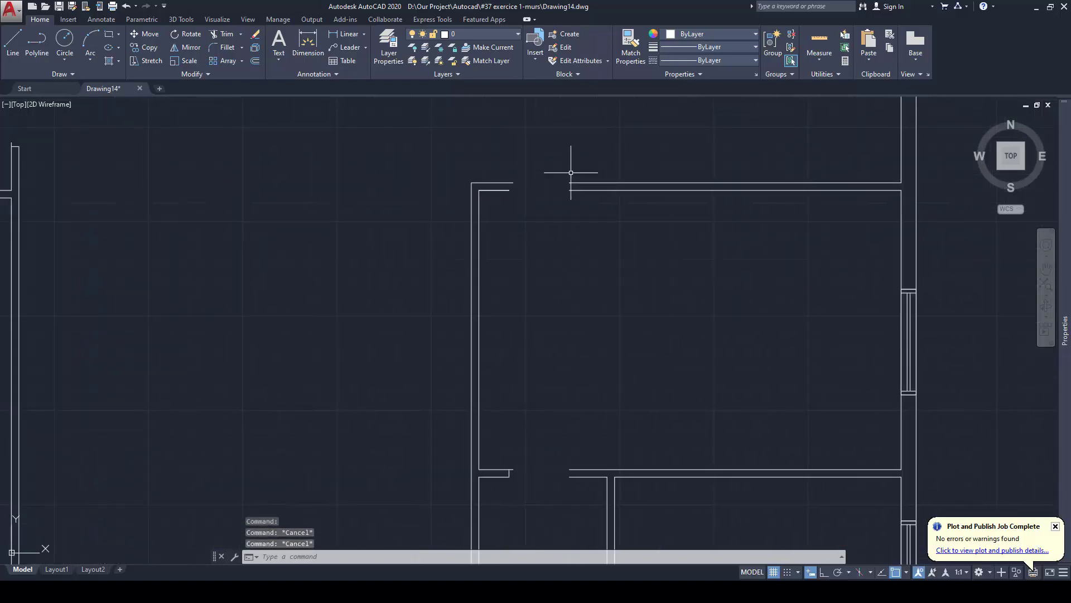
key("space")
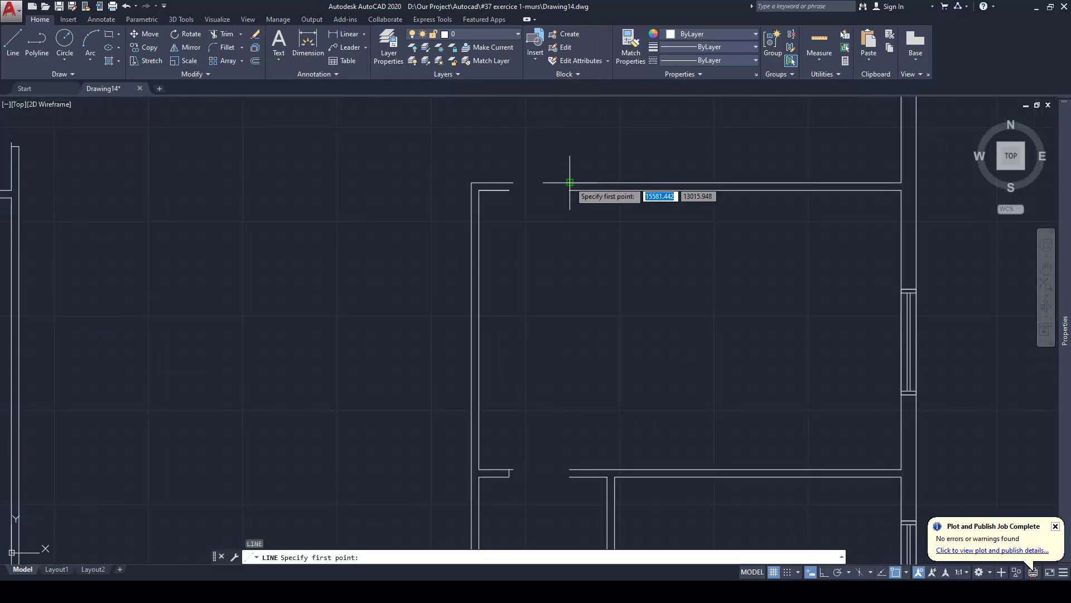
left_click(569, 183)
left_click(569, 191)
key("Escape")
middle_click_drag(515, 192, 522, 191)
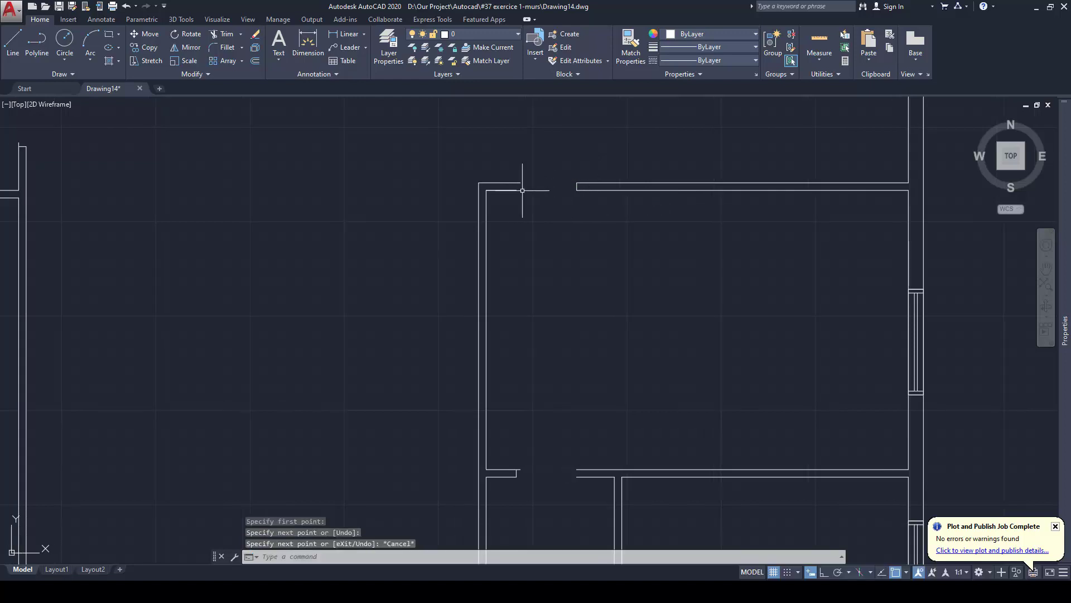
scroll(522, 189, "up", 4)
key("space")
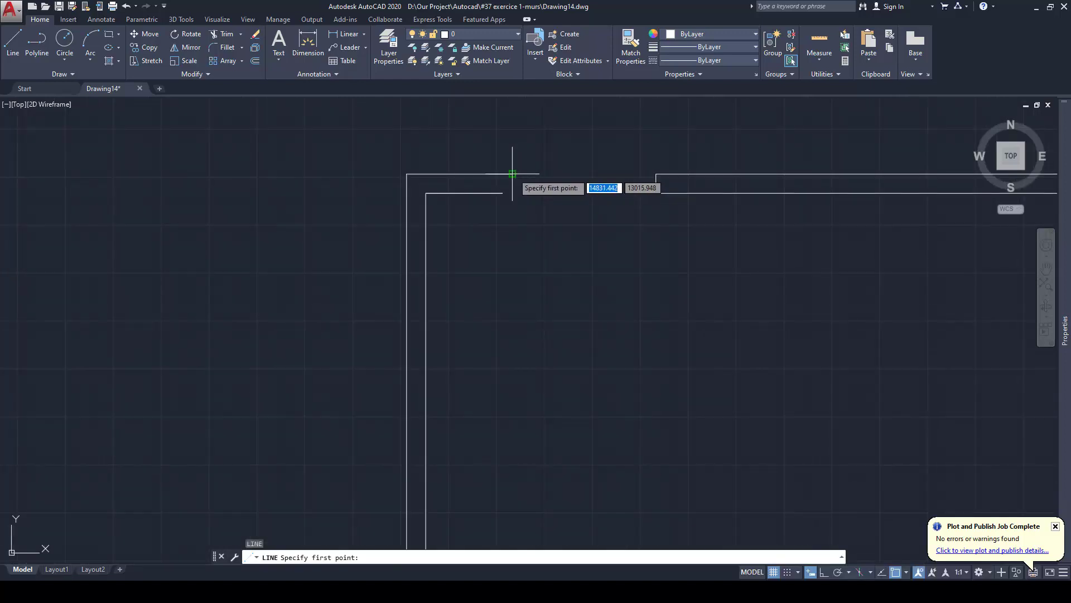
left_click(513, 174)
left_click(518, 211)
key("Escape")
key("Escape")
left_click(523, 198)
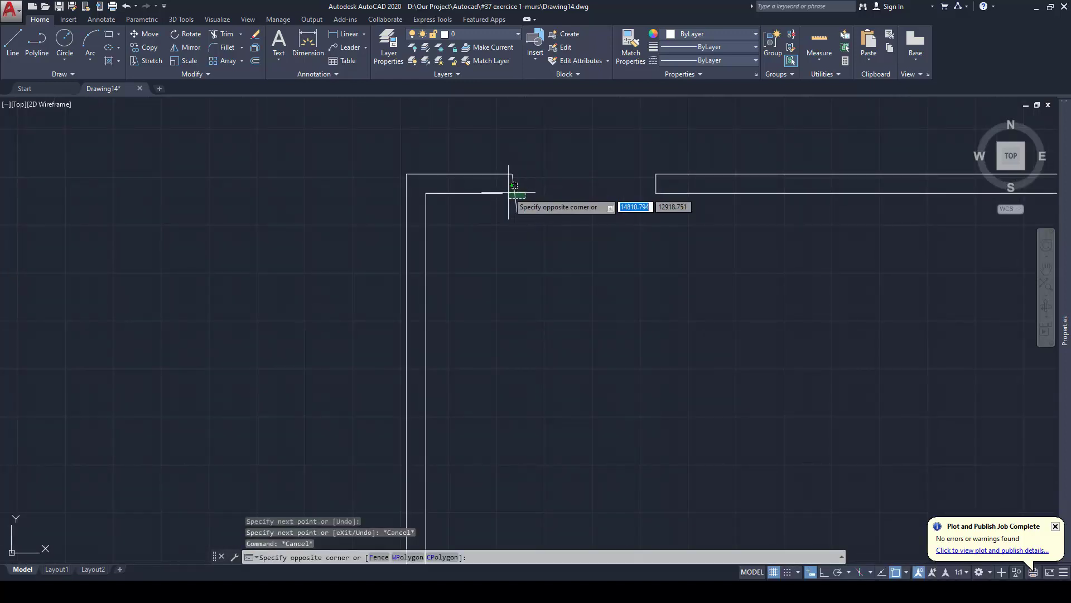
left_click(513, 188)
key("Delete")
key("Escape")
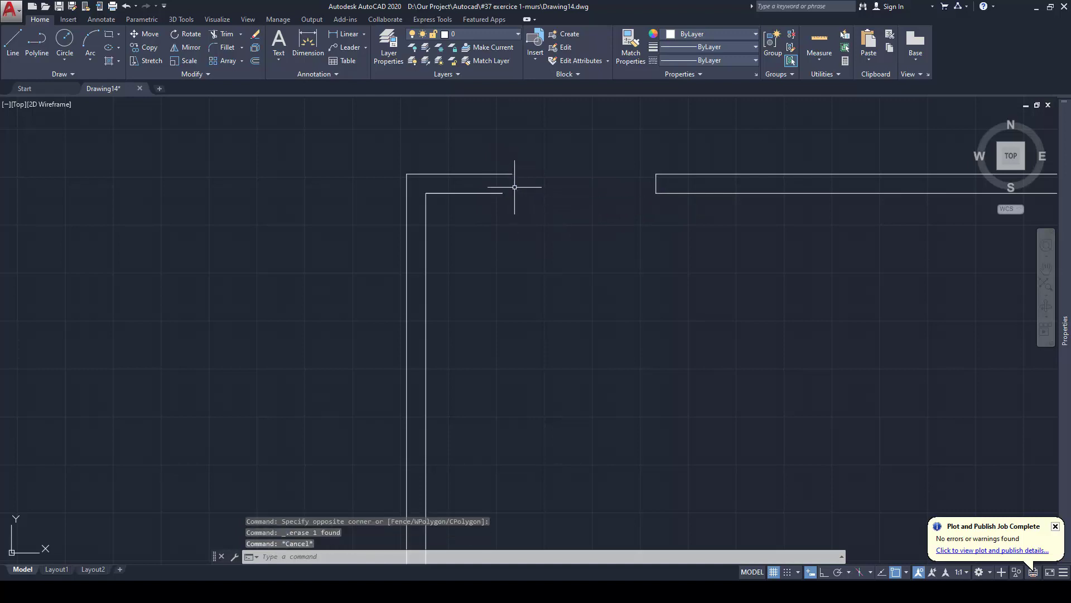
With ortho on, draw a vertical line down from the upper wall line's end at the left side of the door opening
type("l")
key("space")
left_click(513, 174)
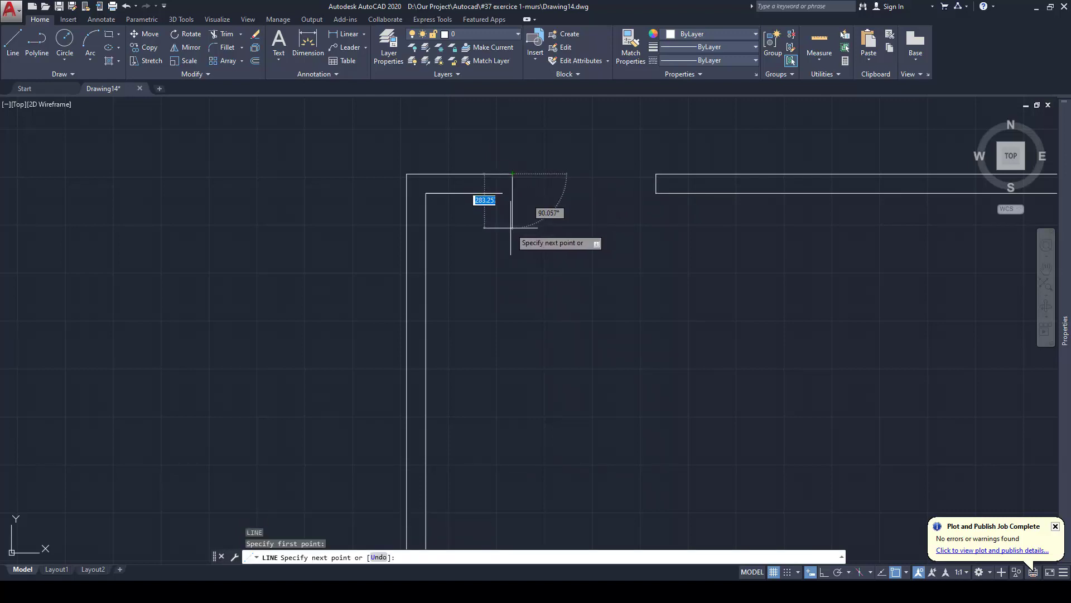
key("F8")
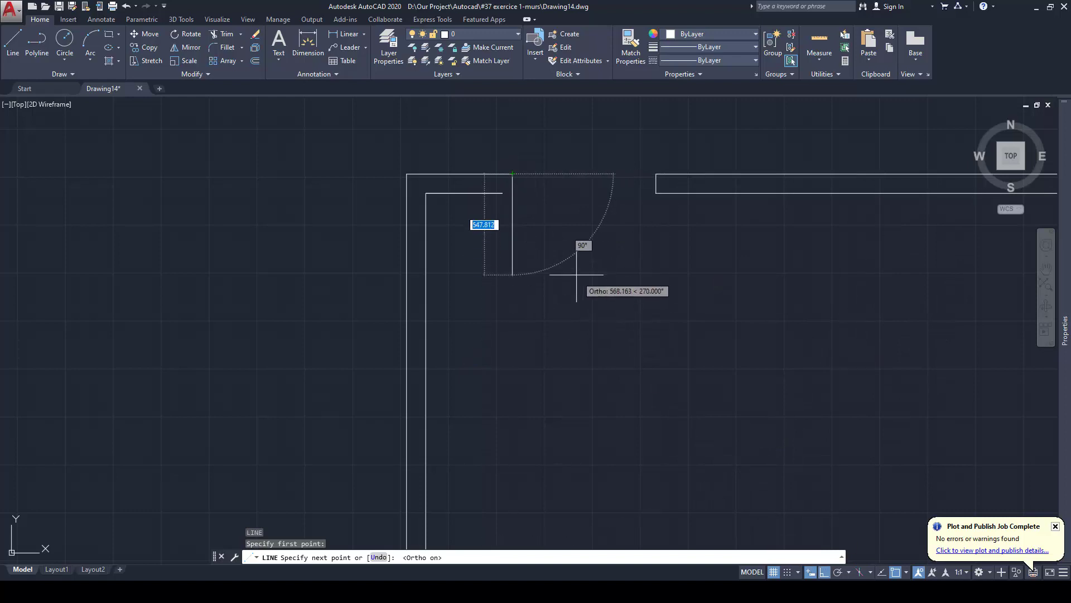
left_click(512, 246)
key("Escape")
Extend the lower wall line to the new vertical line and trim the part of that line overhanging below the wall
type("ex")
key("space")
key("space")
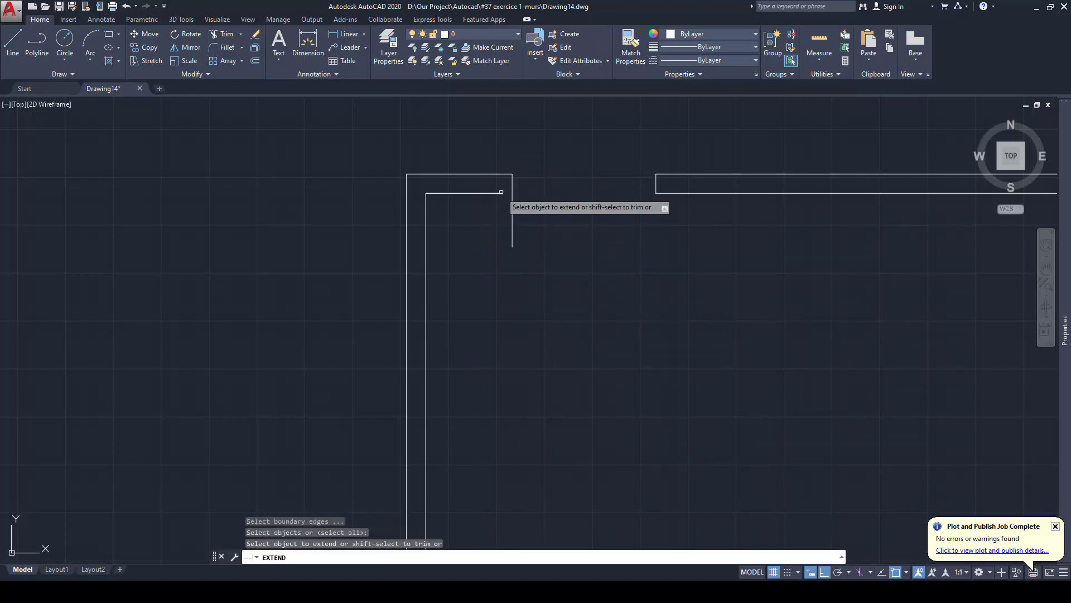
key("Escape")
type("tr")
key("space")
key("space")
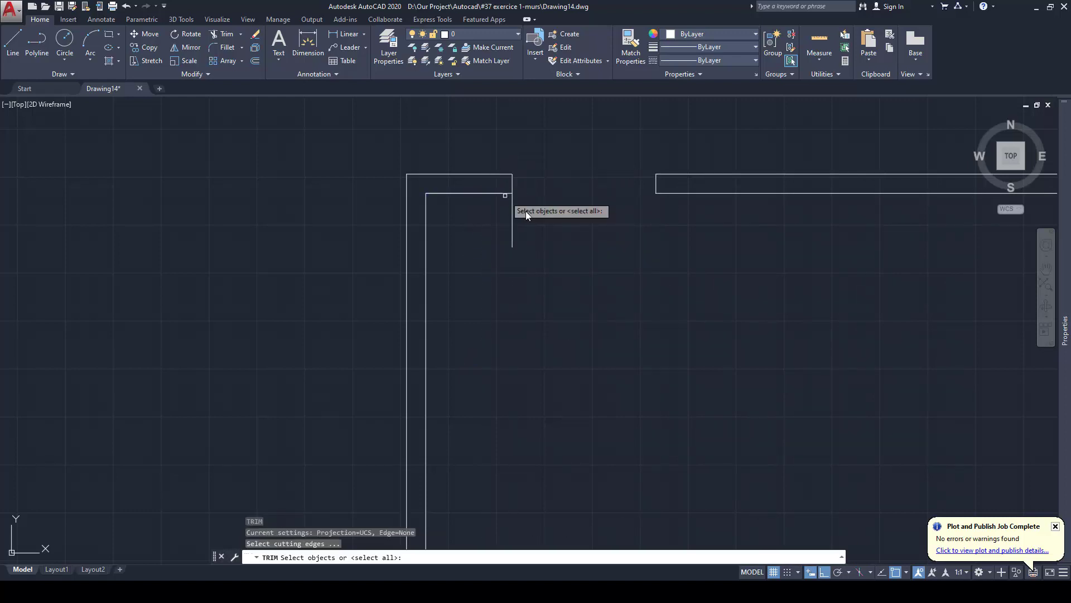
left_click(525, 212)
left_click(500, 212)
scroll(526, 209, "down", 2)
key("Escape")
Close the open wall end on the right side of the next door opening below with a vertical line
middle_click_drag(577, 280, 591, 342)
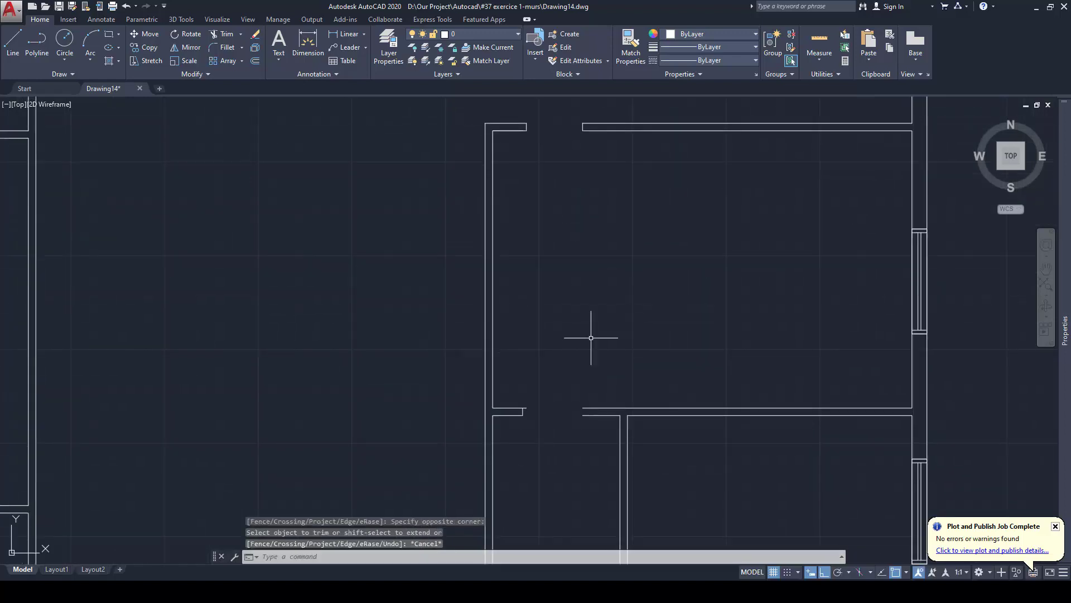
scroll(591, 359, "up", 2)
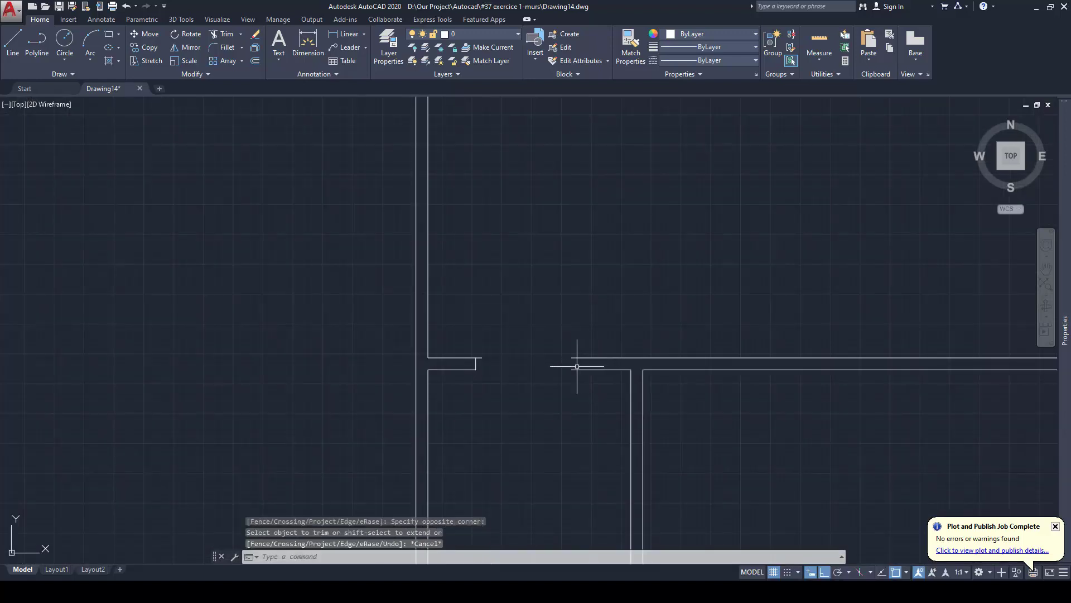
scroll(579, 366, "up", 2)
type("l")
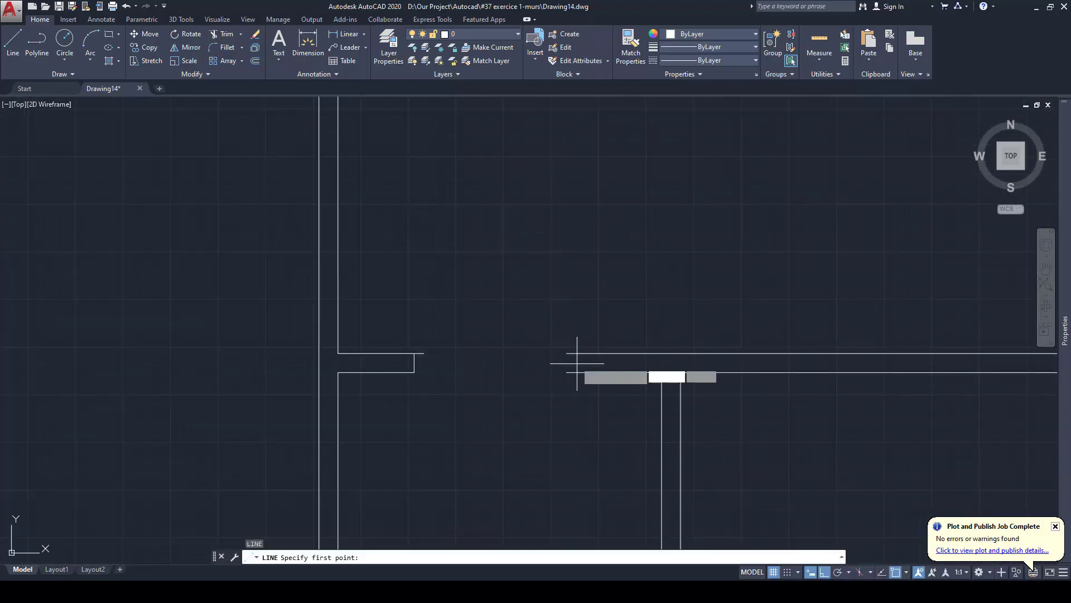
key("Return")
left_click(567, 371)
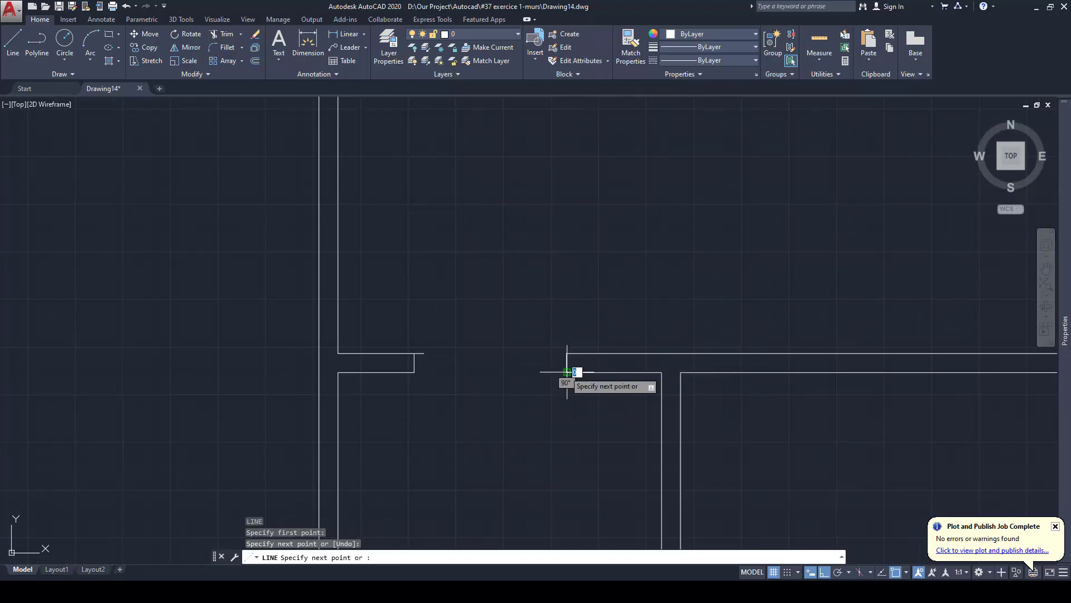
middle_click_drag(536, 355, 509, 318)
key("Escape")
key("Escape")
key("Escape")
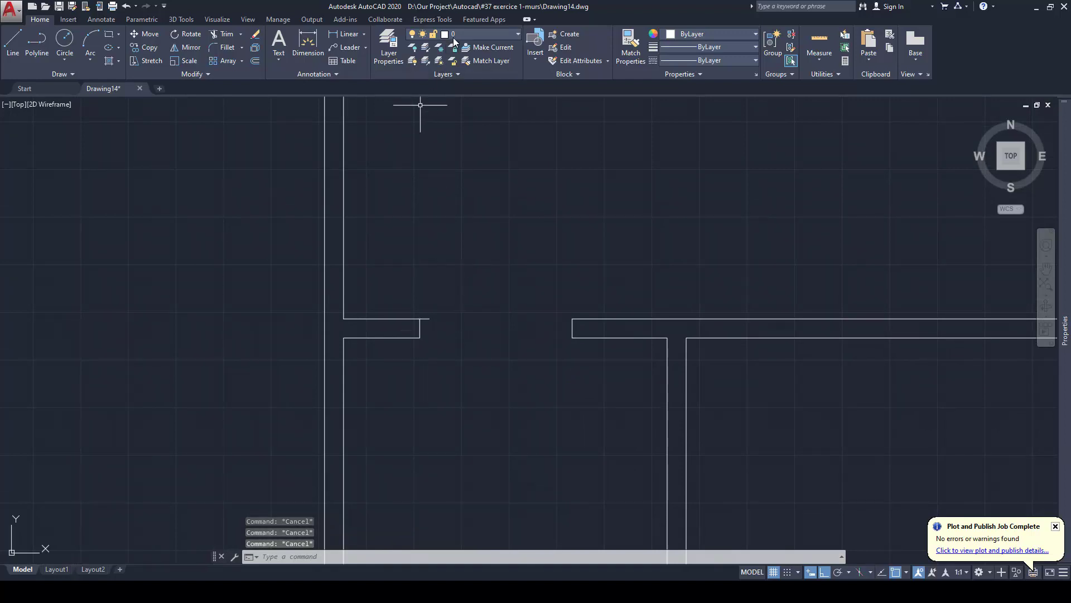
Turn the Portes layer on to show the doors
left_click(454, 36)
left_click(414, 128)
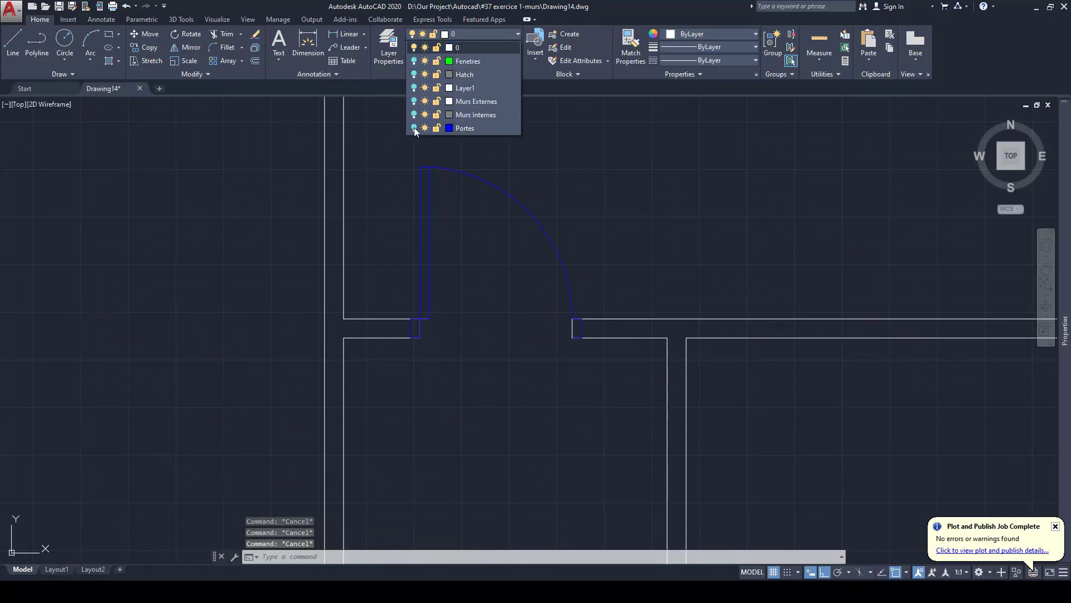
key("Escape")
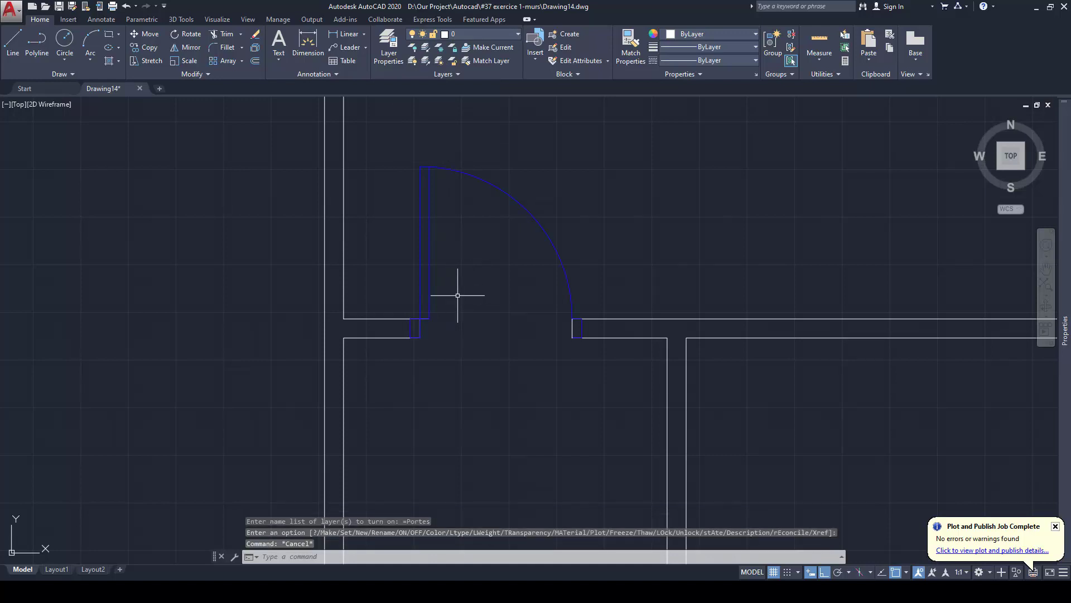
Move the door block straight up out of its wall opening
type("m")
key("Return")
left_click(461, 266)
left_click(397, 230)
key("Return")
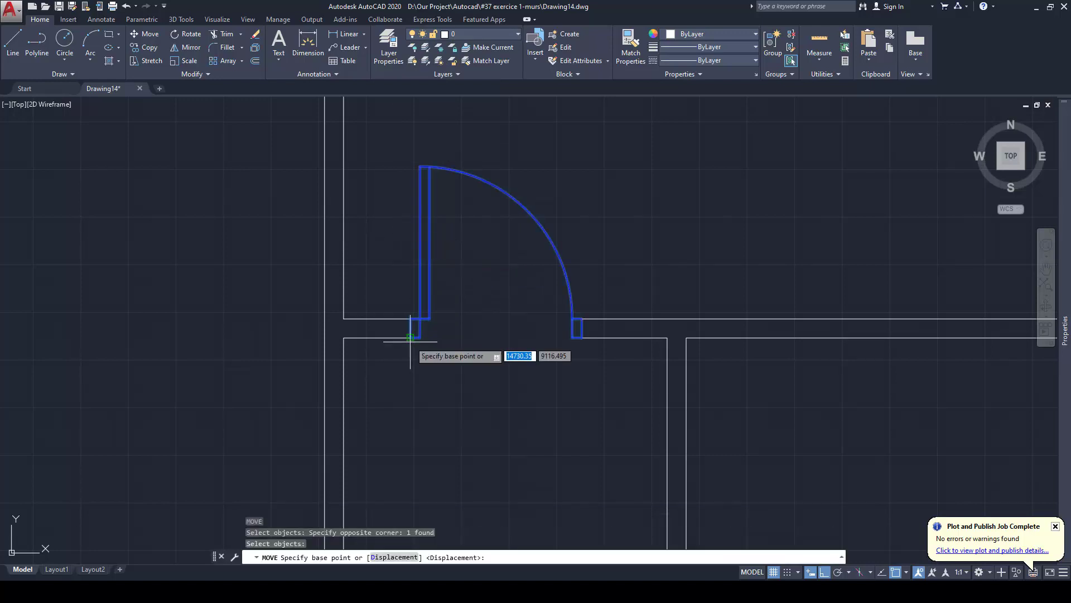
left_click(410, 338)
left_click(410, 307)
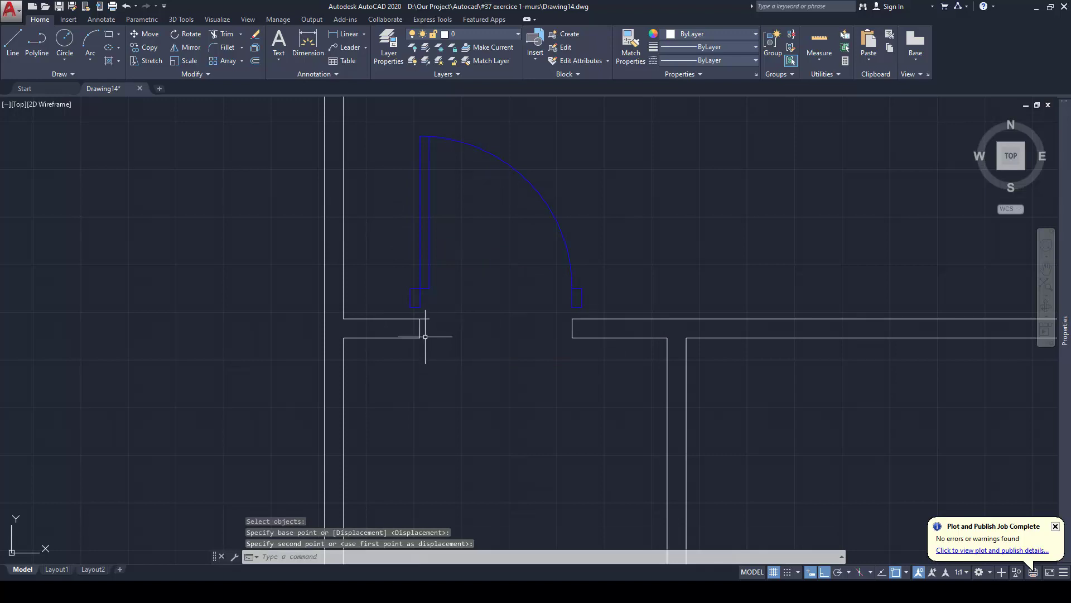
Undo the door's move and turn the Portes layer off
key("Escape")
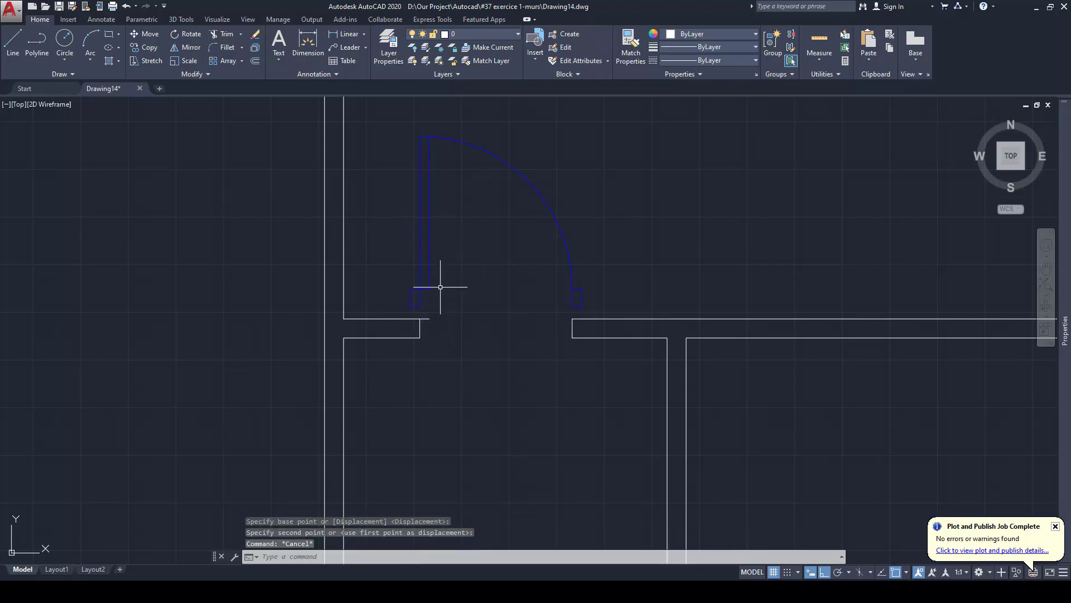
key("ctrl+z")
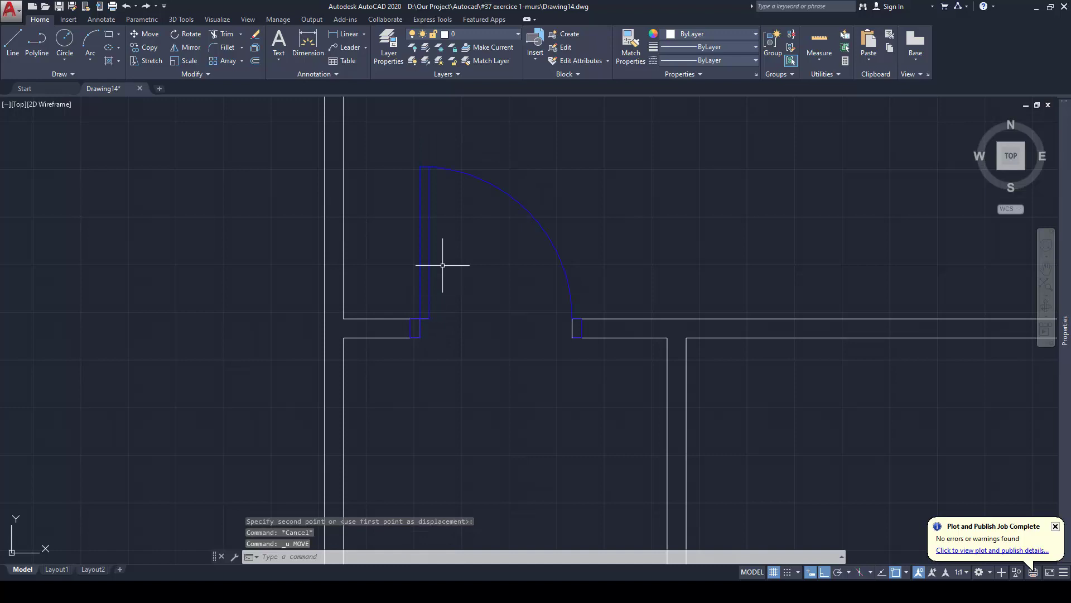
left_click(468, 36)
left_click(414, 128)
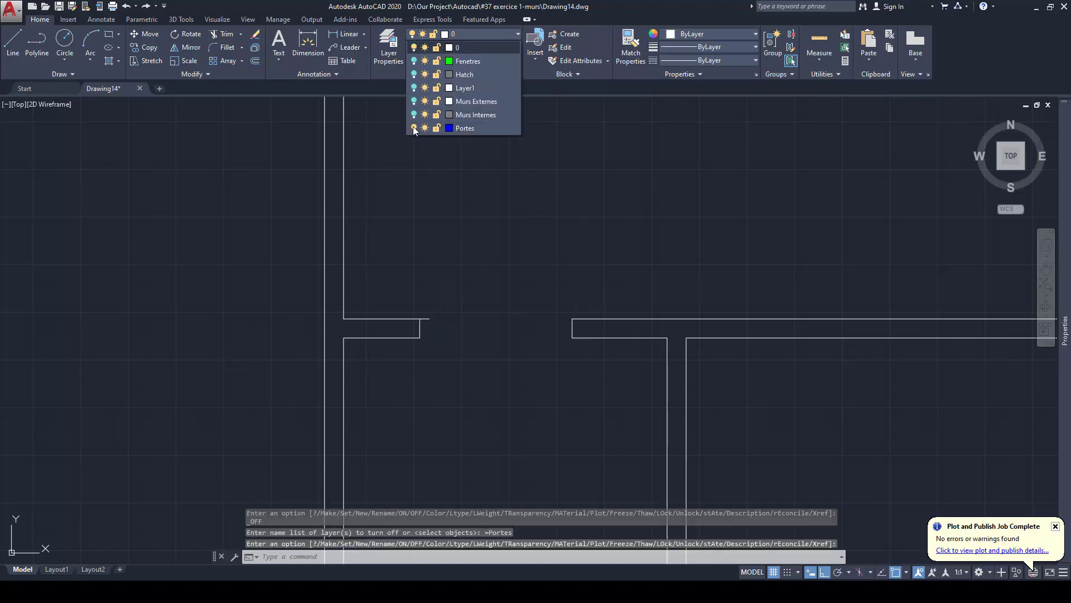
Trim the upper wall line's overhang on the left side of this door opening
key("Return")
key("Return")
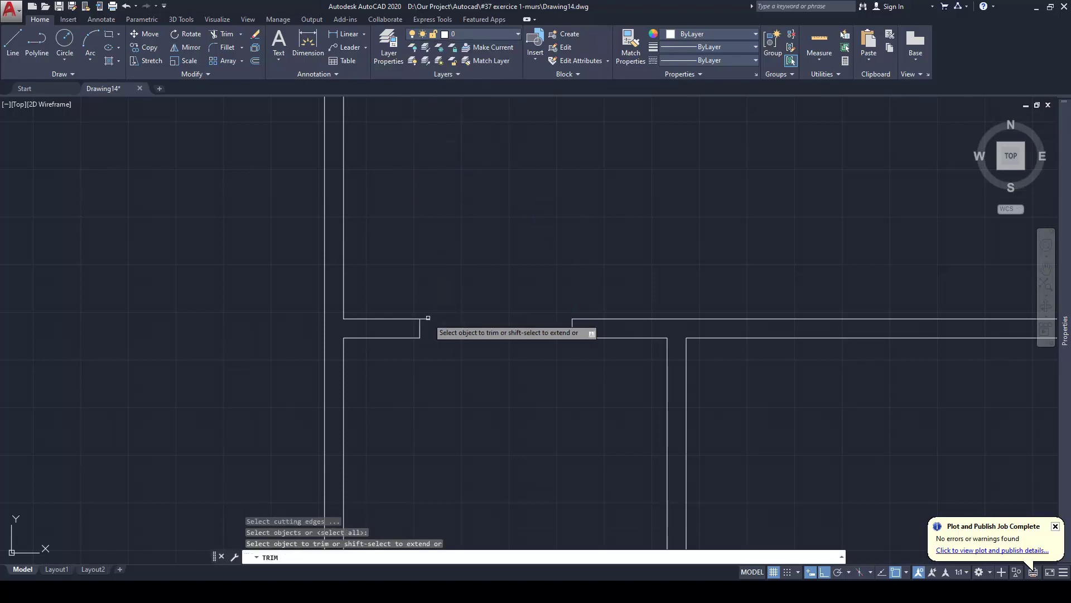
left_click(428, 319)
key("Escape")
scroll(523, 293, "down", 4)
middle_click_drag(571, 326, 576, 205)
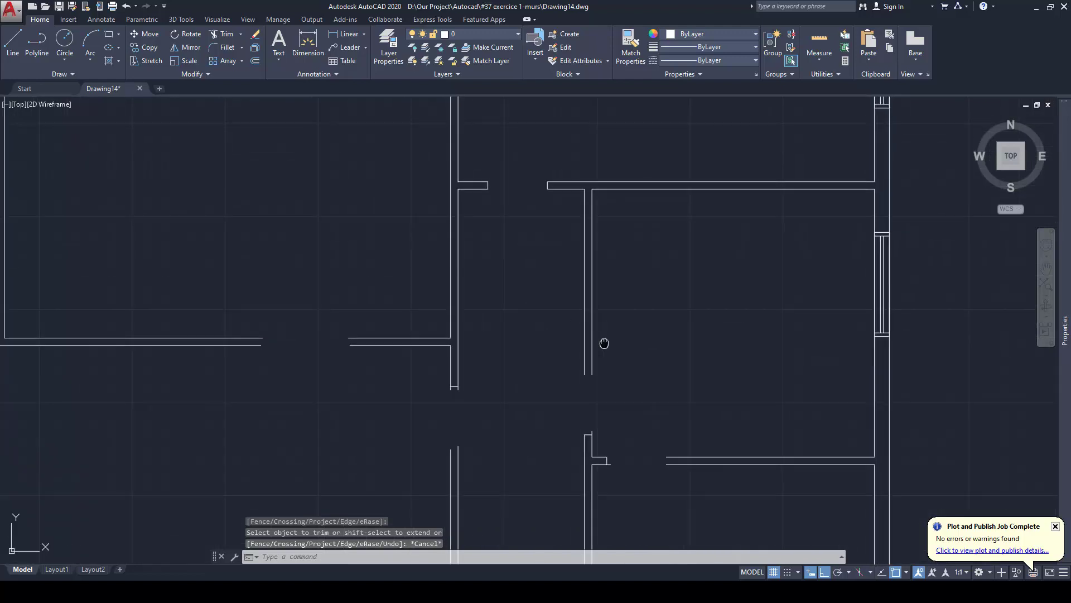
middle_click_drag(605, 344, 596, 293)
scroll(598, 364, "up", 1)
key("Escape")
middle_click_drag(589, 391, 573, 357)
key("Return")
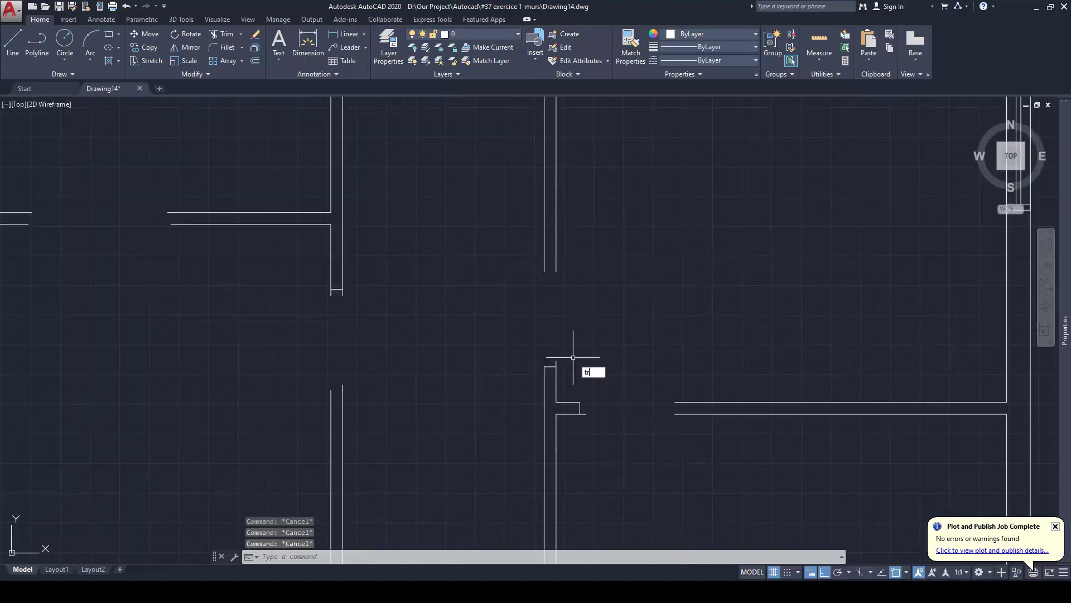
left_click(557, 361)
key("Escape")
key("Escape")
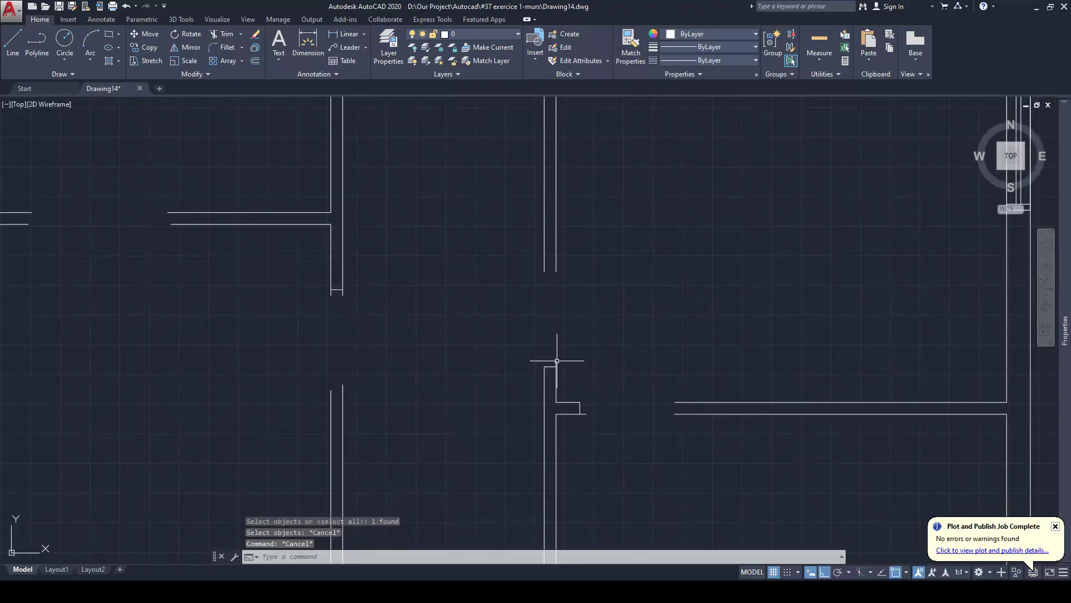
Trim the wall line's overhang above the end cap on the lower side of the opening in the right-hand vertical interior wall
type("tr")
key("Return")
key("Return")
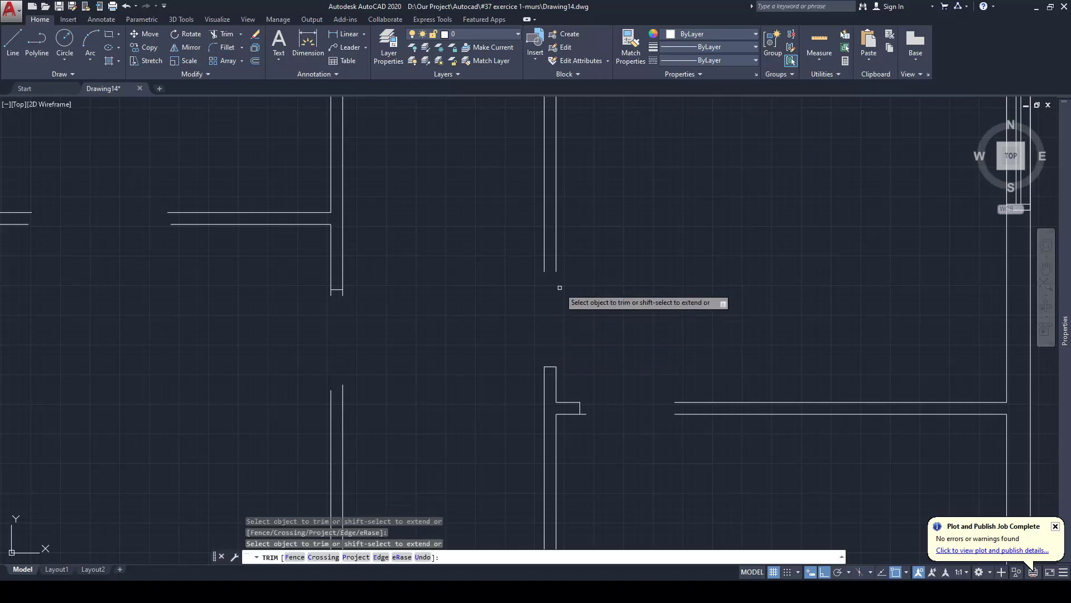
key("Escape")
Draw a line closing the open wall end on the upper side of the same door opening
type("l")
key("Return")
left_click(556, 272)
left_click(545, 272)
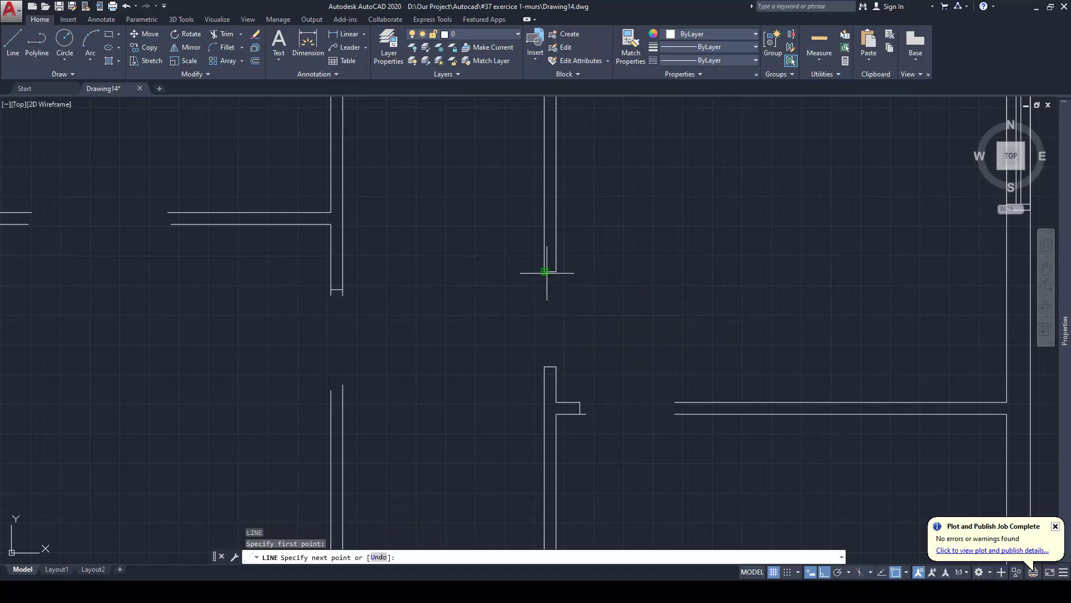
key("Escape")
Trim the two line overhangs below the end cap on the upper side of the neighbouring vertical wall's door opening
middle_click_drag(471, 288, 470, 283)
key("Escape")
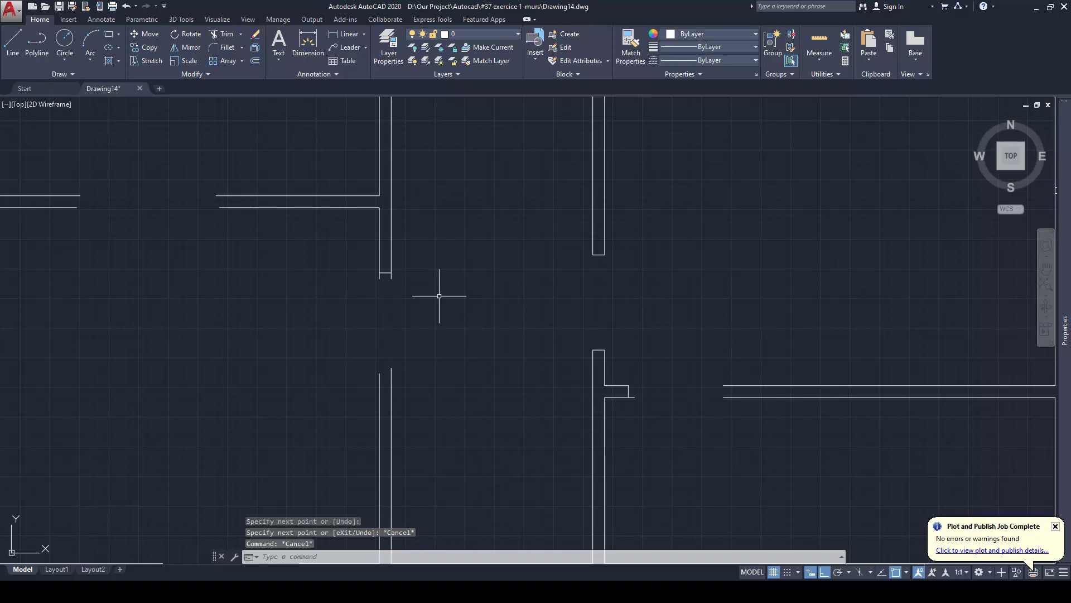
key("Return")
left_click(397, 288)
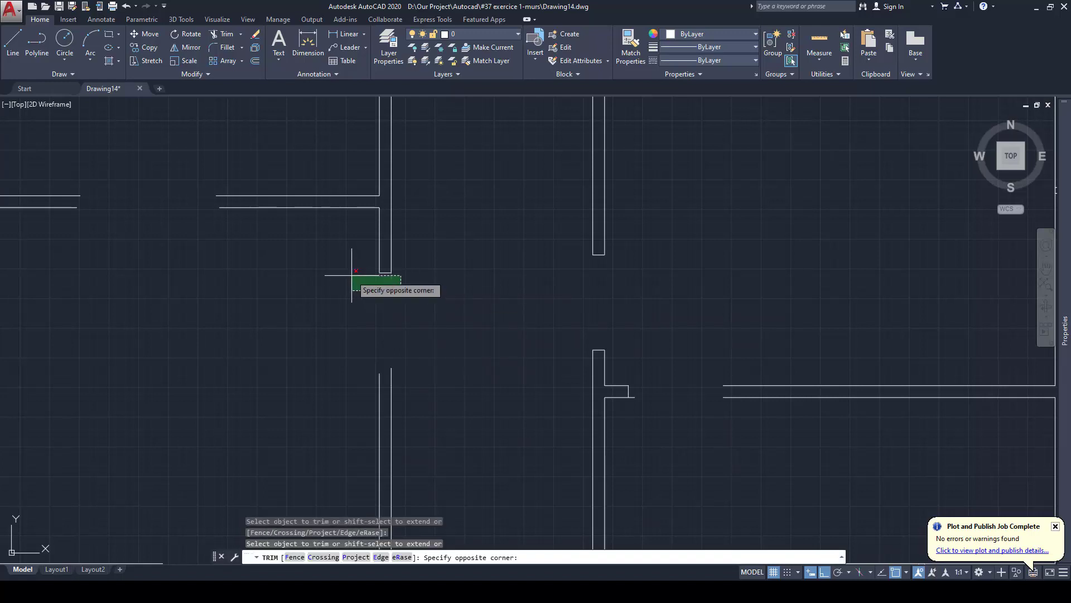
key("Escape")
Turn the Portes layer on to check the doors against the wall ends, and turn it off again
middle_click_drag(395, 353, 400, 338)
key("Escape")
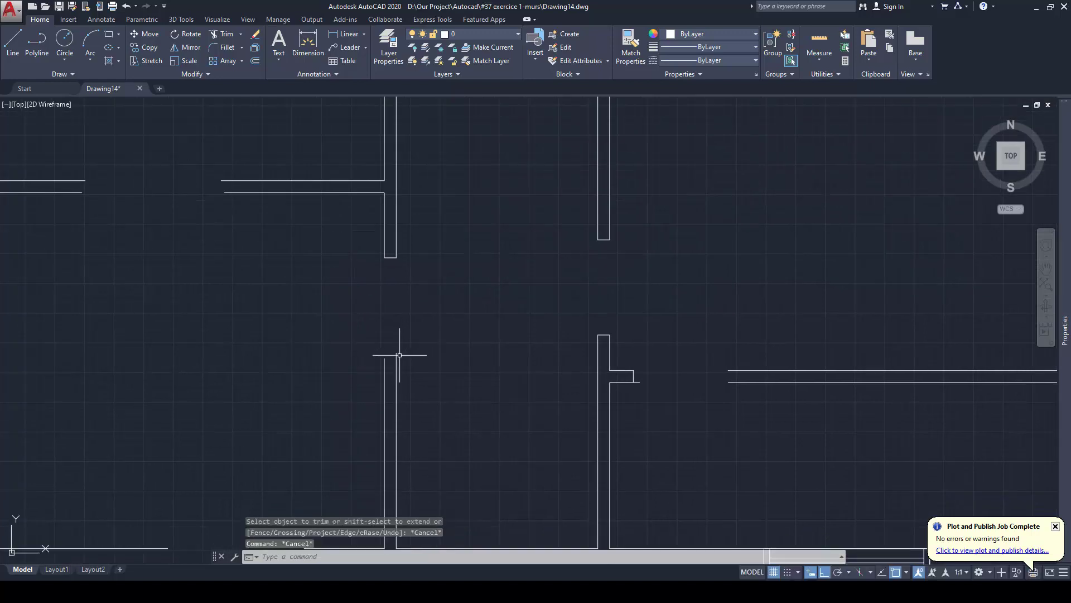
left_click(457, 35)
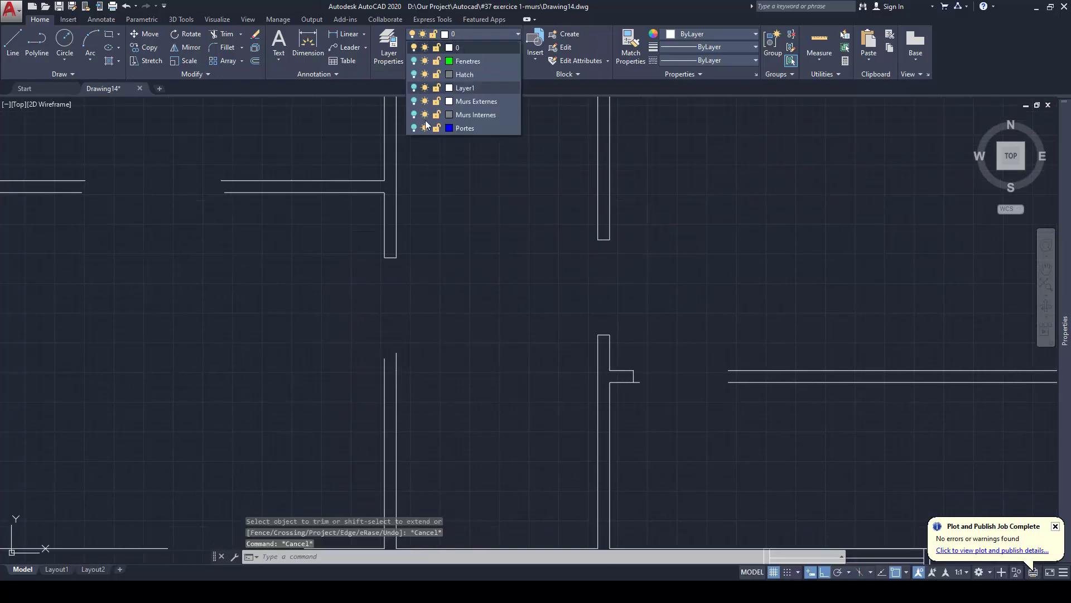
left_click(414, 128)
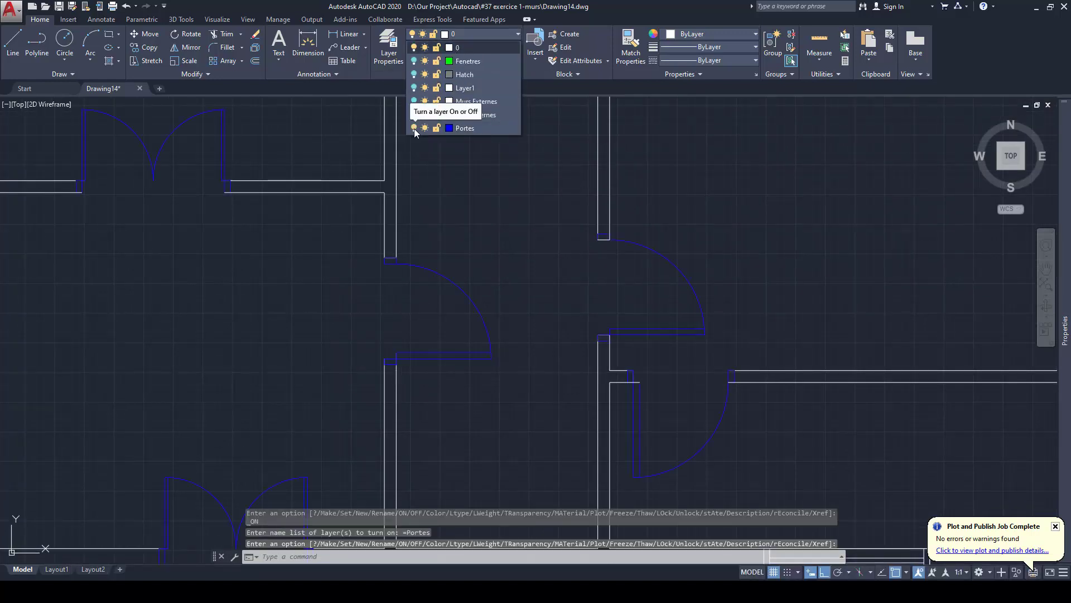
left_click(414, 128)
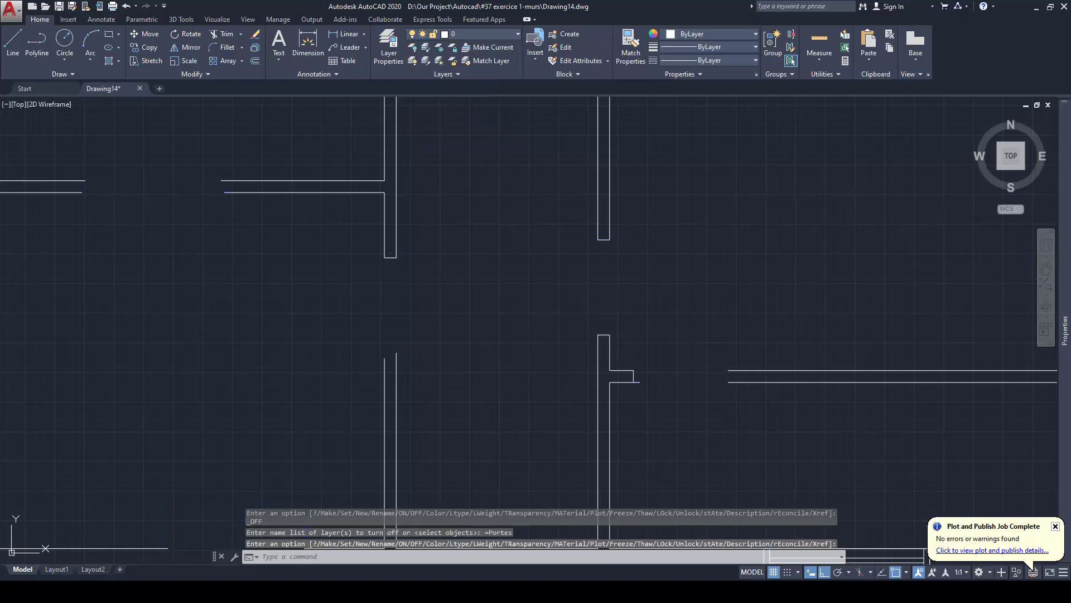
key("Escape")
Draw a horizontal line across the wall end on the lower side of the left vertical wall's door opening
scroll(397, 341, "up", 2)
key("Escape")
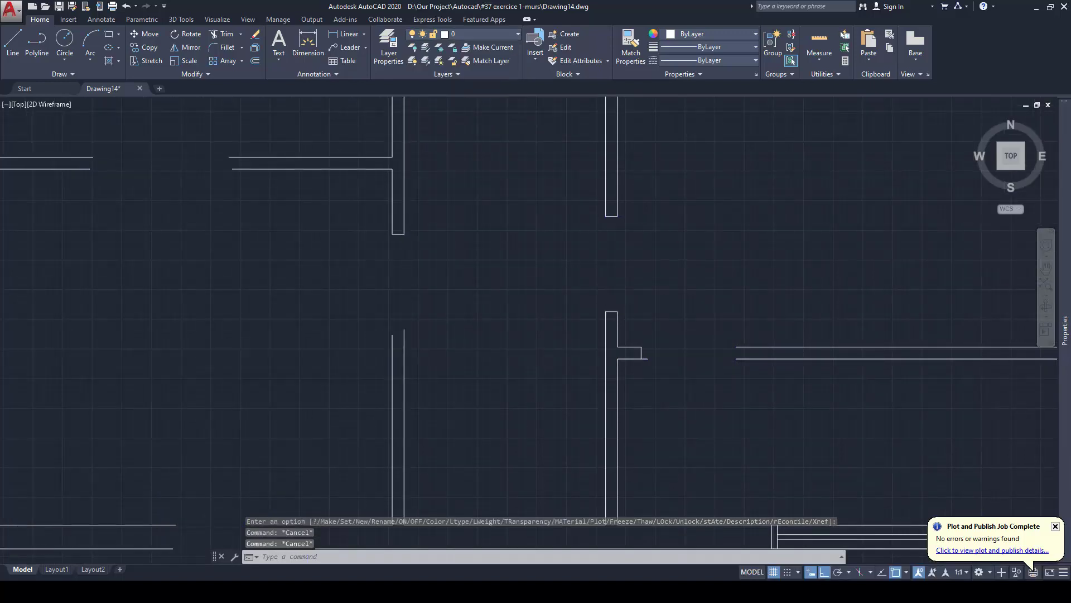
type("l")
key("Return")
left_click(385, 334)
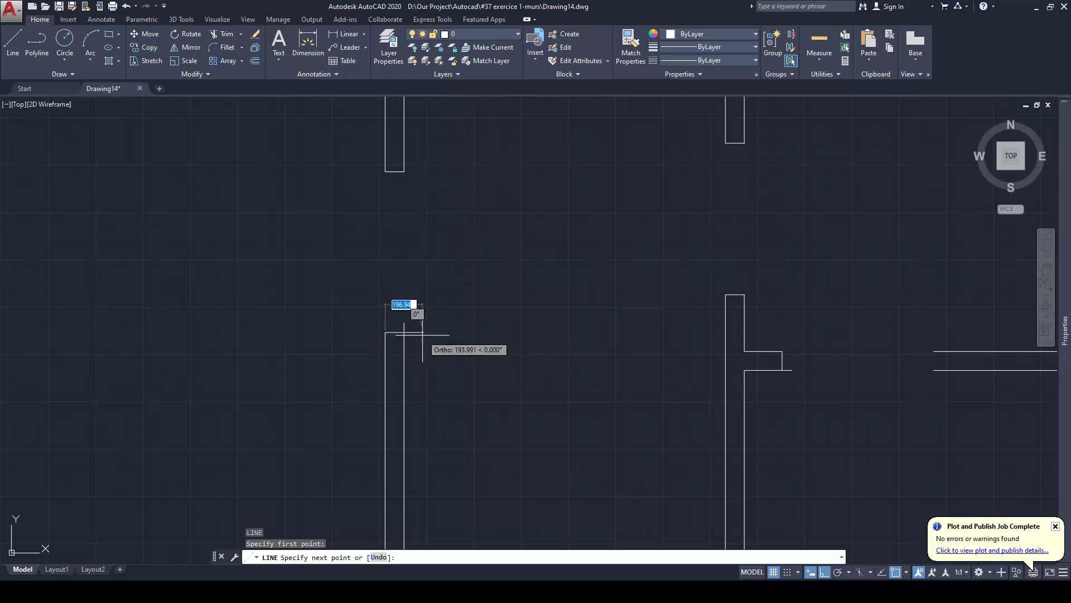
left_click(404, 333)
key("Escape")
Trim the wall line and cap line overhangs at the lower side of this door opening
type("tr")
key("Return")
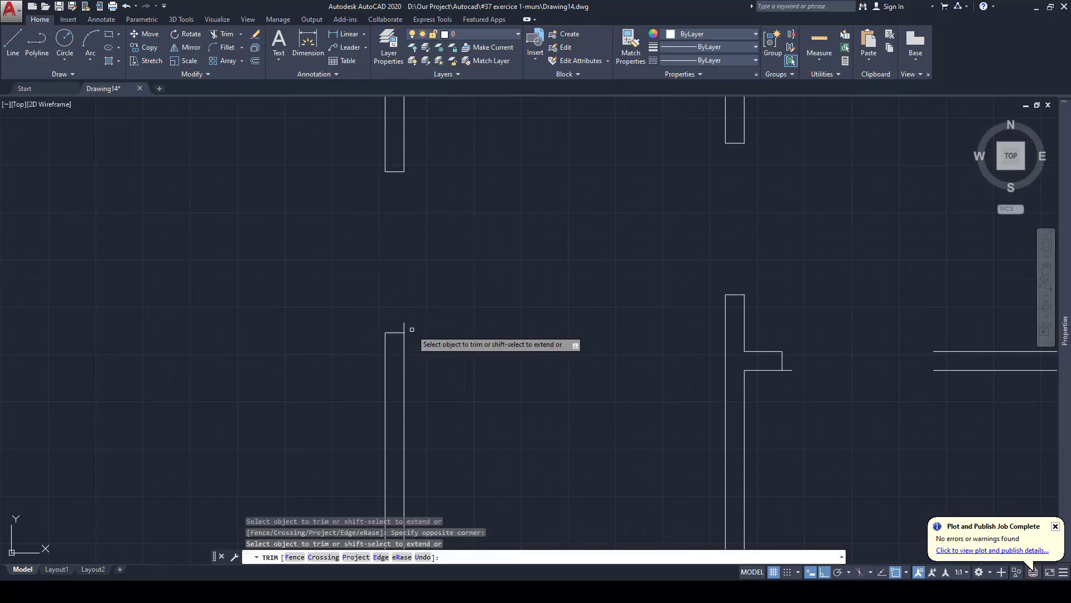
left_click(412, 327)
key("Escape")
Trim the lower line's overhang at the short wall stub beside the lower-right room's door opening
scroll(430, 306, "down", 3)
scroll(461, 318, "up", 2)
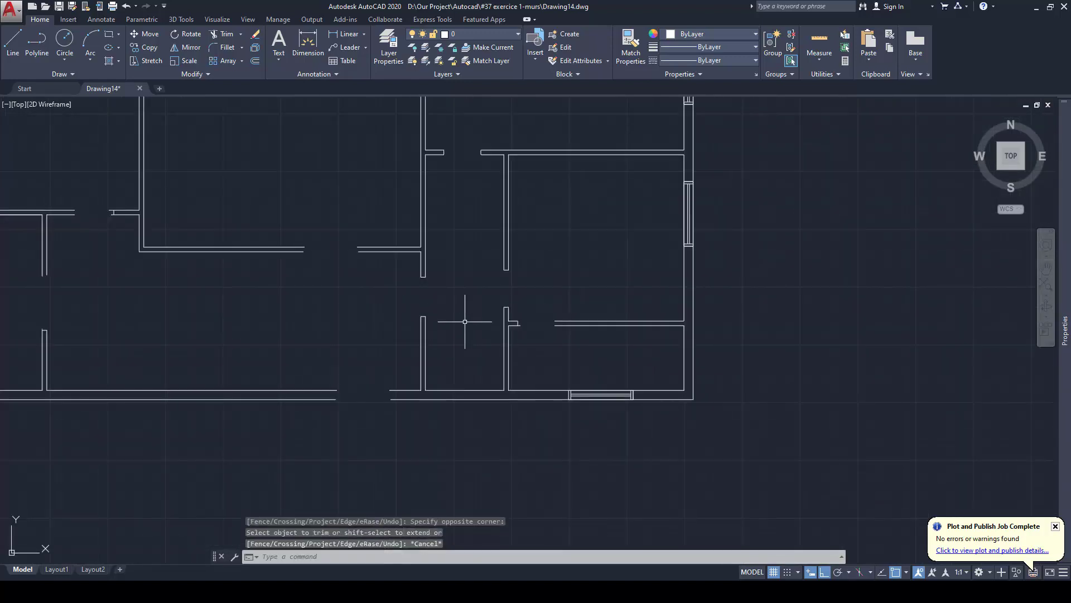
middle_click_drag(462, 318, 462, 303)
key("Escape")
scroll(527, 310, "up", 2)
type("tr")
key("Return")
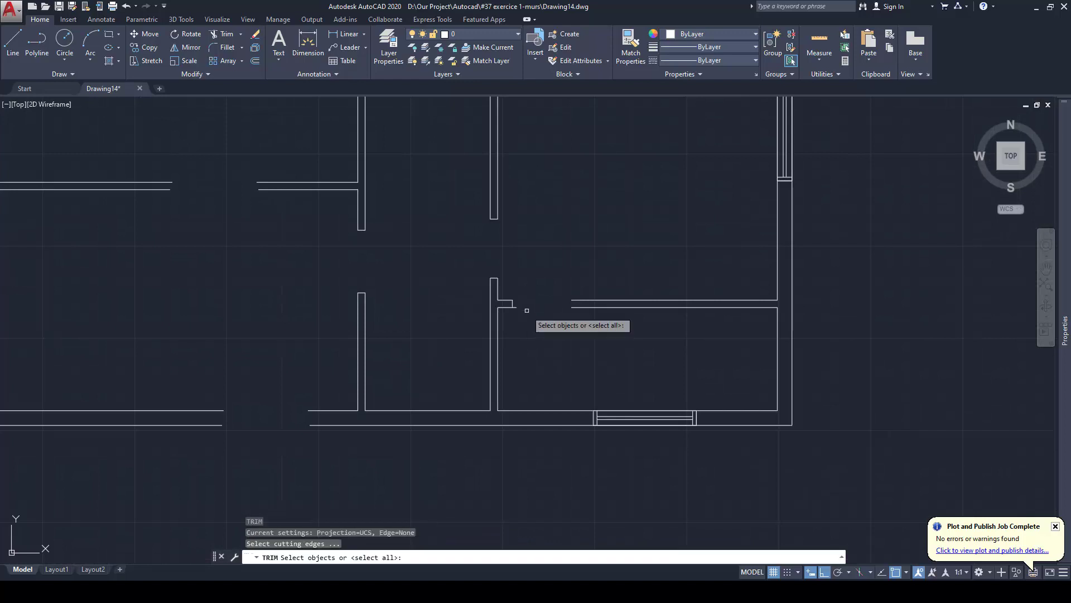
key("Return")
scroll(529, 311, "up", 5)
left_click(500, 315)
left_click(494, 300)
key("Escape")
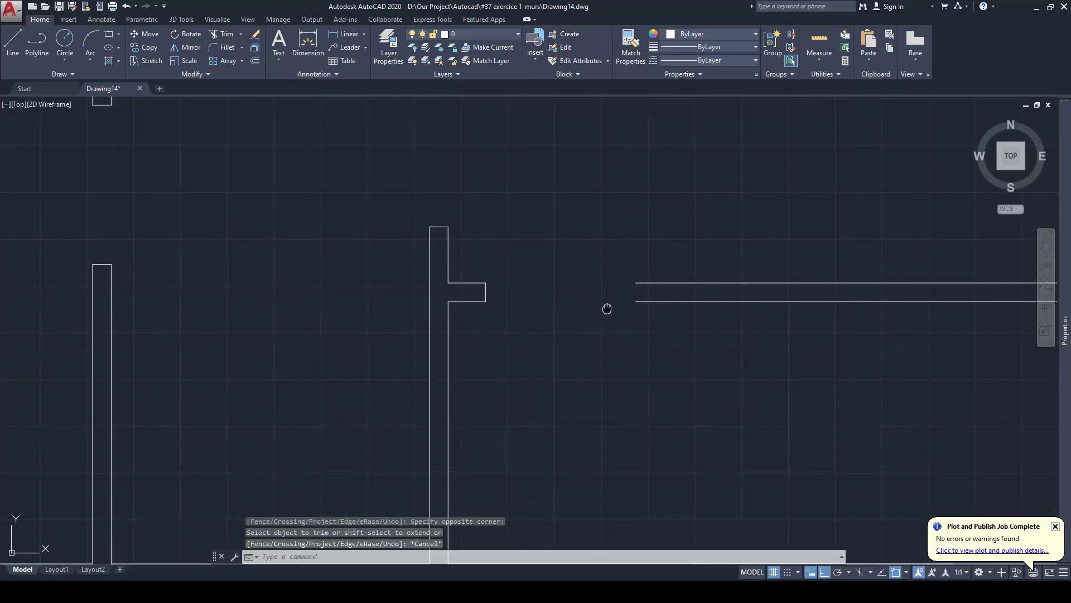
Draw a vertical line at the open wall end facing the short stub across the door opening
middle_click_drag(609, 304, 604, 305)
type("l")
key("Return")
left_click(631, 283)
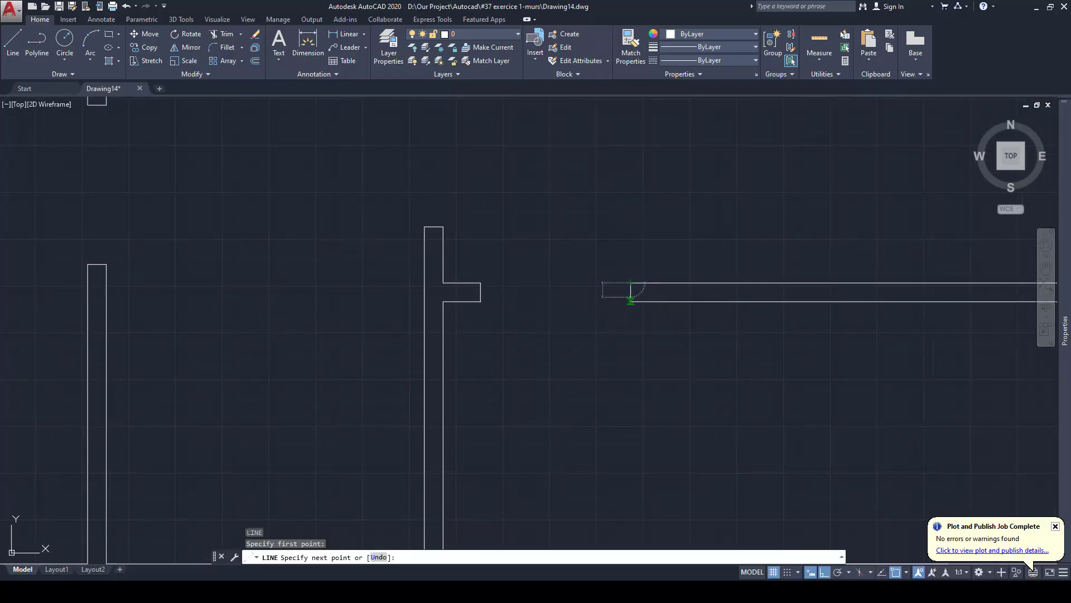
left_click(631, 301)
key("Escape")
key("Escape")
key("Escape")
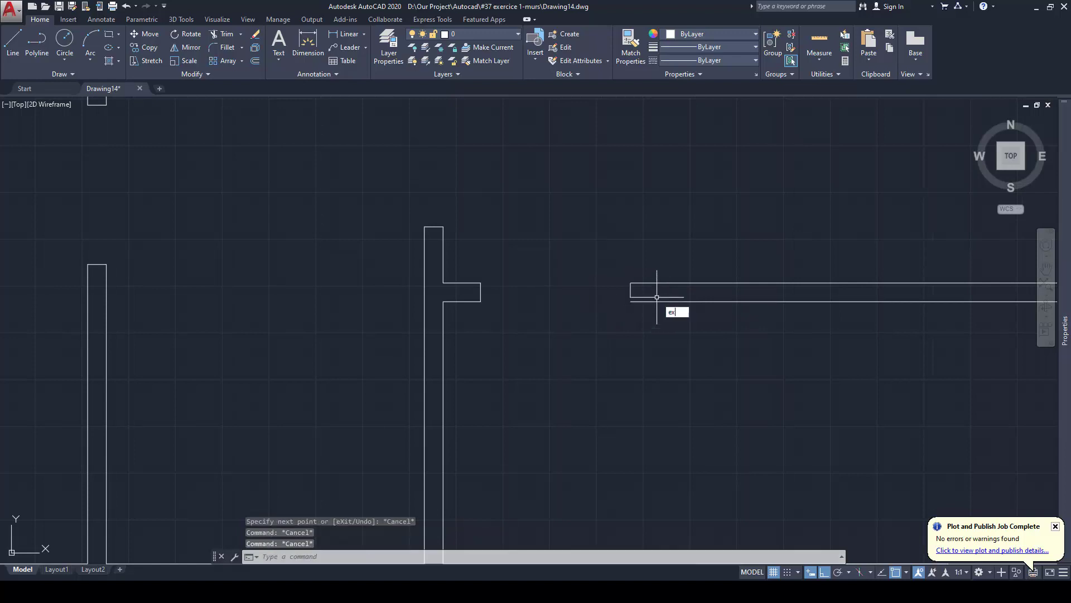
Extend the new end line down to the lower wall line
type("ex")
key("Return")
left_click(634, 286)
left_click(629, 290)
key("Escape")
Draw a vertical line from the outer wall line's end upward past the inner line on the left side of the bottom exterior door opening
scroll(637, 293, "down", 3)
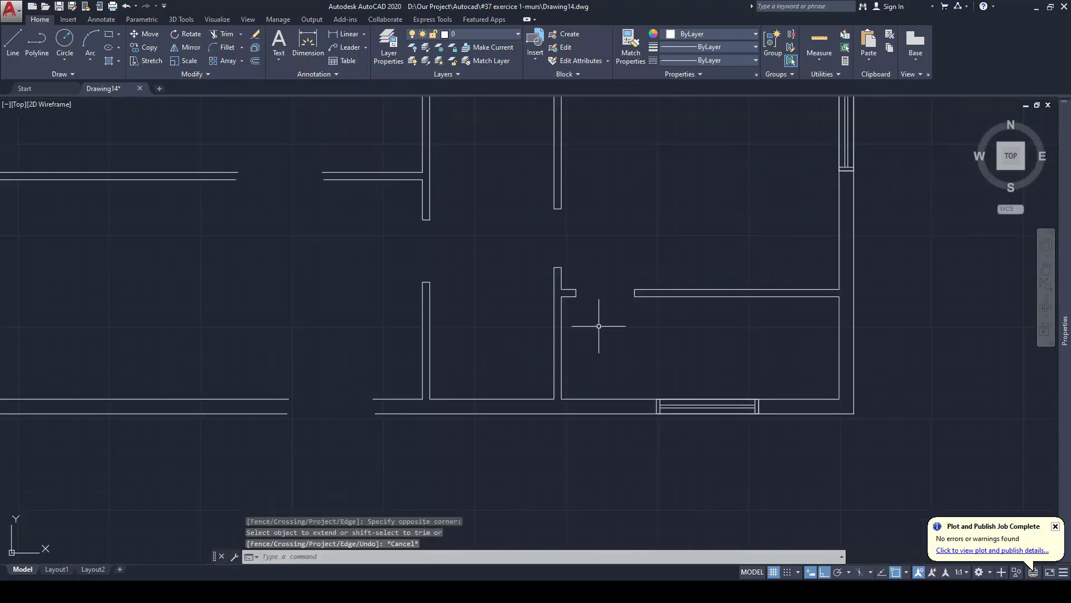
middle_click_drag(599, 326, 642, 255)
key("Escape")
type("l")
key("Return")
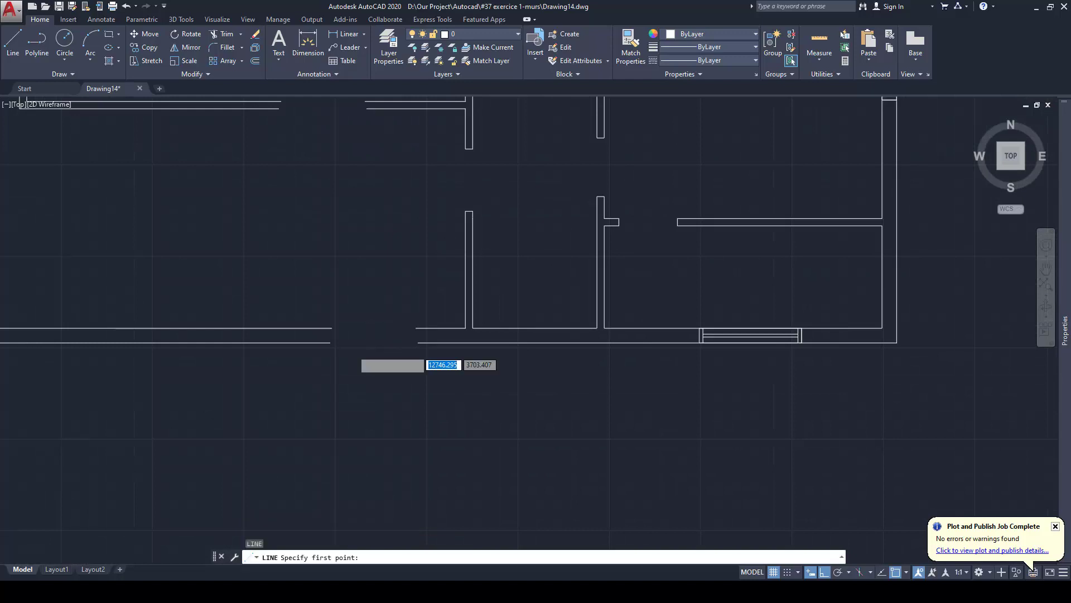
scroll(359, 355, "up", 2)
left_click(321, 330)
left_click(315, 317)
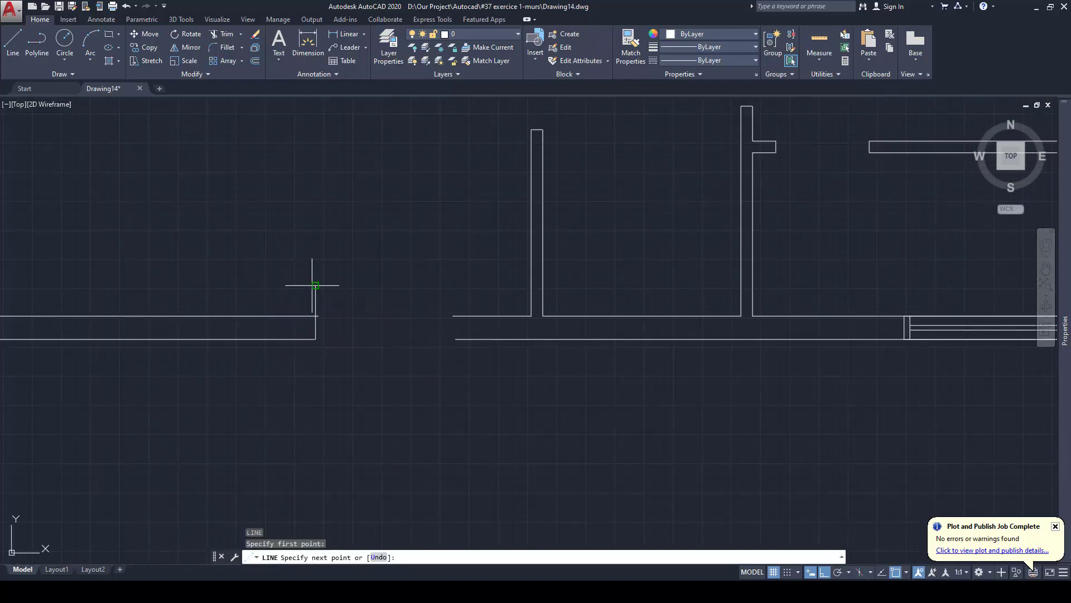
key("Escape")
Trim the inner wall line's overhang past the new end line
key("Return")
key("Return")
scroll(319, 320, "up", 2)
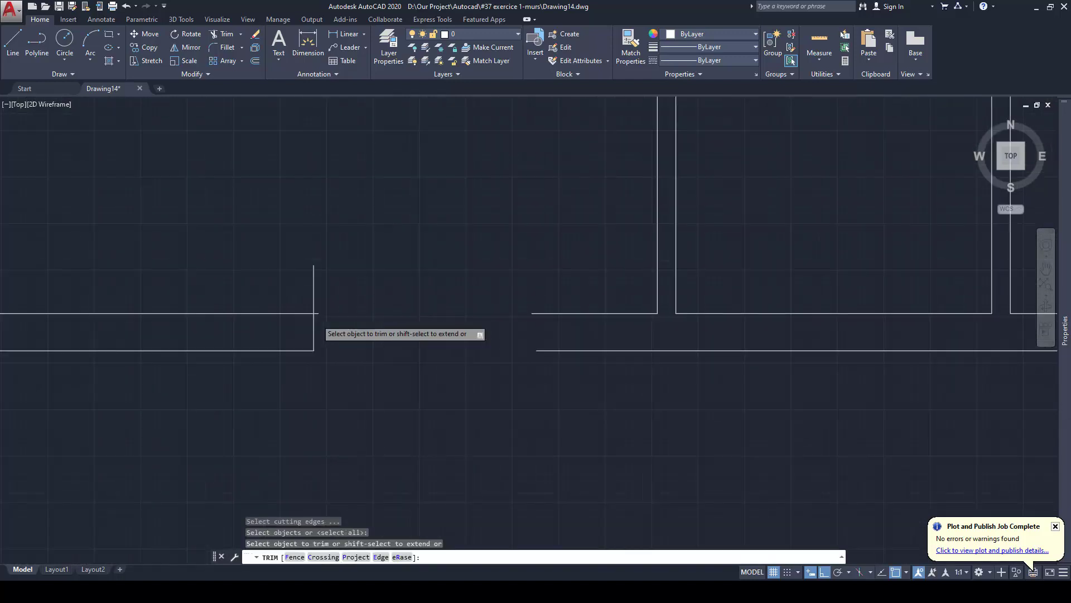
left_click(316, 309)
left_click(326, 318)
left_click(316, 301)
key("Escape")
left_click(314, 293)
key("Escape")
key("Escape")
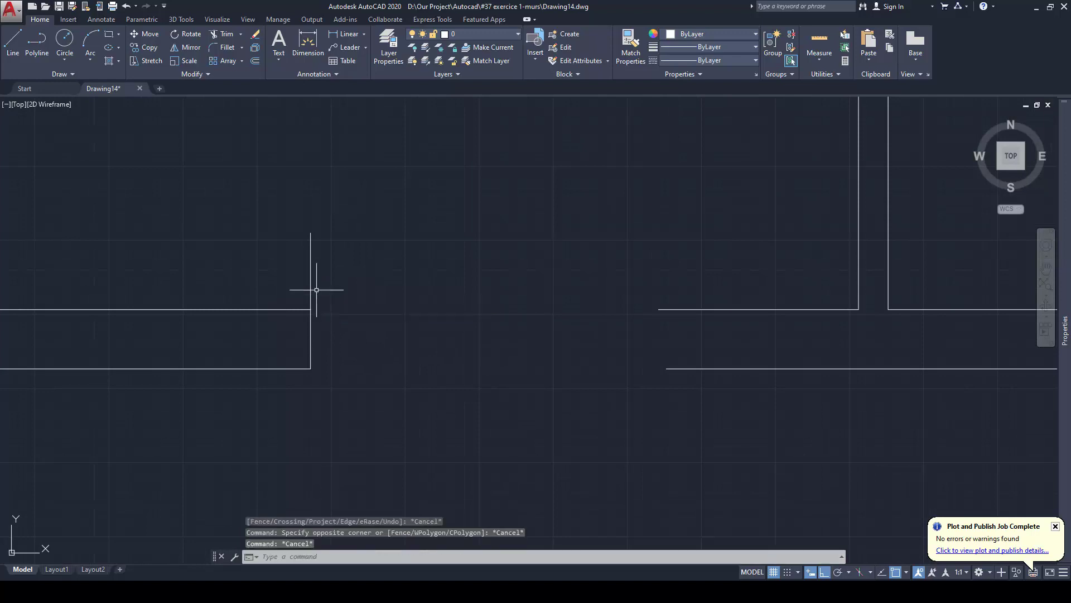
Trim the part of the end line that sticks up above the inner wall line
key("Return")
key("Return")
left_click(317, 289)
left_click(302, 280)
key("Escape")
Draw a vertical line from the outer wall line's end past the inner line on the right side of the exterior door opening
middle_click_drag(558, 310, 542, 310)
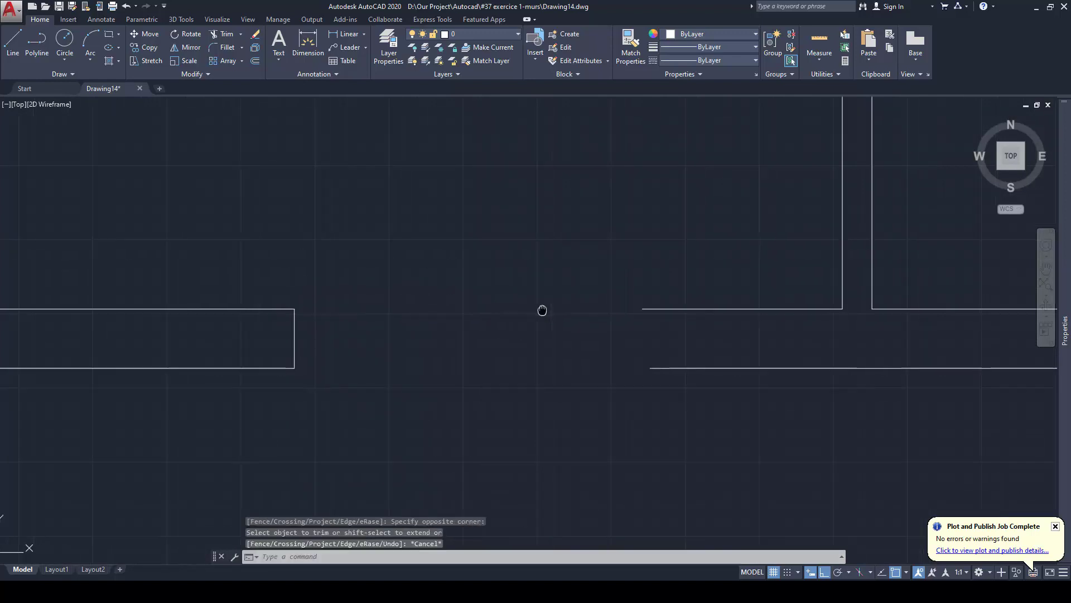
key("Escape")
type("l")
key("Return")
left_click(650, 367)
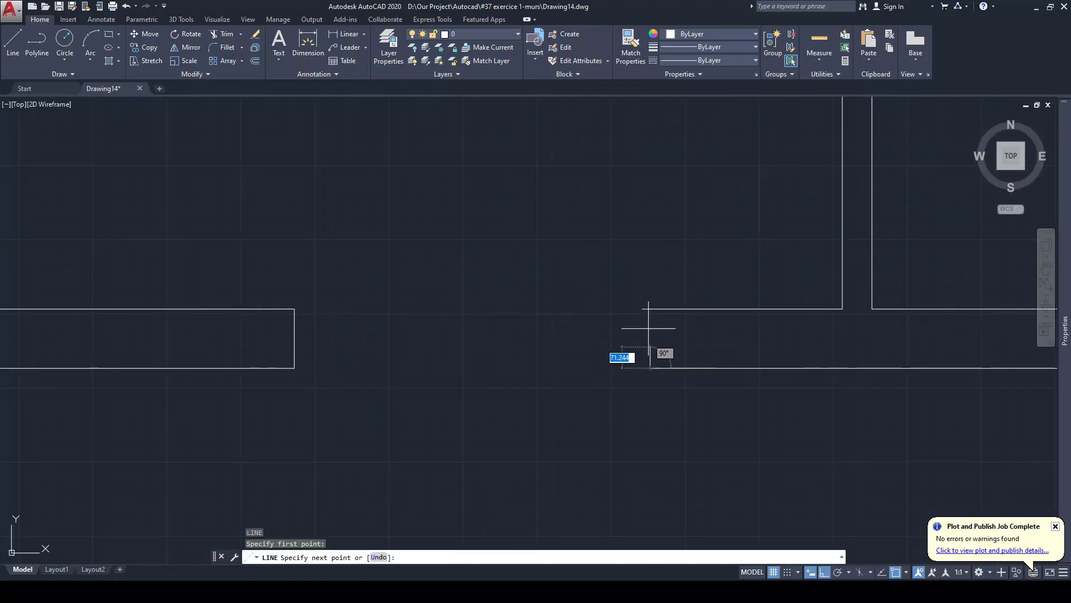
left_click(650, 309)
key("Escape")
key("Escape")
type("tr")
key("Return")
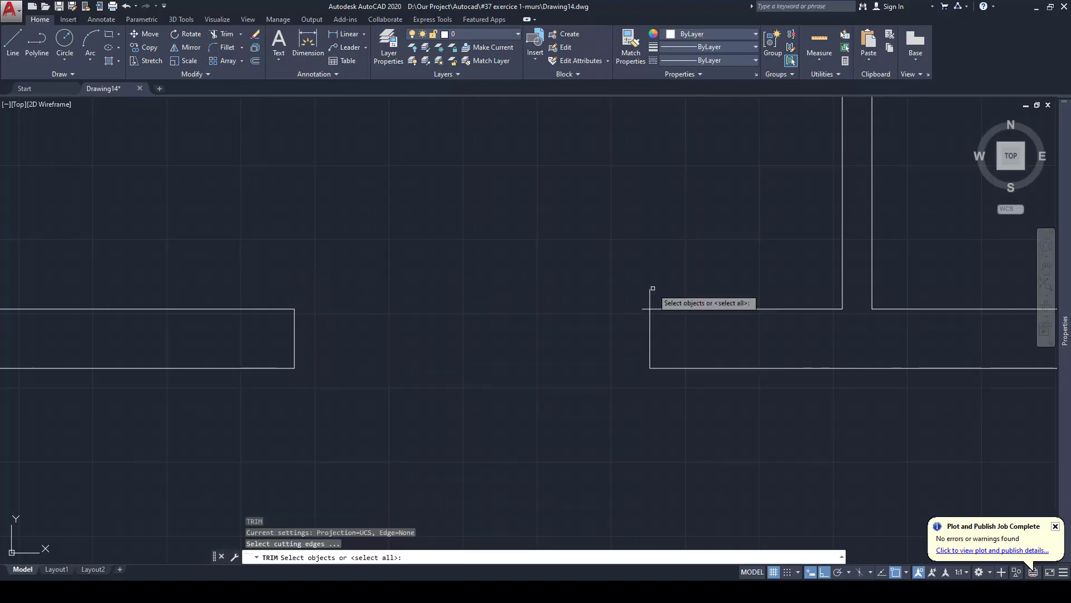
left_click(652, 292)
left_click(647, 313)
key("Escape")
key("Escape")
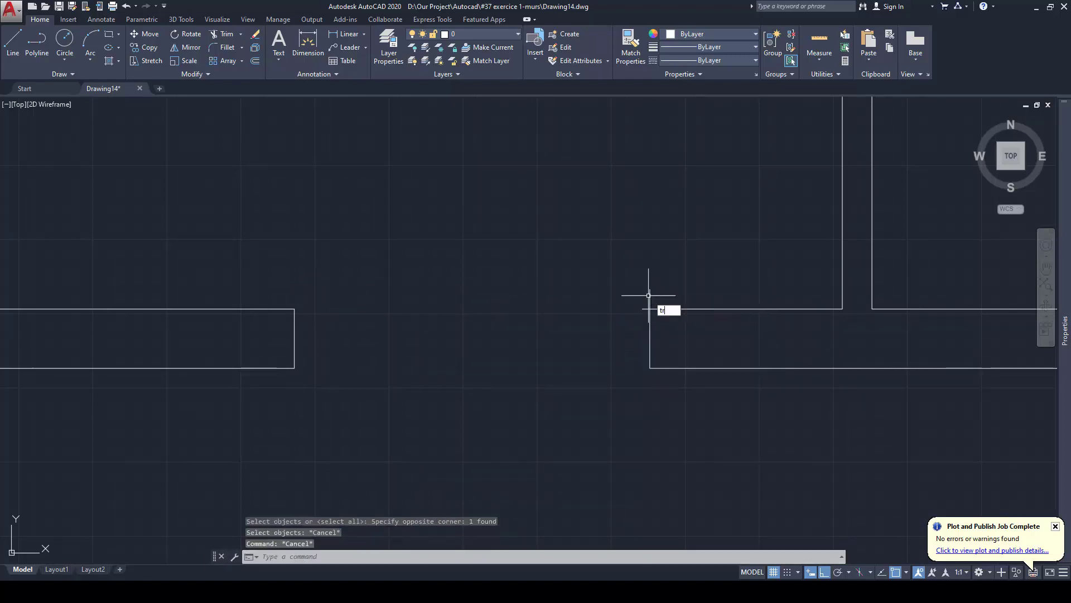
Trim the end line's excess above the wall and the inner wall line's overhang on the right side of the exterior opening
key("Return")
key("Return")
left_click(657, 299)
left_click(649, 294)
left_click(644, 309)
key("Escape")
scroll(658, 317, "down", 4)
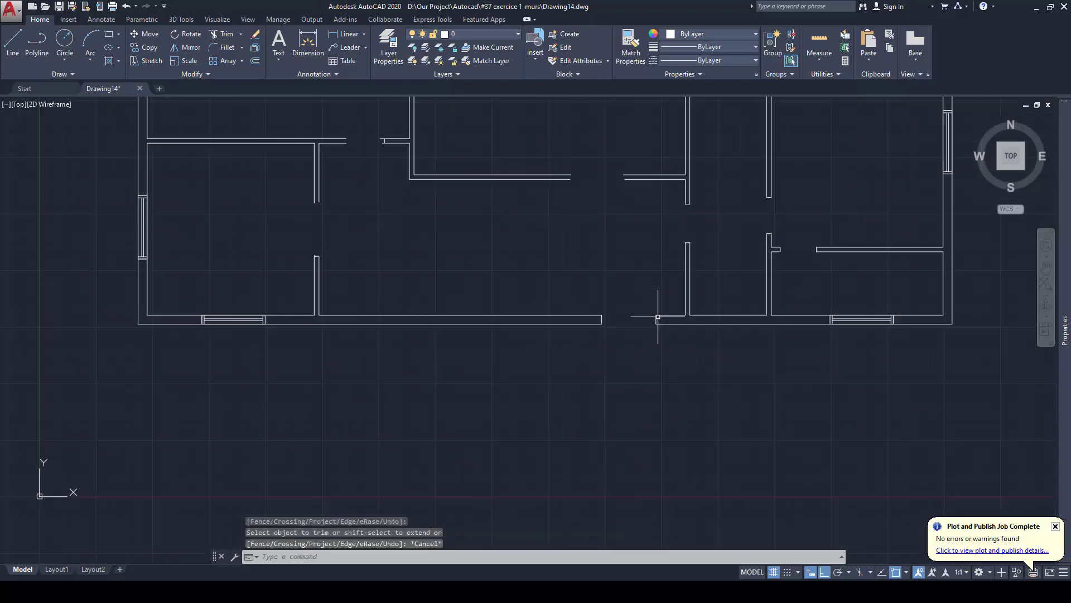
key("Escape")
scroll(624, 252, "down", 2)
scroll(631, 232, "up", 6)
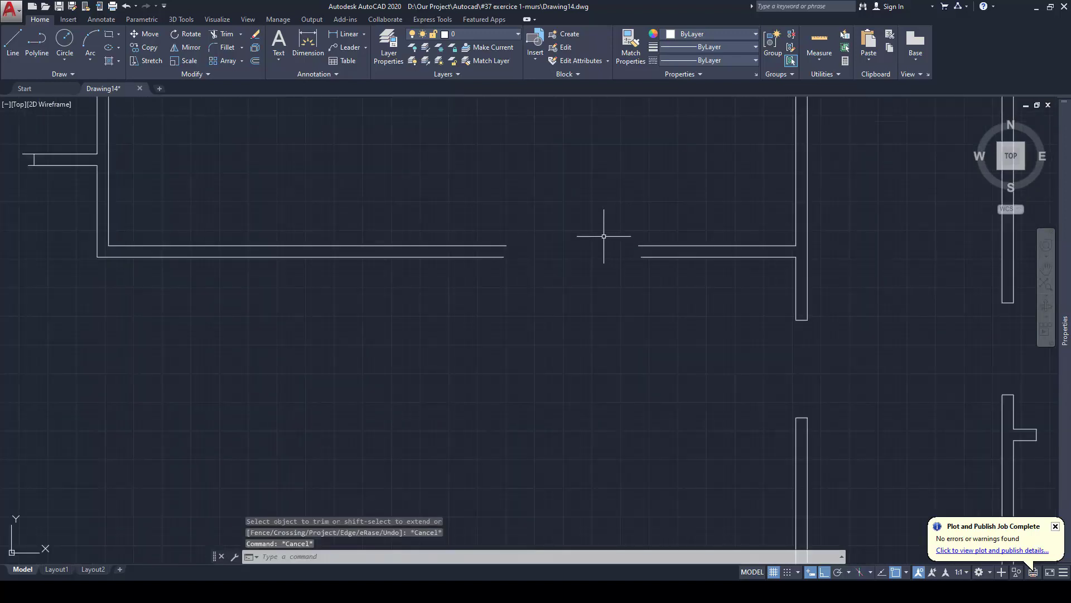
type("l")
key("Return")
scroll(642, 254, "up", 2)
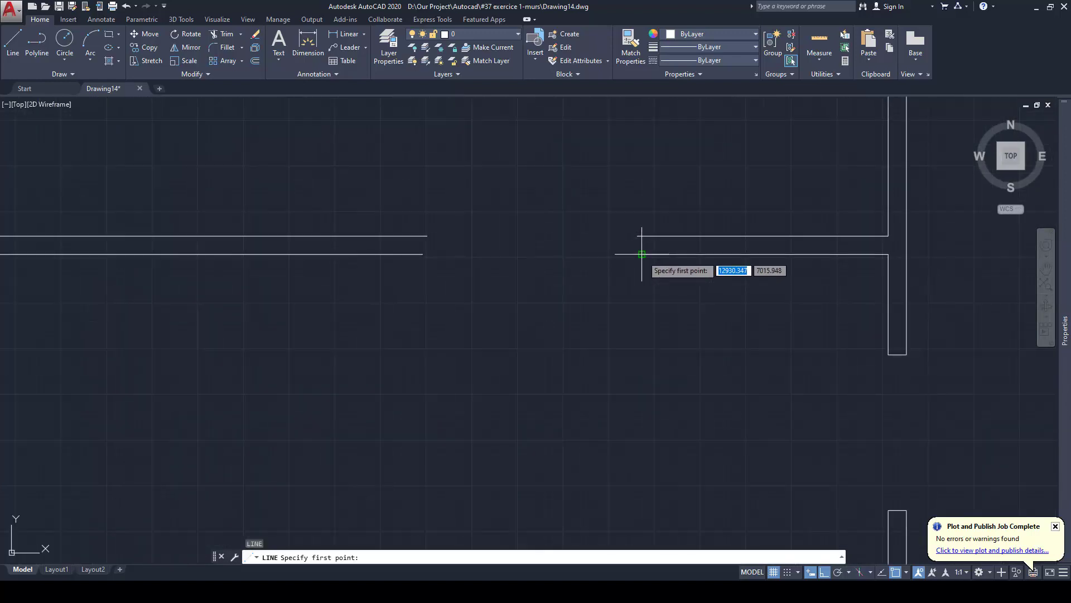
left_click(641, 254)
key("Escape")
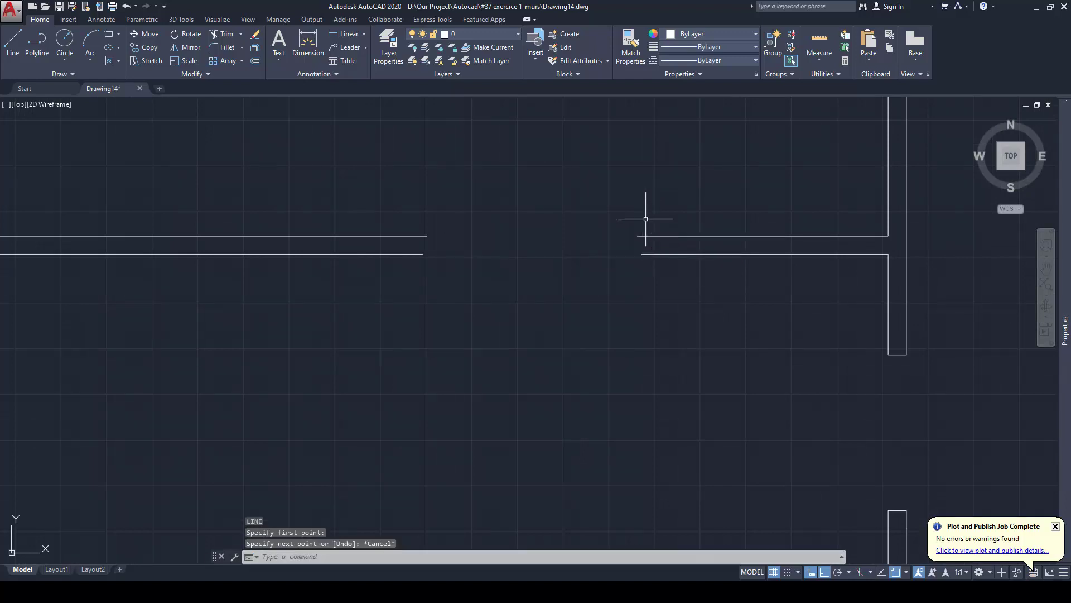
Turn the Portes layer on to check how the double door meets the wall ends, and turn it off again
left_click(469, 35)
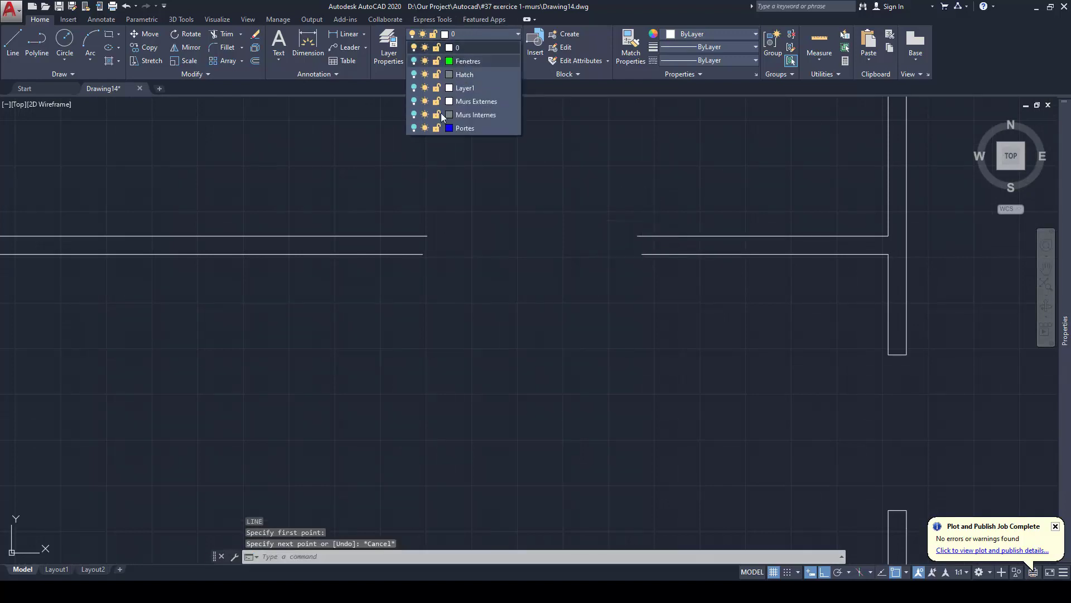
left_click(414, 127)
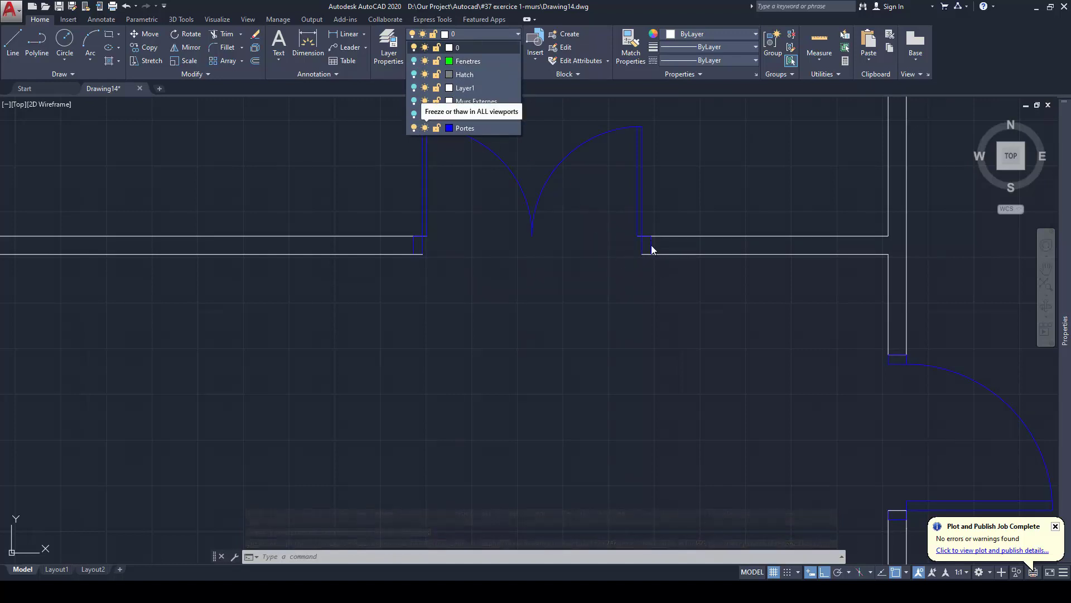
left_click(414, 128)
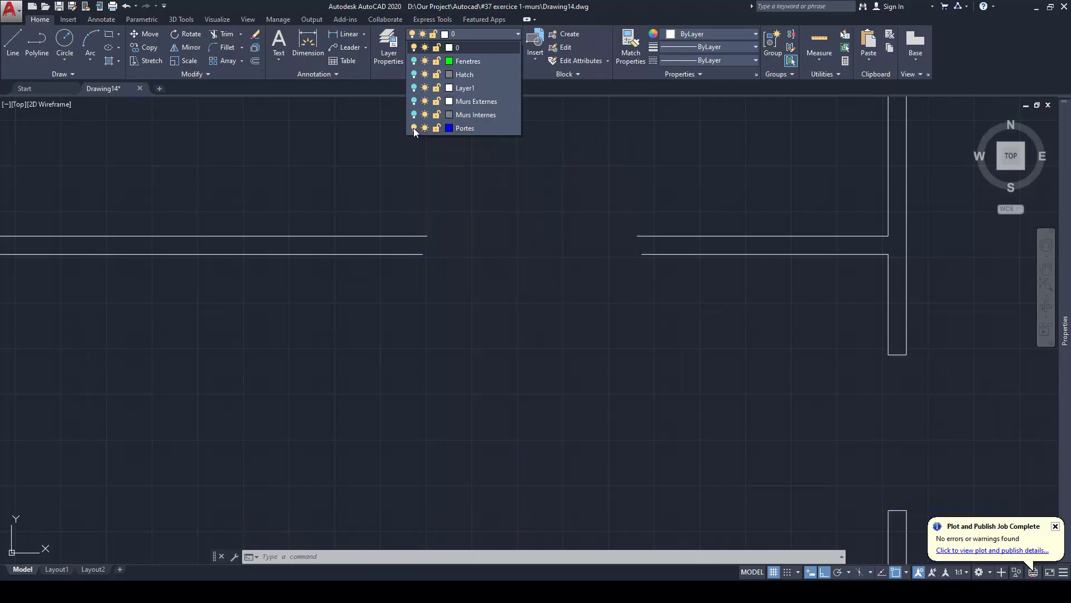
left_click(650, 252)
Draw a vertical line from the lower wall line's end past the upper line on the right side of the wide interior door opening
type("l")
key("Return")
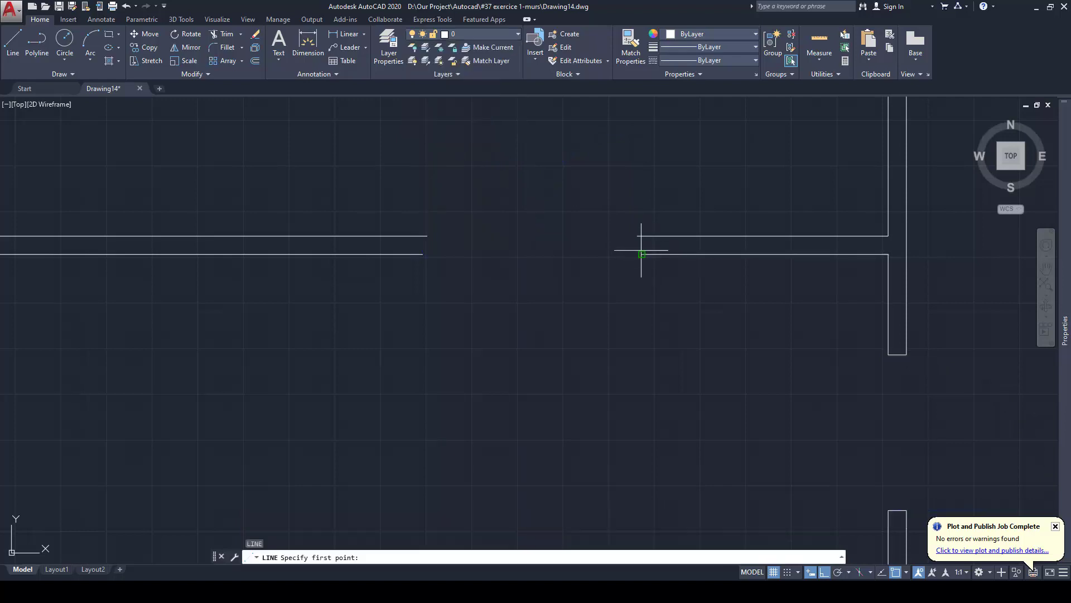
left_click(642, 254)
left_click(642, 236)
key("Escape")
Trim the end line's excess above the wall and the upper wall line's overhang on the right side of the wide interior opening
type("tr")
key("Return")
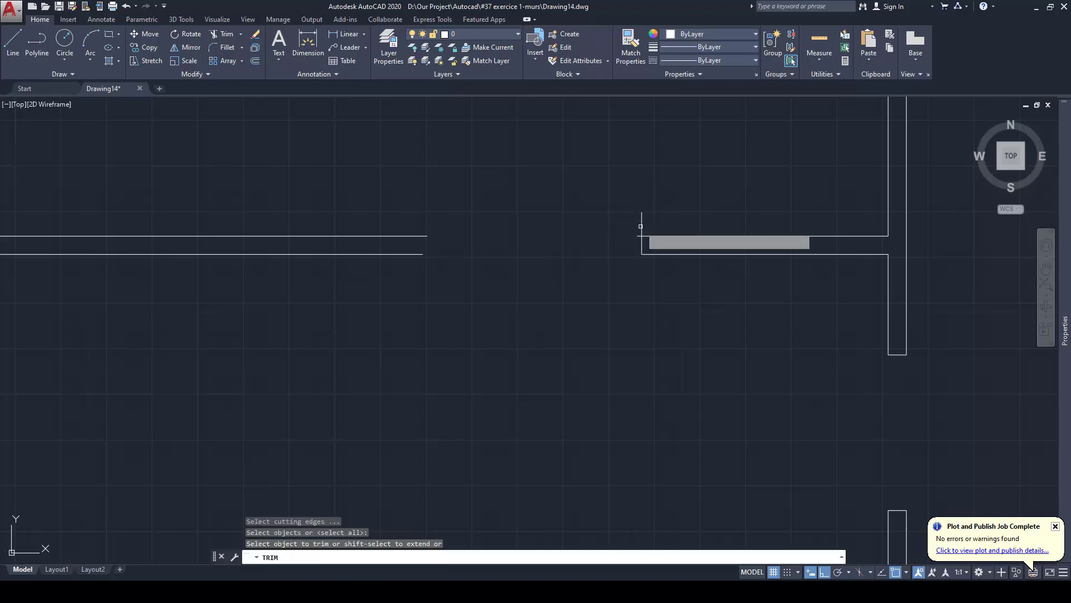
key("Return")
left_click(641, 223)
left_click(641, 236)
scroll(640, 236, "up", 2)
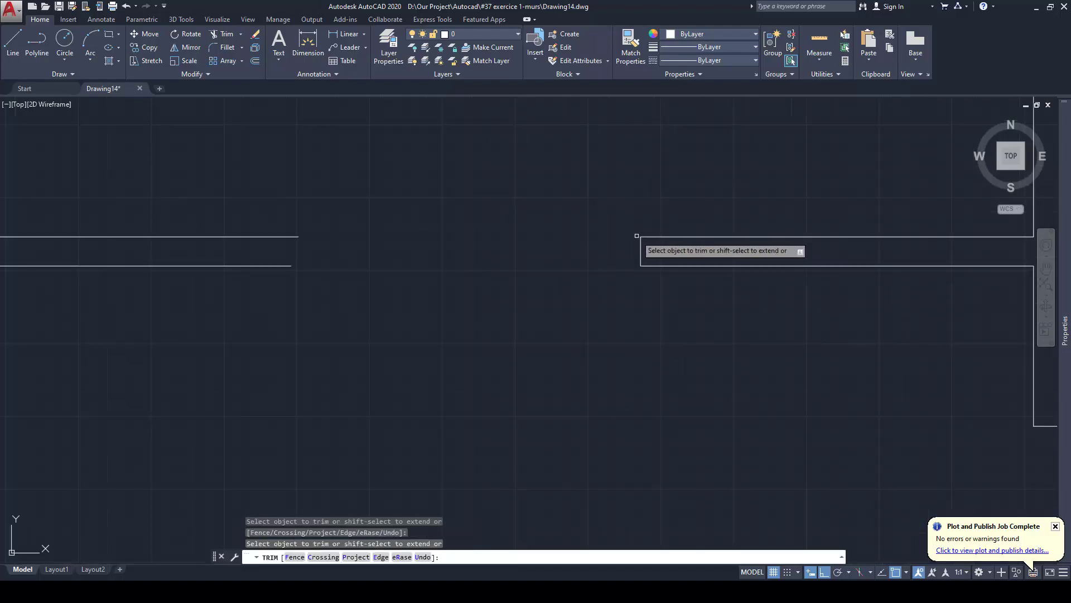
scroll(593, 232, "down", 3)
key("Escape")
Draw a vertical line from the lower wall line's end past the upper line on the left side of the wide interior opening
scroll(485, 240, "up", 3)
type("l")
key("Return")
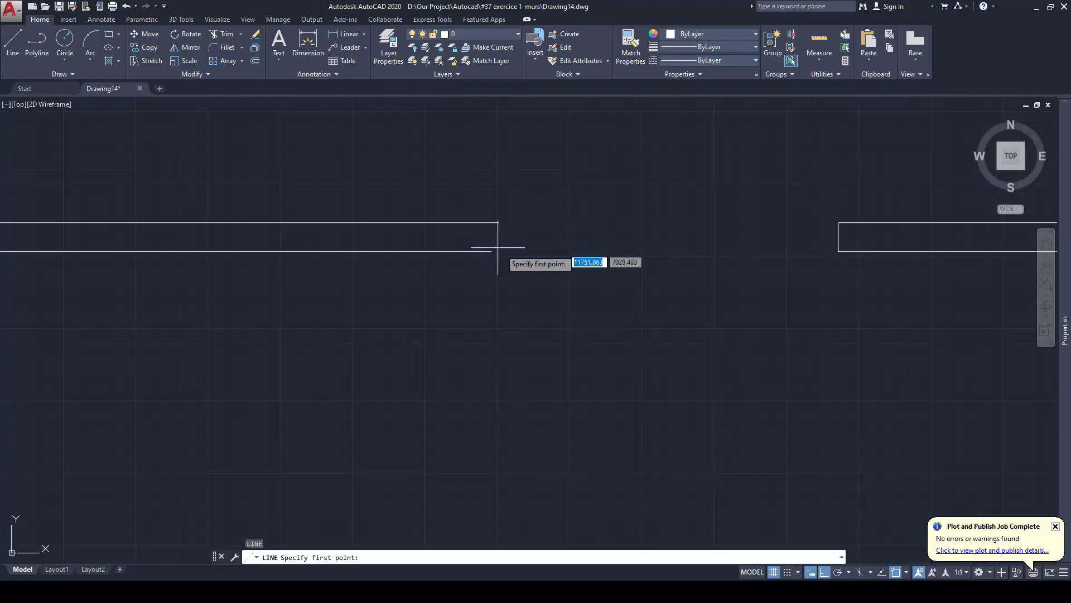
left_click(491, 251)
left_click(491, 223)
key("Escape")
key("Escape")
key("Escape")
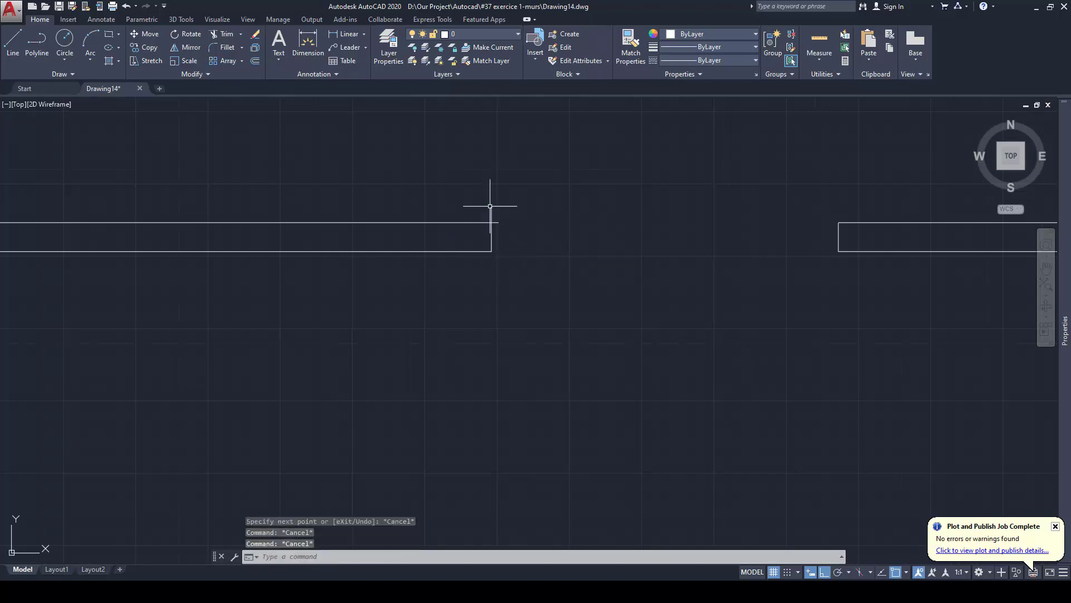
Trim the end line's excess and the upper wall line's overhang on the left side of the wide interior opening
type("tr")
key("Return")
key("Return")
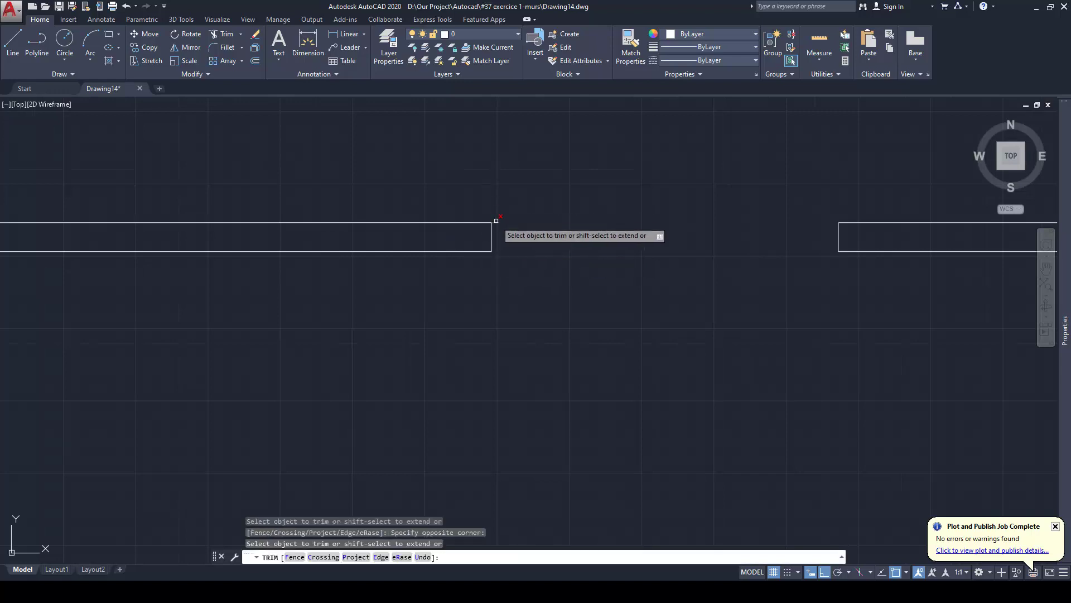
key("Escape")
scroll(559, 235, "down", 3)
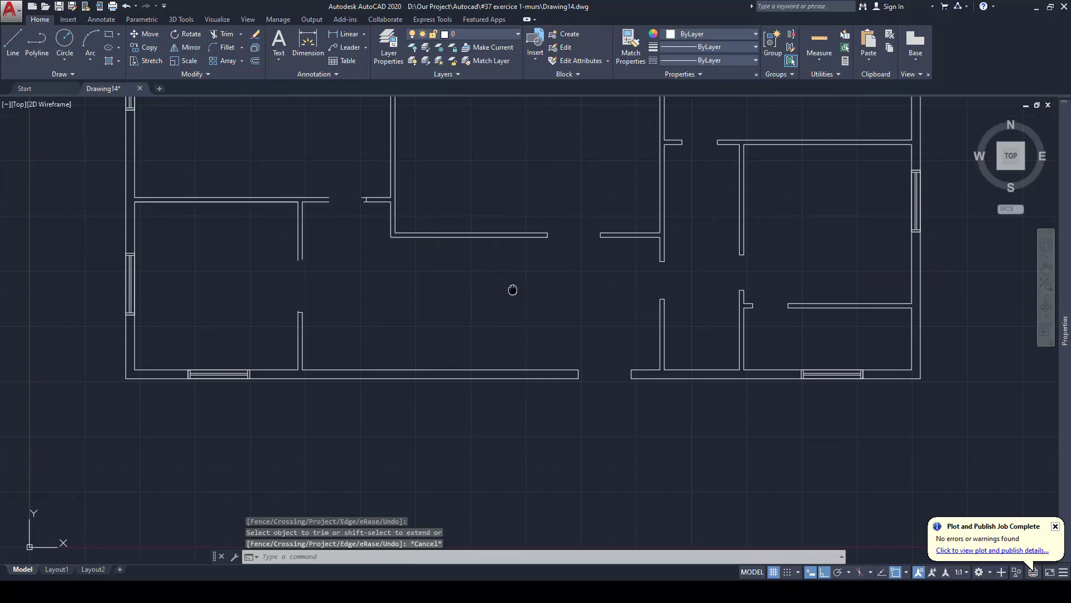
Trim the left wall line's overhang above the end line on the lower side of the lower-left room's door opening
middle_click_drag(513, 289, 571, 299)
scroll(514, 328, "up", 1)
scroll(409, 312, "up", 1)
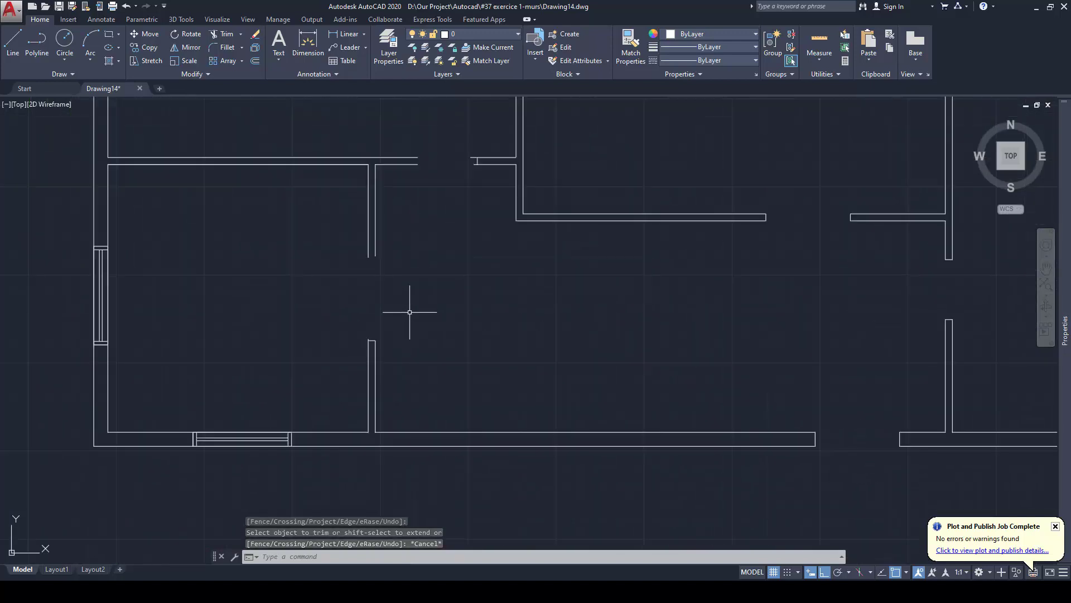
key("Escape")
key("Escape")
key("Return")
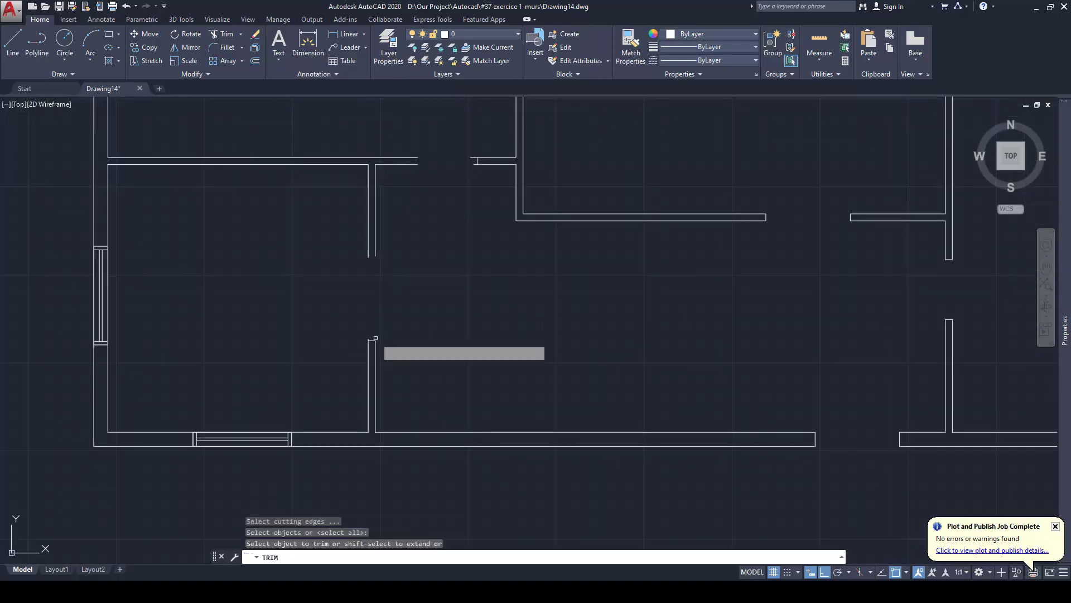
scroll(384, 335, "up", 4)
left_click(351, 344)
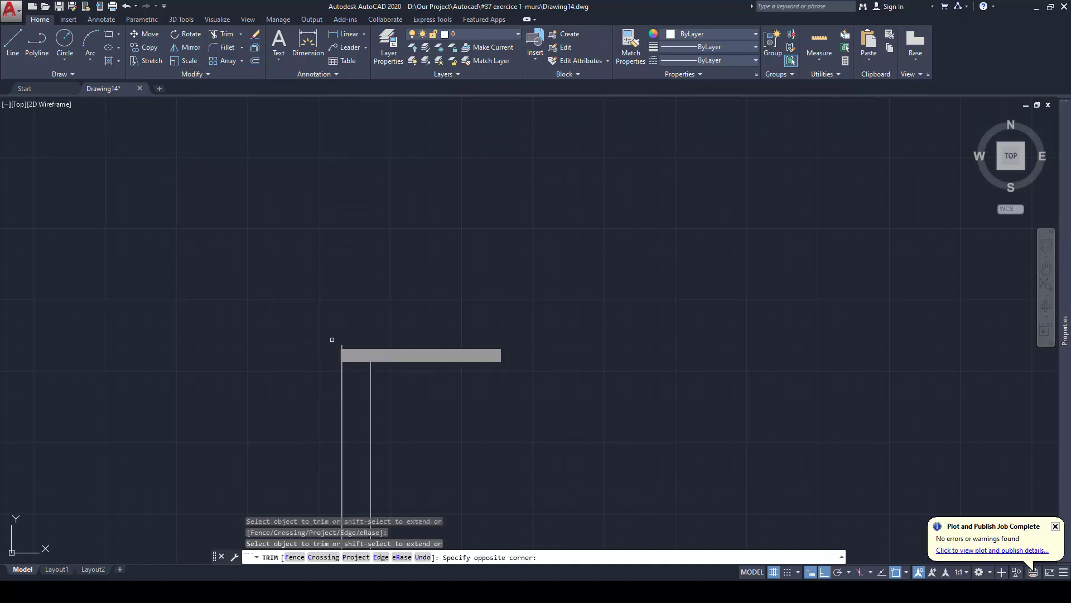
left_click(338, 335)
scroll(358, 347, "down", 1)
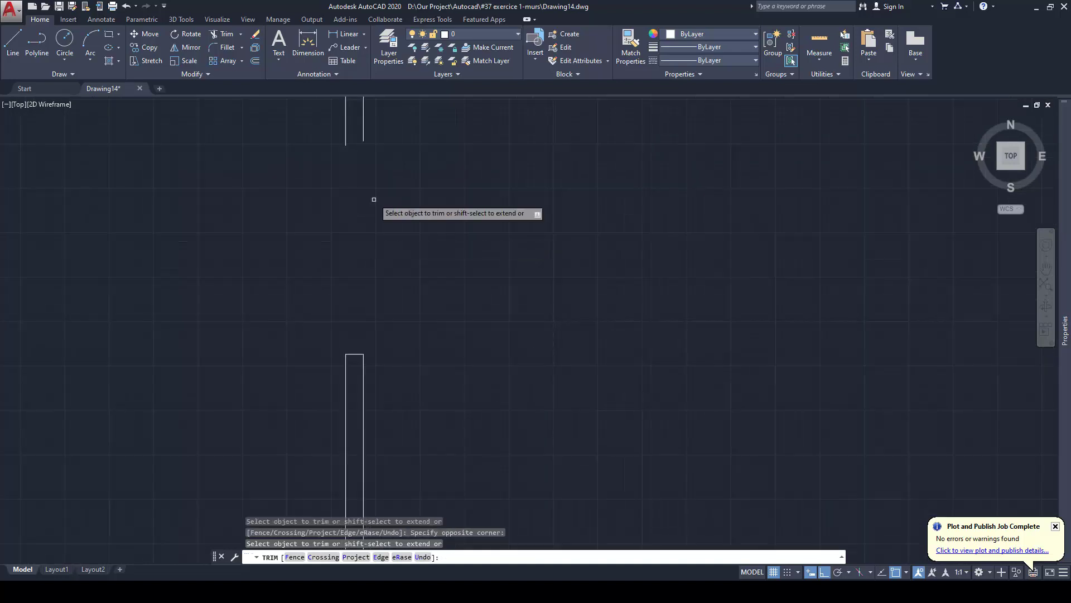
key("Escape")
Draw a horizontal line from the right wall line's end past the left line on the upper side of the lower-left room's door opening
type("l")
key("Return")
scroll(363, 156, "up", 2)
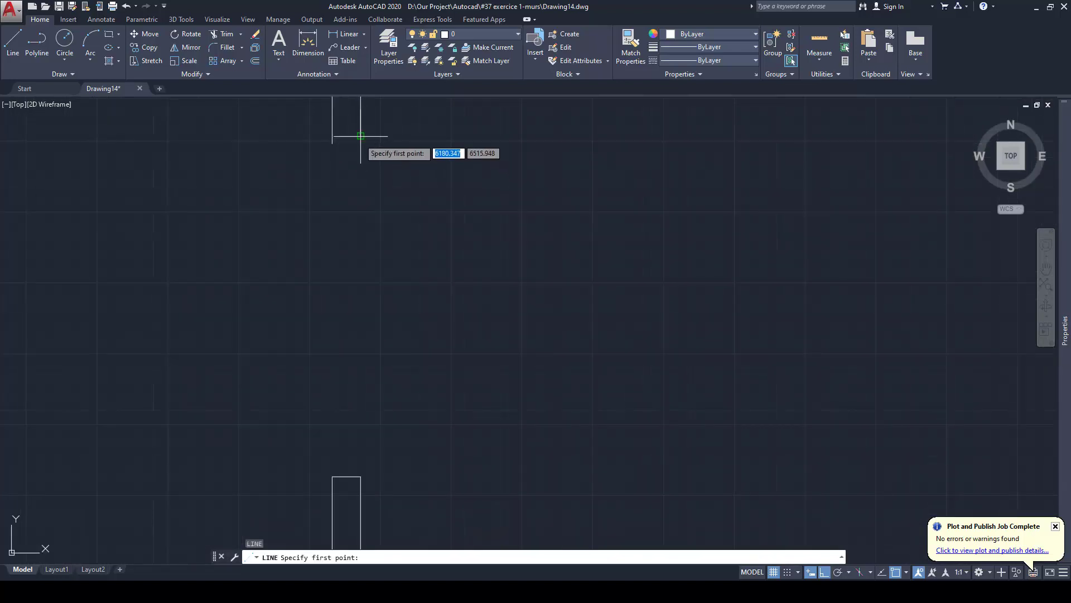
left_click(361, 136)
left_click(332, 136)
key("Escape")
Trim the end line's excess and the left wall line's overhang on the upper side of the lower-left room's door opening
type("tr")
key("Return")
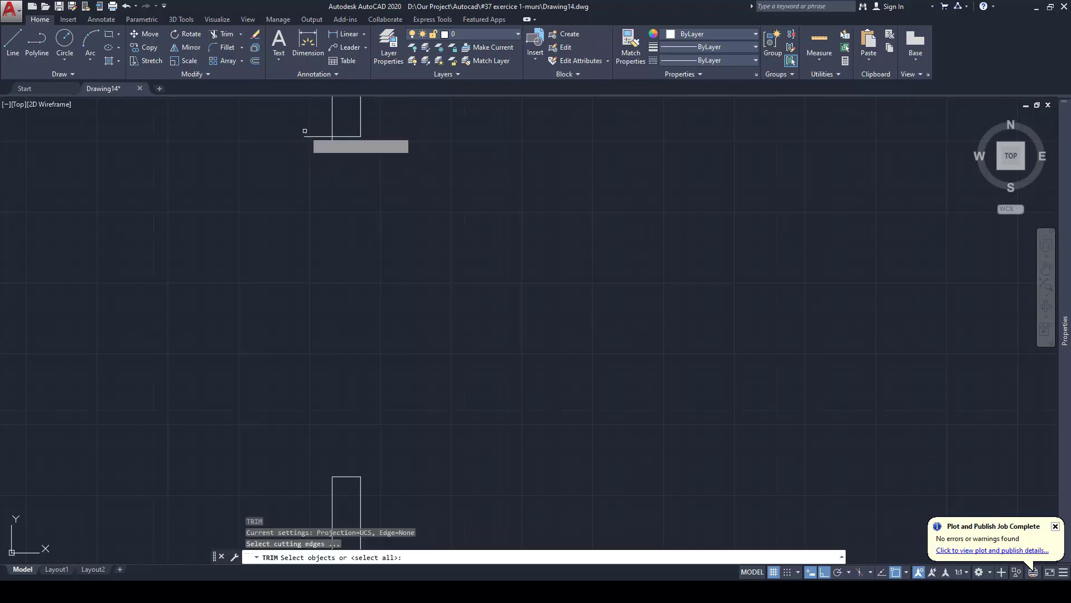
key("Return")
key("Escape")
scroll(334, 139, "down", 3)
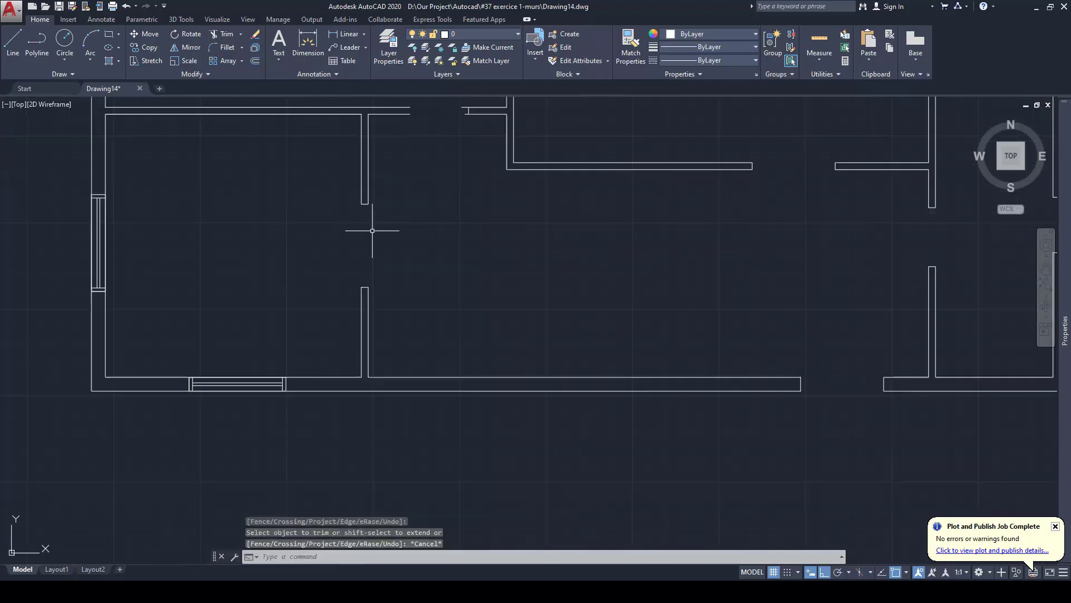
Close the left wall end at the door opening north of the lower-left hallway with a vertical line between the two wall line ends
scroll(426, 175, "up", 3)
middle_click_drag(425, 174, 394, 313)
scroll(391, 304, "down", 2)
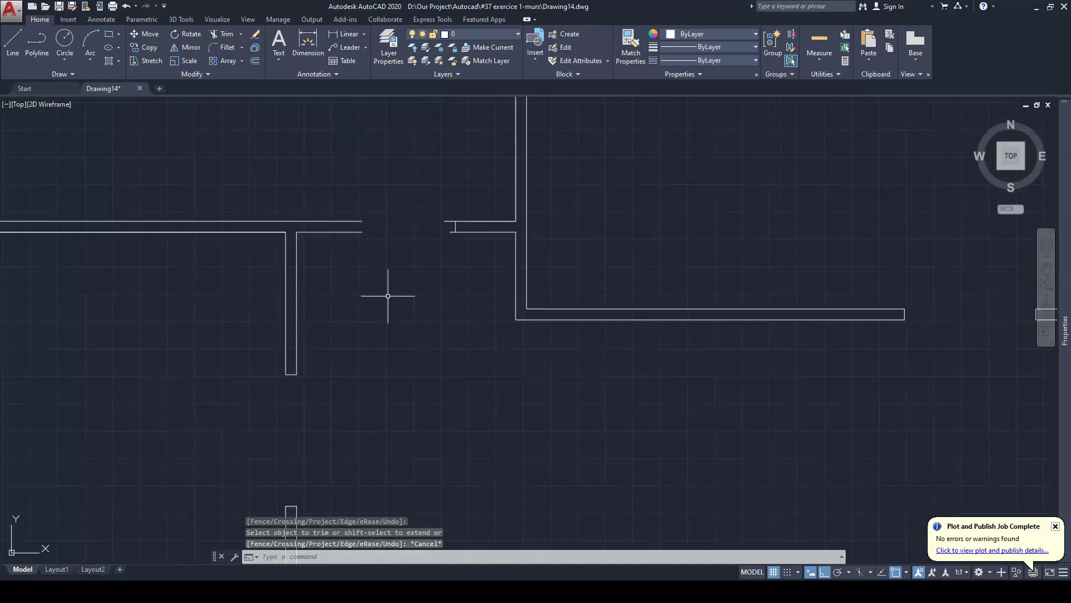
key("Escape")
type("l")
key("Return")
scroll(378, 223, "up", 4)
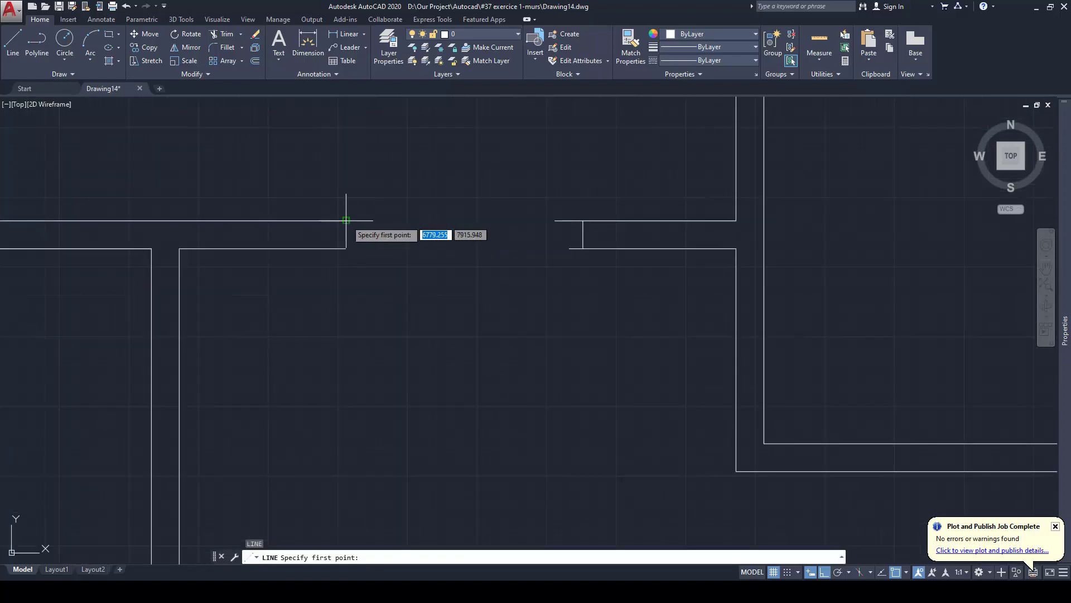
left_click(364, 221)
left_click(346, 248)
key("Escape")
key("Escape")
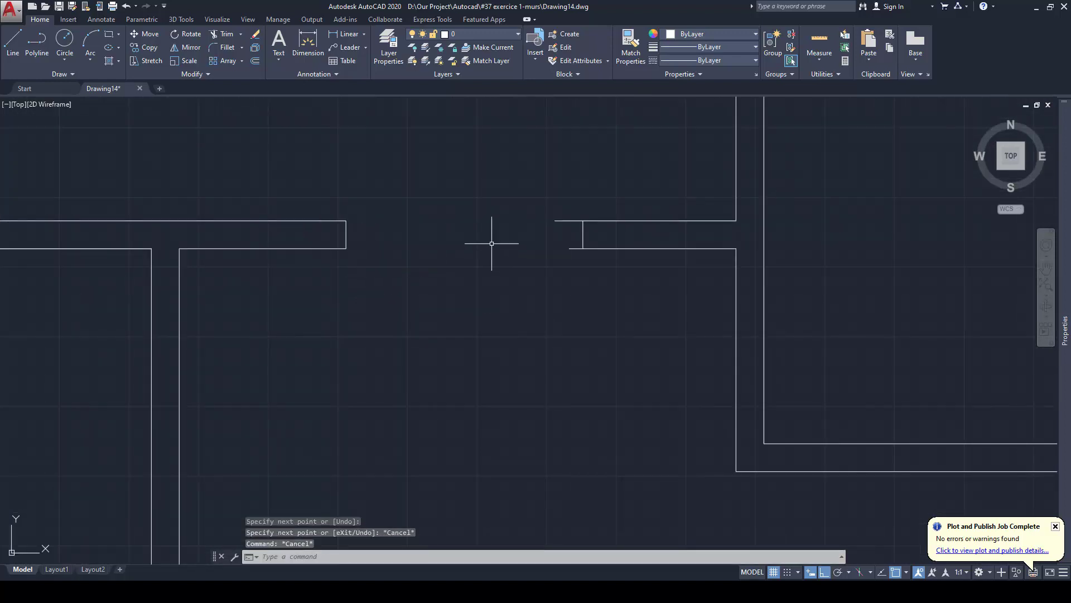
Draw a vertical line from the lower wall line's end past the upper line on the right side of the same door opening
key("Escape")
type("l")
key("Return")
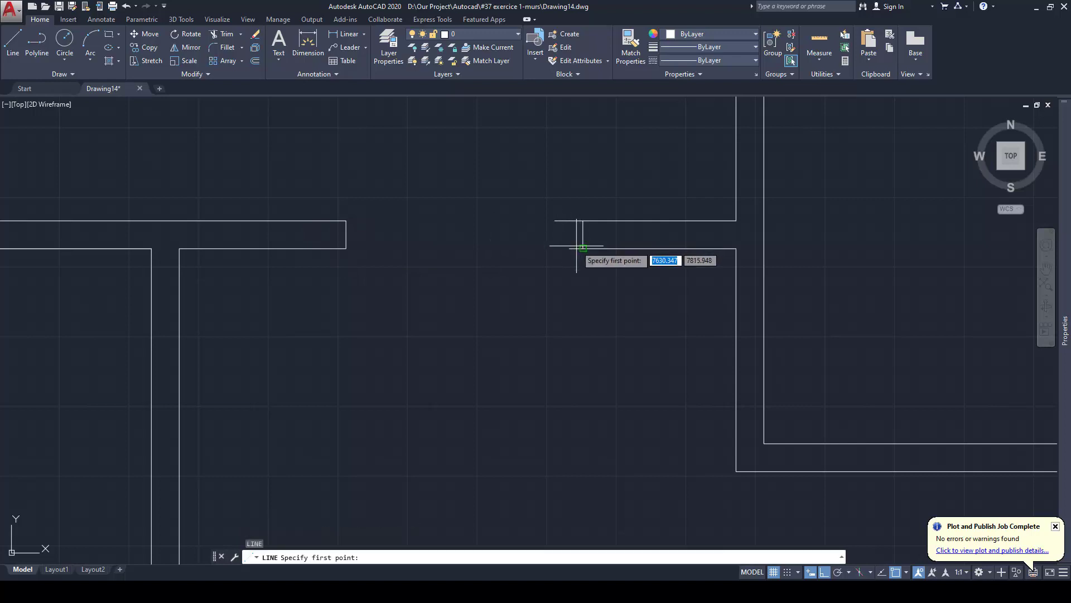
left_click(569, 248)
left_click(569, 220)
key("Escape")
key("Escape")
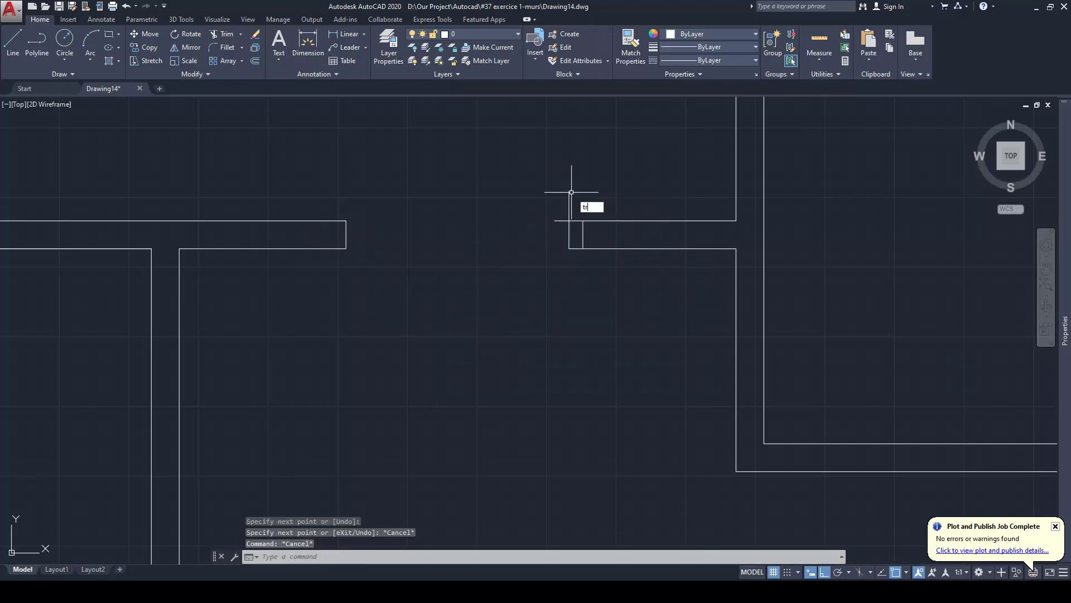
Trim the new end line's excess above the wall and the upper wall line's overhang into the opening
type("tr")
key("Return")
key("Escape")
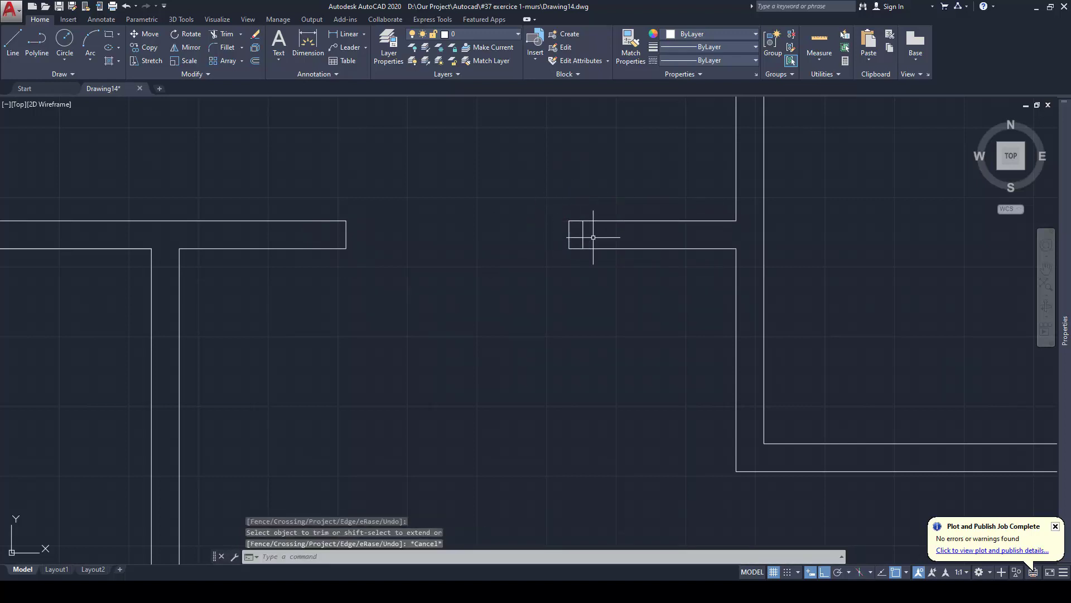
Delete the old short vertical line inside the wall just right of the new end line
left_click(589, 246)
left_click(576, 226)
key("Delete")
scroll(584, 275, "down", 3)
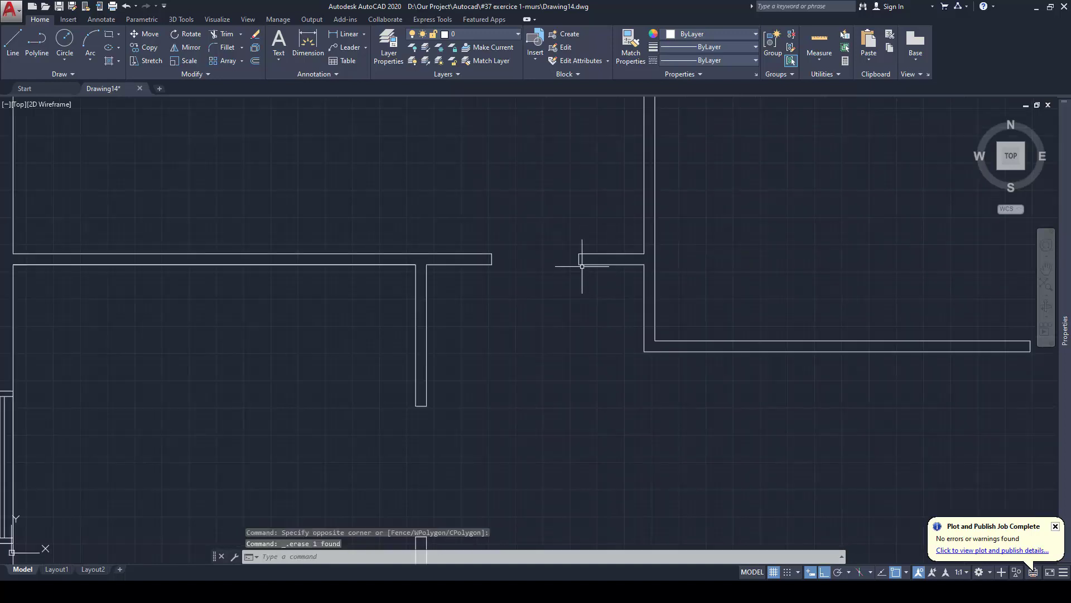
Trim the left wall line's overhang above the end line on the lower side of the upper-left room's door opening
scroll(582, 266, "down", 3)
middle_click_drag(579, 216, 586, 265)
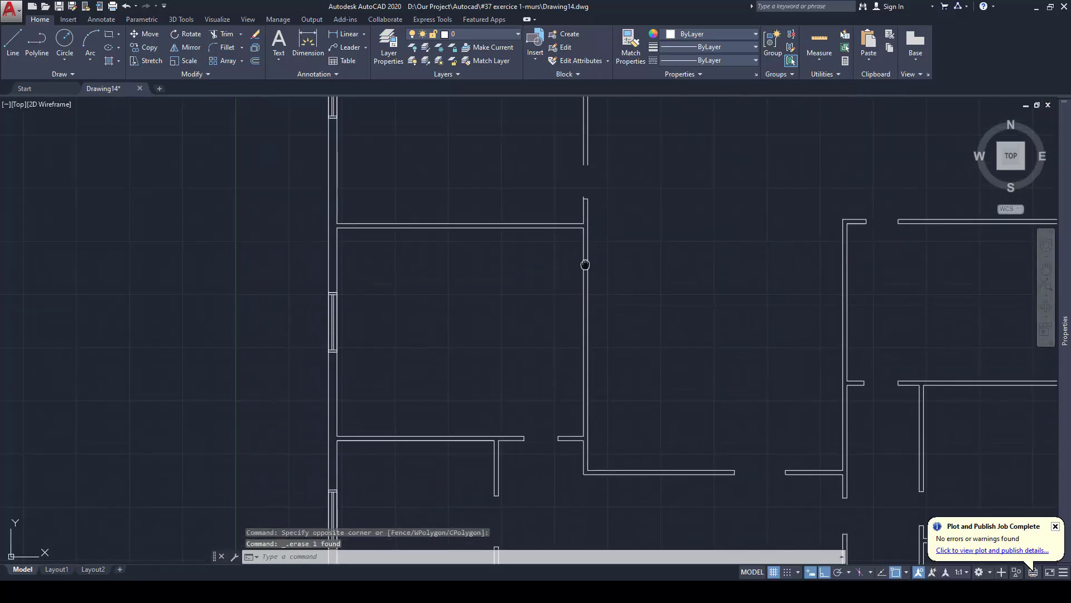
scroll(545, 284, "up", 4)
key("Escape")
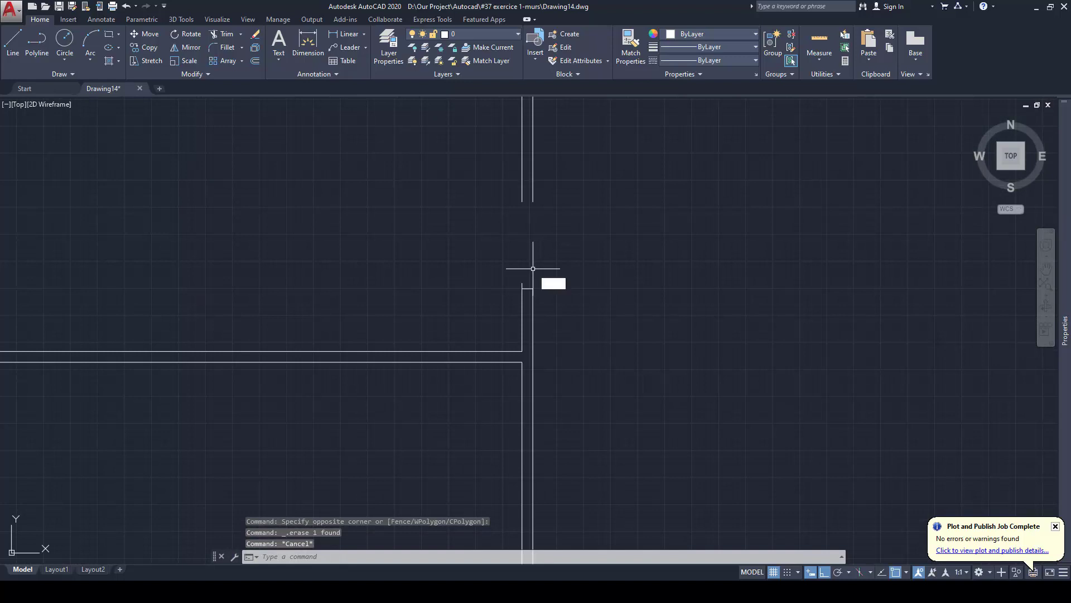
type("tr")
key("space")
scroll(533, 279, "up", 2)
left_click(527, 291)
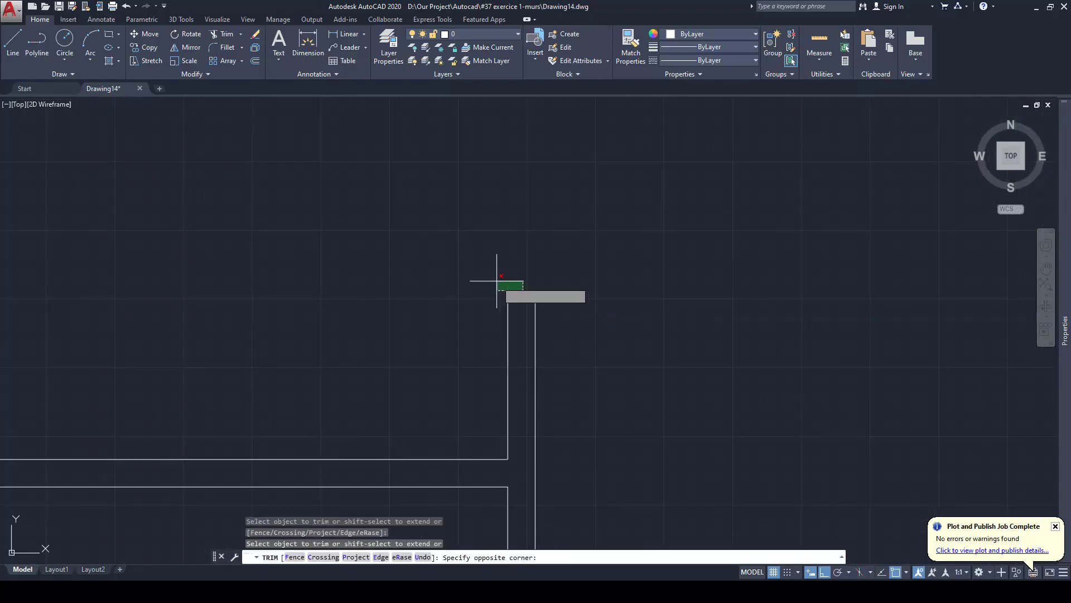
left_click(513, 286)
key("Escape")
Close the upper wall end at the upper-left room's door opening with a horizontal line between the two wall line ends
type("l")
key("space")
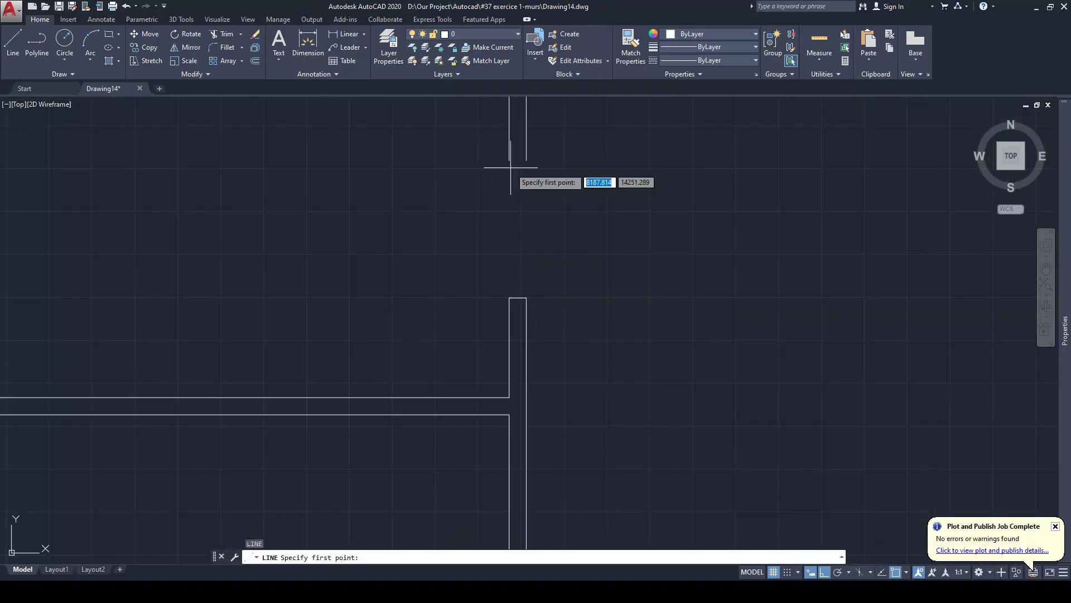
left_click(509, 159)
key("Escape")
scroll(517, 234, "down", 5)
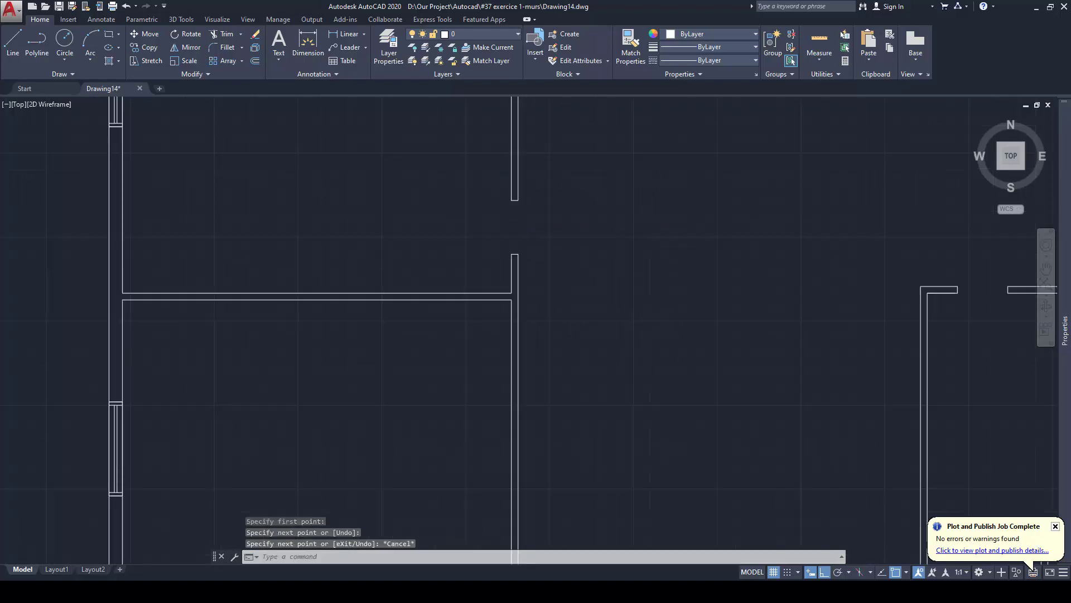
Select all window blocks by similarity to the one in the top exterior wall and move them to the Fenetres layer
middle_click_drag(545, 232, 526, 256)
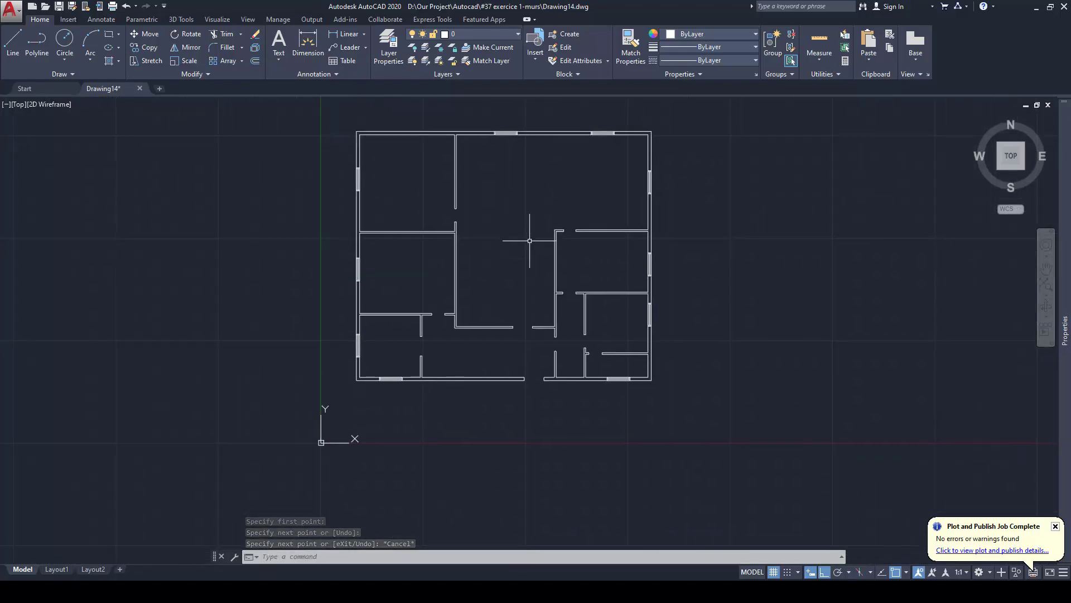
scroll(571, 230, "up", 2)
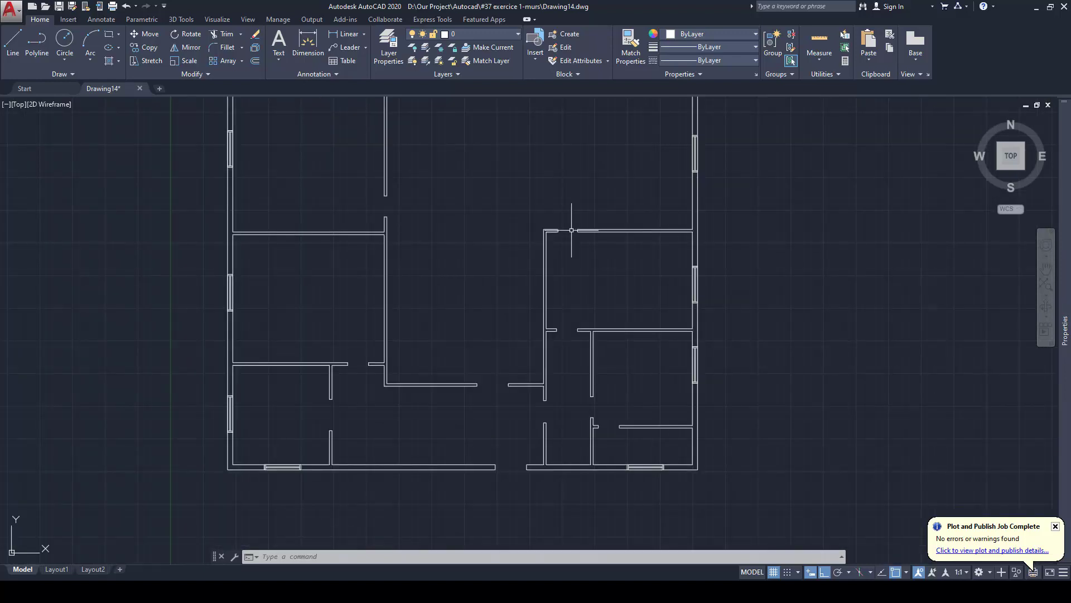
middle_click_drag(510, 225, 533, 233)
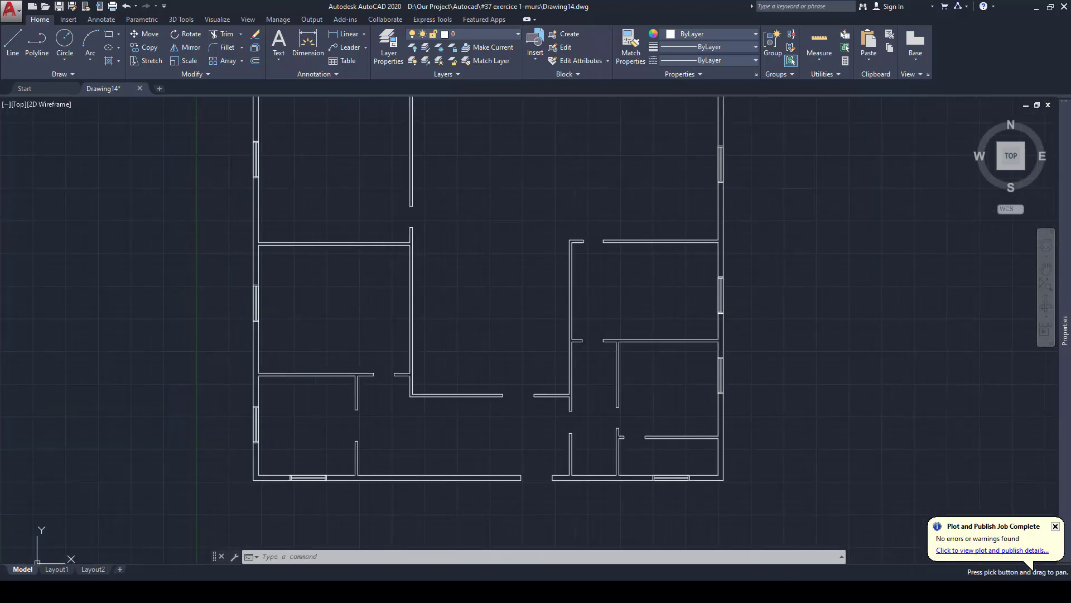
scroll(481, 225, "down", 2)
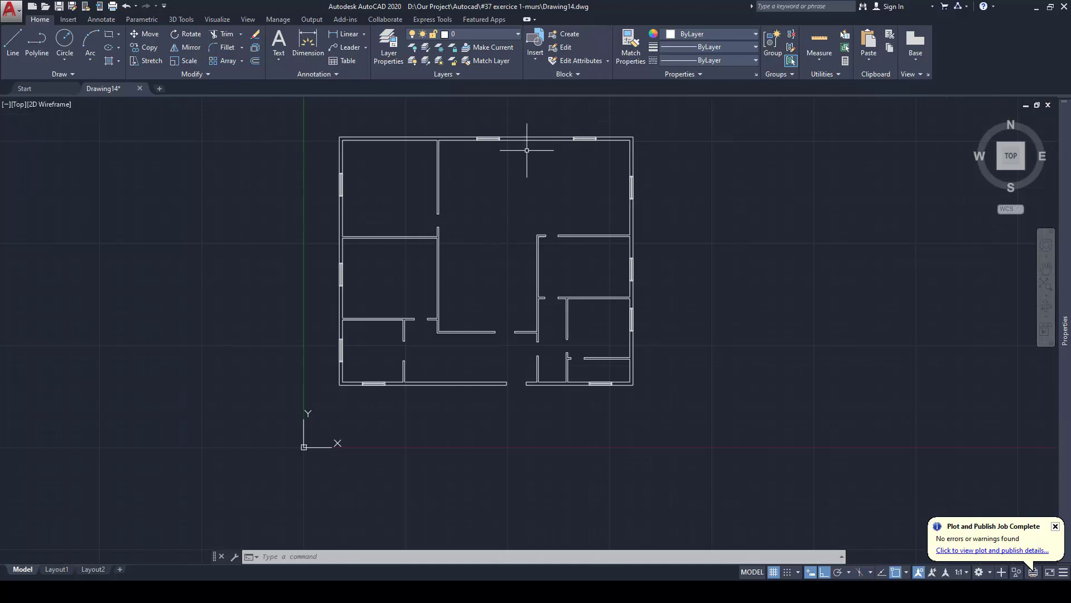
scroll(497, 134, "up", 4)
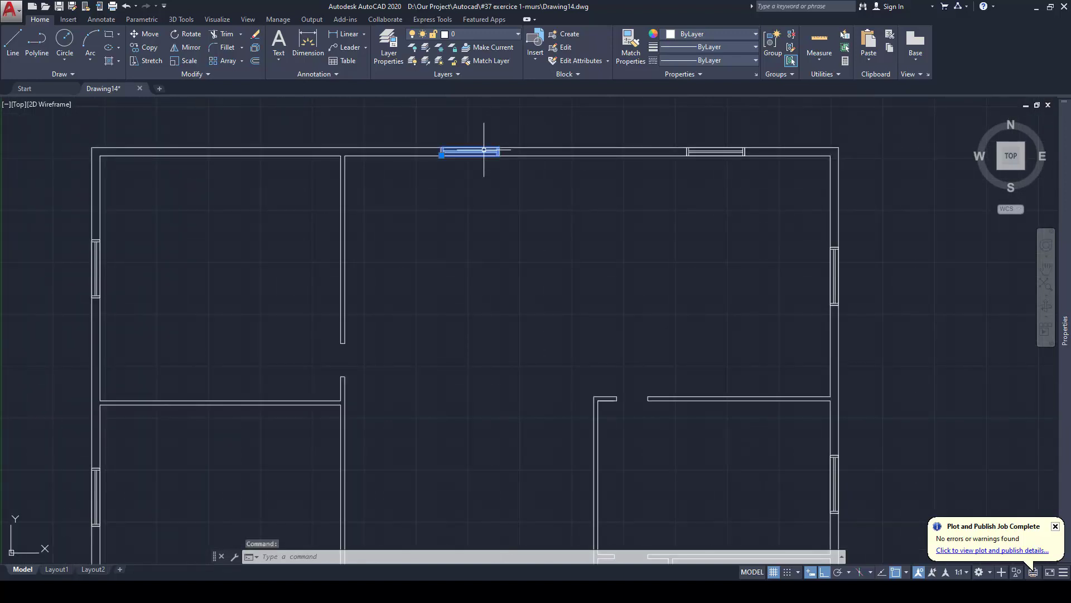
right_click(484, 150)
left_click(540, 377)
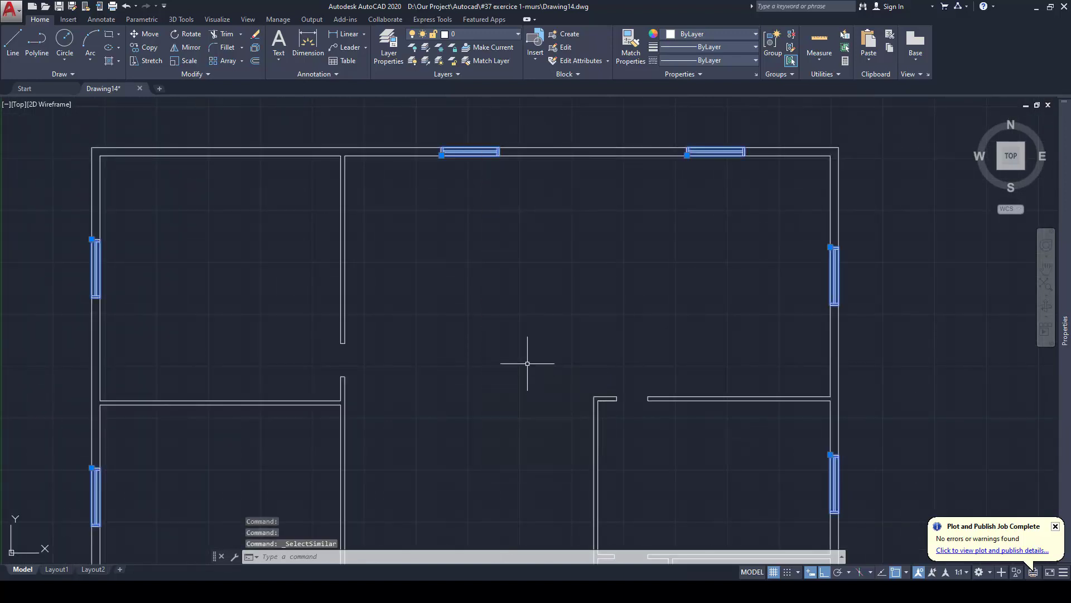
scroll(560, 280, "down", 4)
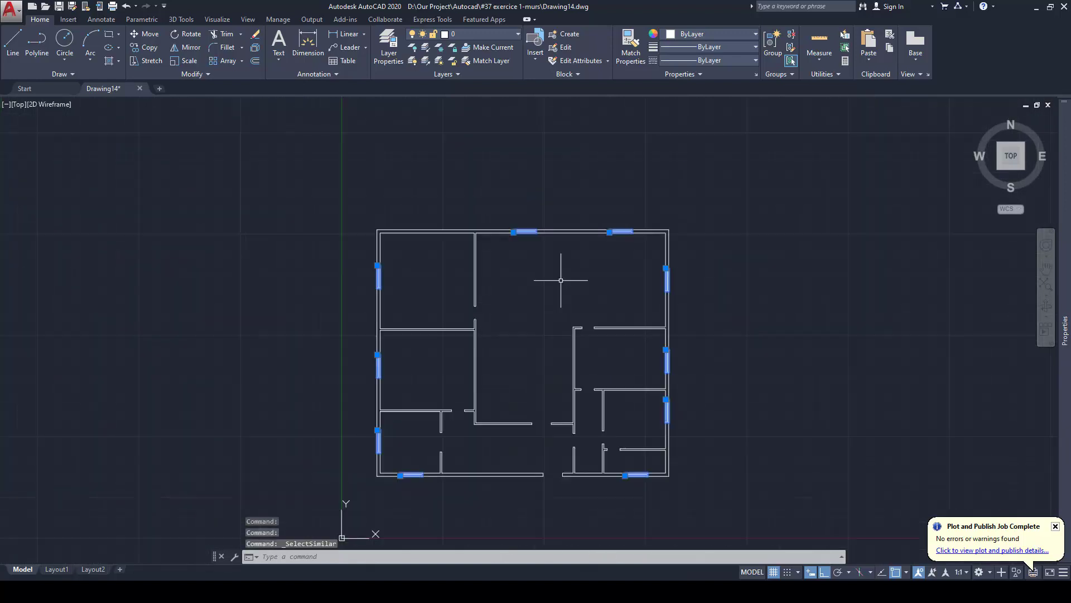
left_click(500, 35)
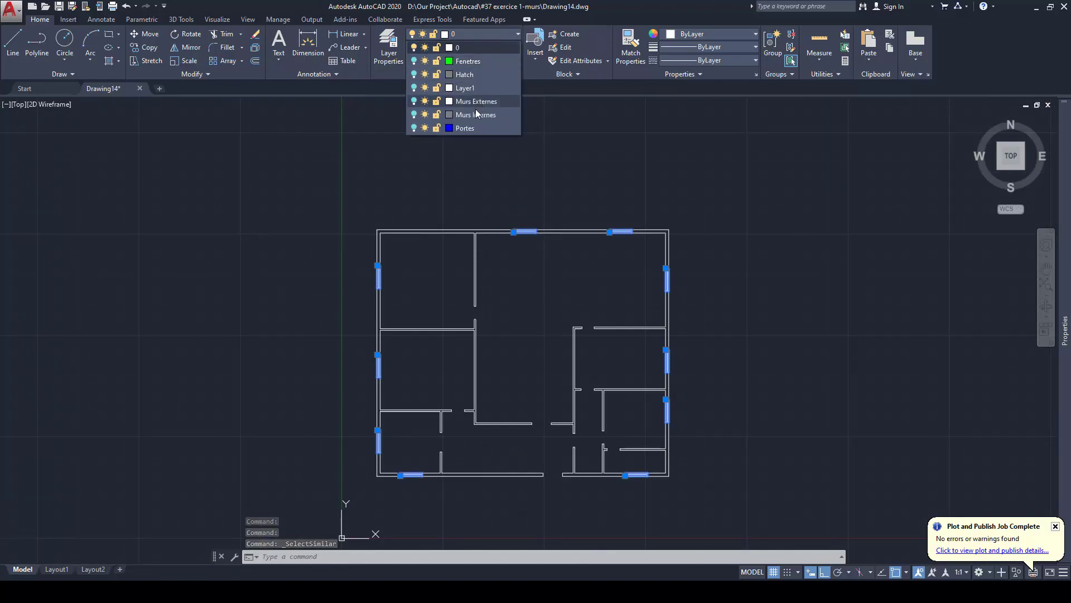
left_click(461, 63)
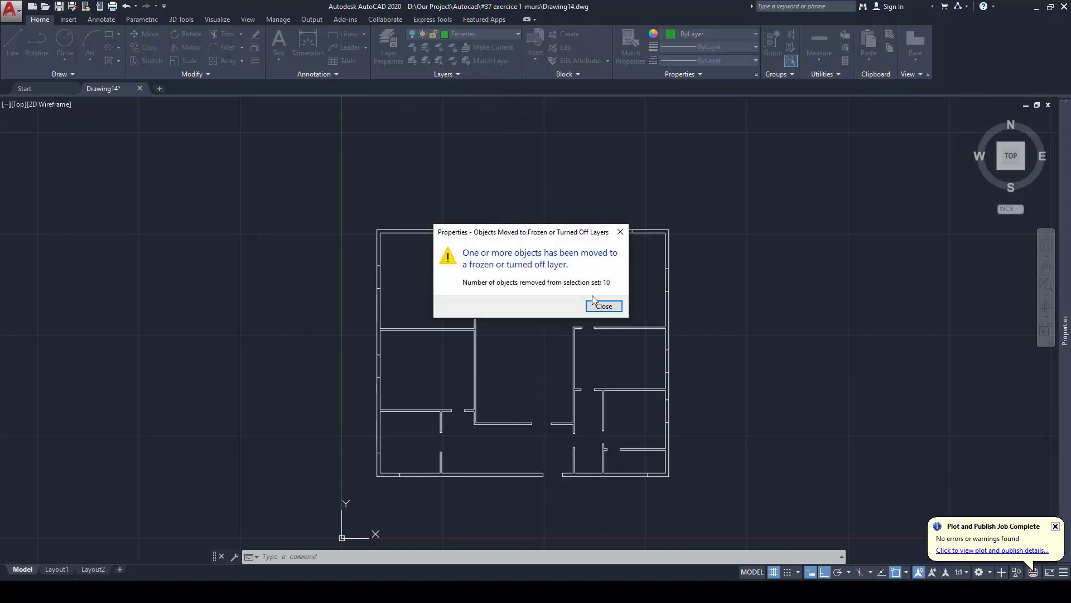
Delete the short window edge lines across the top exterior wall and at the uppermost window of the right exterior wall
left_click(602, 306)
middle_click_drag(560, 282, 546, 266)
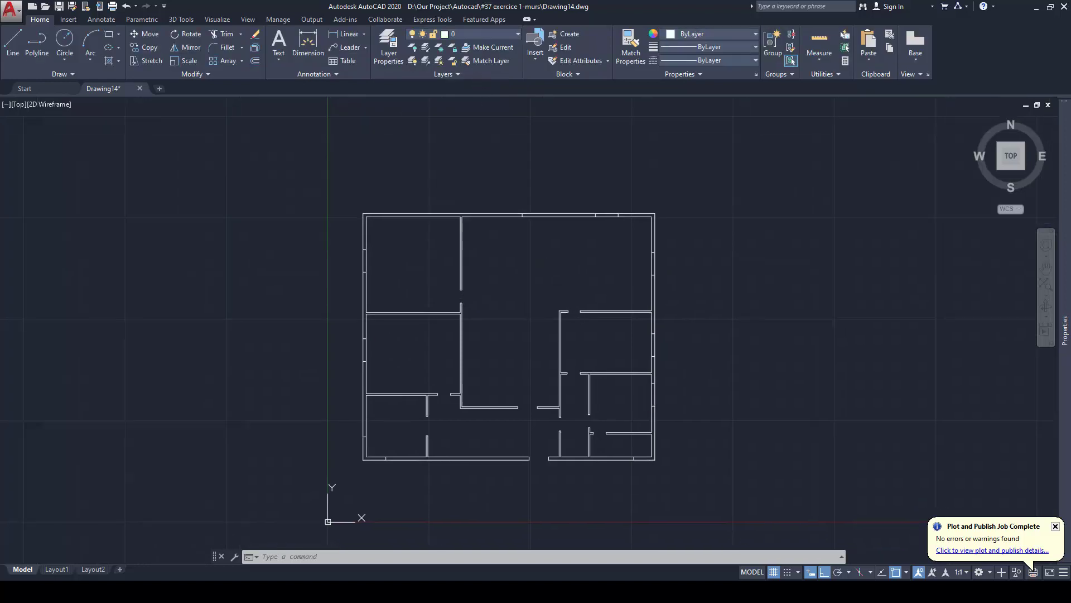
key("Escape")
left_click(505, 198)
left_click(627, 241)
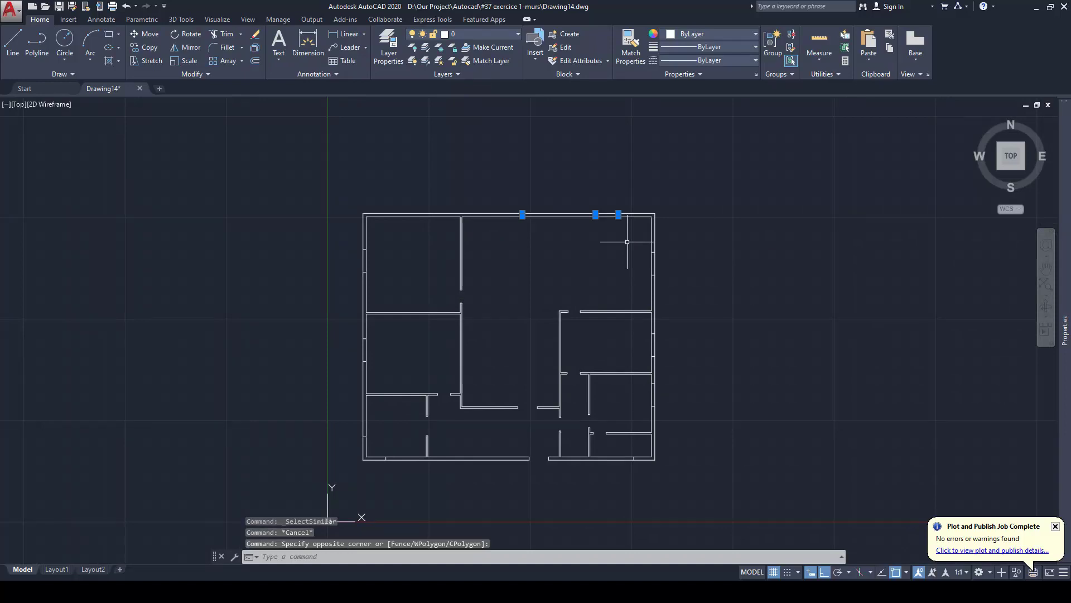
key("Delete")
left_click(642, 240)
left_click(660, 286)
key("Delete")
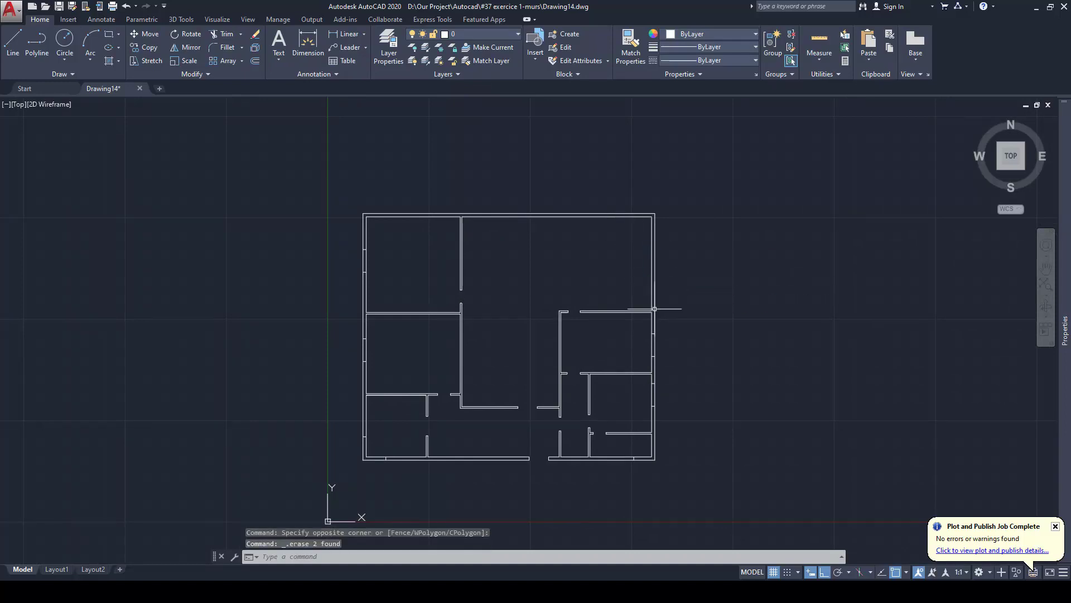
Delete the remaining window edge lines in the right exterior wall and in the right part of the bottom exterior wall
left_click(665, 360)
key("Delete")
left_click(664, 417)
left_click(639, 472)
key("Delete")
Delete the window edge lines in the left exterior wall and in the left part of the bottom exterior wall
left_click(355, 429)
left_click(392, 473)
key("Delete")
left_click(348, 328)
left_click(375, 363)
key("Delete")
left_click(359, 234)
left_click(378, 274)
key("Delete")
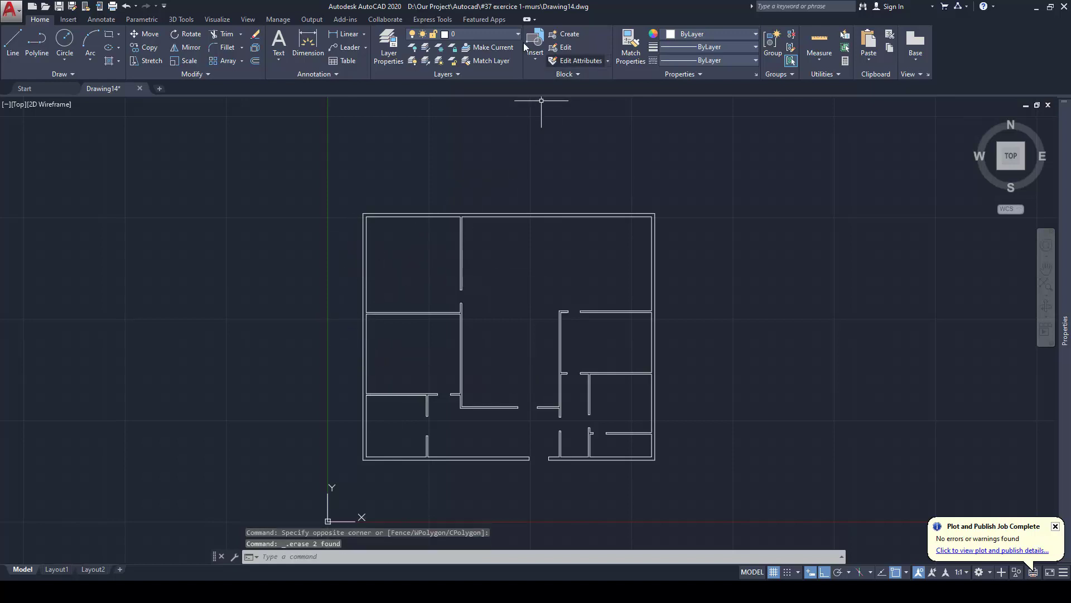
Move the inner and outer exterior wall lines, including the end lines at the bottom entrance opening, to the Murs Internes layer
left_click(492, 35)
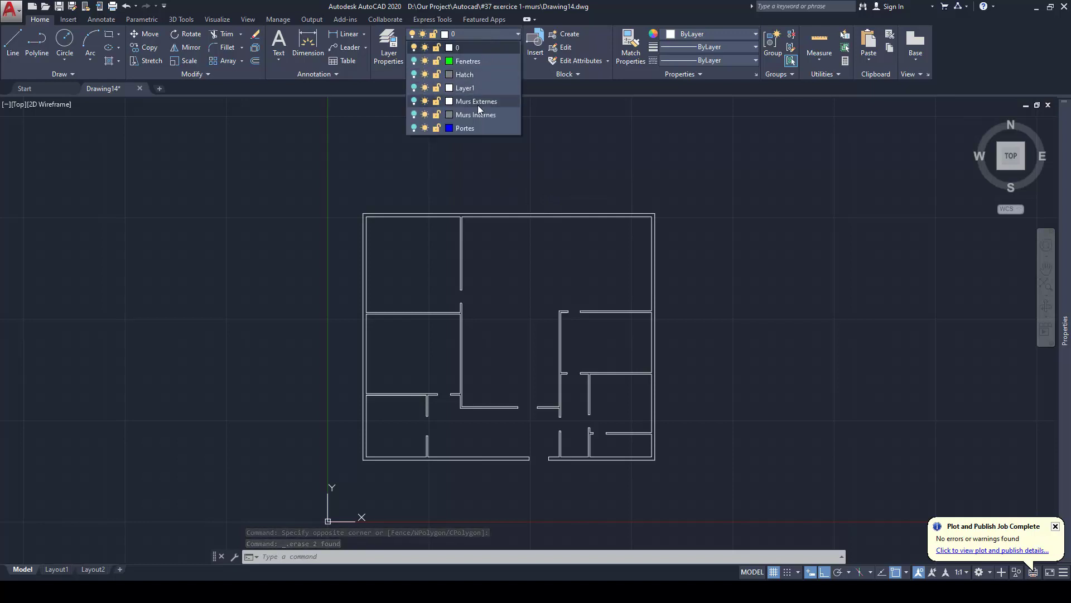
left_click(487, 35)
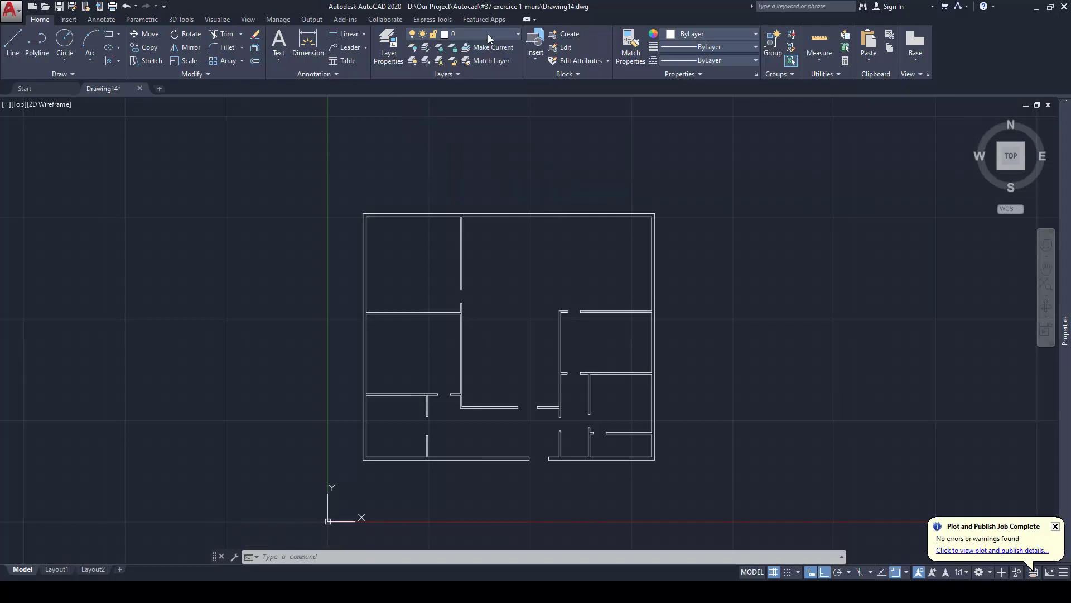
left_click(665, 236)
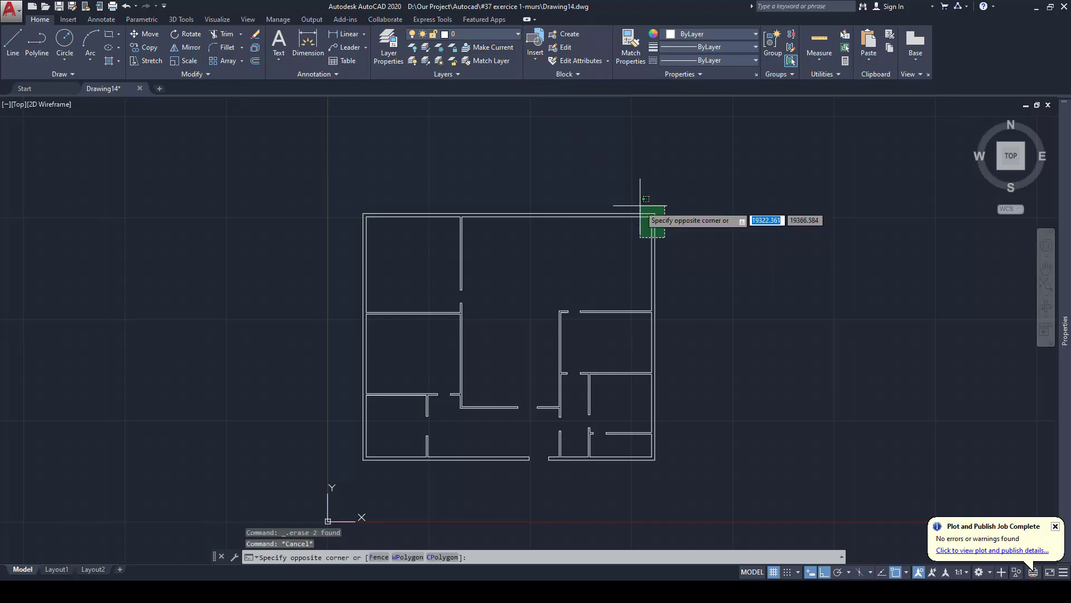
left_click(637, 199)
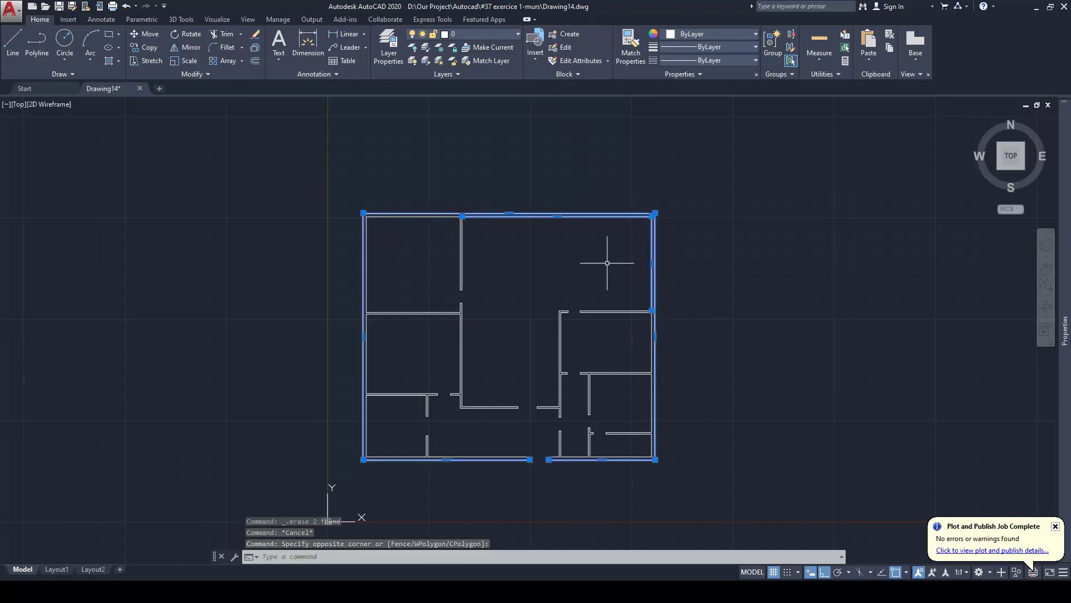
scroll(414, 220, "up", 2)
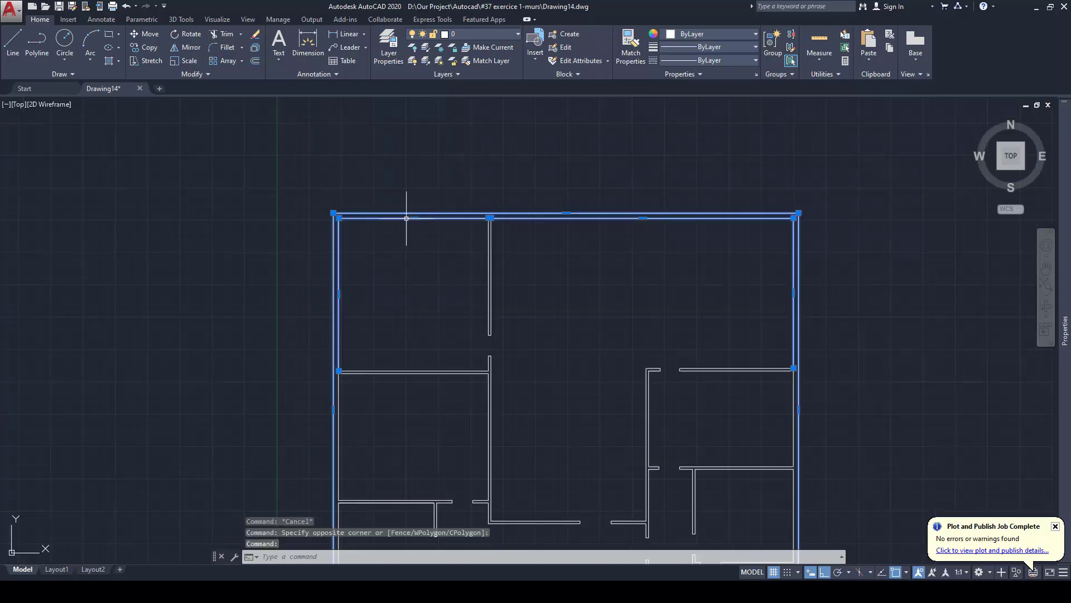
middle_click_drag(406, 327, 418, 261)
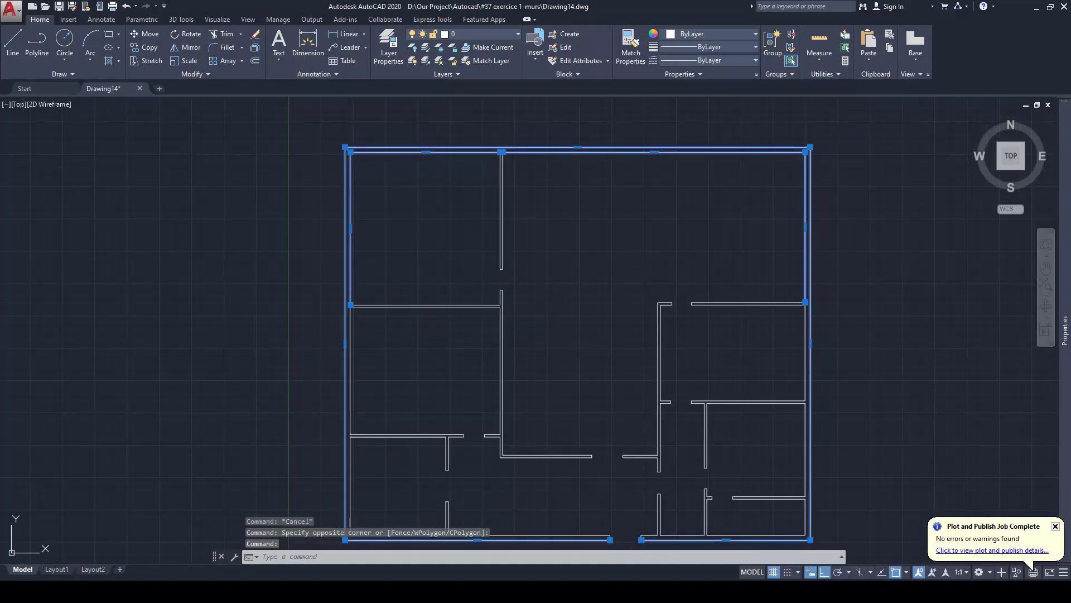
middle_click_drag(397, 385, 410, 300)
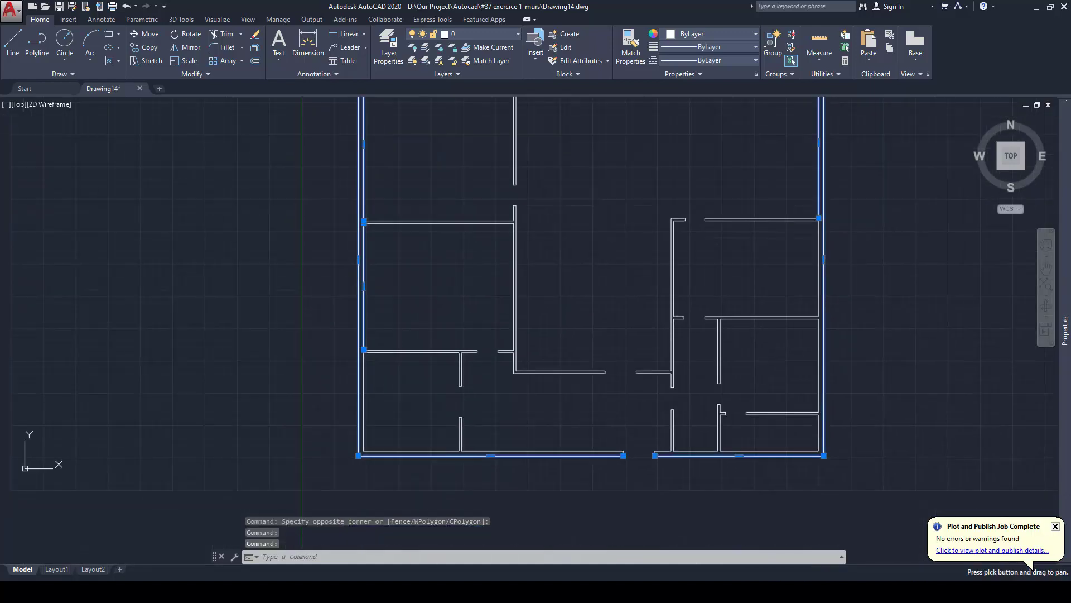
left_click(411, 450)
left_click(495, 451)
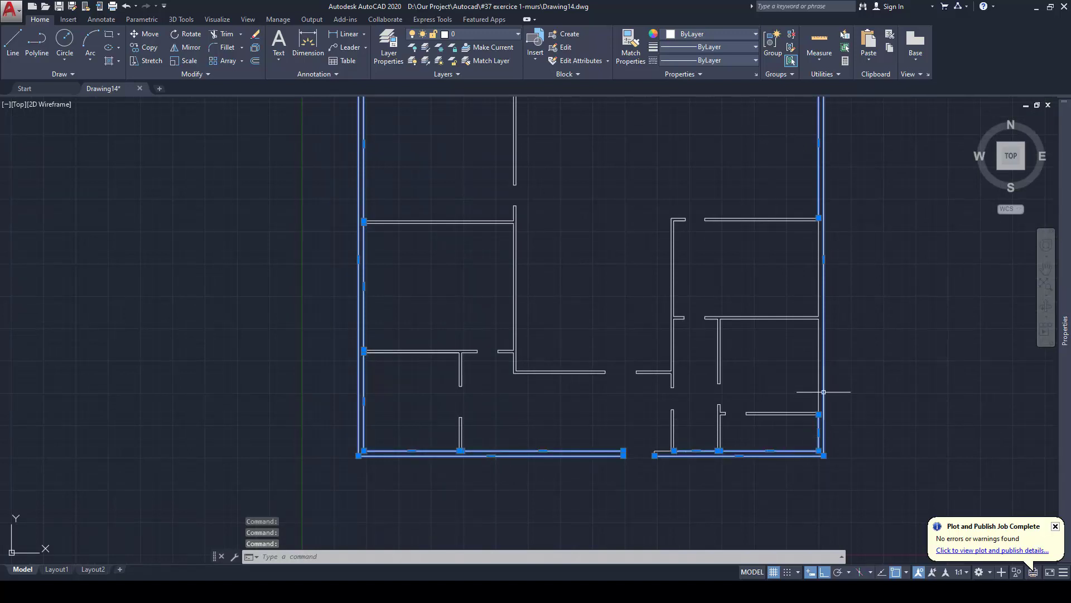
scroll(824, 392, "up", 2)
middle_click_drag(806, 286, 787, 364)
scroll(768, 286, "down", 4)
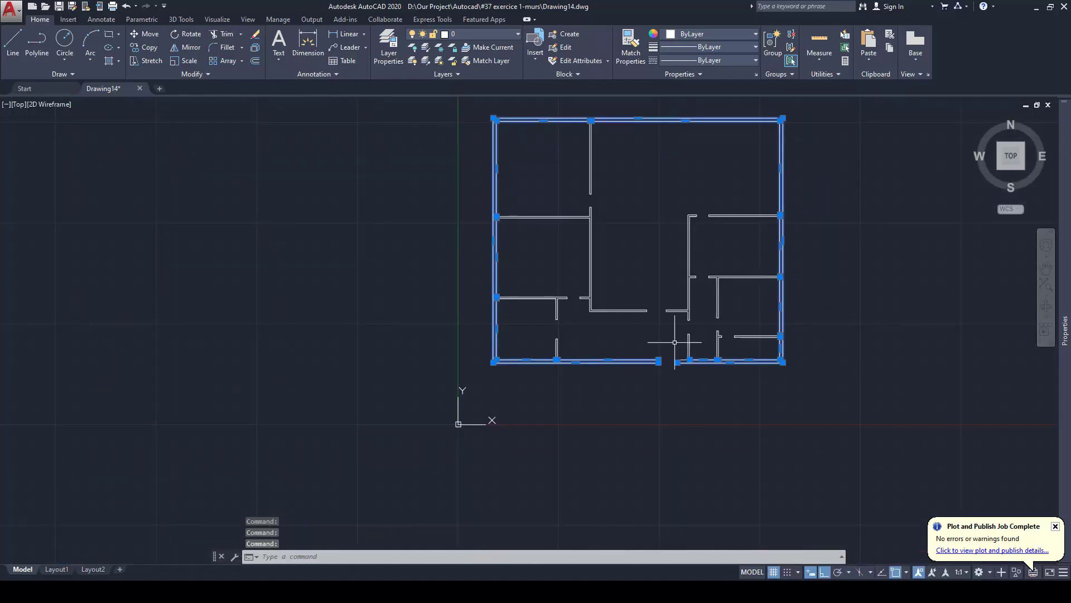
scroll(655, 358, "up", 5)
left_click(553, 367)
left_click(686, 420)
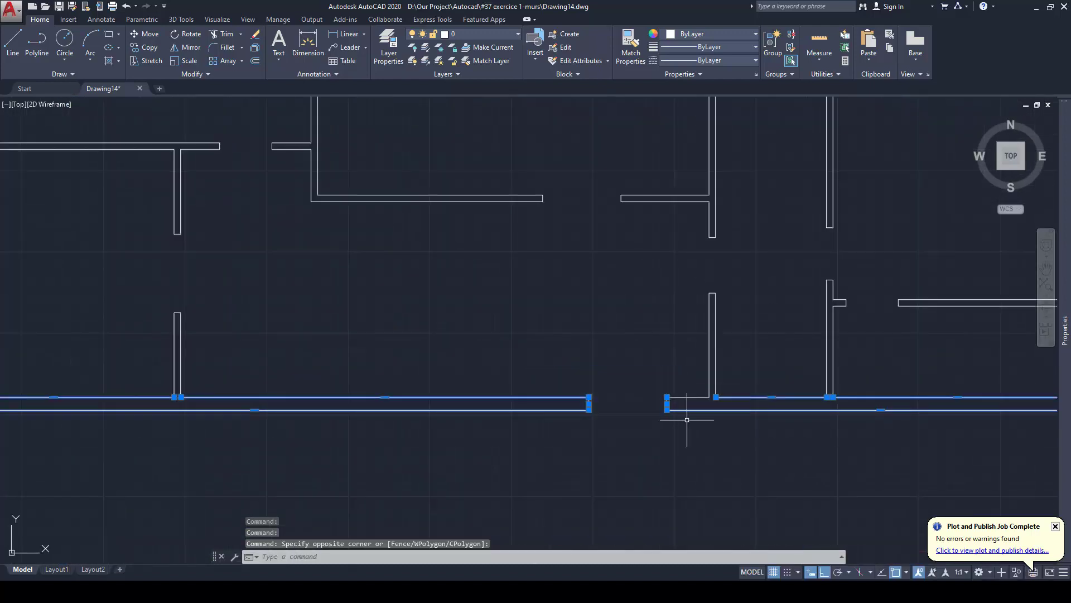
scroll(678, 393, "down", 3)
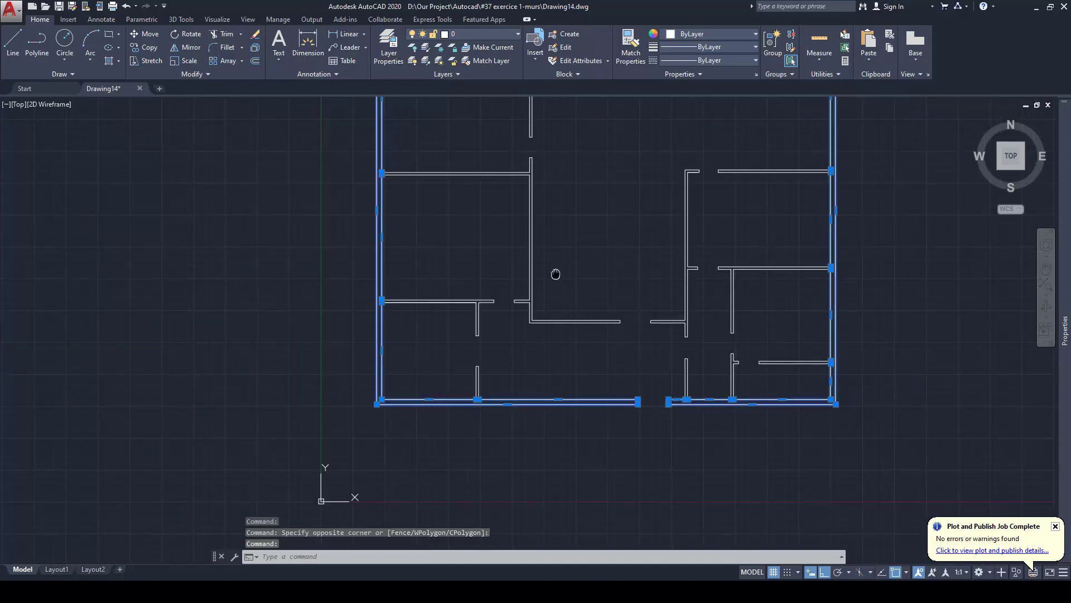
middle_click_drag(555, 275, 501, 426)
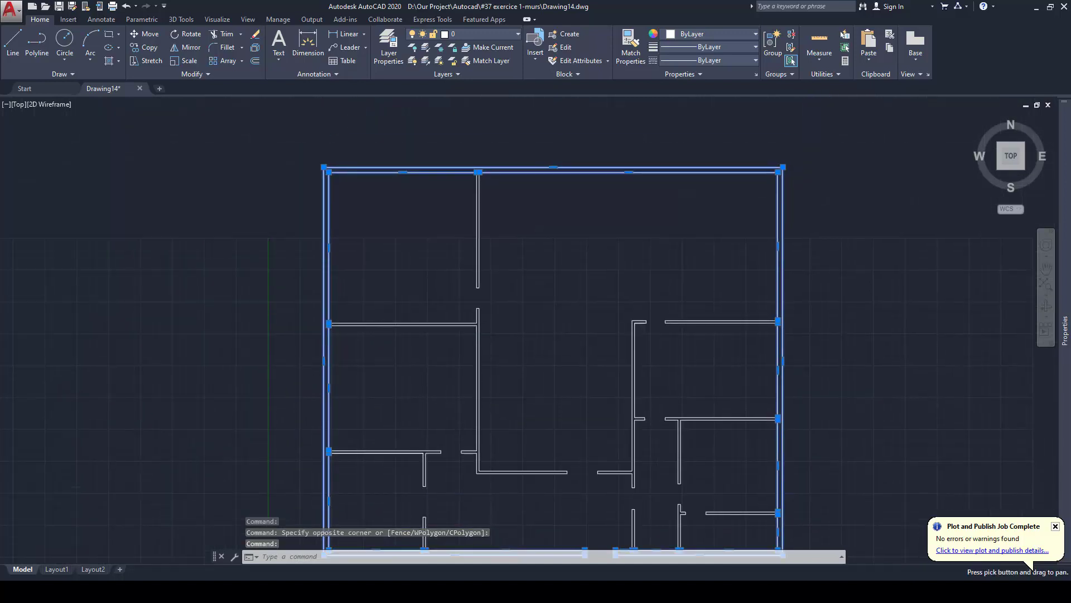
left_click(474, 34)
left_click(460, 114)
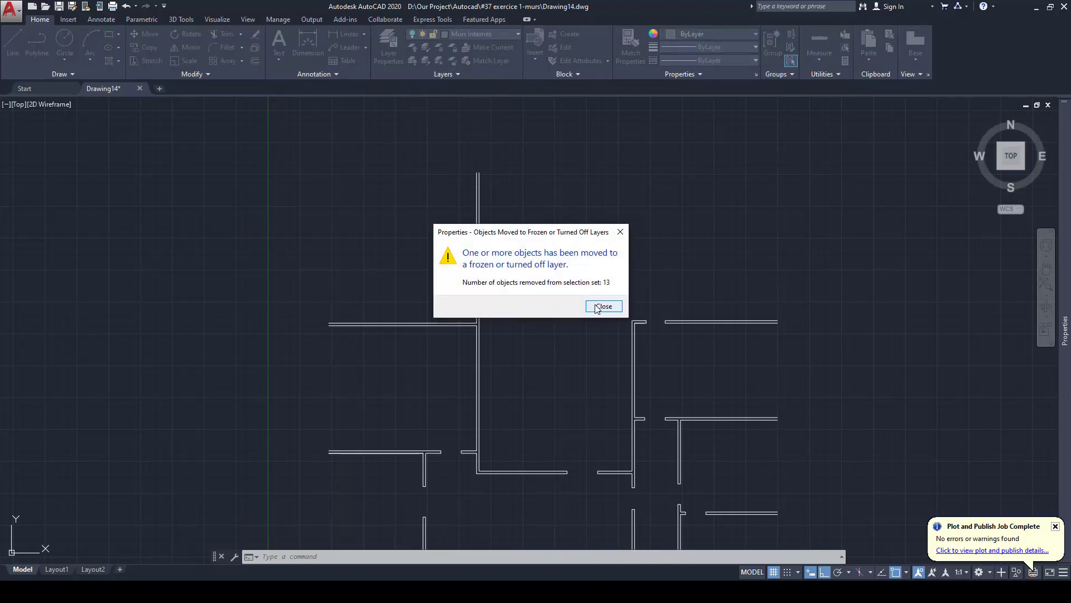
left_click(604, 306)
Move all remaining visible interior wall lines to the Murs Externes layer
scroll(519, 246, "down", 4)
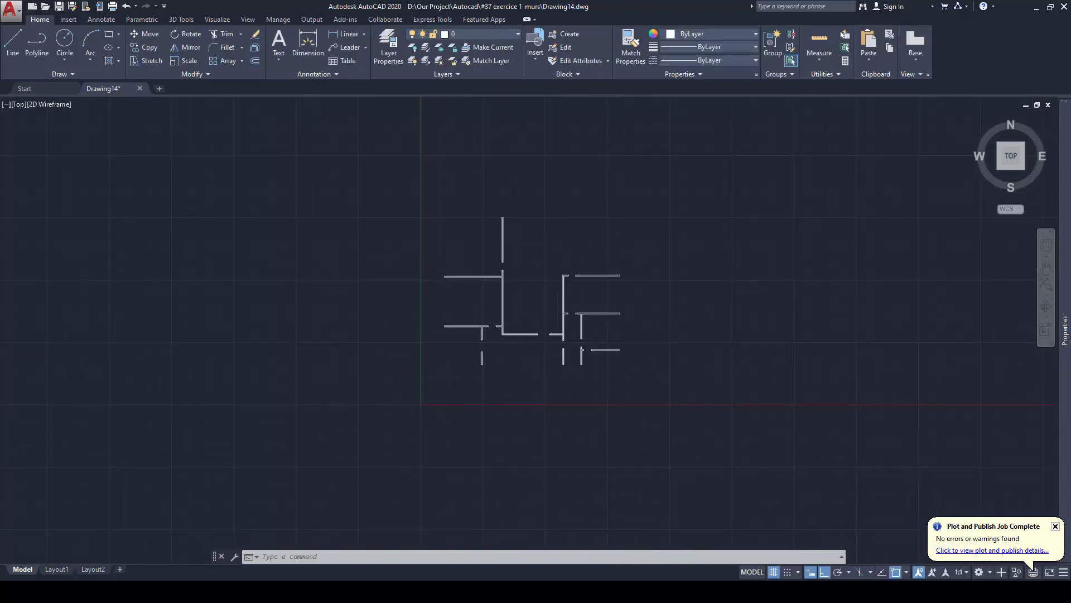
scroll(572, 281, "up", 2)
left_click(348, 145)
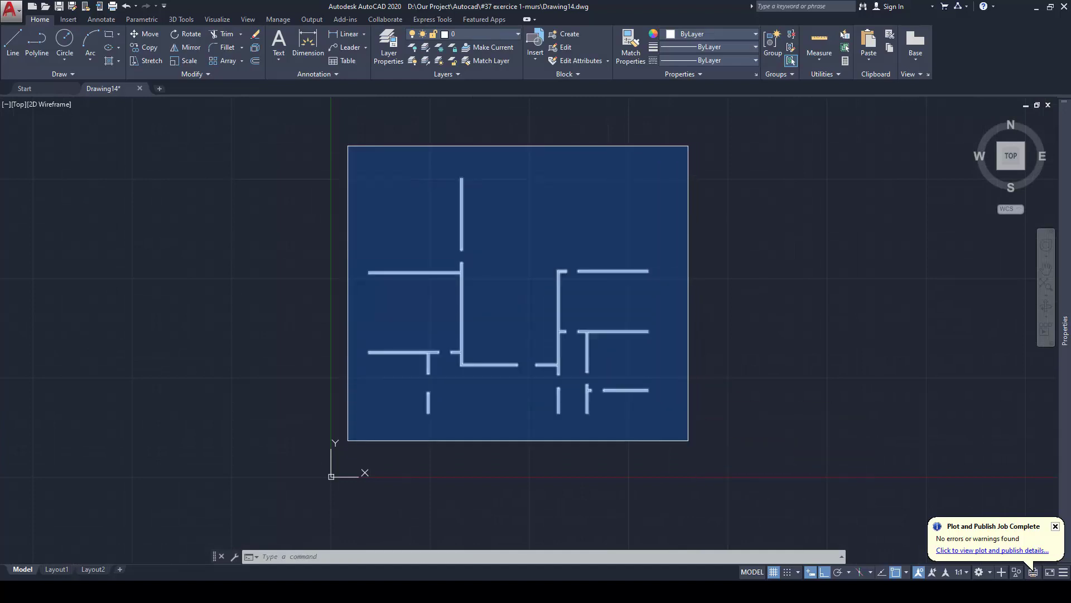
left_click(705, 461)
left_click(491, 34)
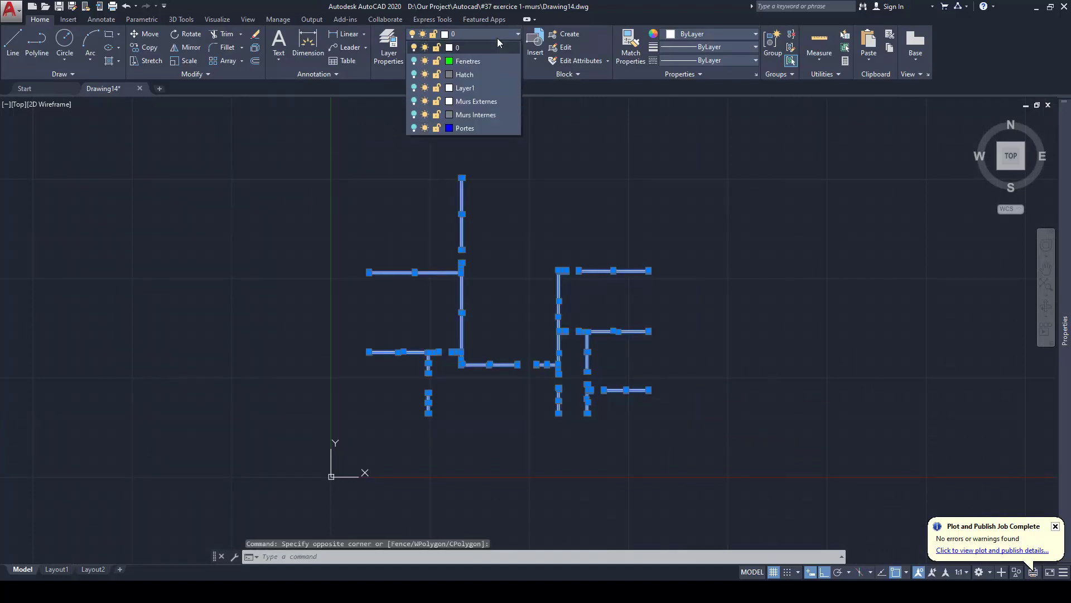
left_click(469, 114)
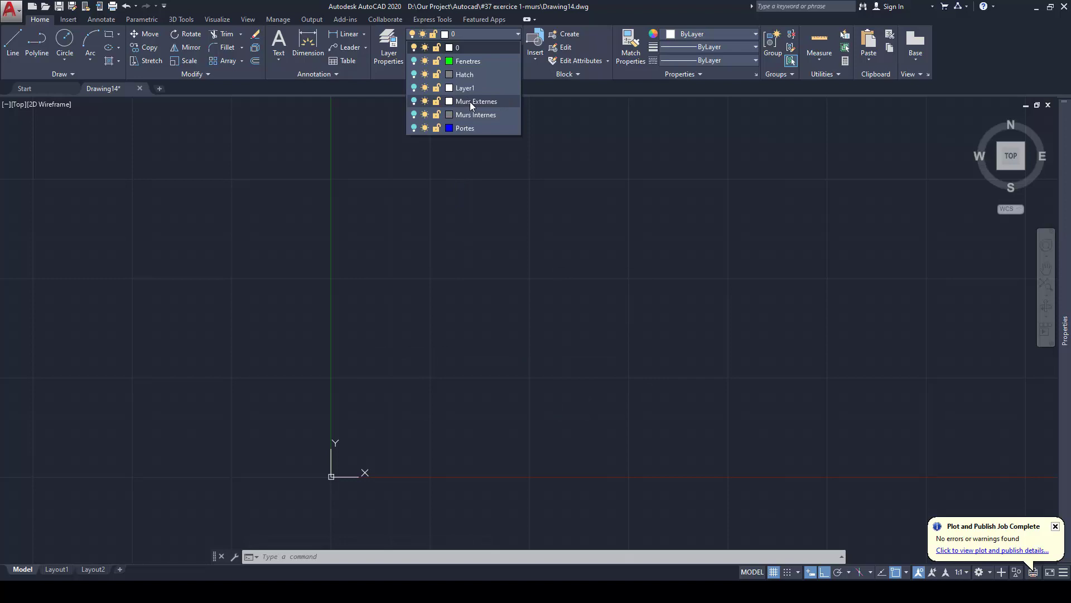
left_click(471, 102)
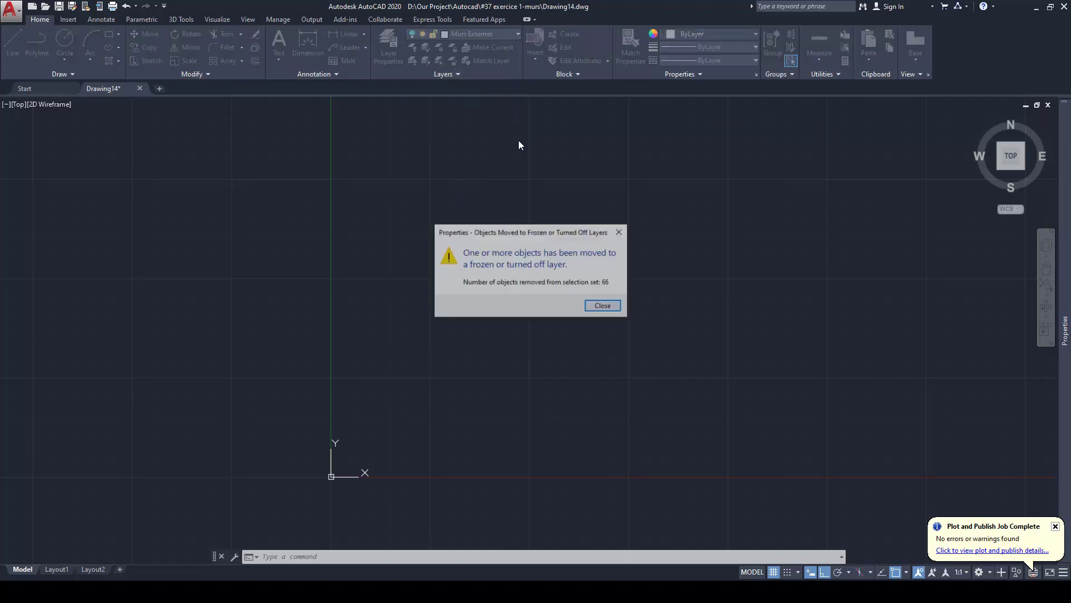
left_click(595, 307)
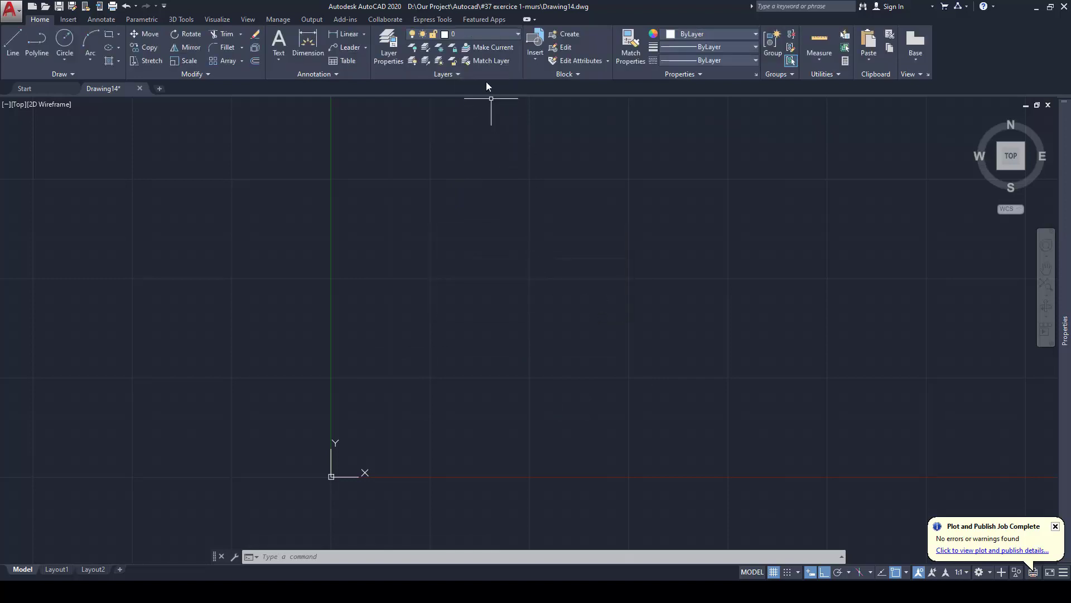
Turn on the Fenetres, Hatch, Layer1, Murs Externes, Murs Internes and Portes layers
left_click(487, 37)
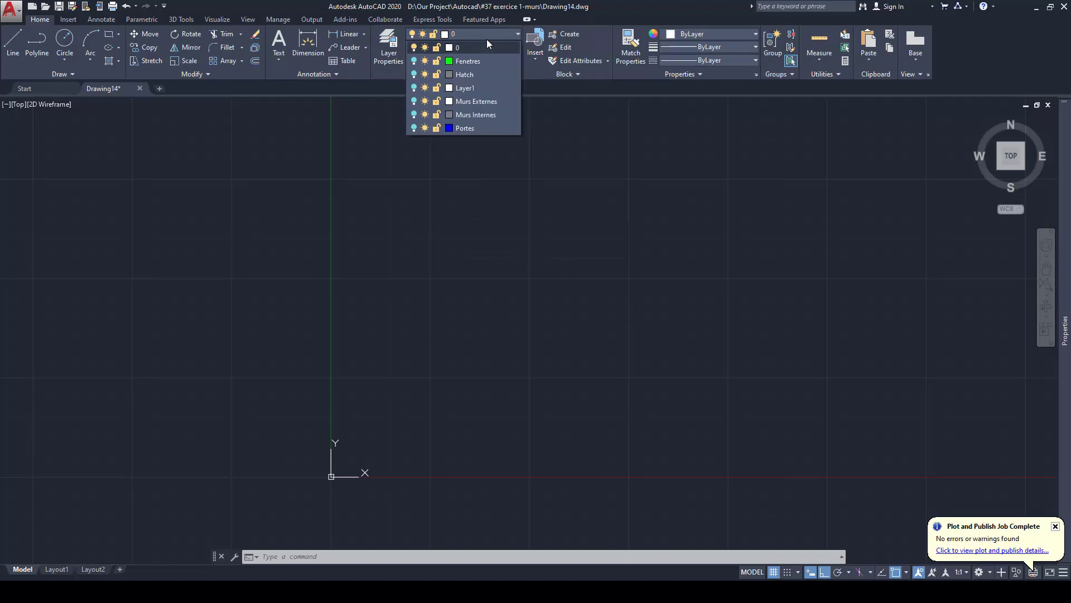
left_click(414, 62)
left_click(415, 75)
left_click(414, 88)
left_click(413, 101)
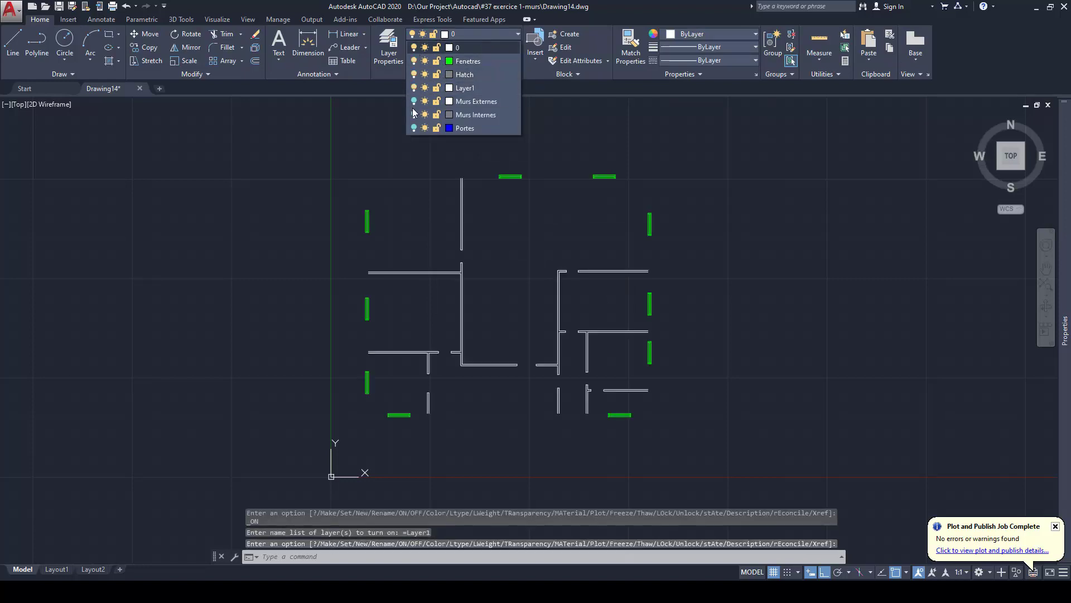
left_click(413, 114)
left_click(414, 129)
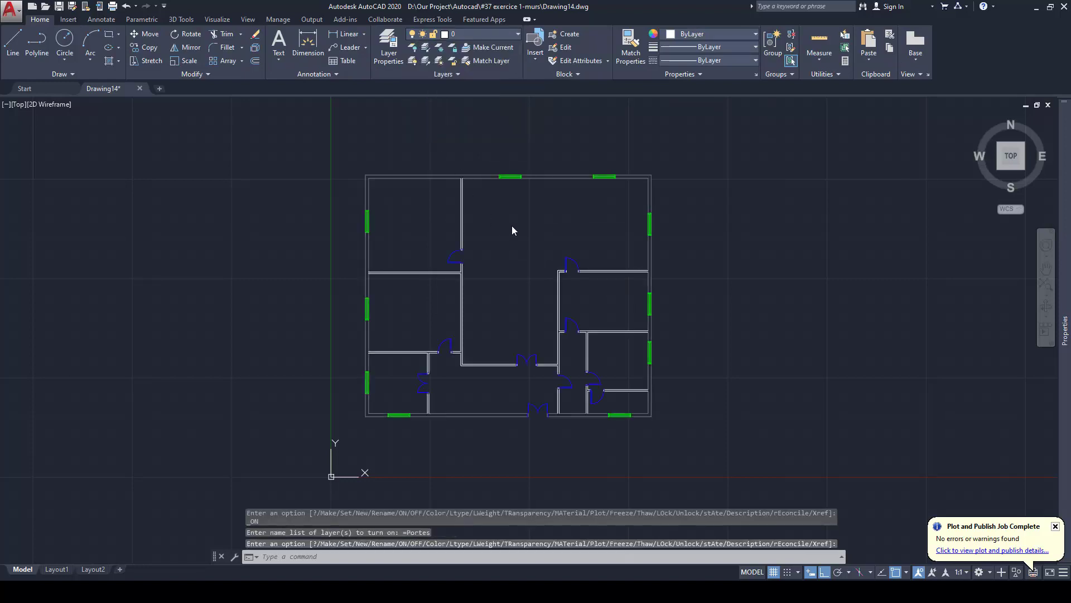
Check the layer assignment of the vertical interior wall line above the upper-left room's door
scroll(536, 256, "up", 2)
scroll(494, 250, "down", 2)
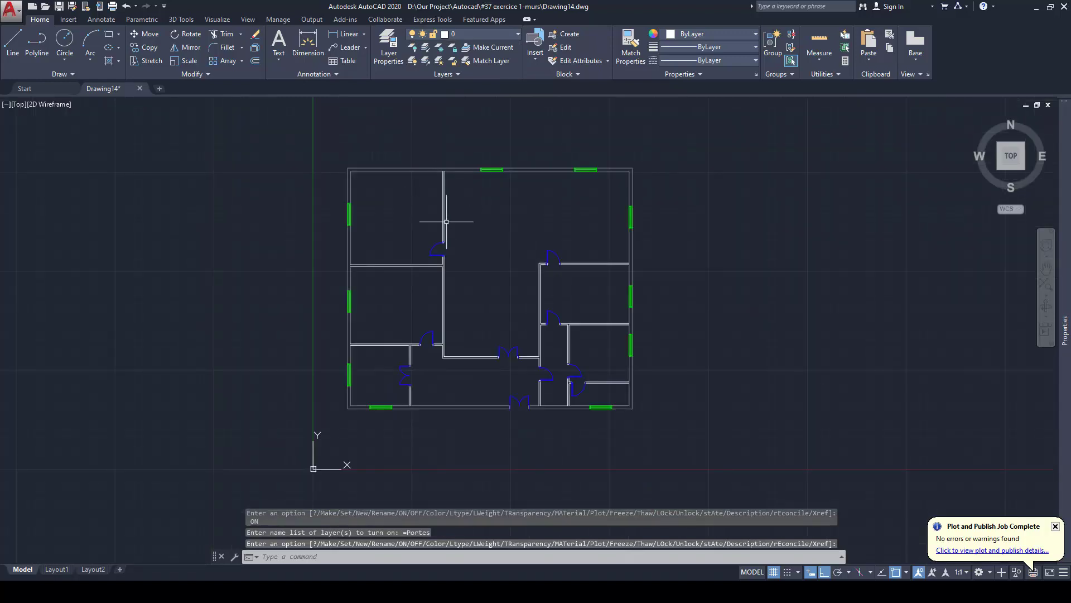
scroll(446, 222, "up", 4)
left_click(438, 211)
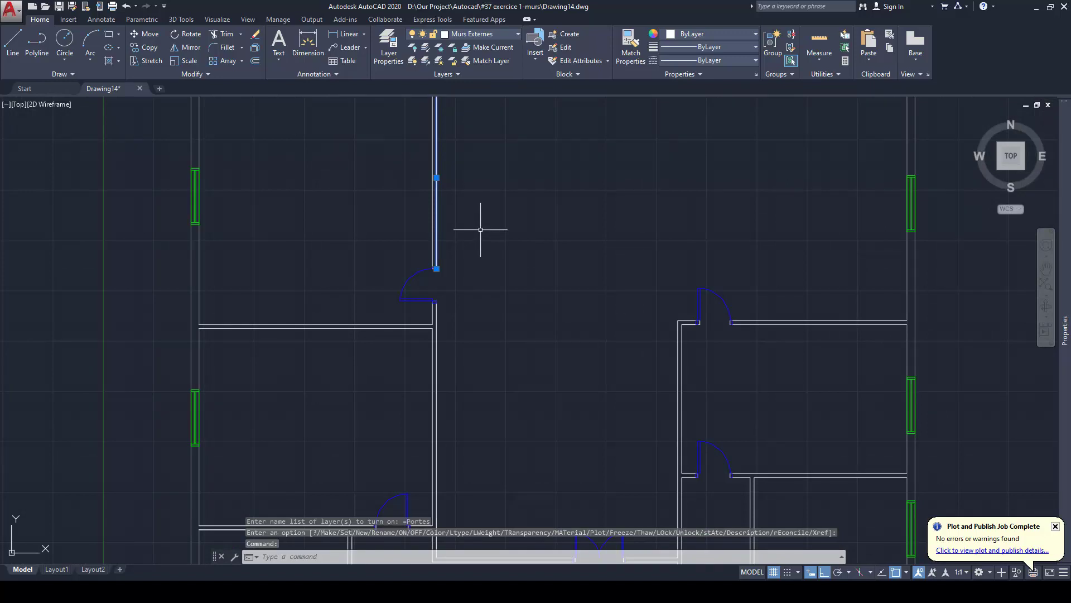
key("Escape")
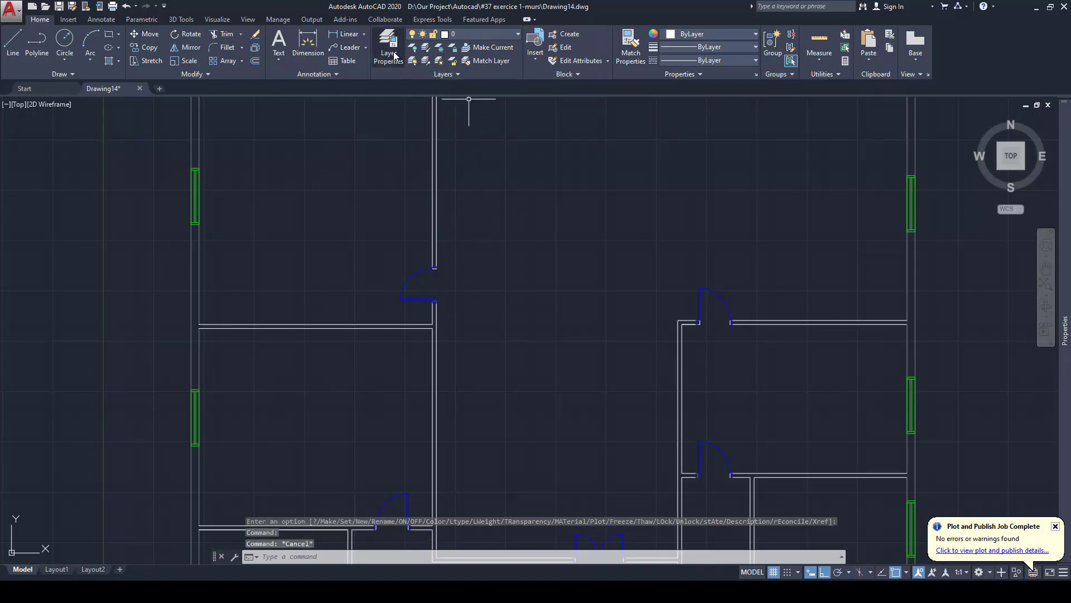
Swap the names of the Murs Internes and Murs Externes layers, using Murs Interness as the temporary name
left_click(389, 47)
left_click(432, 239)
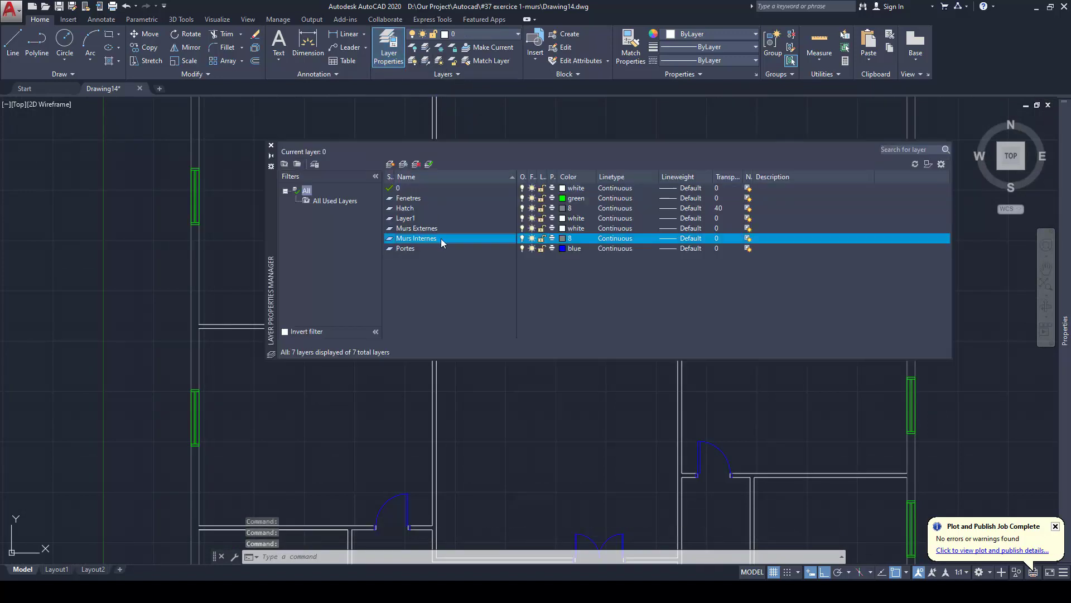
left_click(435, 240)
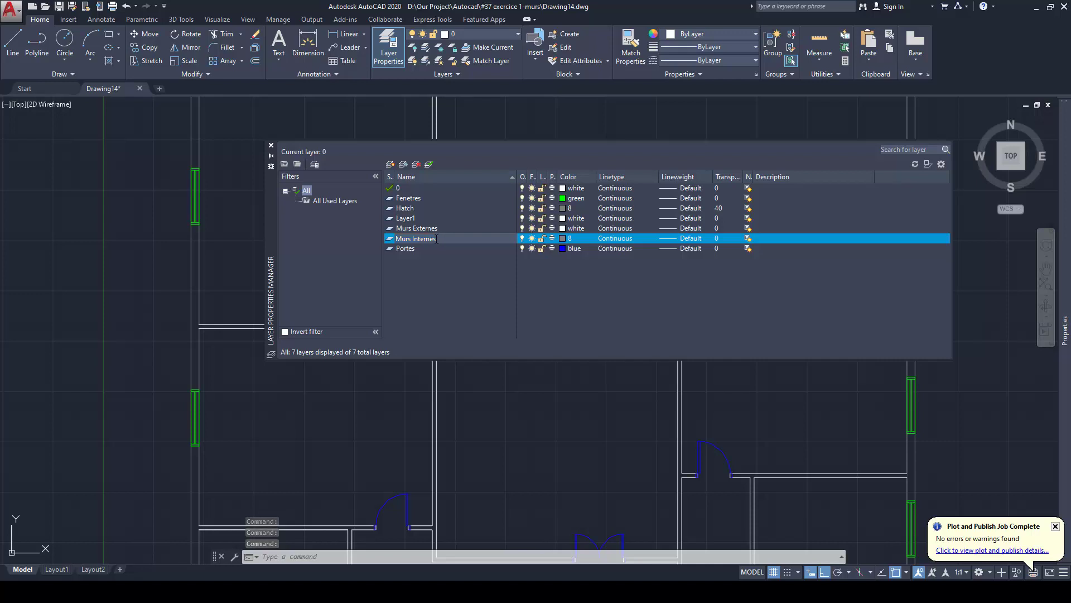
double_click(430, 228)
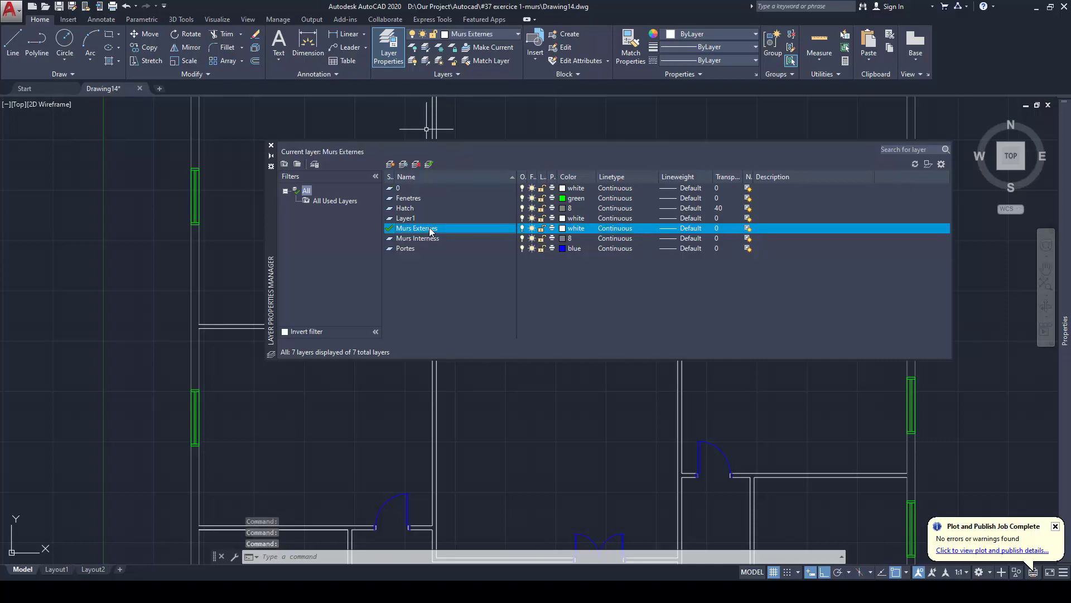
left_click(440, 230)
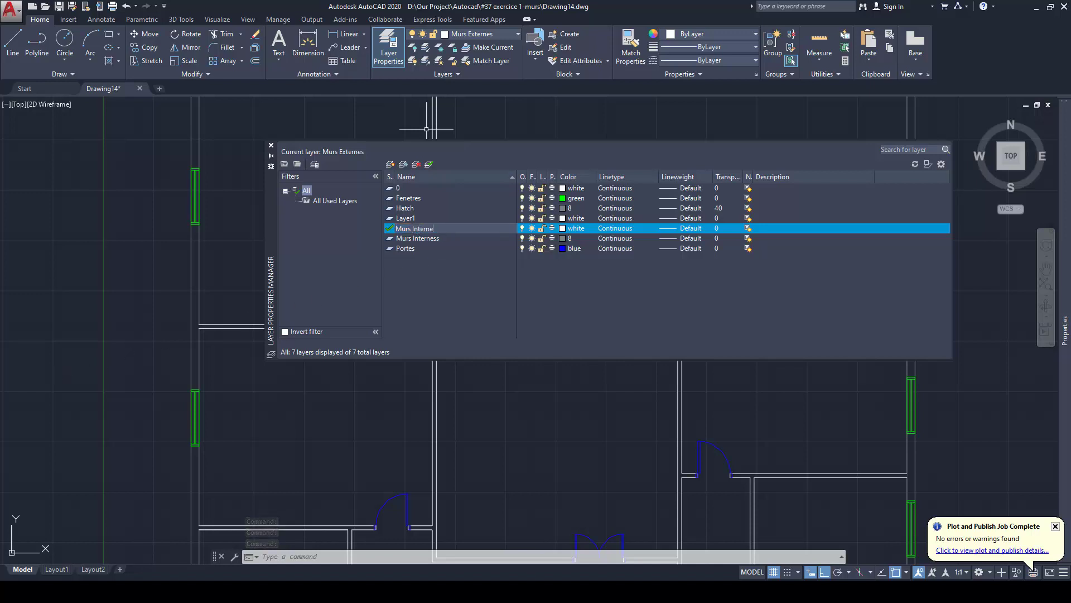
left_click(437, 238)
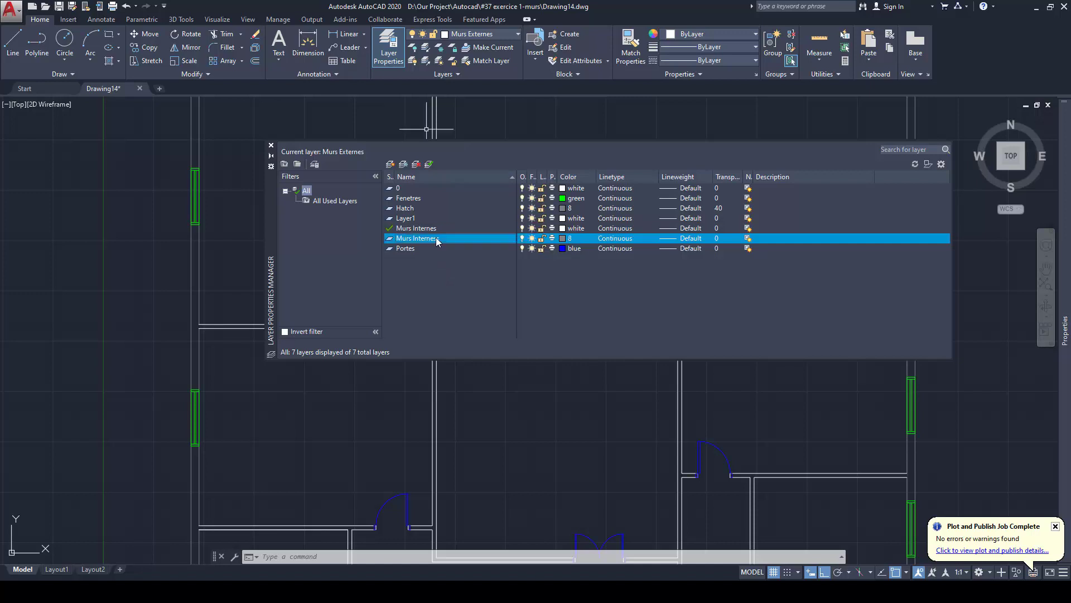
left_click(440, 239)
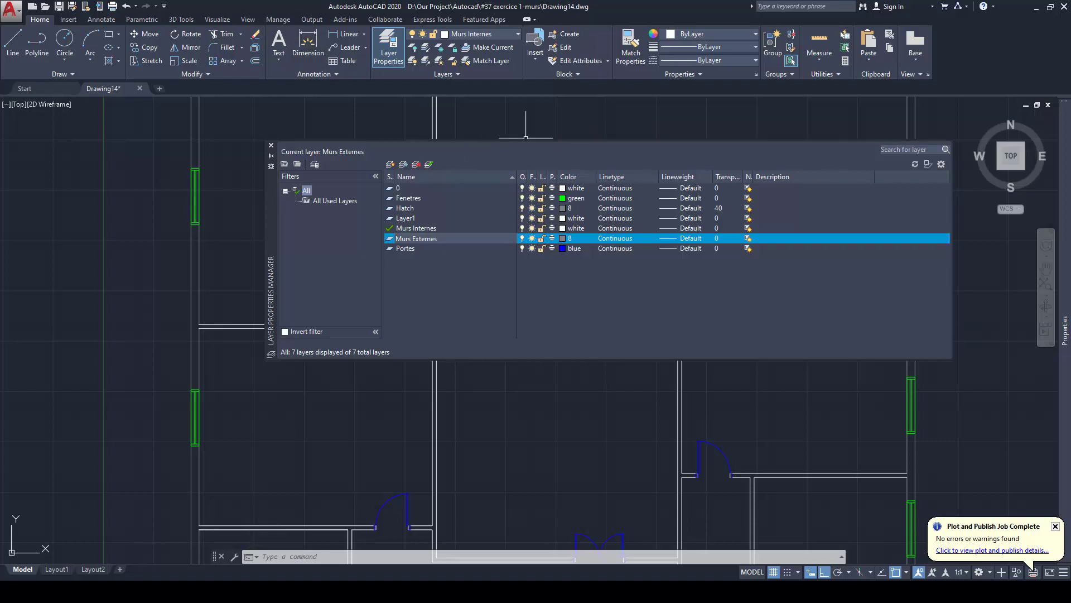
Close the layer manager and shorten the lower wall line left of the upper right-hand room door to the frame's outer edge
left_click(271, 147)
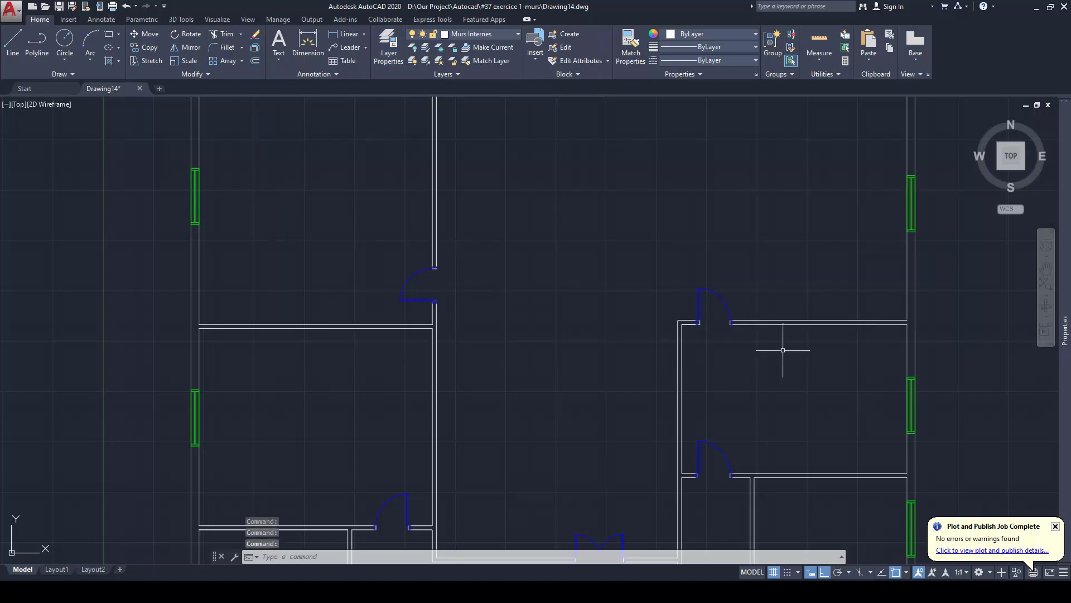
scroll(783, 350, "up", 6)
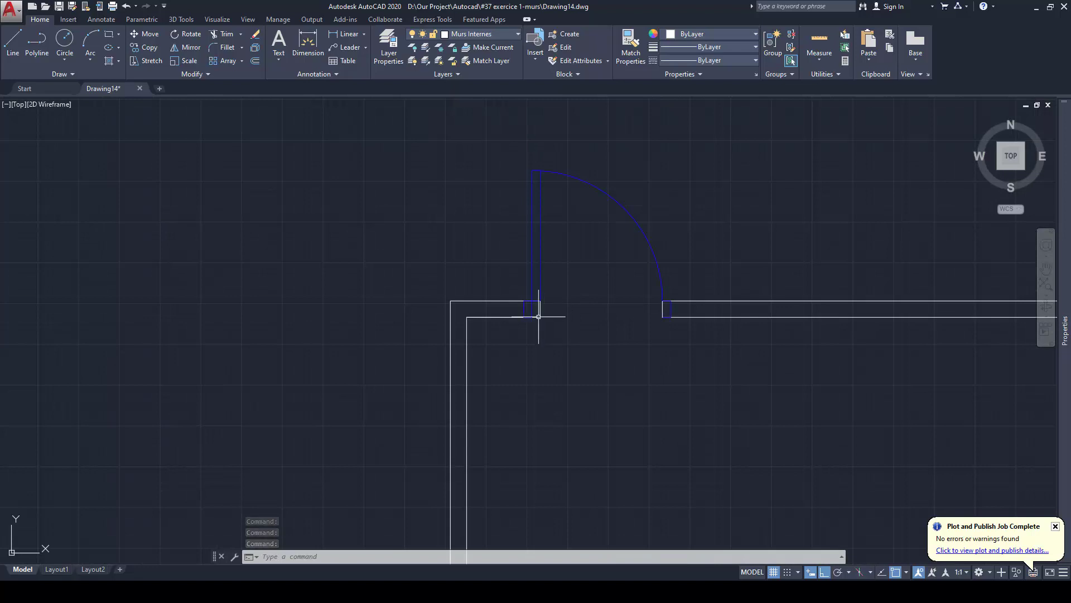
scroll(540, 317, "up", 2)
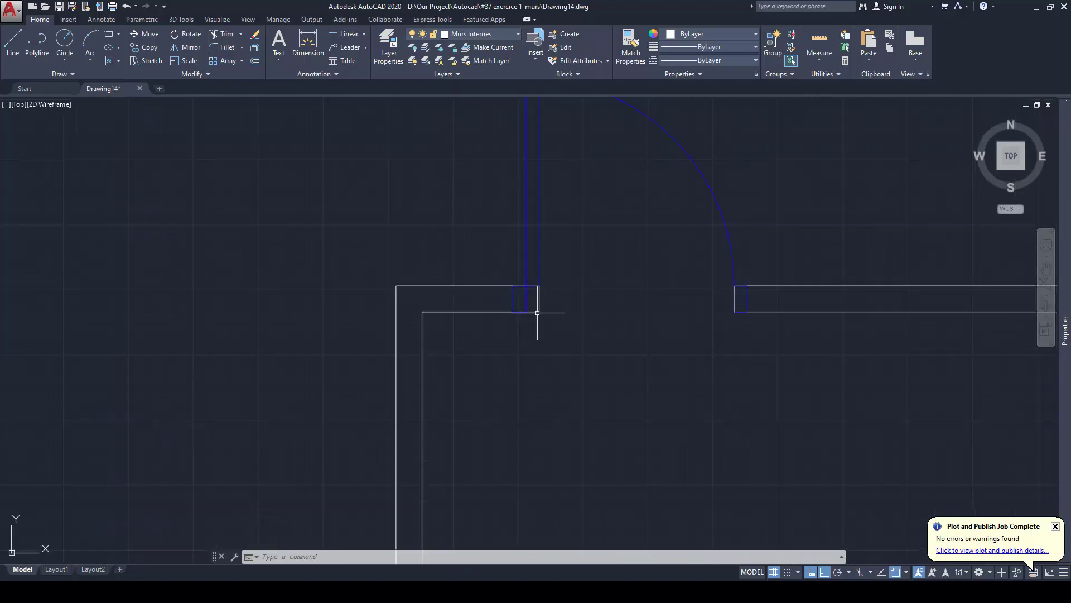
left_click(539, 312)
left_click(540, 311)
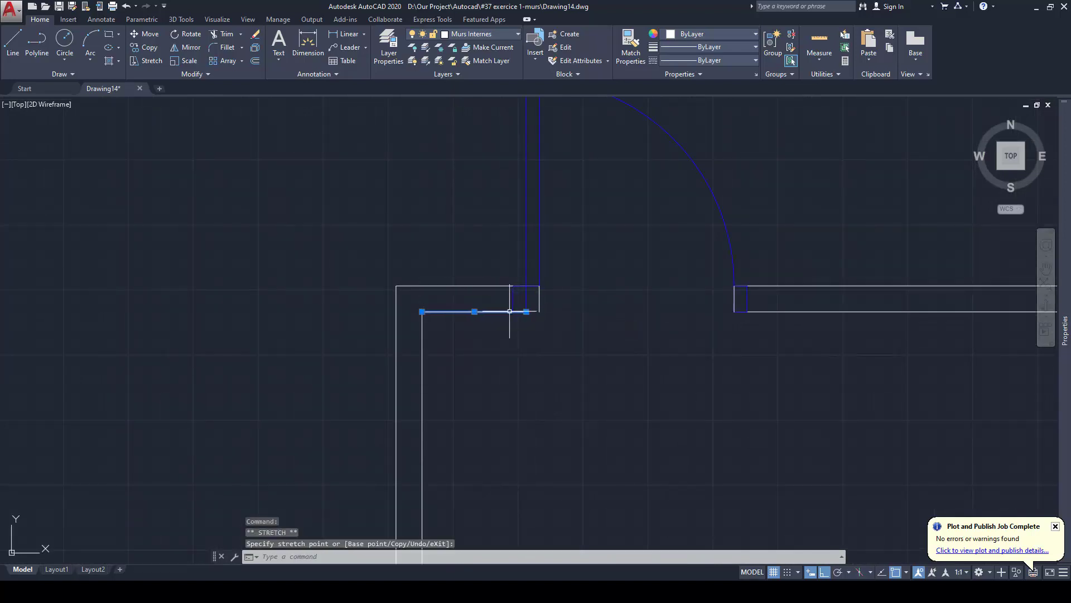
scroll(532, 313, "up", 1)
key("Escape")
scroll(526, 315, "up", 2)
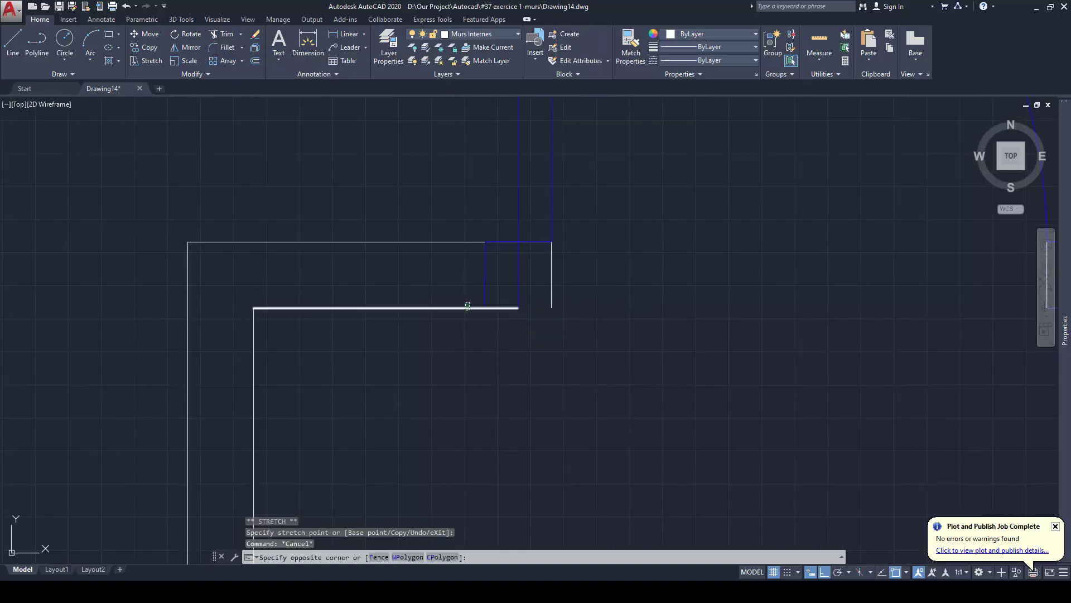
left_click(468, 307)
left_click(517, 307)
key("Escape")
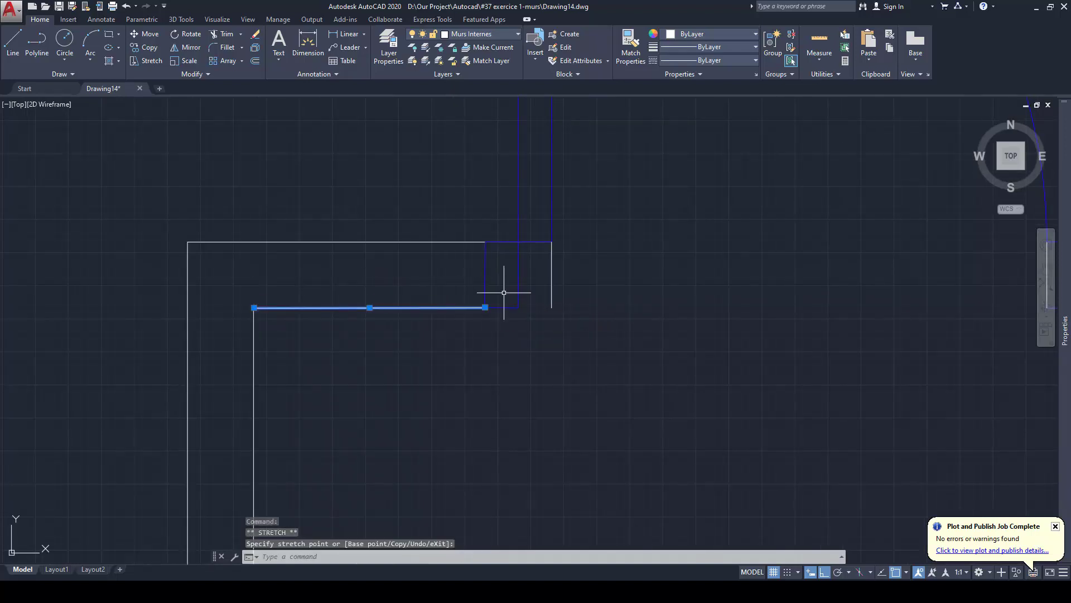
Shorten the upper wall line left of the same door to the outer edge of the door frame
left_click(481, 242)
left_click(457, 240)
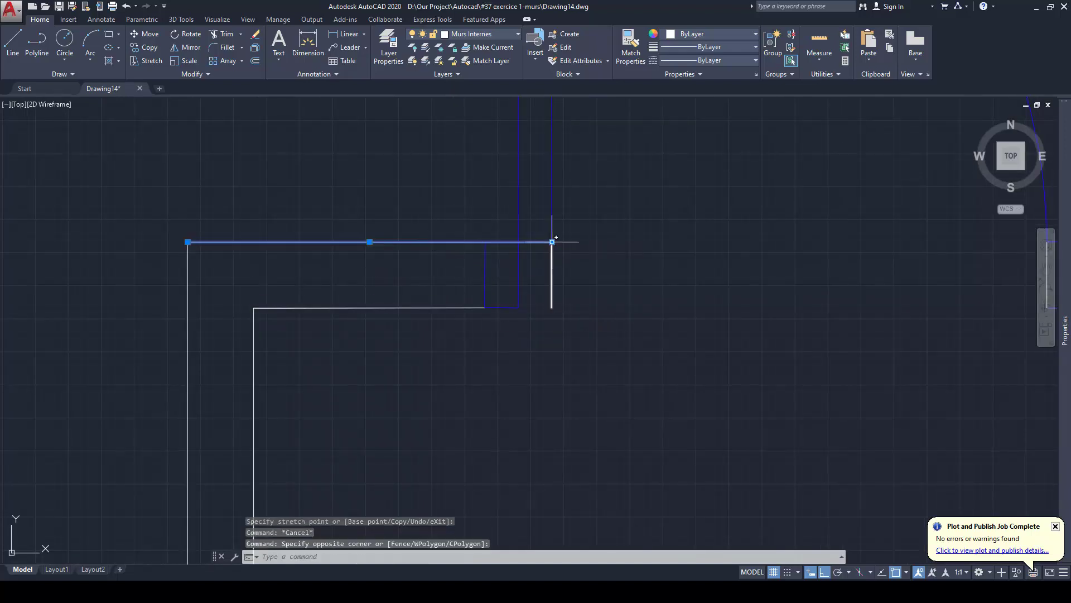
left_click(551, 242)
key("Escape")
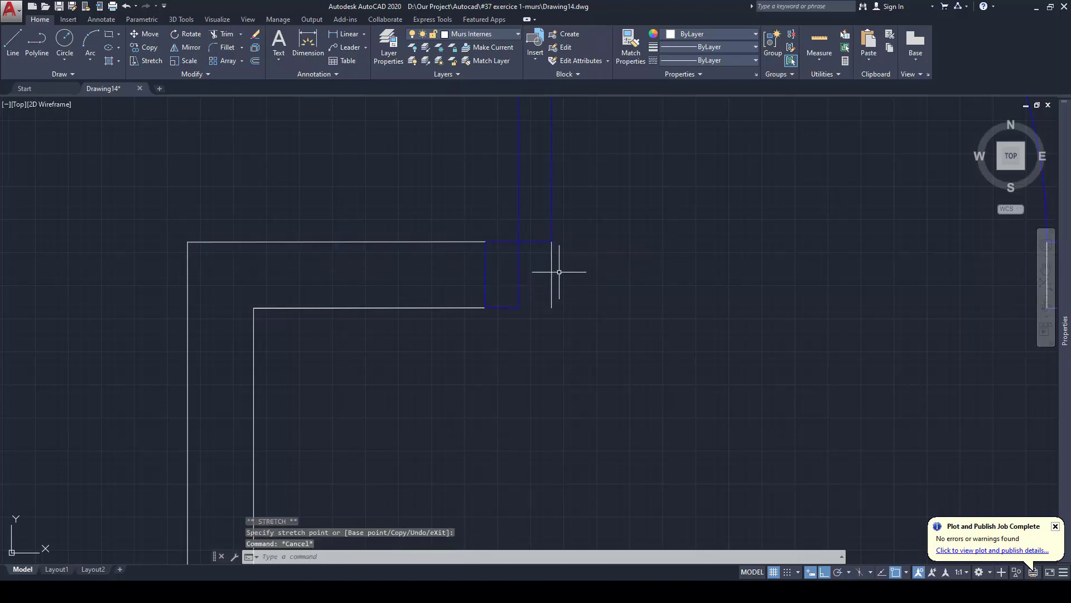
Move the wall's end line left of the upper right-hand room door to the outer edge of the door frame
key("Return")
left_click(560, 272)
left_click(547, 305)
key("Return")
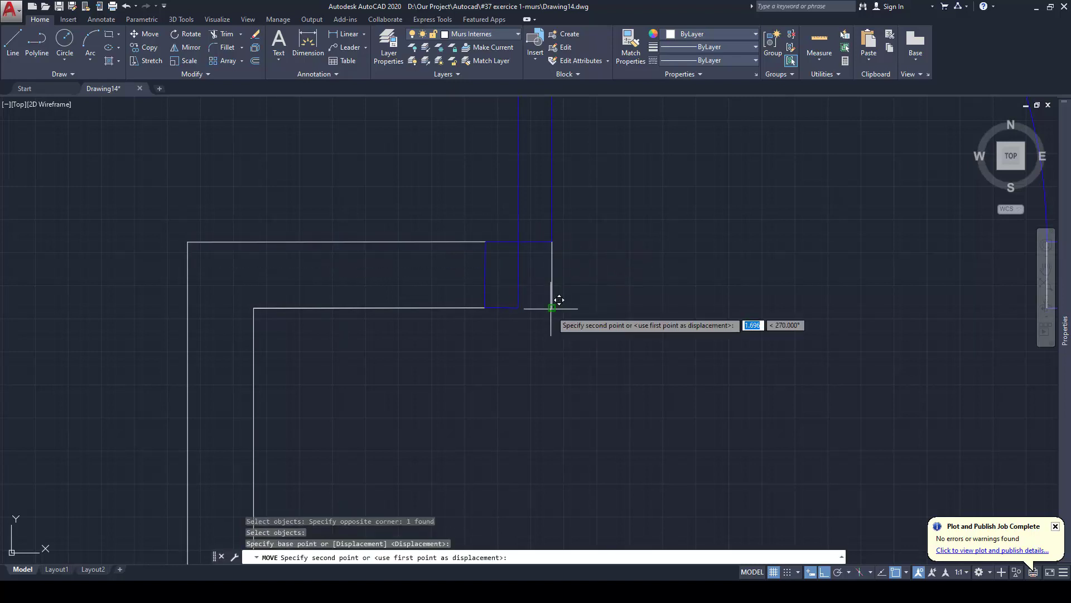
left_click(485, 307)
left_click(488, 307)
scroll(489, 306, "down", 2)
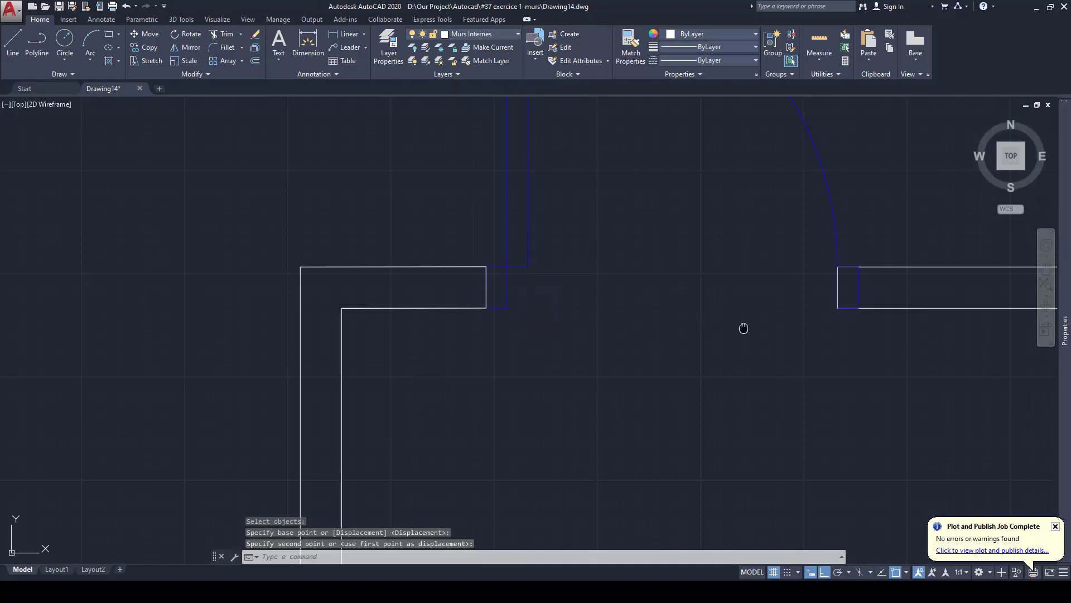
Shorten both wall lines right of the upper right-hand room door to the outer edge of the door frame
middle_click_drag(780, 323, 595, 323)
key("Escape")
left_click(699, 304)
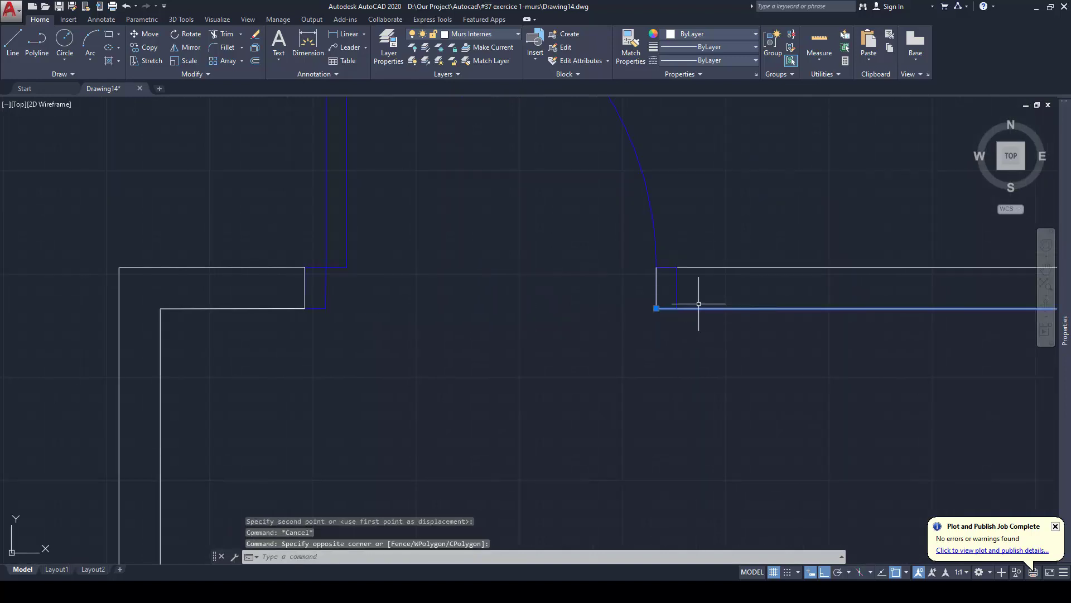
left_click(657, 308)
key("Escape")
left_click(695, 281)
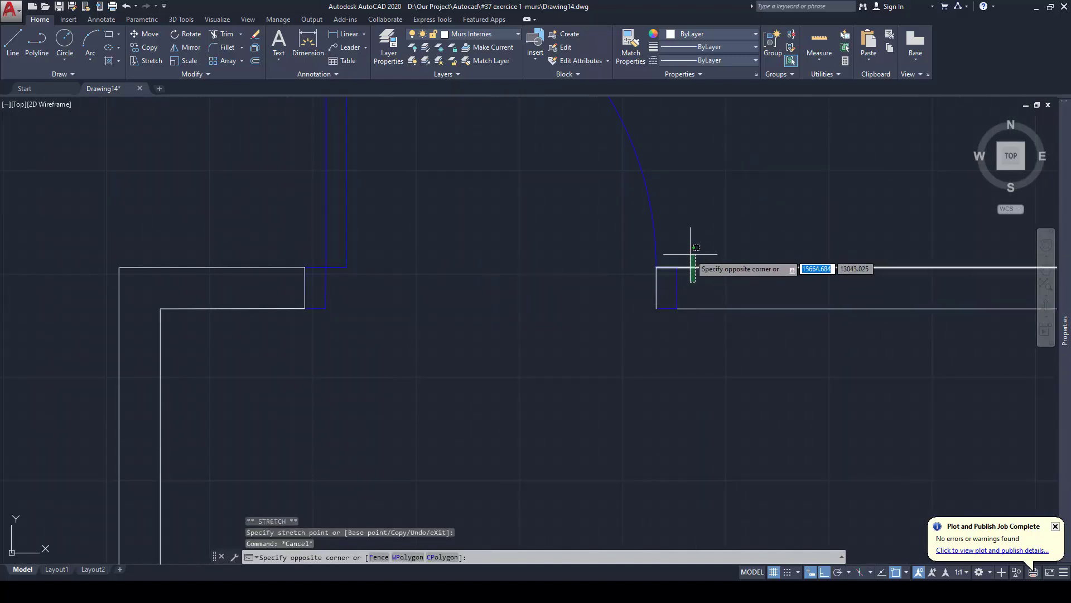
left_click(691, 254)
left_click(677, 266)
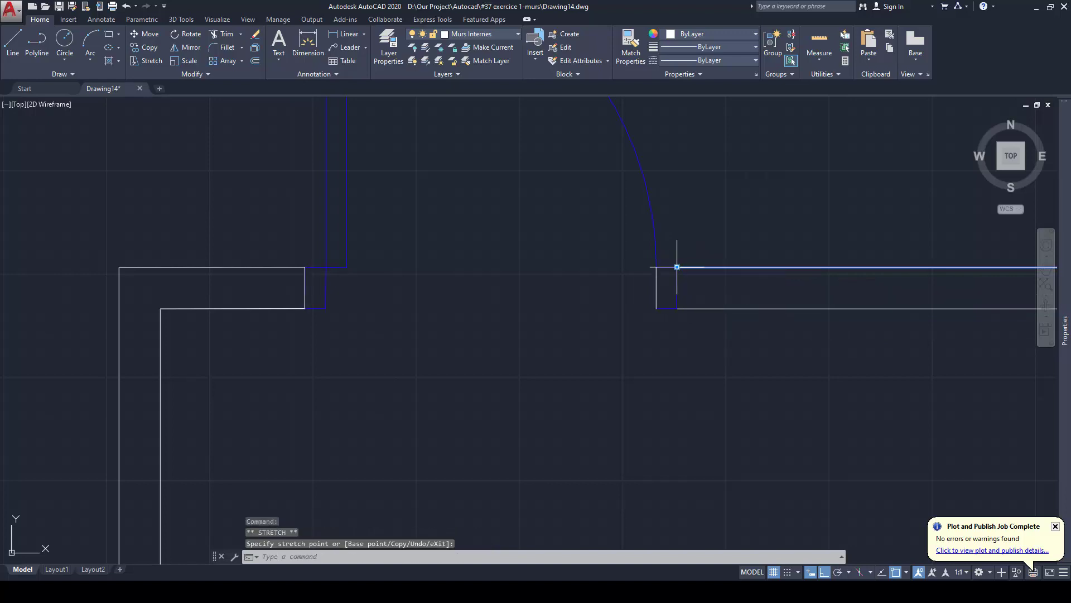
key("Escape")
Move the wall's end line right of the upper right-hand room door to the outer edge of the door frame
type("m")
key("Return")
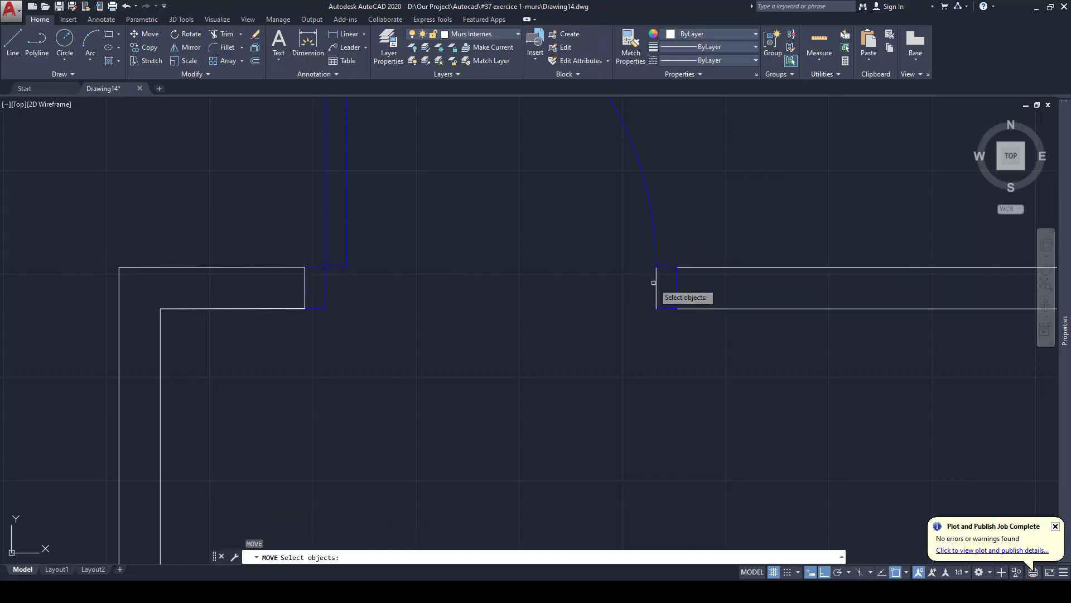
left_click(656, 284)
key("Return")
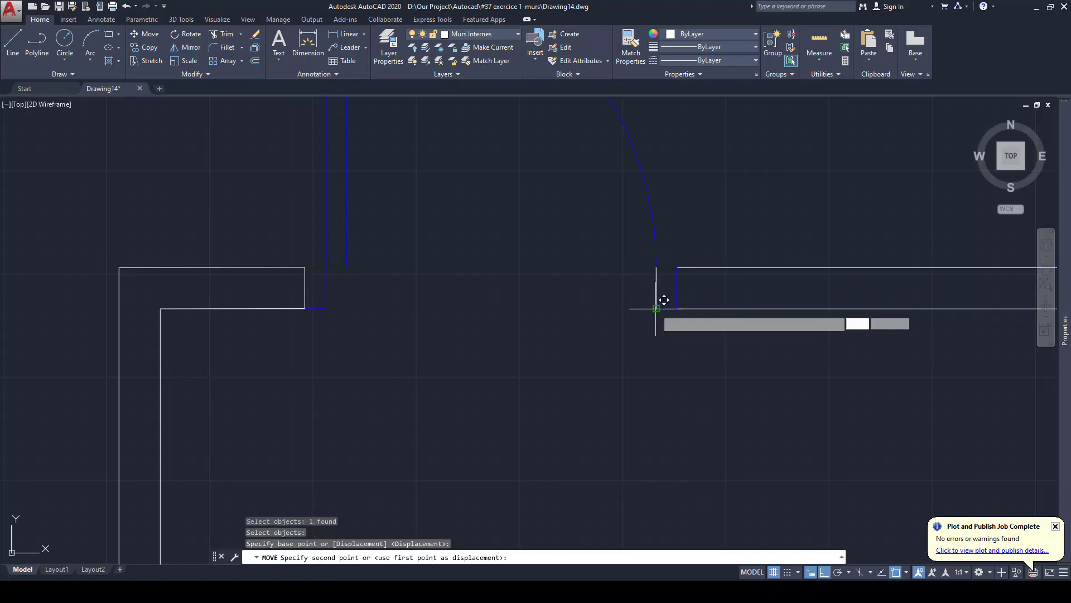
left_click(660, 299)
left_click(678, 303)
key("Escape")
Shorten the lower wall line right of the next right-hand room door below to the outer edge of its frame
scroll(679, 303, "down", 5)
scroll(670, 347, "up", 3)
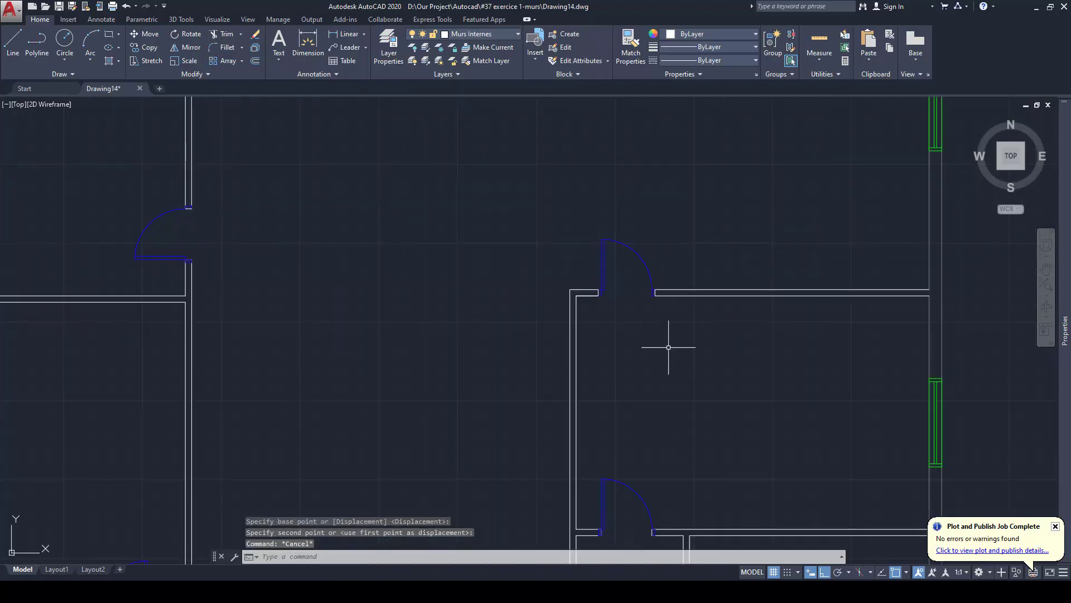
middle_click_drag(669, 347, 642, 345)
scroll(642, 345, "up", 6)
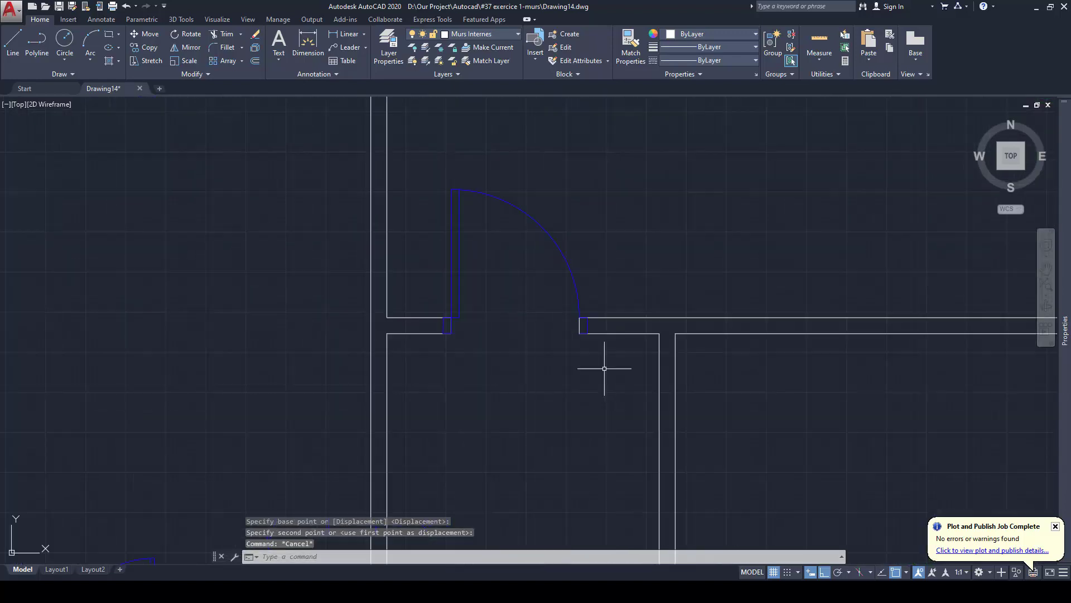
left_click(601, 320)
left_click(597, 315)
scroll(558, 315, "up", 5)
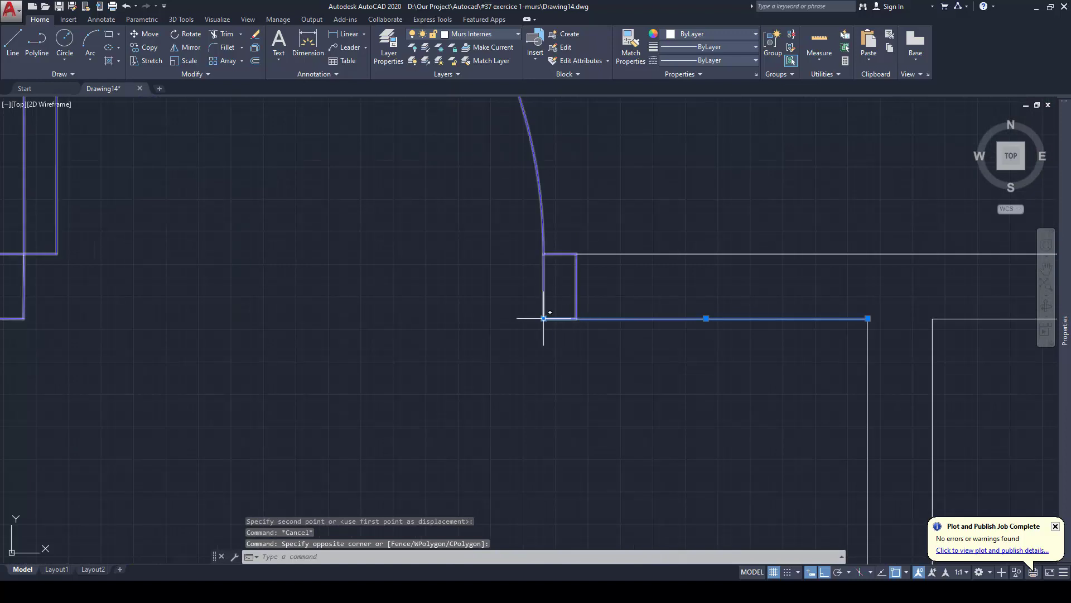
left_click(544, 318)
key("Escape")
Shorten the upper wall line right of this lower door to the outer edge of the door frame
left_click(591, 263)
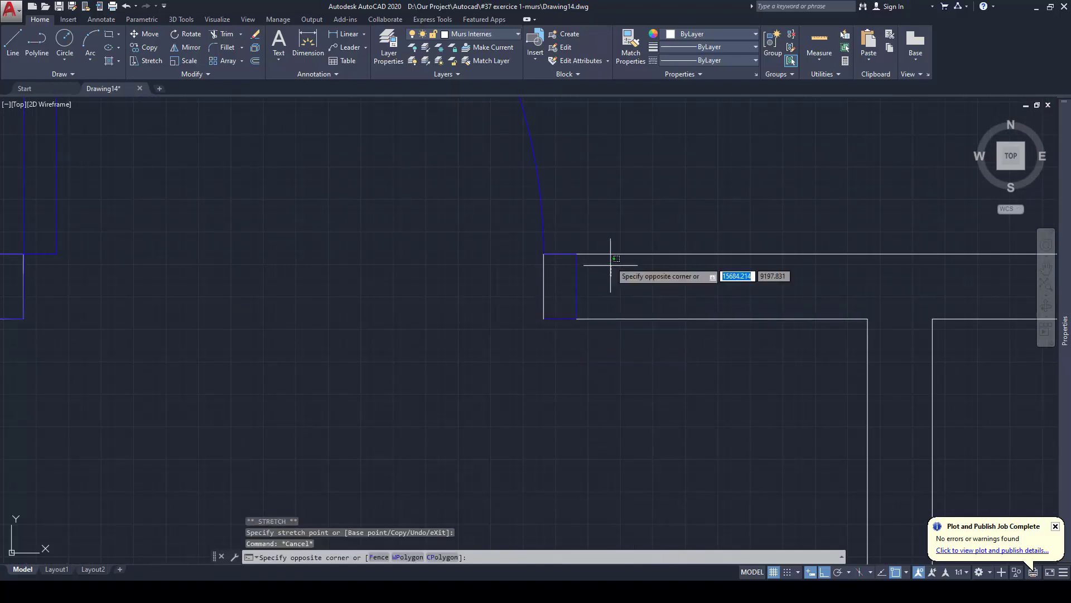
left_click(564, 248)
left_click(546, 254)
key("Down")
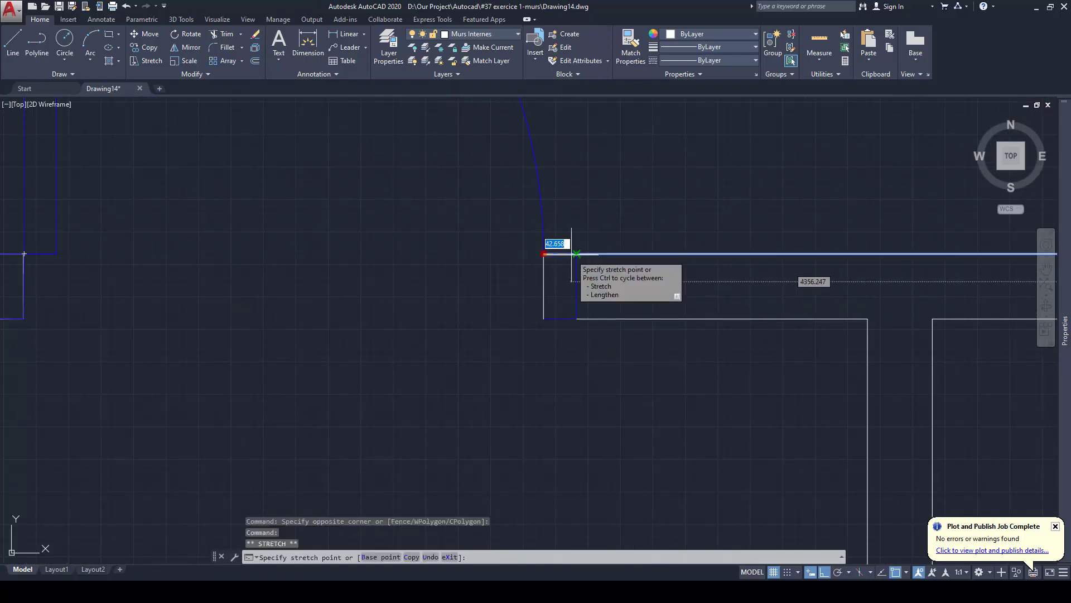
key("Escape")
key("Escape")
Move the wall's end line right of the lower door to the outer edge of the door frame
type("m")
key("space")
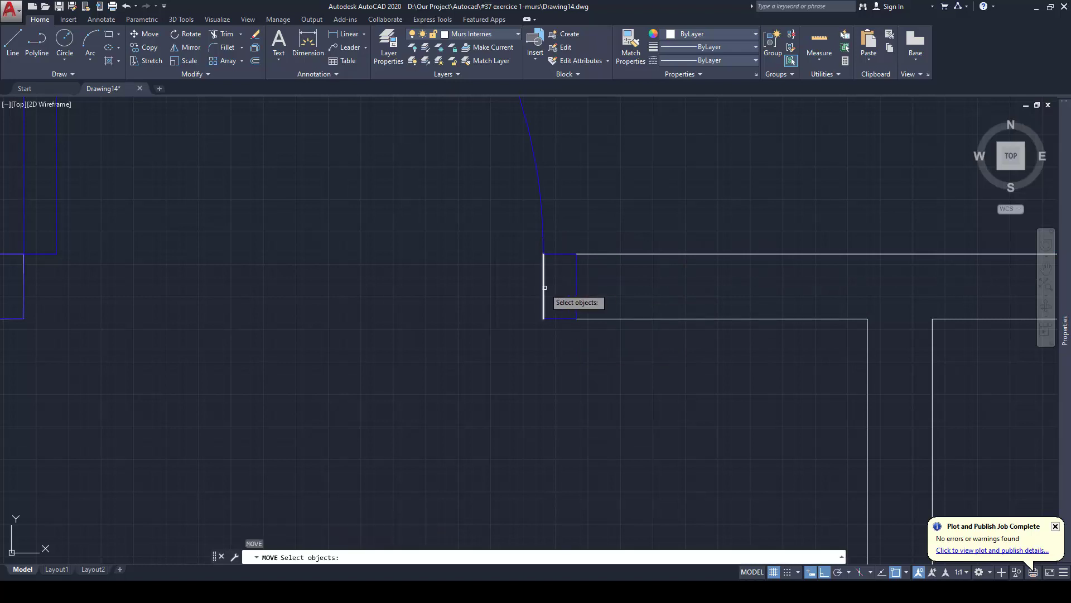
left_click(545, 287)
key("space")
left_click(544, 254)
left_click(576, 254)
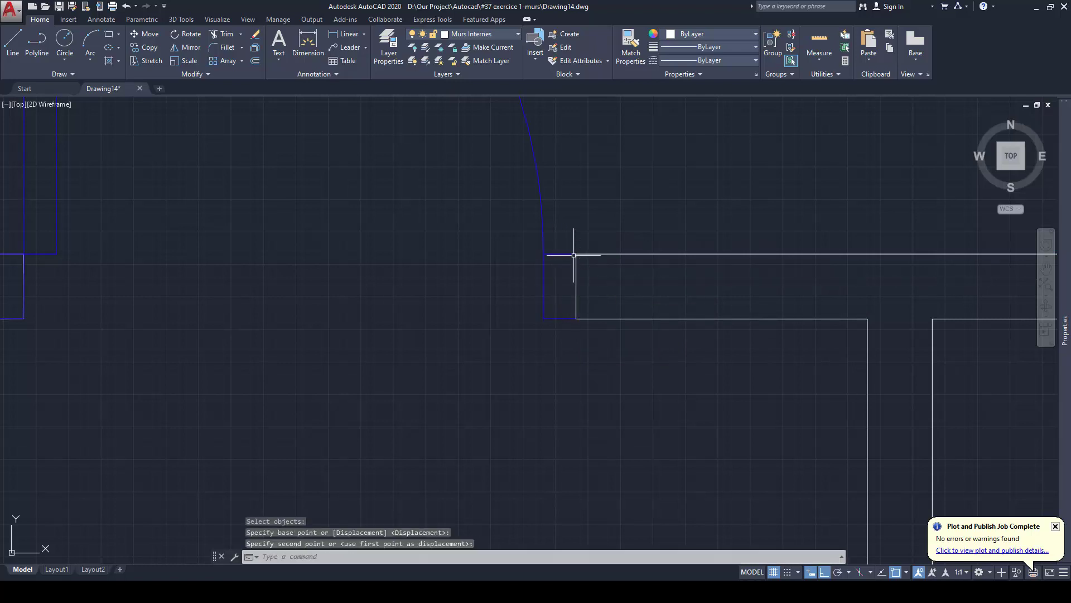
scroll(574, 255, "down", 2)
key("Escape")
key("Escape")
Shorten both wall lines left of the lower door to the outer edge of the door frame
middle_click_drag(459, 270, 549, 275)
left_click(315, 306)
left_click(283, 294)
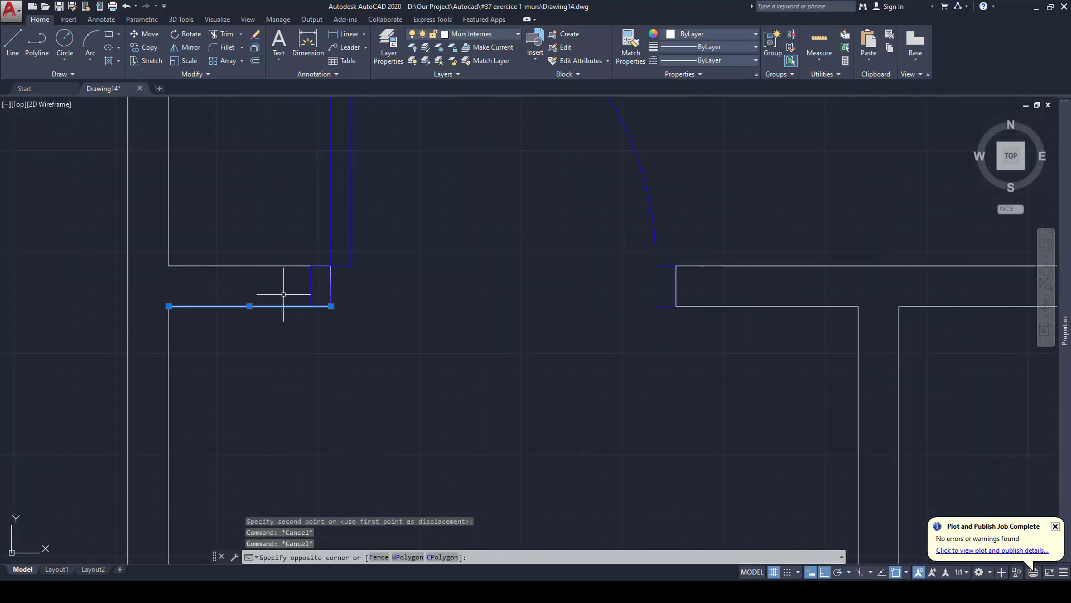
left_click(327, 303)
left_click(331, 306)
left_click(313, 293)
key("Escape")
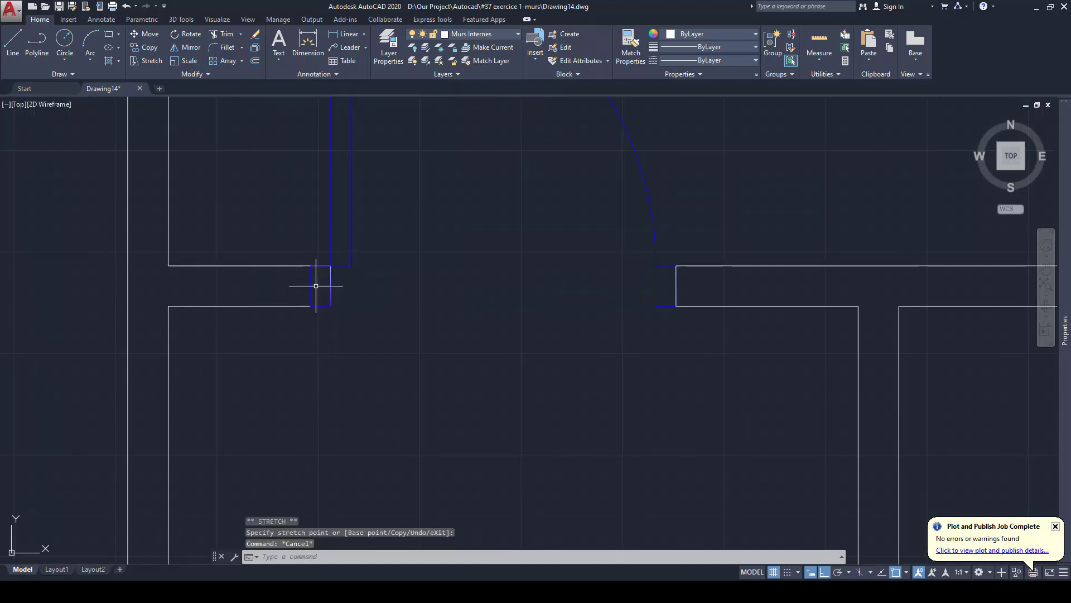
left_click(316, 286)
left_click(292, 246)
left_click(311, 265)
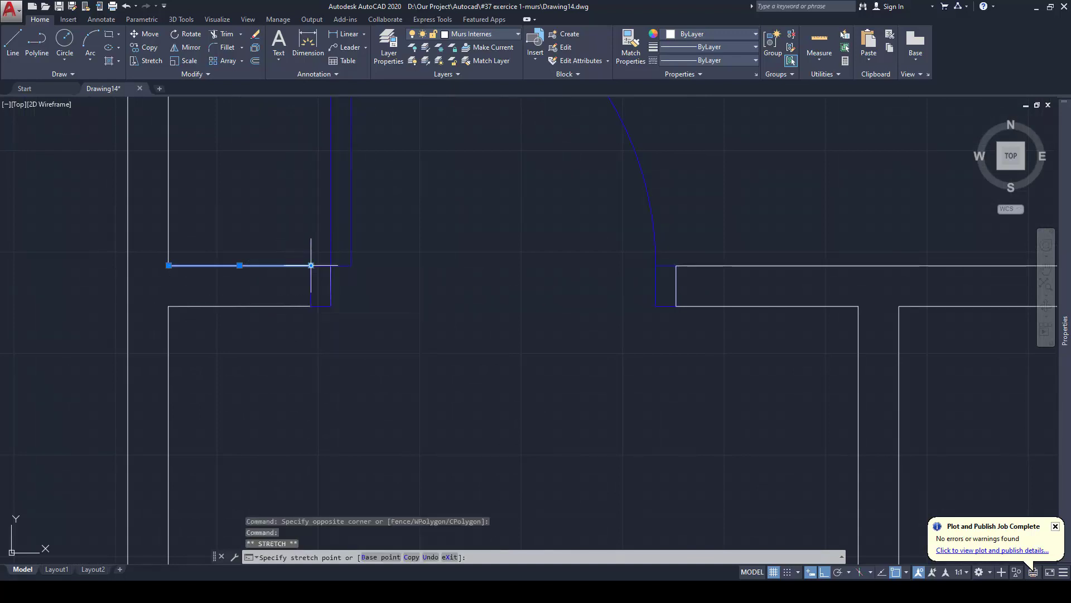
key("Escape")
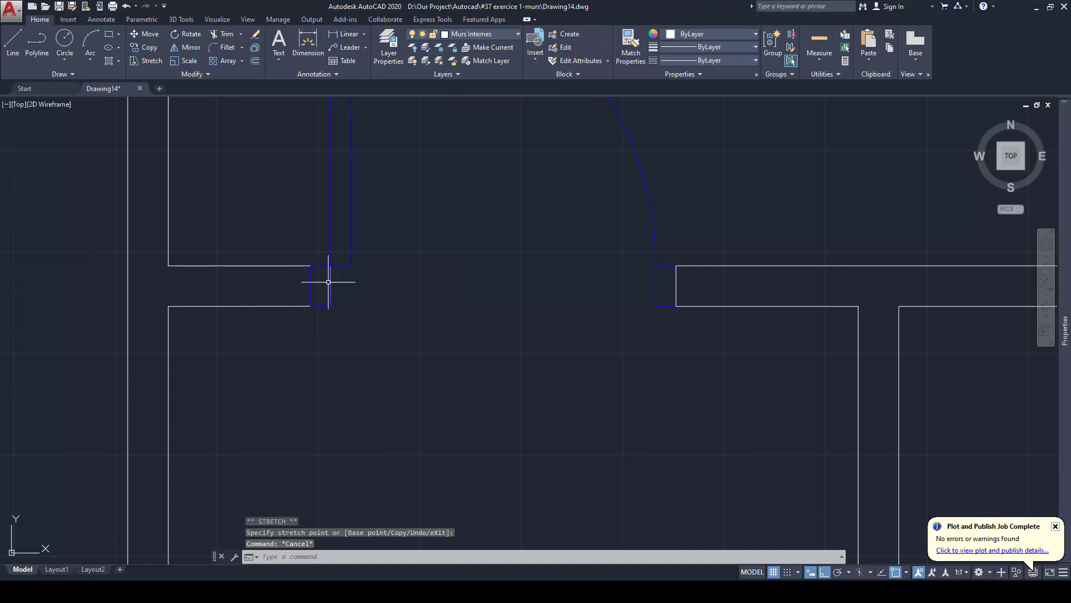
type("m")
key("Return")
left_click(329, 285)
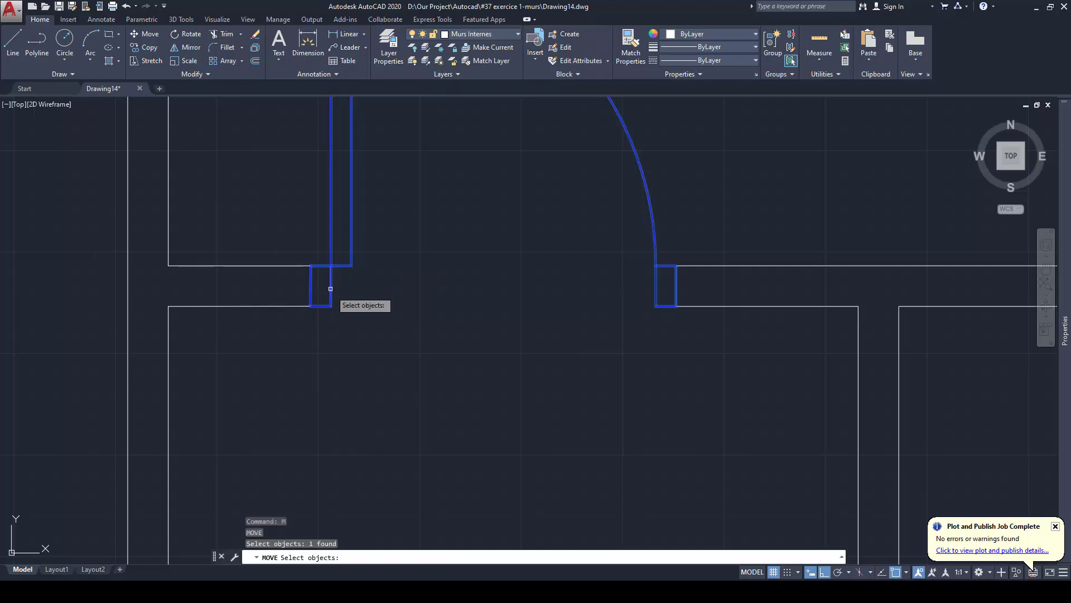
key("Escape")
Send the lower door block to the back of the draw order, behind the wall's end line
scroll(328, 288, "up", 2)
scroll(329, 285, "up", 2)
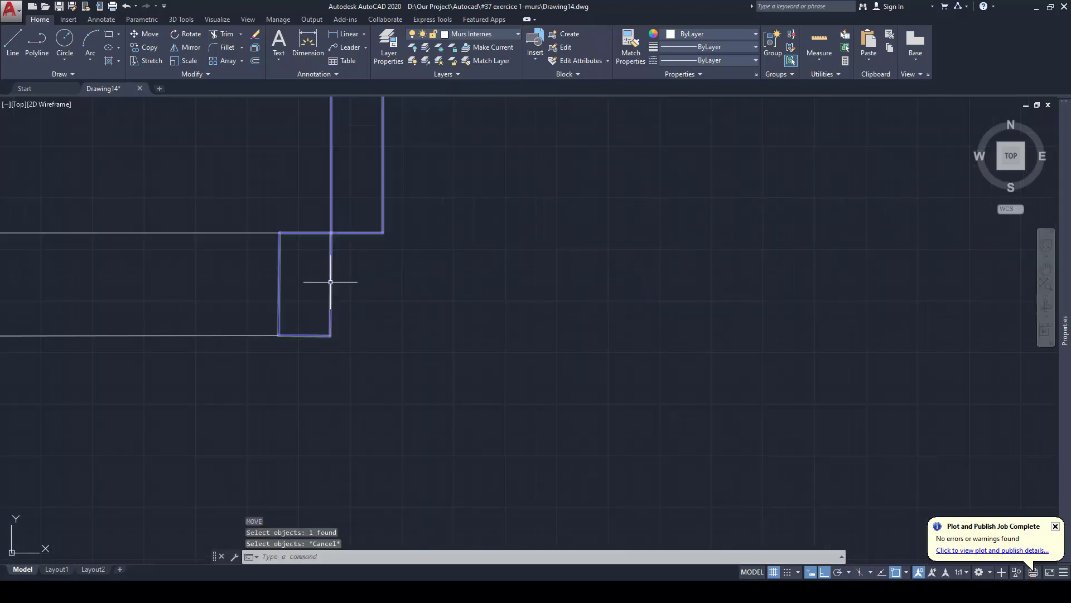
left_click(330, 282)
right_click(331, 283)
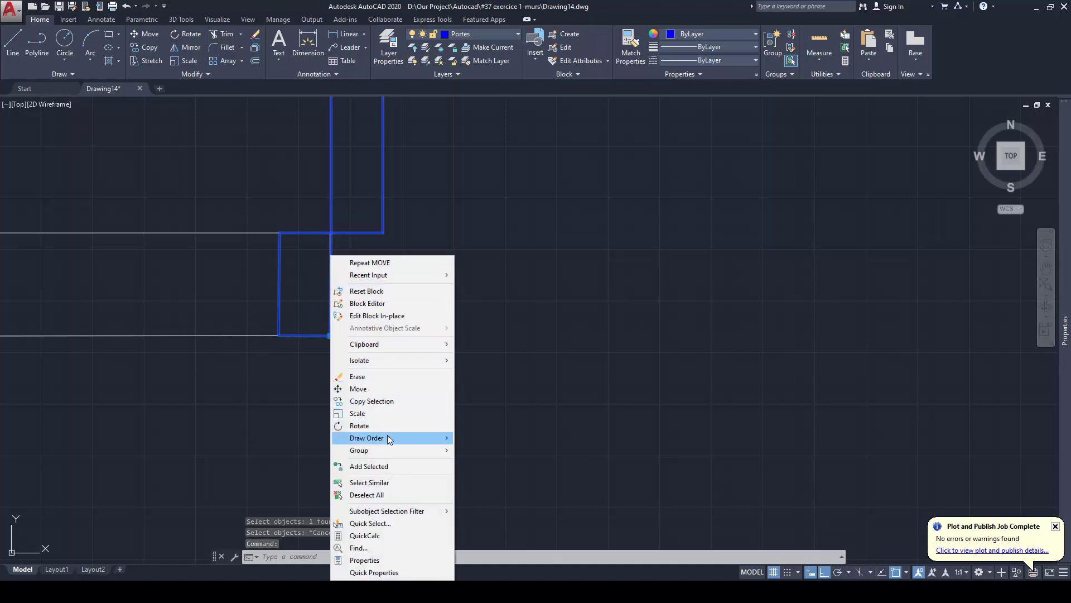
mouse_move(389, 438)
left_click(490, 450)
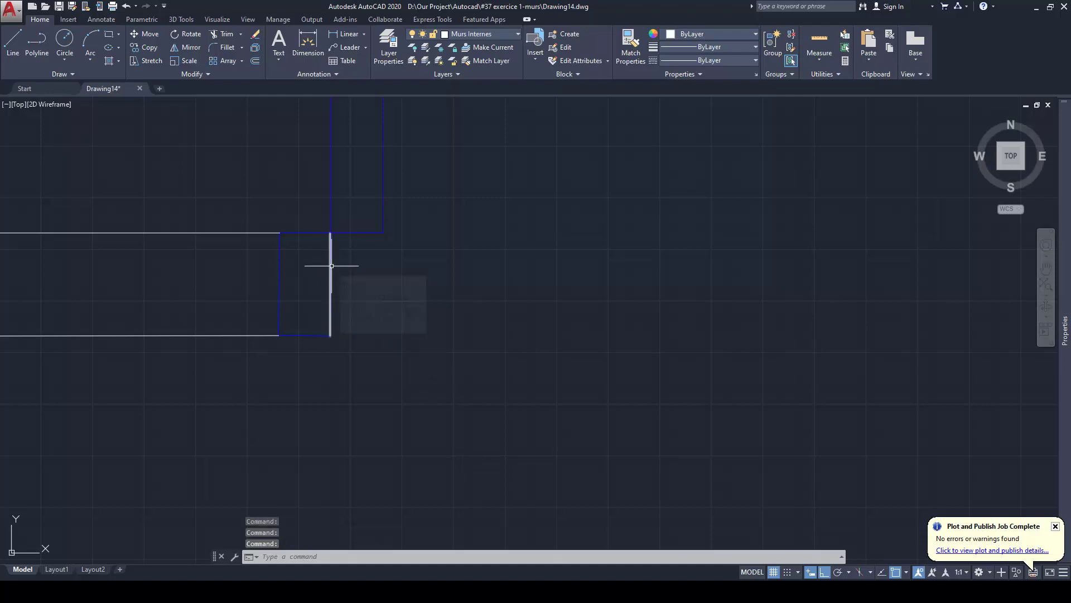
key("Escape")
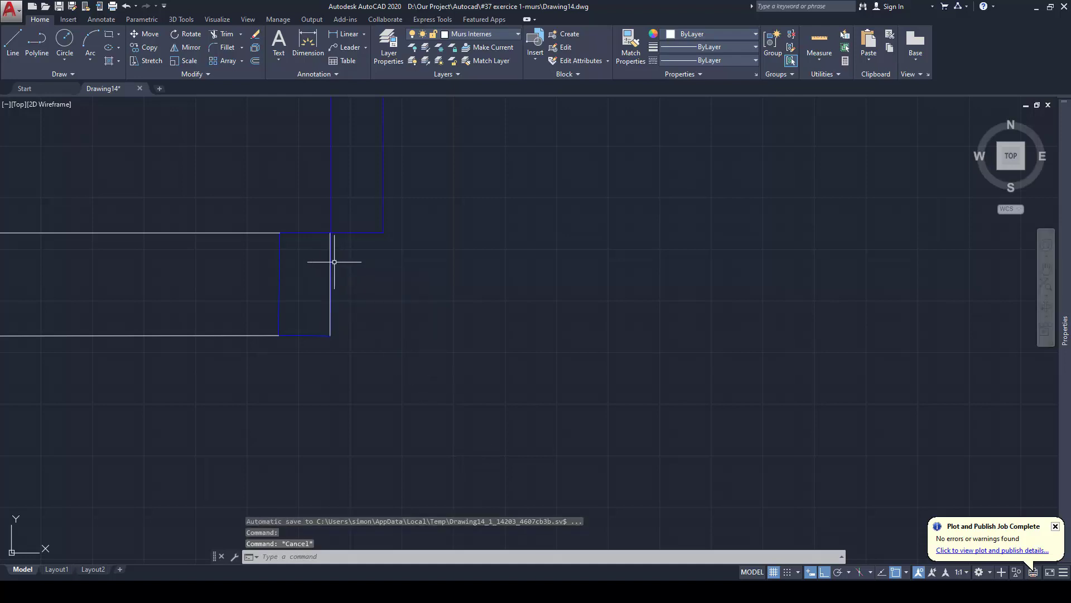
key("Return")
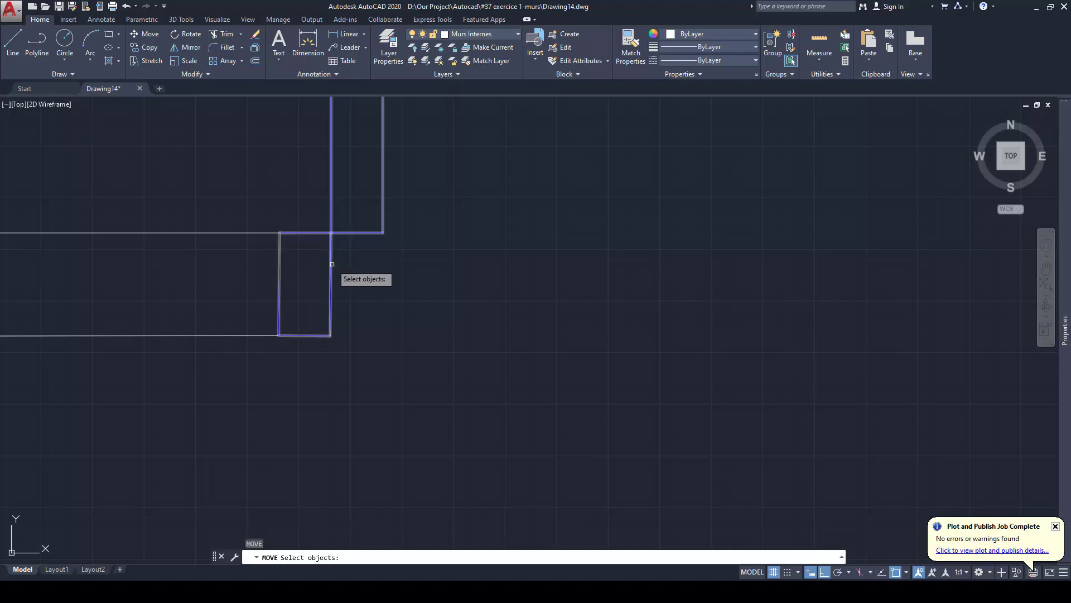
left_click(329, 264)
key("Escape")
key("Escape")
Move the wall's end line left of the lower door to the outer edge of the door frame
key("Return")
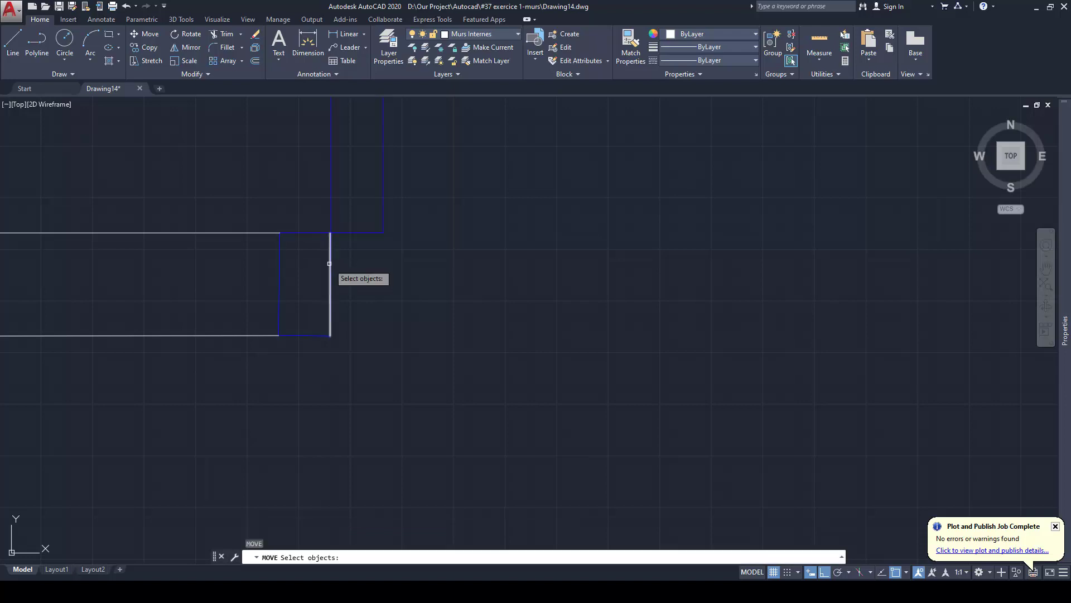
left_click(329, 264)
key("Return")
left_click(330, 232)
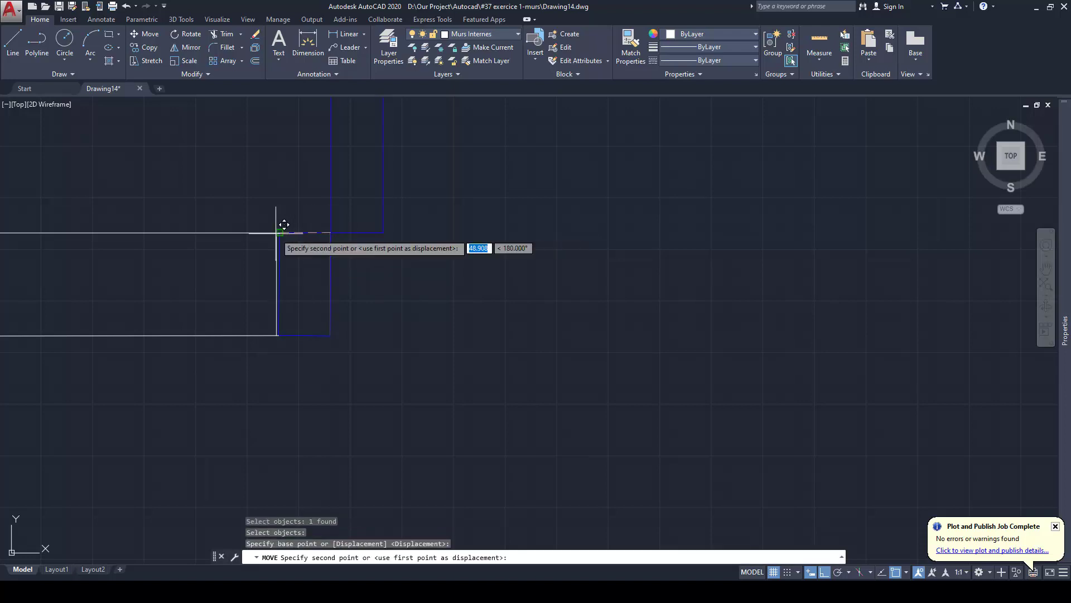
key("Escape")
scroll(382, 282, "up", 5)
scroll(394, 281, "down", 5)
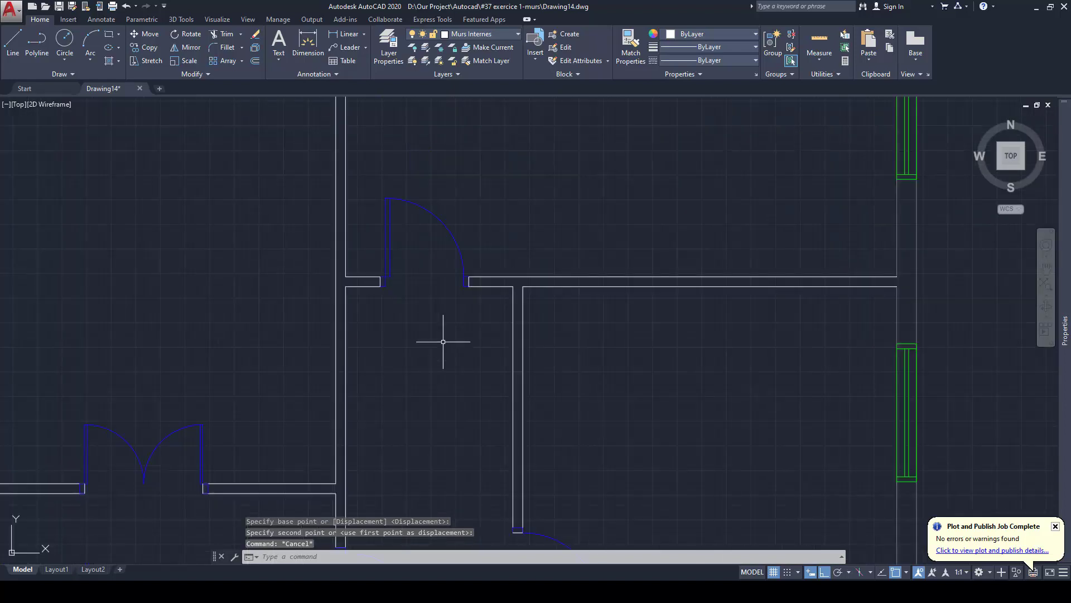
Shorten both wall lines above the door in the right-hand vertical interior wall to the outer edge of the door frame
middle_click_drag(442, 294, 459, 184)
middle_click_drag(507, 311, 504, 193)
scroll(547, 323, "up", 6)
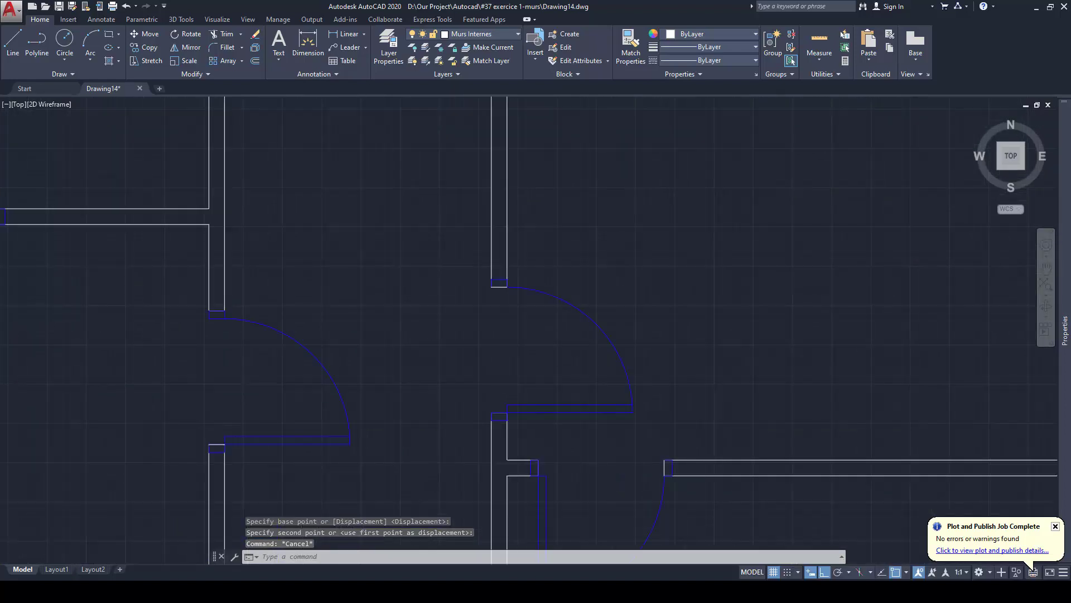
key("Escape")
left_click(478, 180)
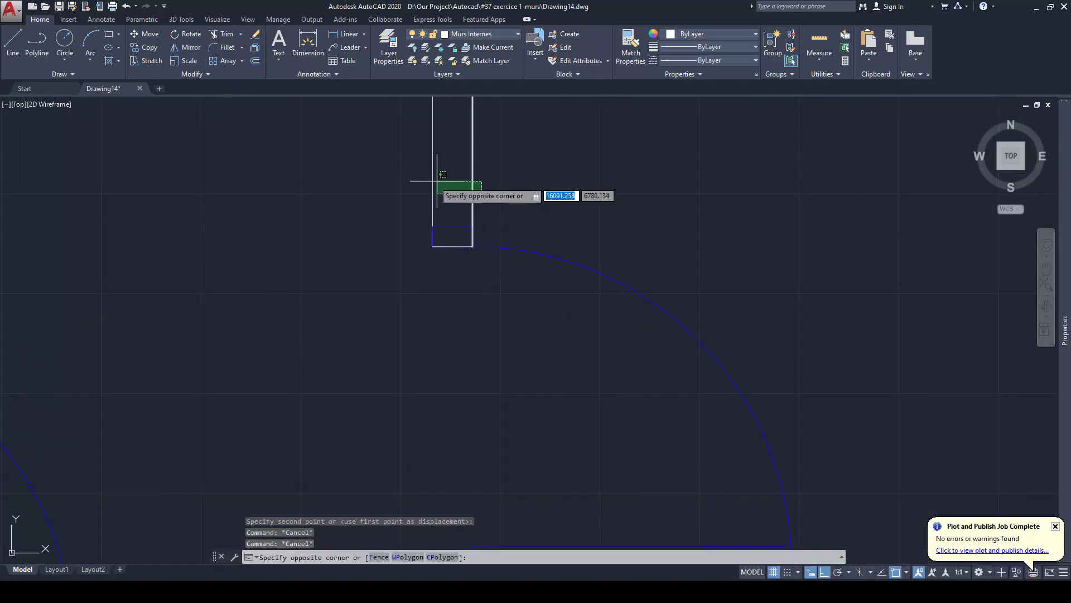
left_click(473, 247)
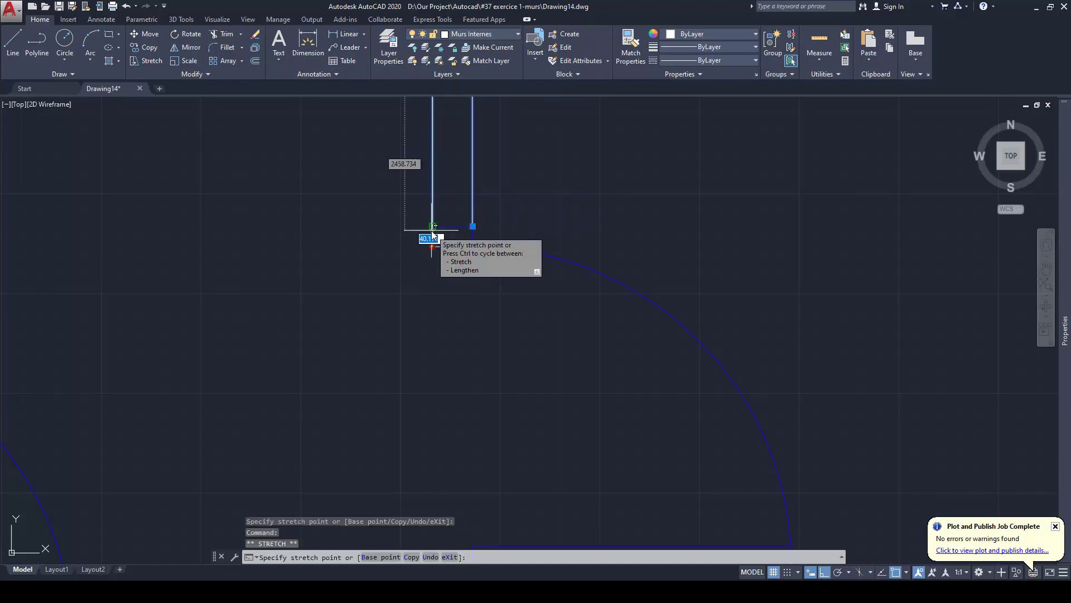
key("Escape")
Shorten both wall lines below the right-hand vertical wall's door to the outer edge of its frame
scroll(467, 270, "down", 2)
scroll(467, 270, "down", 2)
middle_click_drag(487, 297, 498, 190)
scroll(513, 307, "up", 2)
left_click(499, 317)
left_click(417, 297)
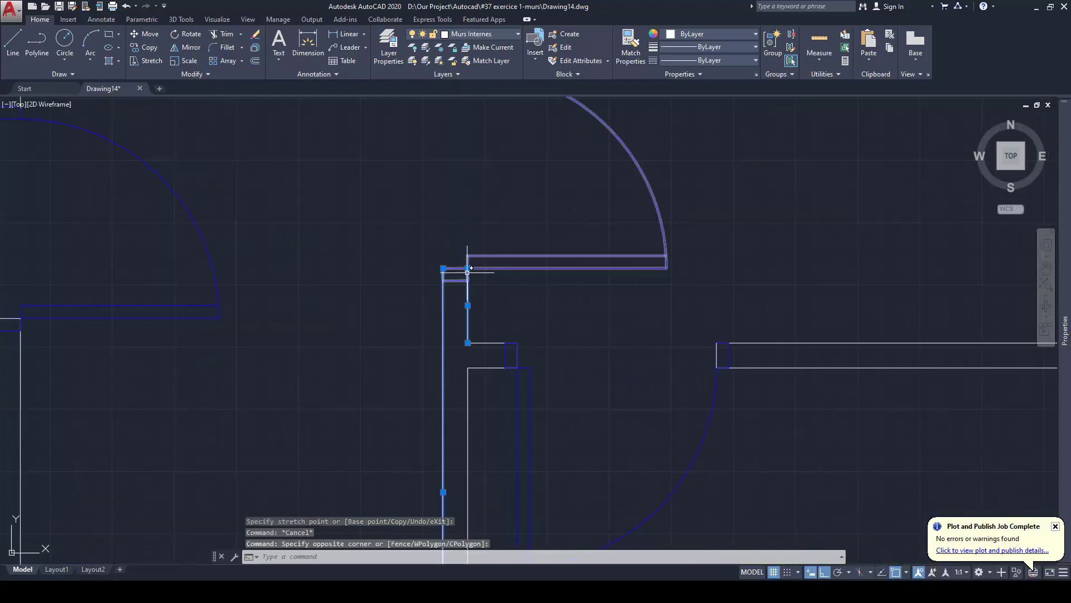
left_click(443, 268)
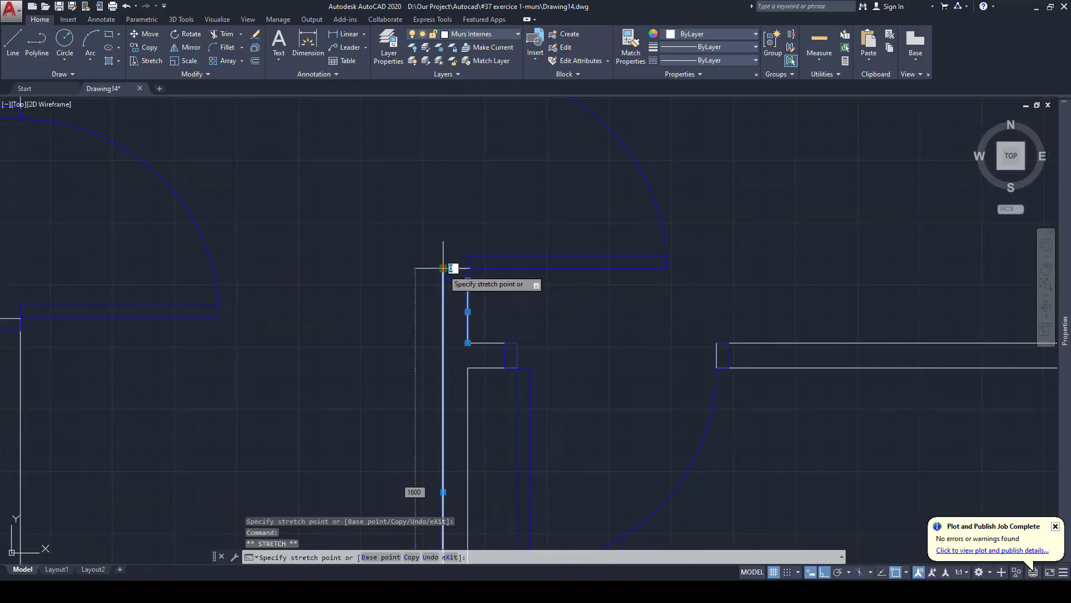
key("Escape")
Shorten the two short wall lines left of the door in the adjoining horizontal wall to the outer edge of the frame
left_click(494, 382)
left_click(458, 324)
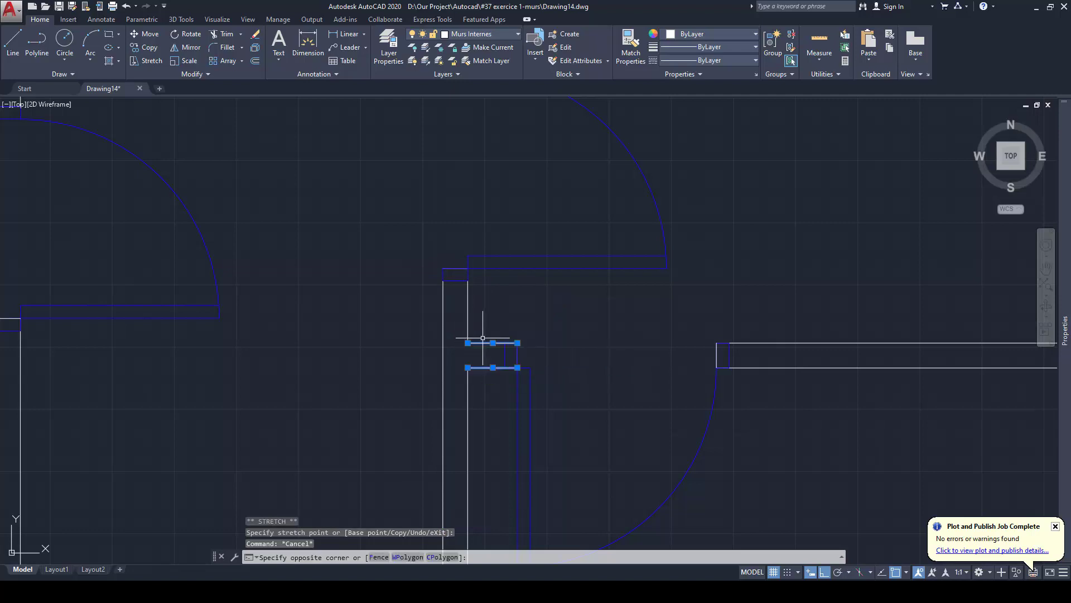
left_click(518, 343)
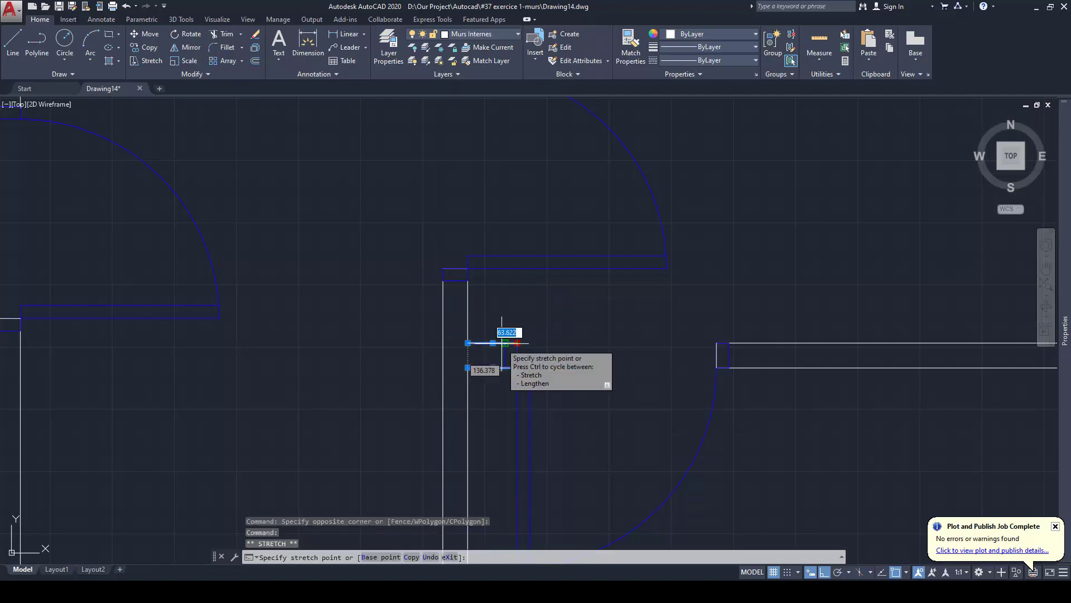
left_click(505, 343)
left_click(518, 367)
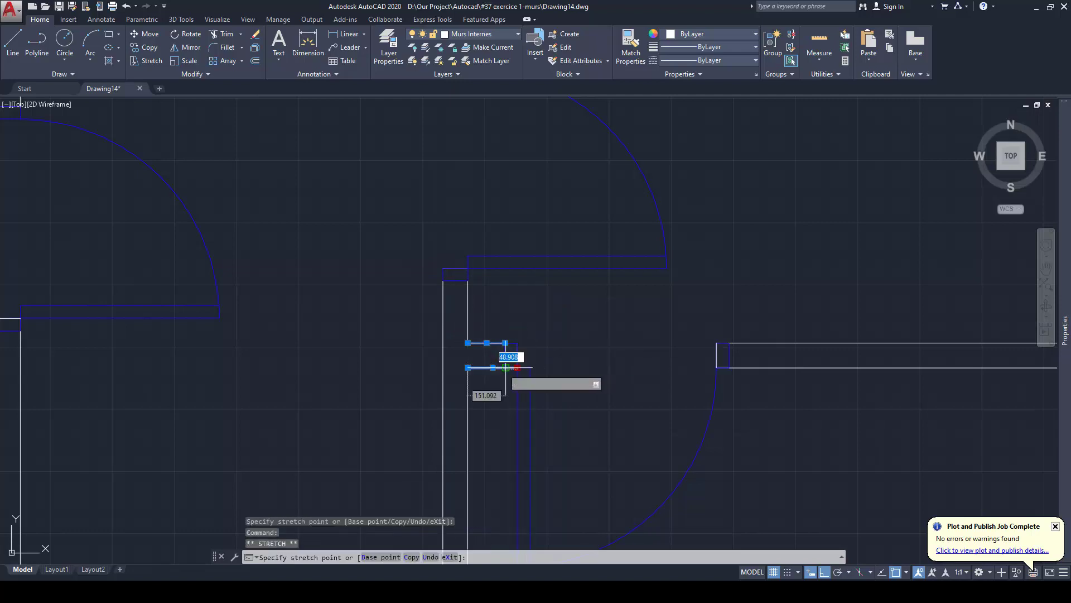
left_click(505, 367)
key("Escape")
Shorten both wall lines right of the horizontal wall's door to the outer edge of the door frame
left_click(810, 390)
left_click(788, 334)
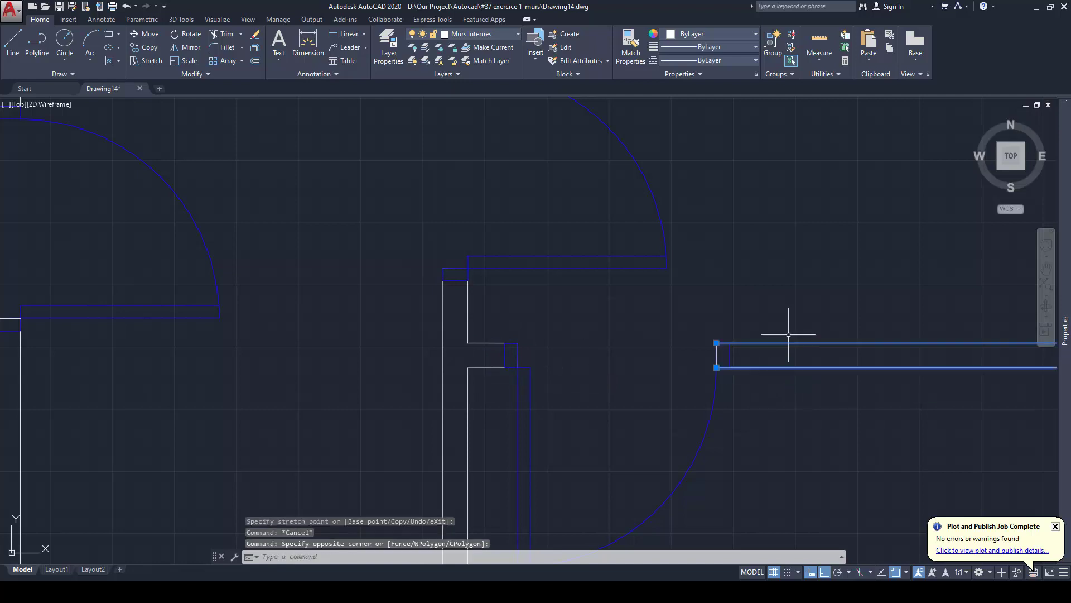
left_click(717, 343)
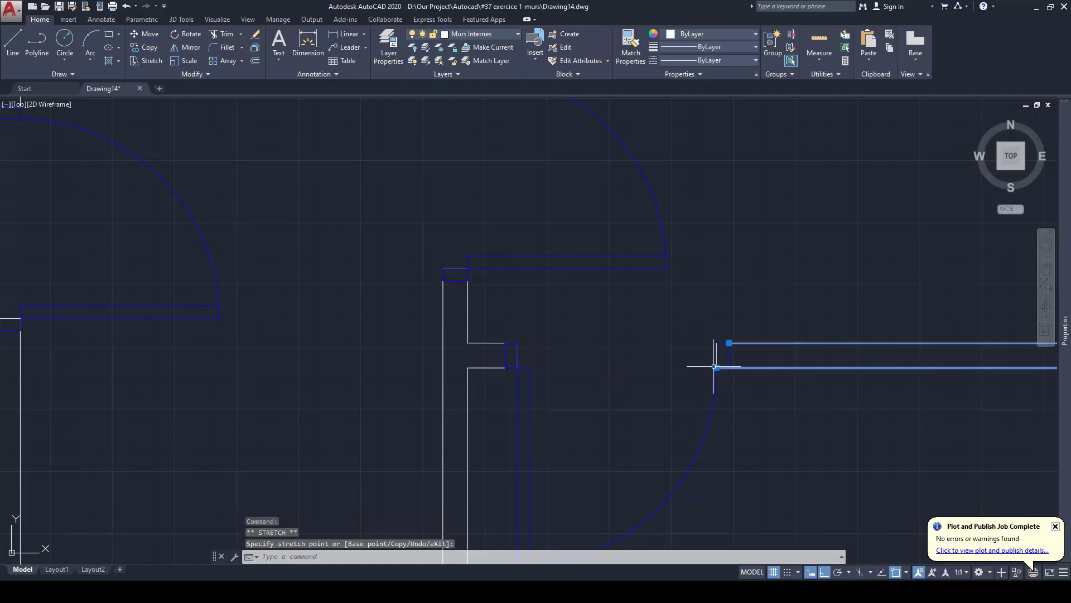
key("Escape")
scroll(754, 359, "down", 2)
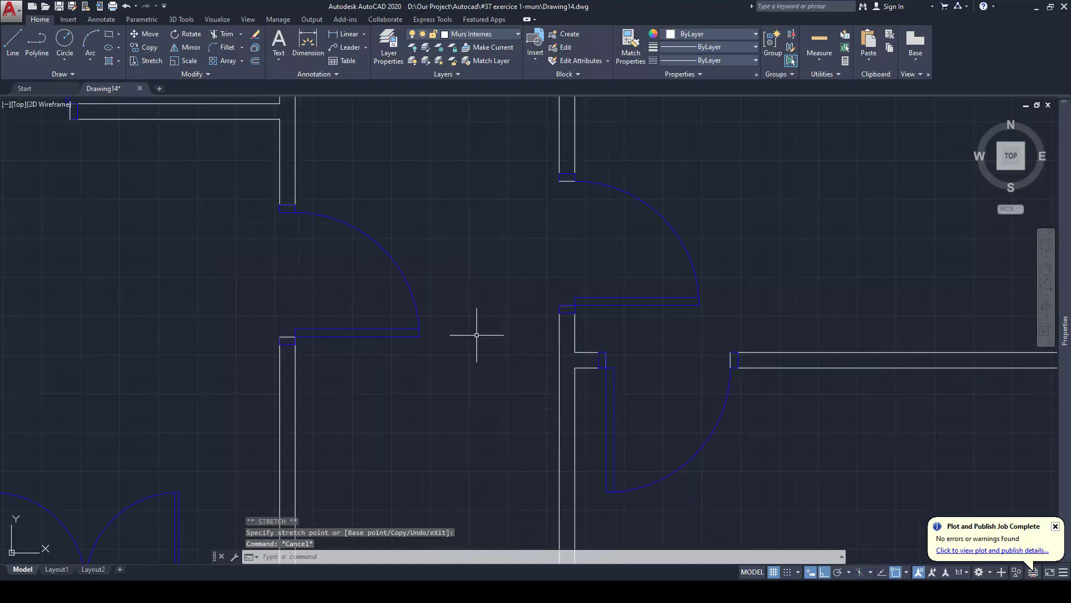
middle_click_drag(479, 335, 504, 277)
scroll(634, 308, "up", 4)
left_click(593, 341)
left_click(572, 286)
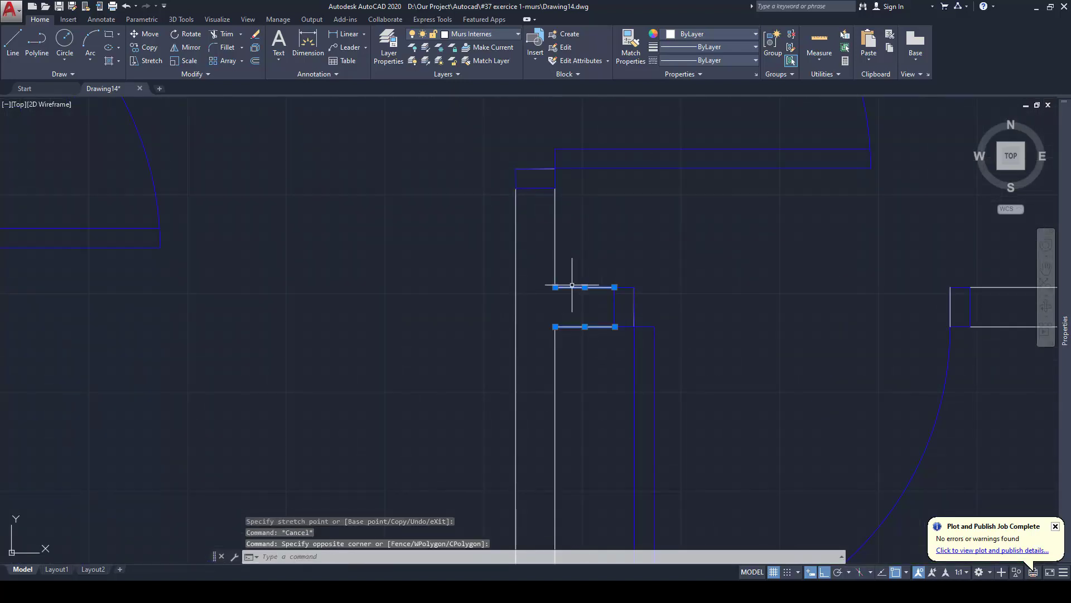
scroll(625, 299, "down", 4)
key("Escape")
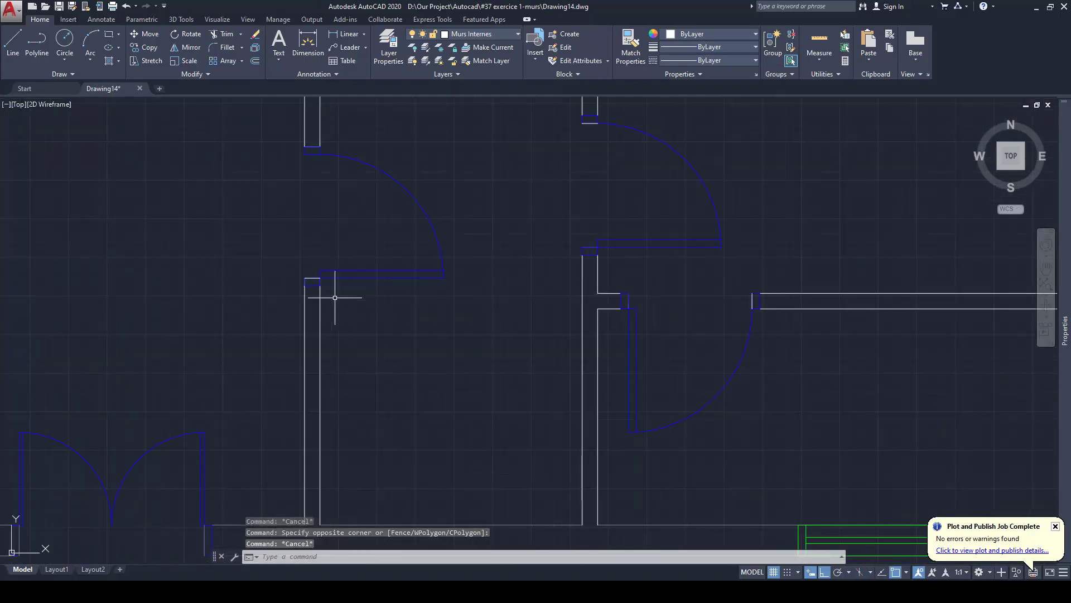
Shorten the left wall line below the door in the left-hand vertical wall to the outer edge of the door frame
left_click(340, 319)
left_click(291, 307)
scroll(306, 277, "up", 2)
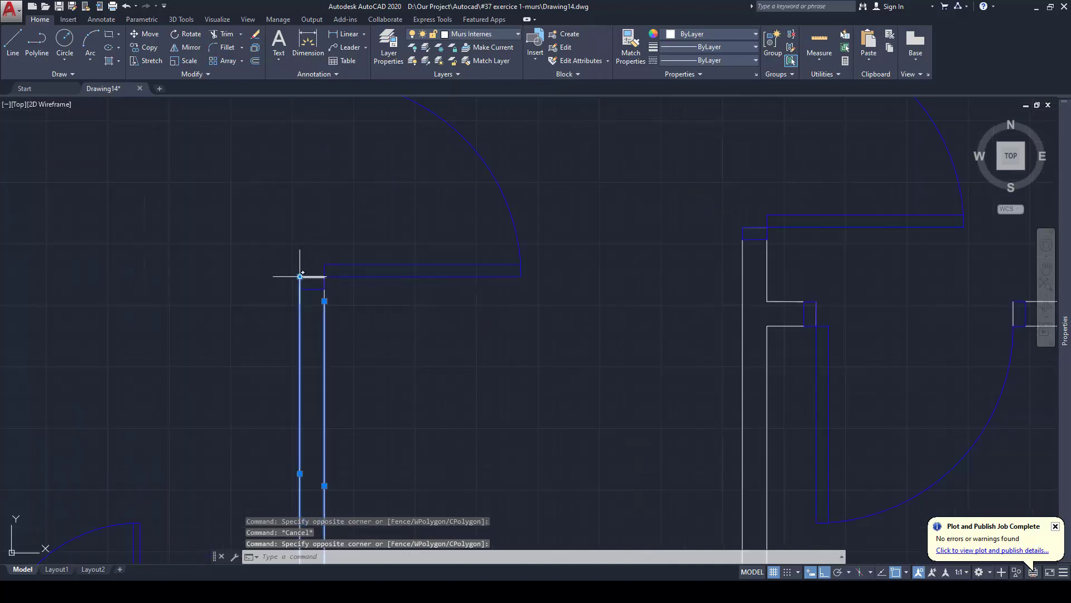
left_click(300, 276)
Try to delete the overlapping lines on the right side of the wall below the left-hand door
left_click(335, 304)
left_click(318, 306)
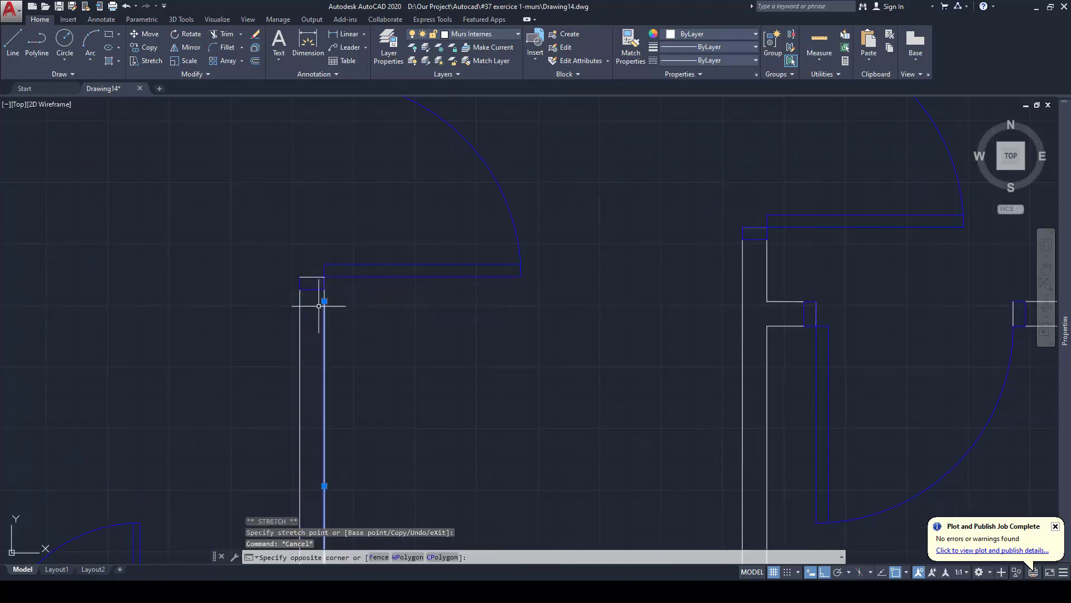
scroll(329, 301, "up", 2)
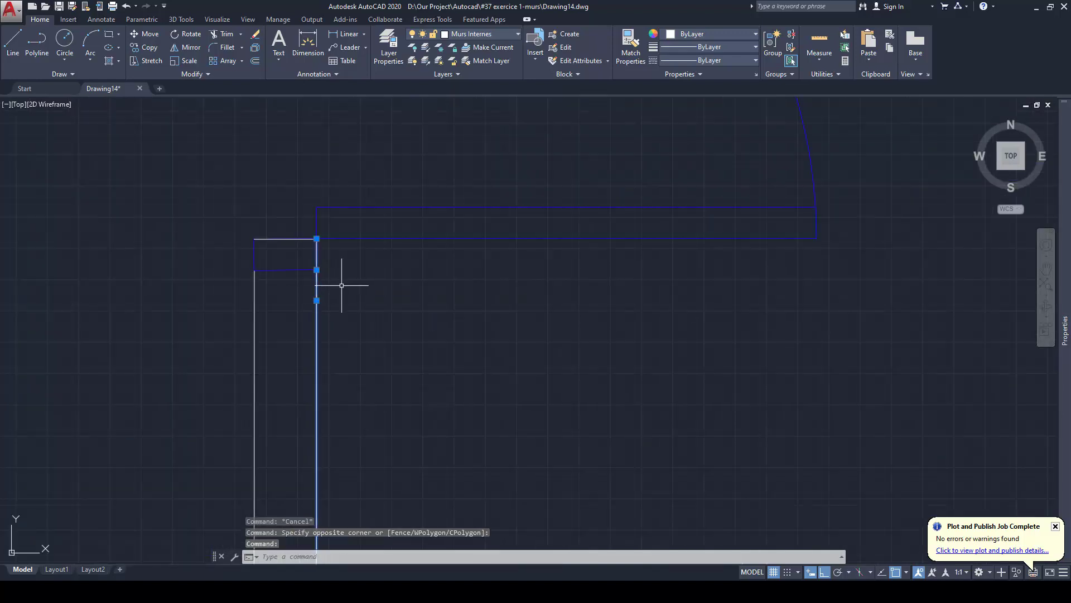
key("Delete")
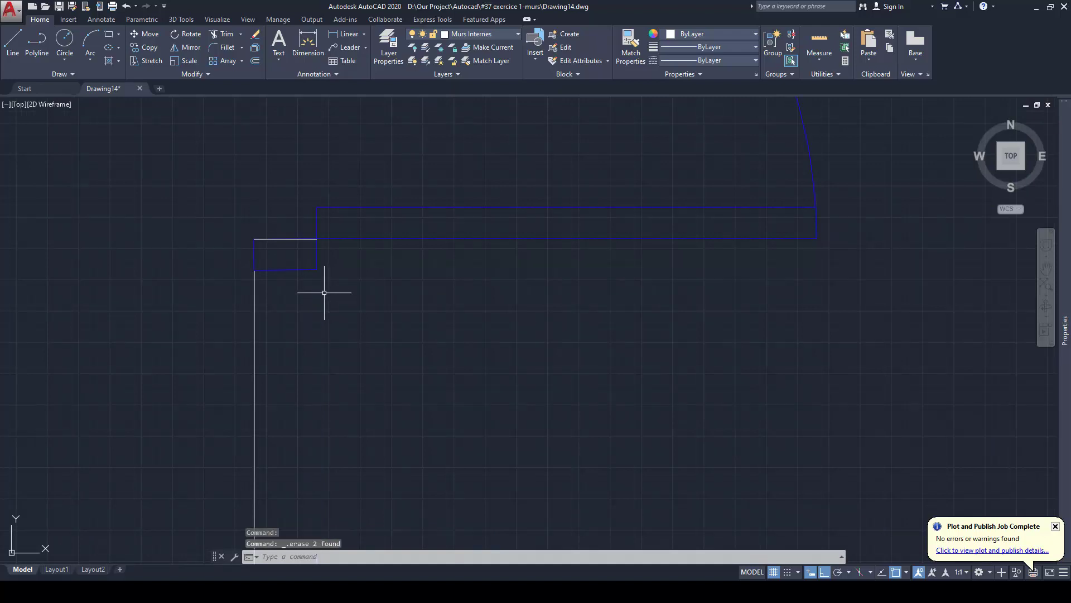
Shorten the right wall line below the left-hand vertical wall's door to the outer edge of the door frame
left_click(325, 300)
left_click(316, 280)
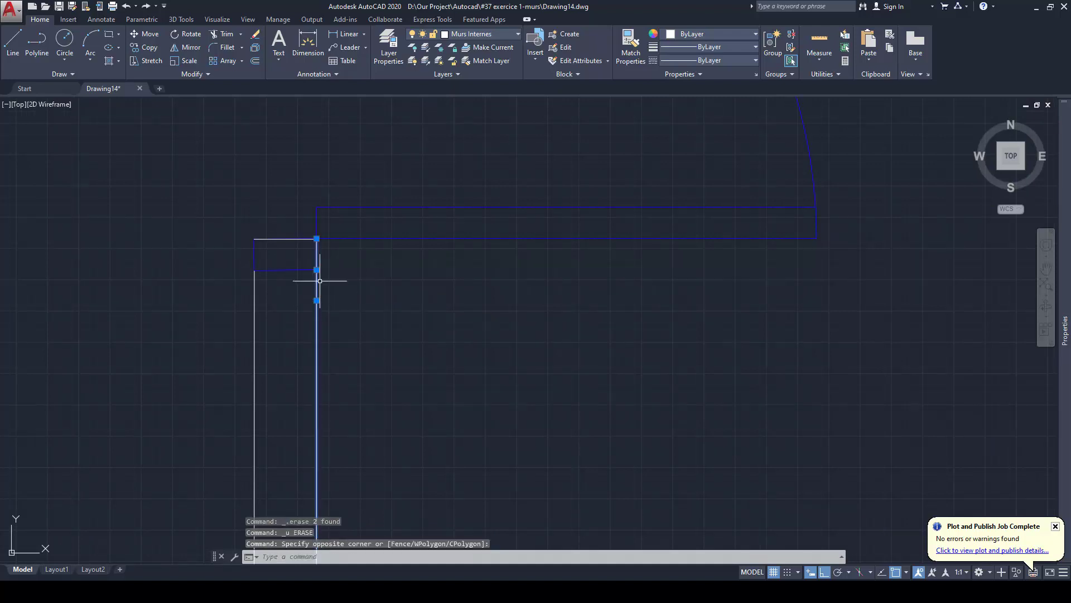
left_click(316, 239)
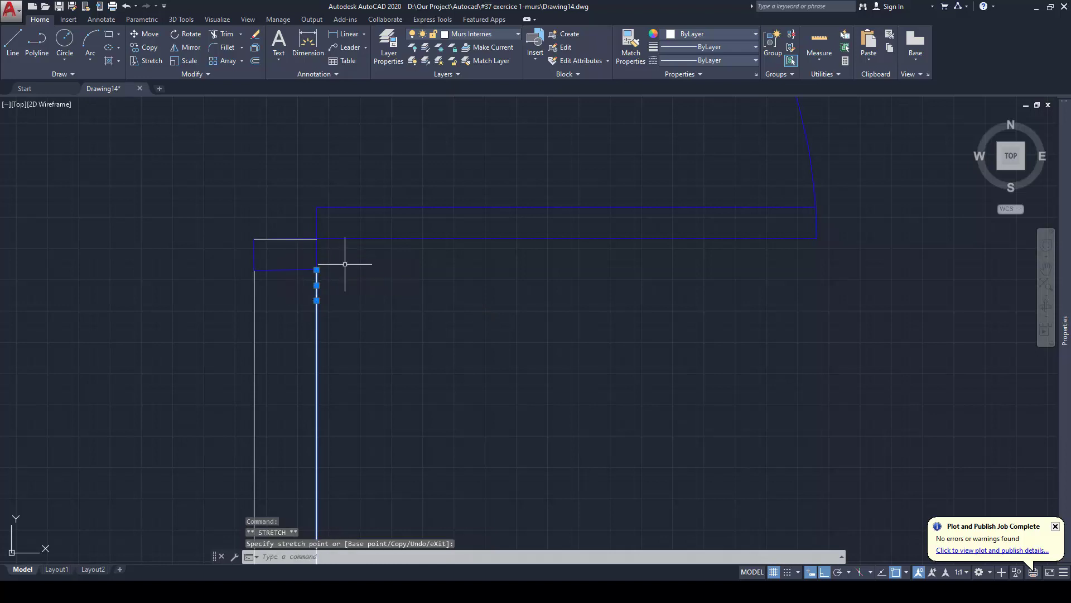
key("Escape")
key("Escape")
key("Escape")
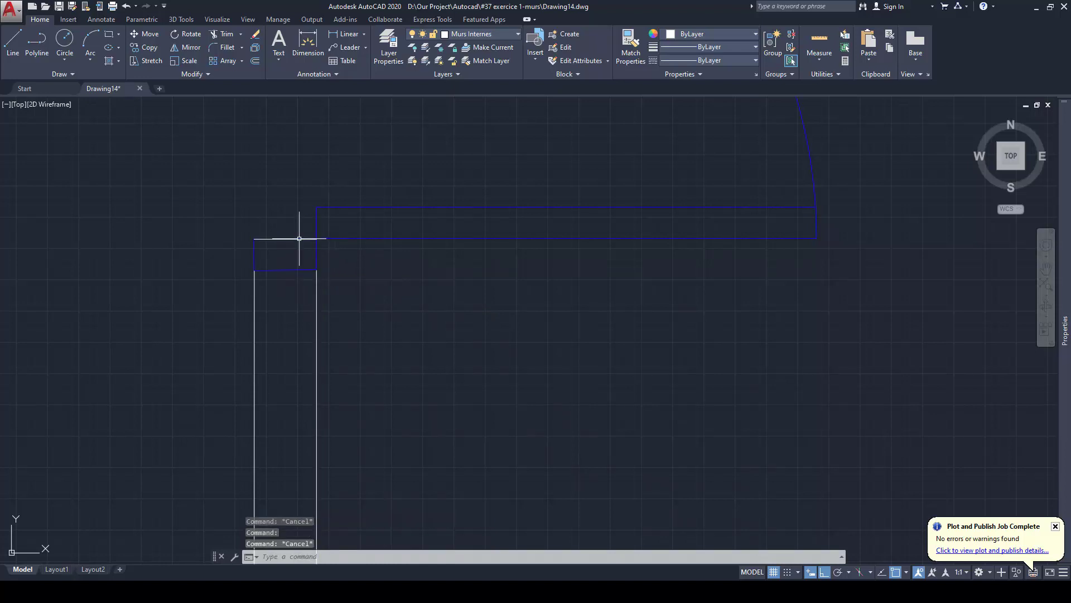
Move the wall's end line below the left-hand door down to the outer edge of the door frame
type("m")
key("Return")
left_click(306, 239)
key("Return")
left_click(317, 239)
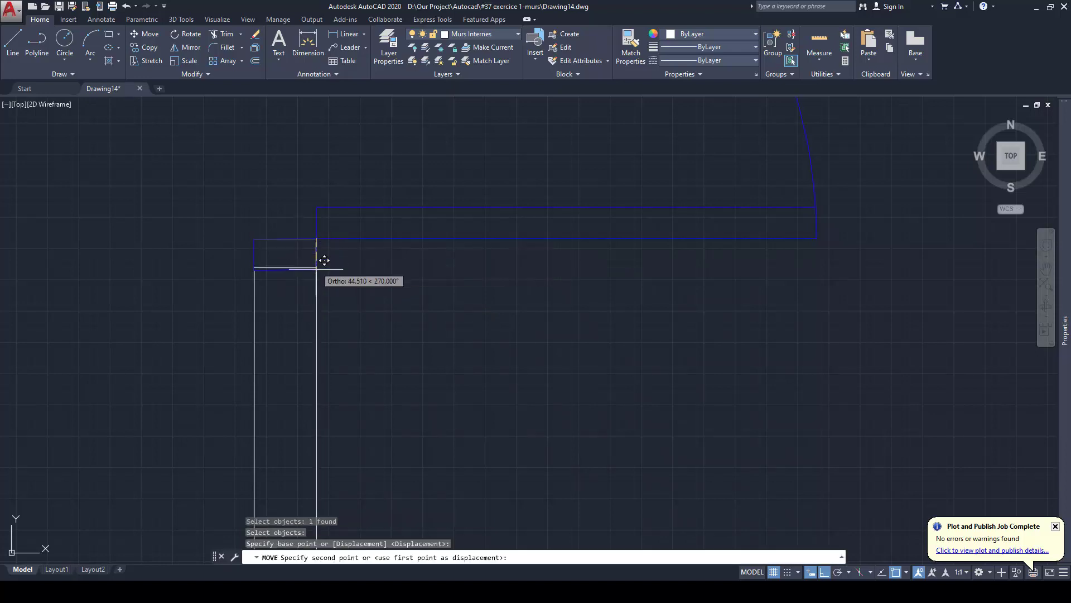
left_click(316, 273)
key("Escape")
scroll(341, 270, "down", 2)
middle_click_drag(346, 267, 384, 405)
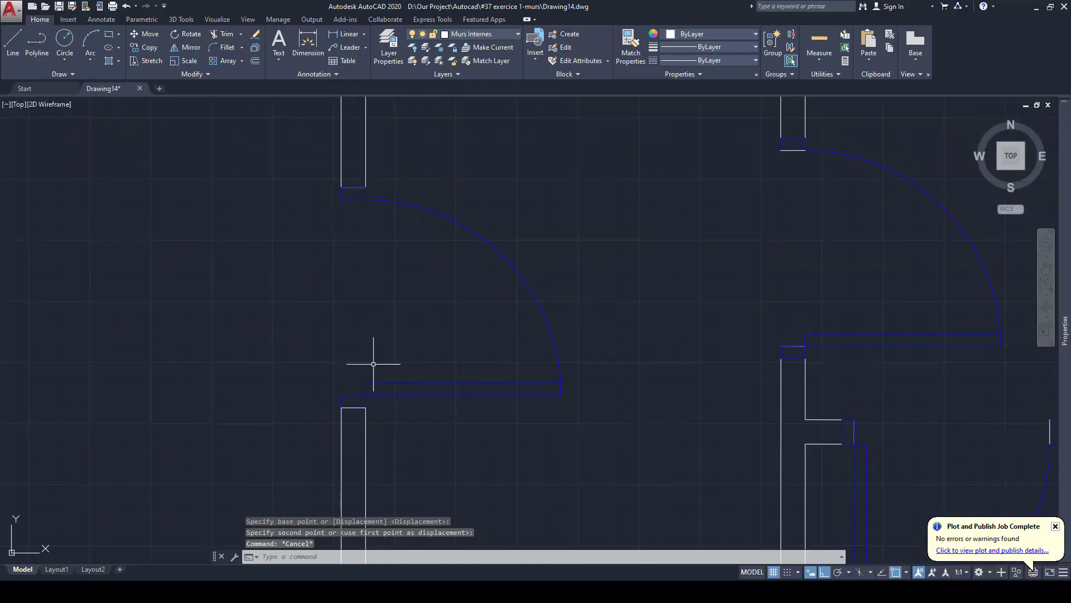
scroll(350, 210, "up", 1)
left_click(371, 228)
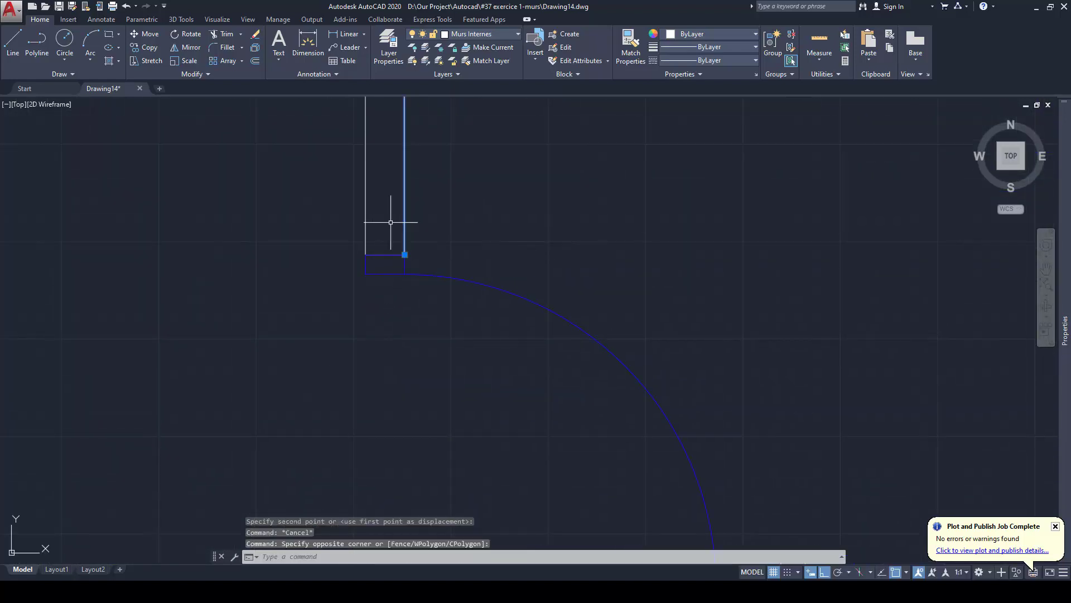
left_click(371, 227)
key("Escape")
Move the wall's end line above the right-hand vertical wall's door up to the outer edge of the door frame
scroll(374, 240, "down", 2)
middle_click_drag(589, 290, 467, 289)
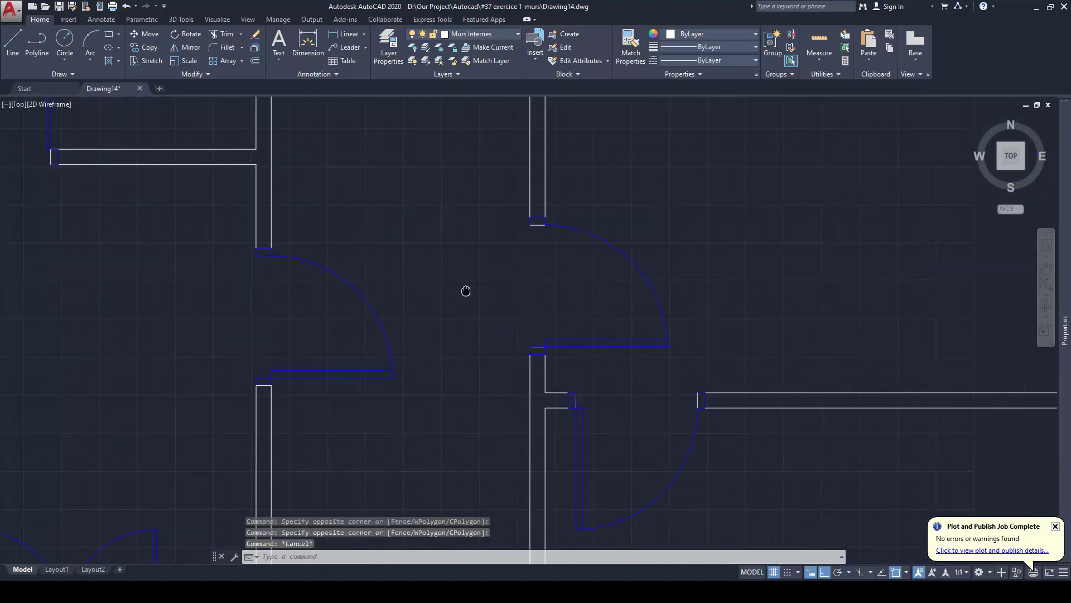
type("m")
key("Return")
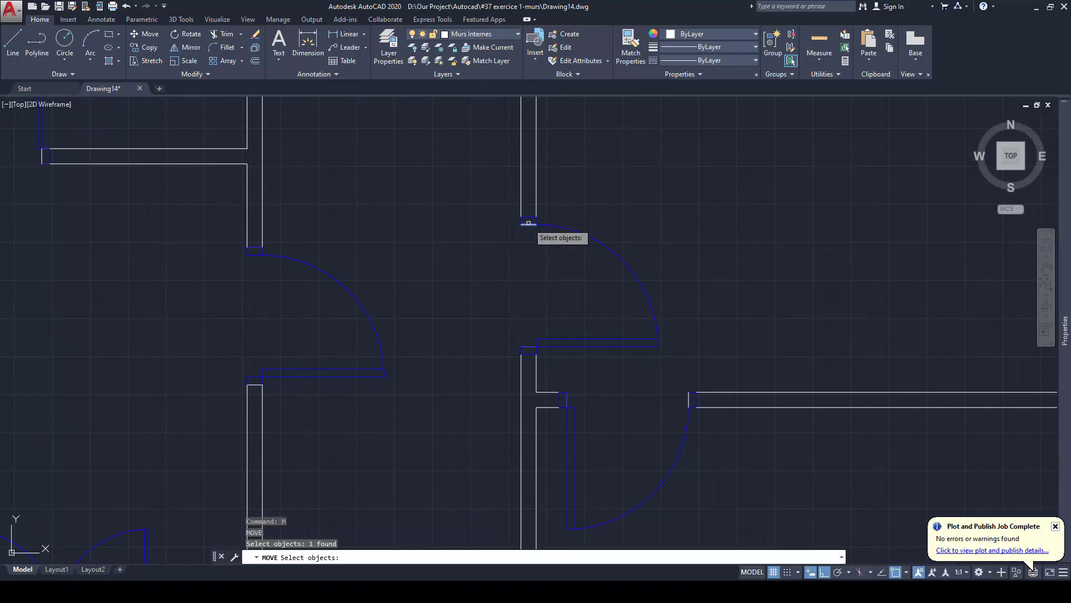
key("Return")
left_click(536, 224)
left_click(536, 217)
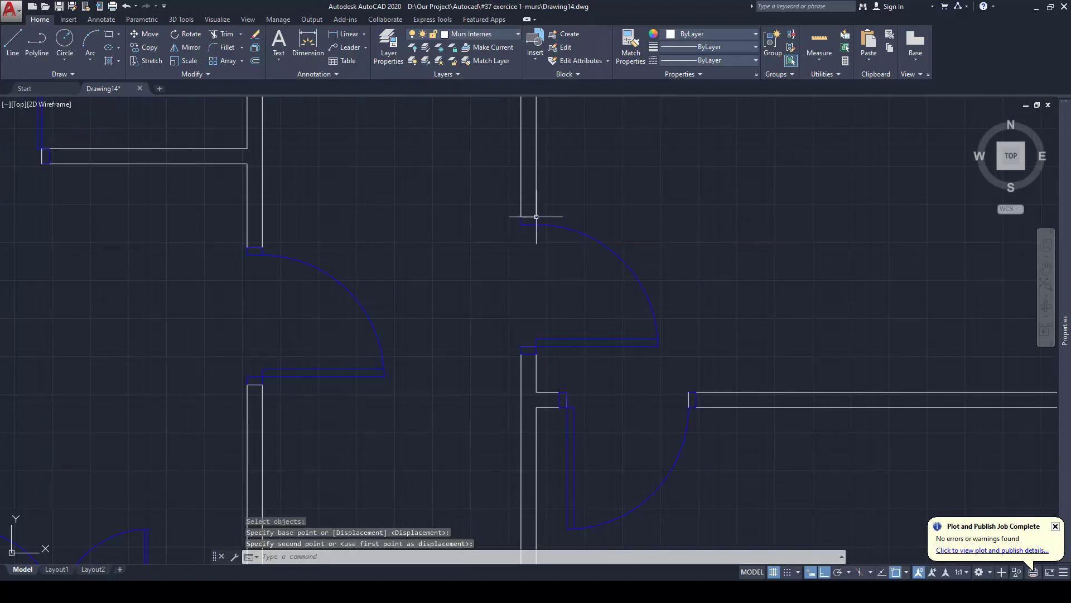
Move the wall's end line right of the horizontal wall's door to the outer edge of the door frame
key("Return")
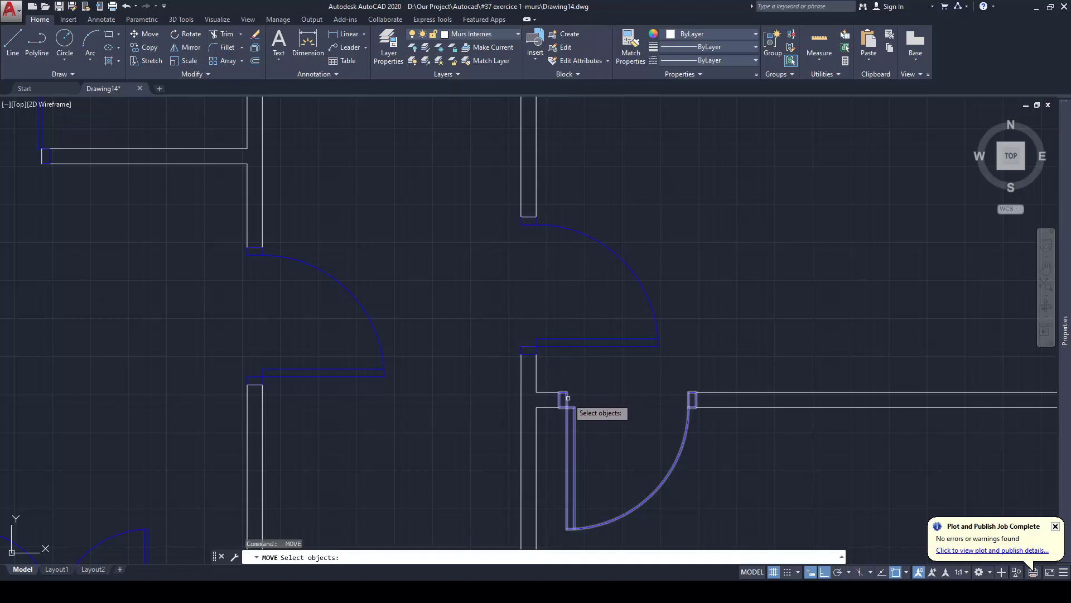
scroll(692, 397, "up", 6)
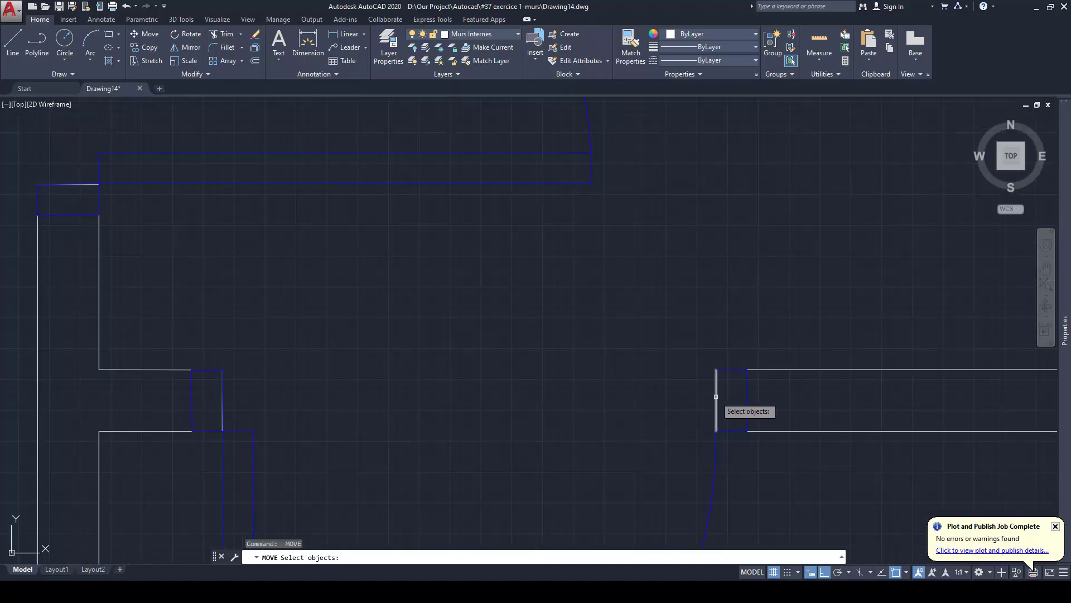
left_click(716, 396)
key("Return")
left_click(717, 369)
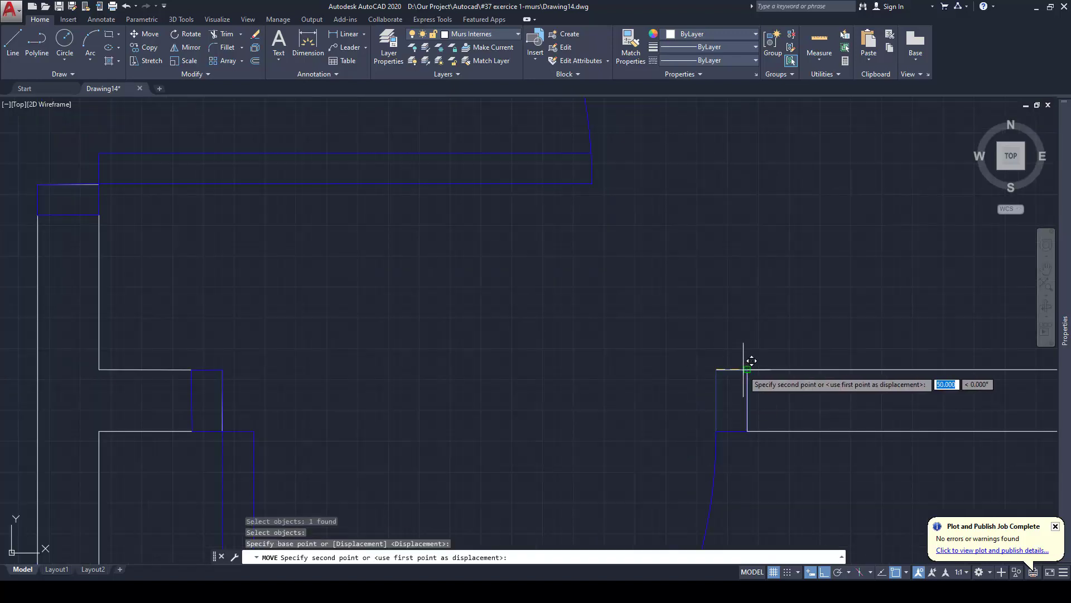
left_click(747, 368)
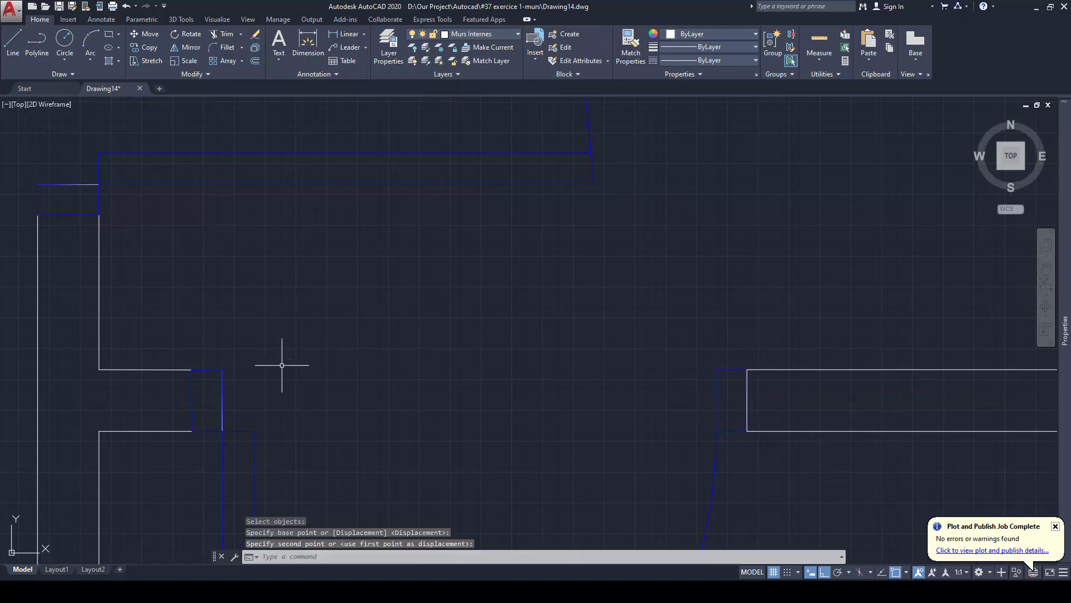
key("Escape")
Send the horizontal wall's door block to the back of the draw order, behind the wall's end line
left_click(251, 433)
left_click(244, 431)
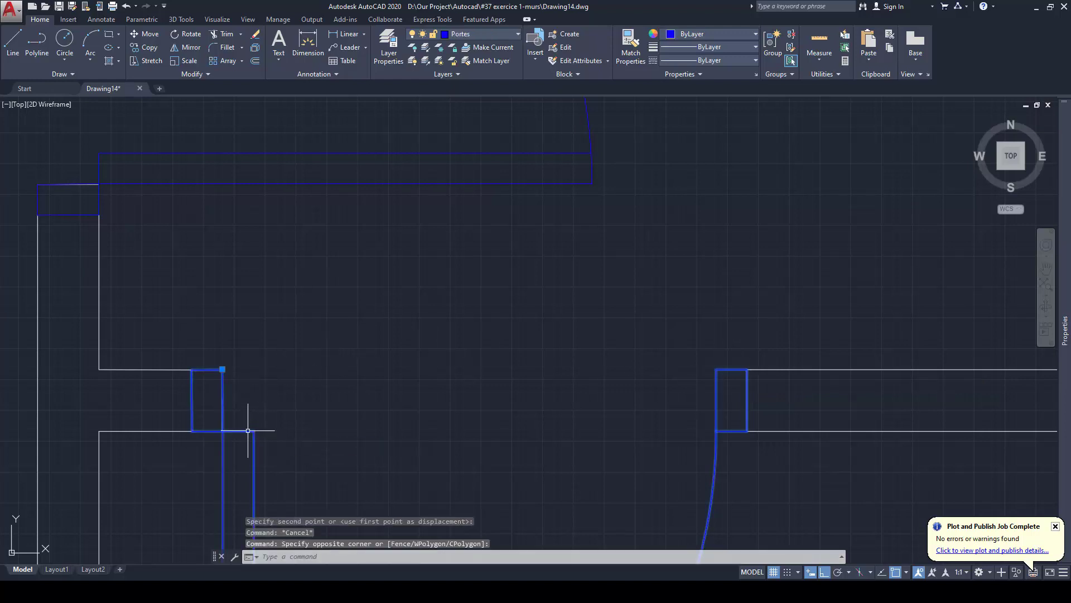
right_click(248, 432)
mouse_move(353, 297)
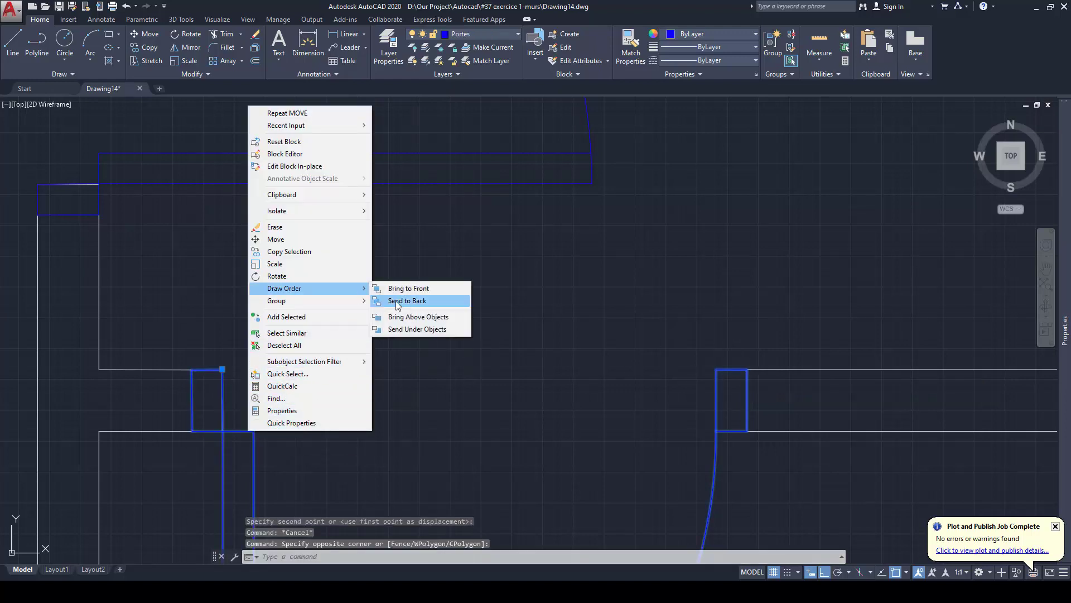
left_click(411, 303)
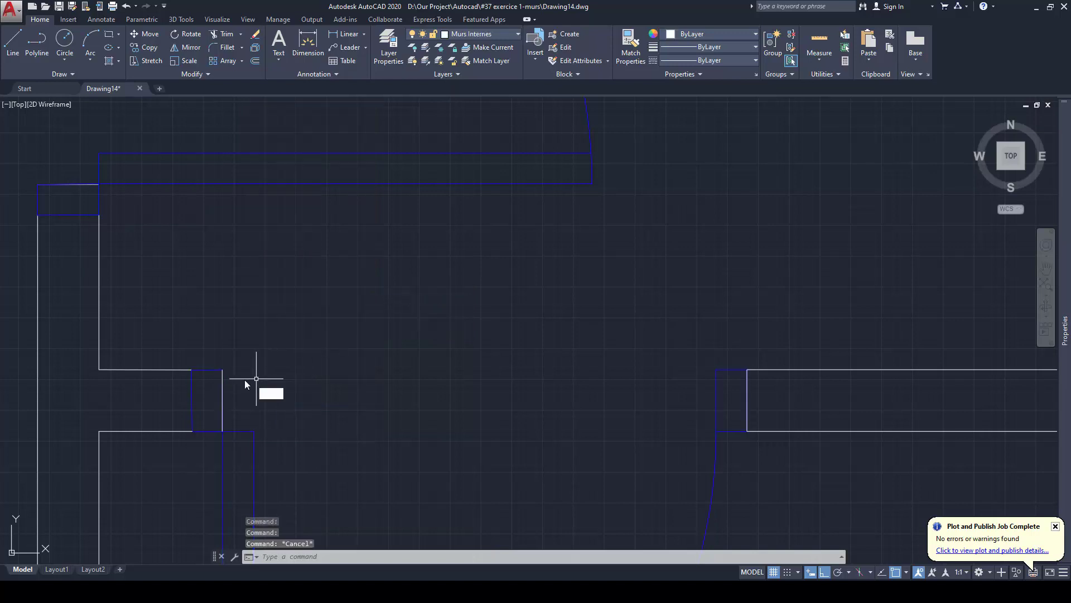
Move the wall's end line left of the horizontal wall's door to the outer edge of the door frame
type("m")
key("Return")
key("Return")
left_click(224, 372)
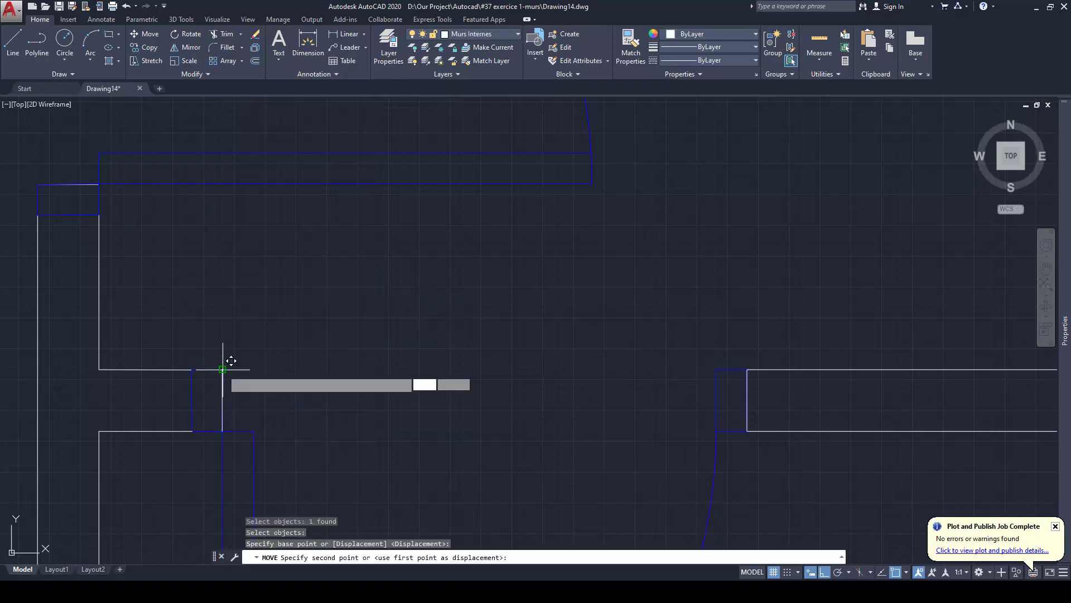
key("Escape")
scroll(332, 356, "down", 5)
scroll(325, 324, "down", 1)
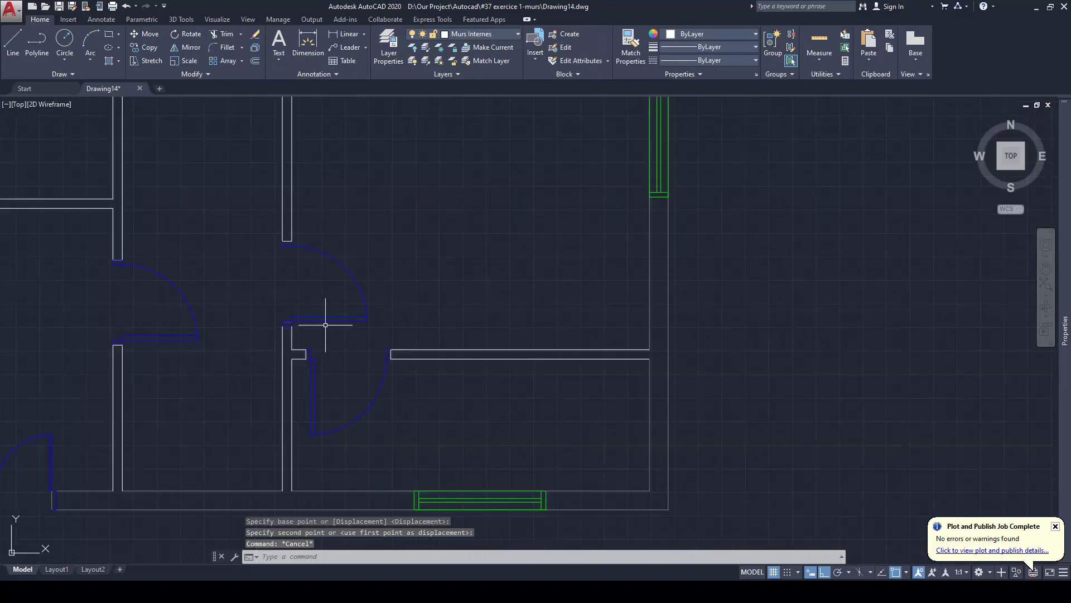
Send the right-hand vertical wall's door block to the back of the draw order, behind the wall's end line
middle_click_drag(311, 291, 373, 299)
scroll(346, 330, "up", 3)
scroll(357, 328, "up", 2)
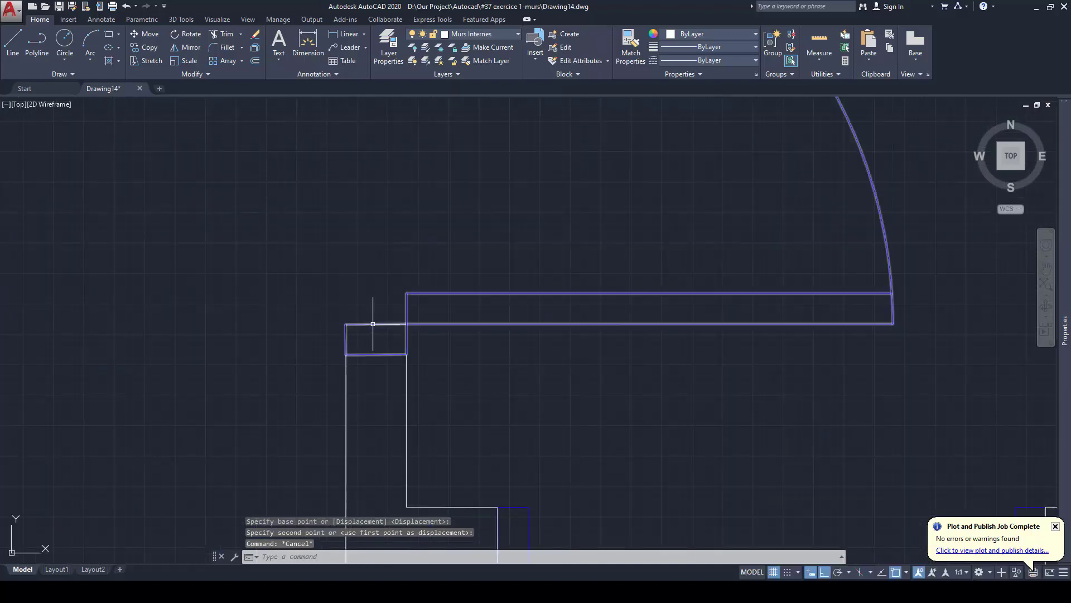
left_click(417, 323)
right_click(424, 321)
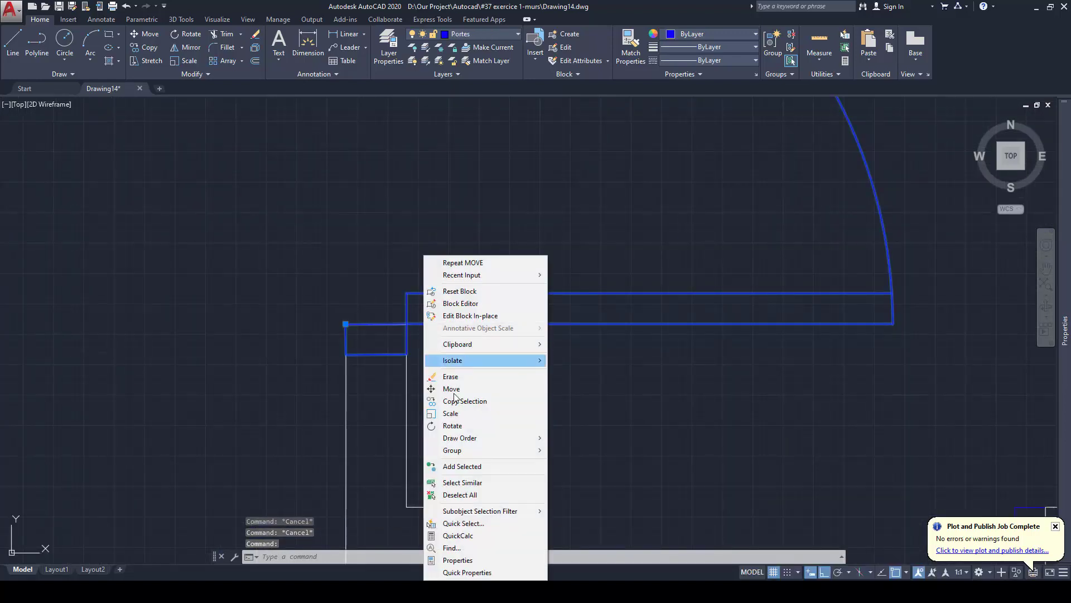
mouse_move(463, 438)
left_click(585, 449)
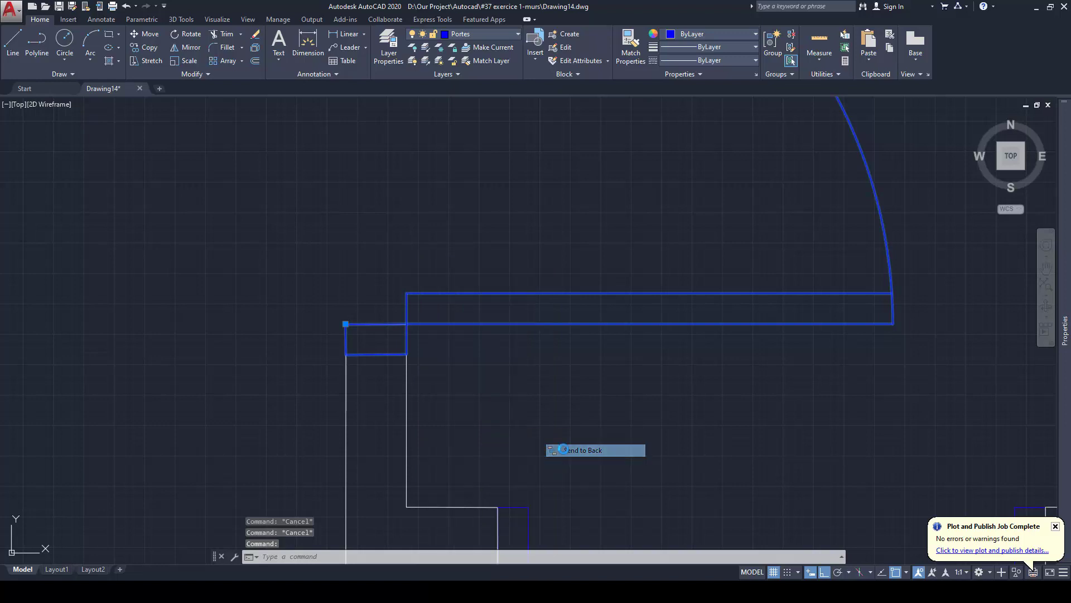
Move the wall's end line below the right-hand vertical wall's door down to the outer edge of the door frame
type("m")
key("Return")
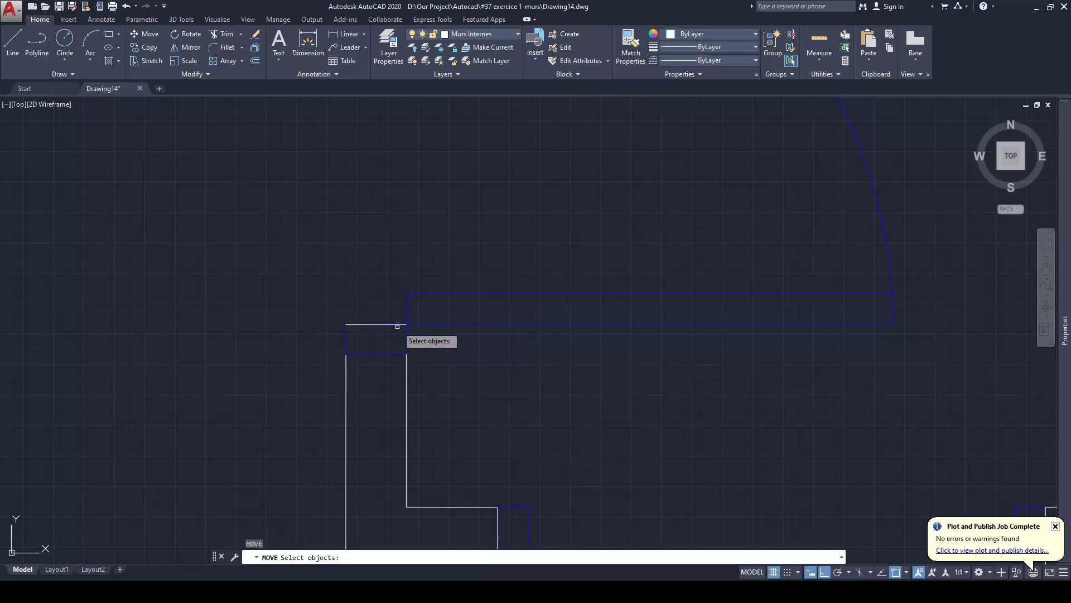
key("Return")
left_click(406, 325)
left_click(407, 354)
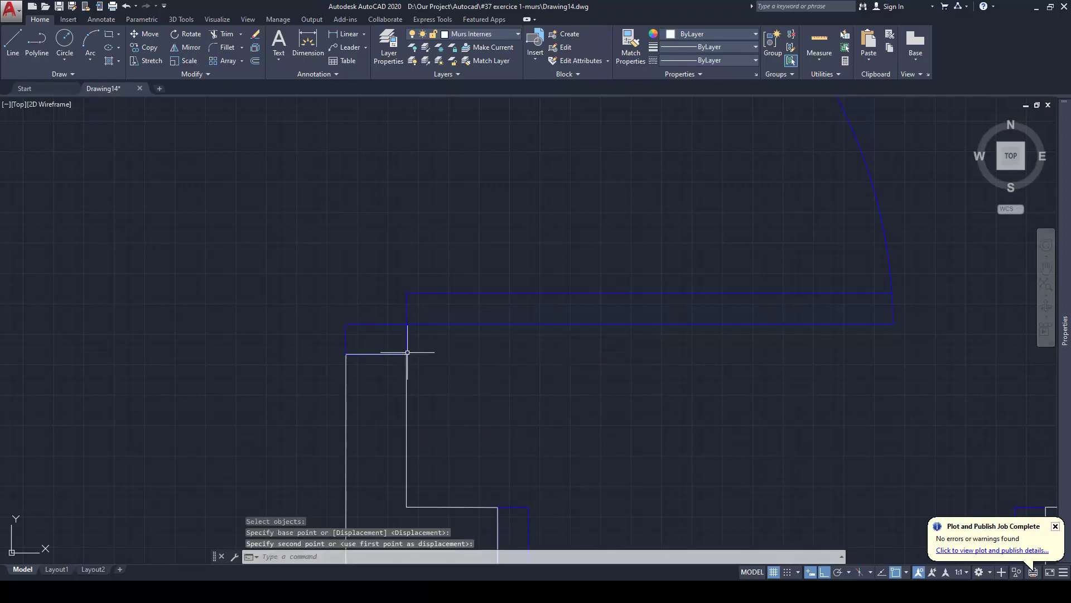
Shorten the upper wall line left of the interior double door in the horizontal wall to the outer edge of the door frame
scroll(430, 383, "down", 4)
scroll(431, 382, "down", 2)
middle_click_drag(451, 288, 507, 411)
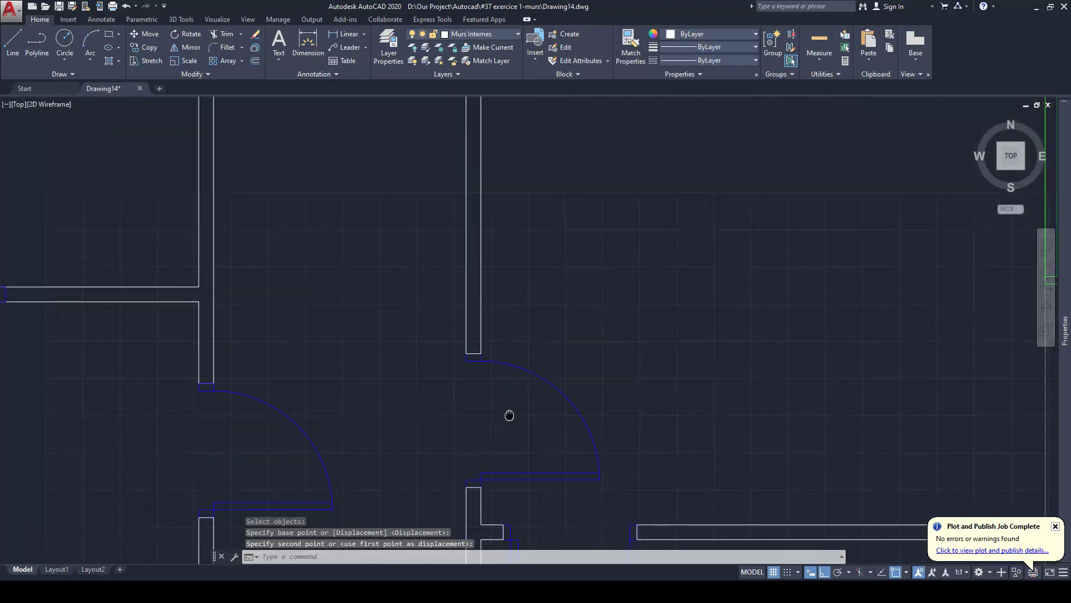
scroll(506, 411, "down", 4)
scroll(370, 411, "up", 4)
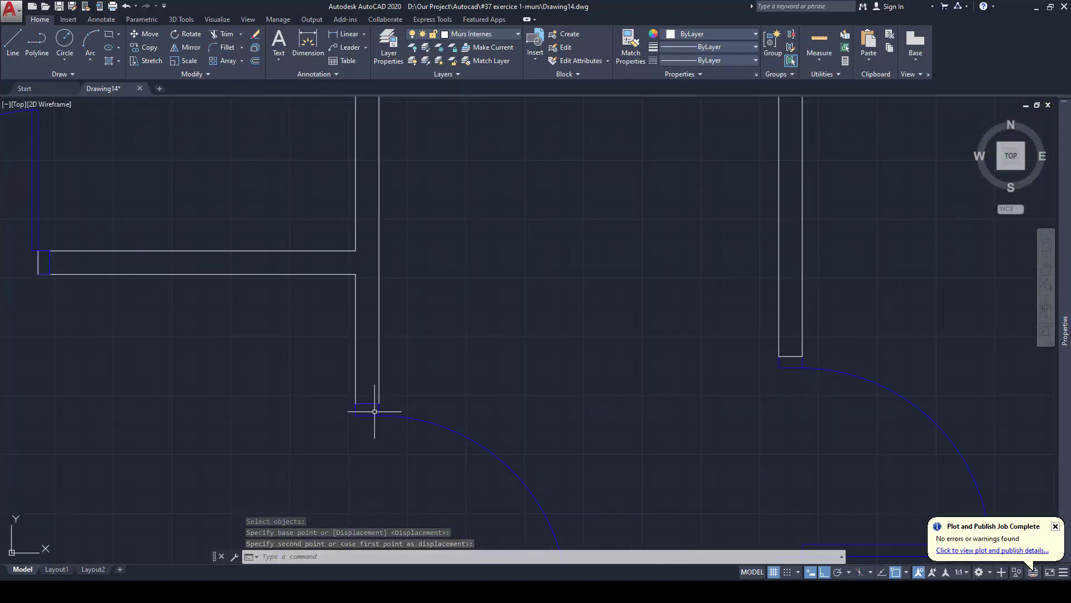
scroll(371, 407, "down", 6)
scroll(407, 299, "up", 4)
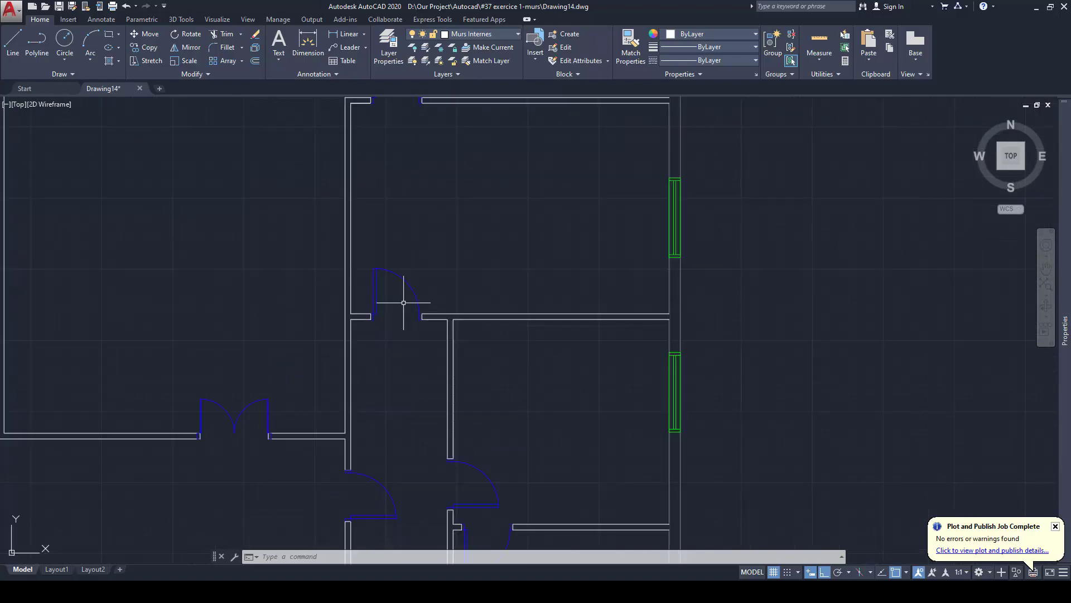
scroll(420, 332, "down", 4)
middle_click_drag(375, 365, 451, 256)
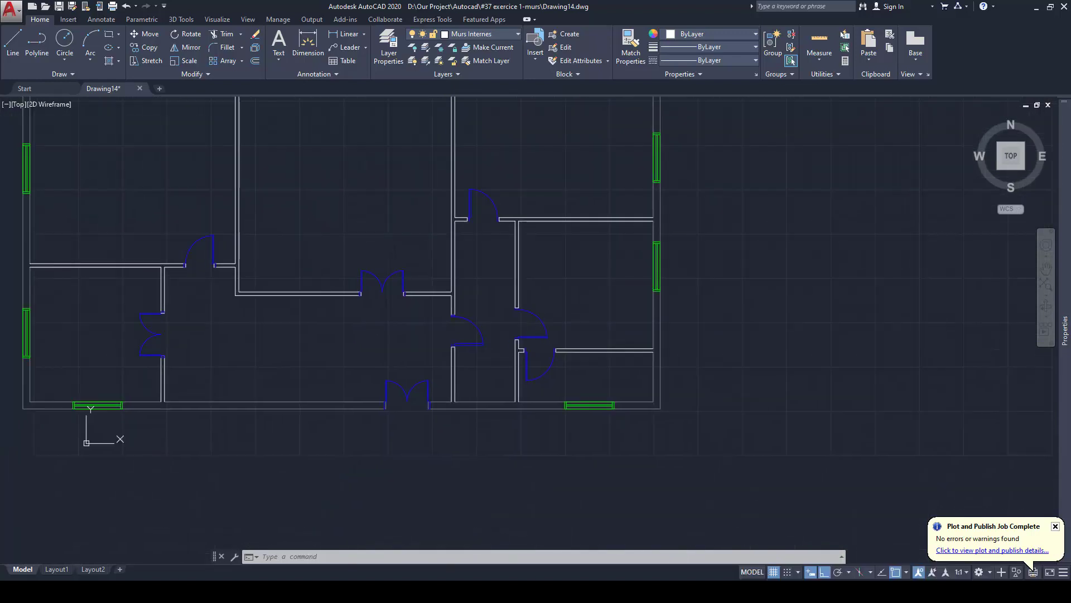
scroll(375, 293, "up", 8)
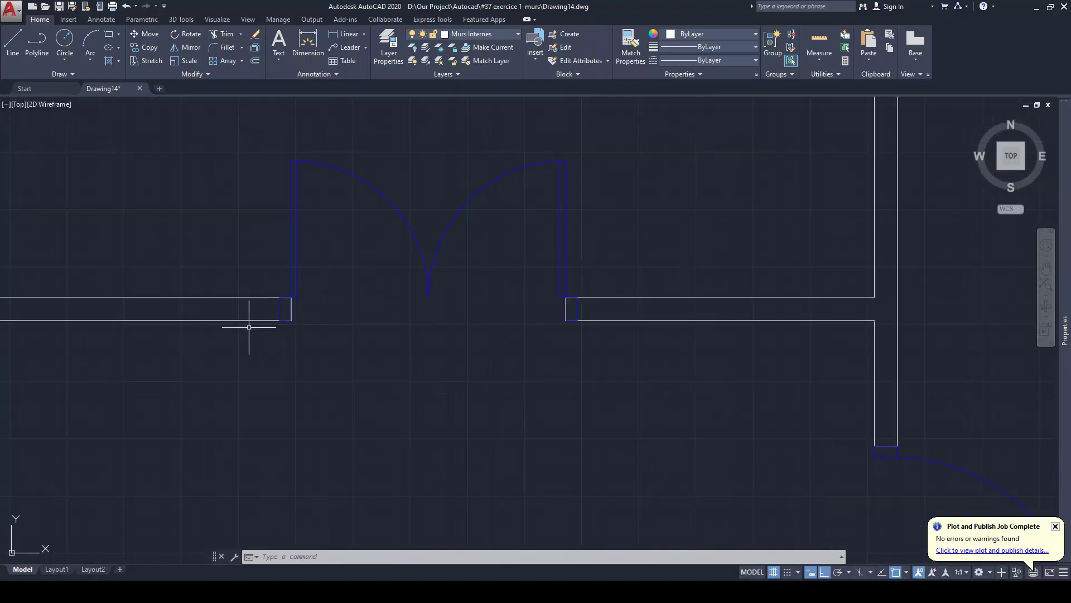
left_click(248, 328)
left_click(280, 296)
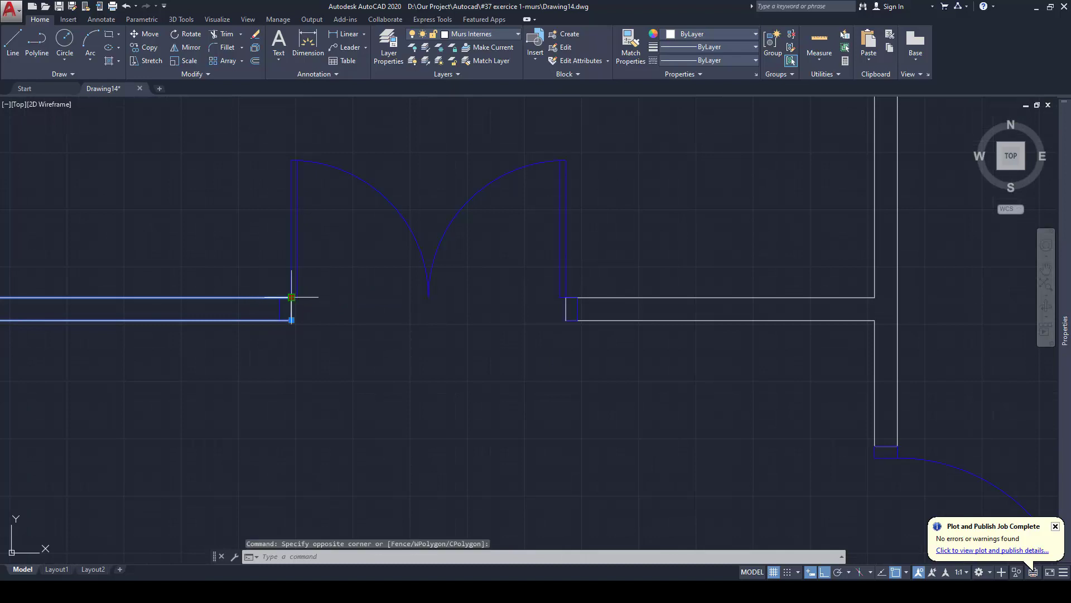
left_click(291, 298)
left_click(279, 297)
Shorten the lower wall line left of the interior double door to the outer edge of the door frame
key("Escape")
left_click(274, 327)
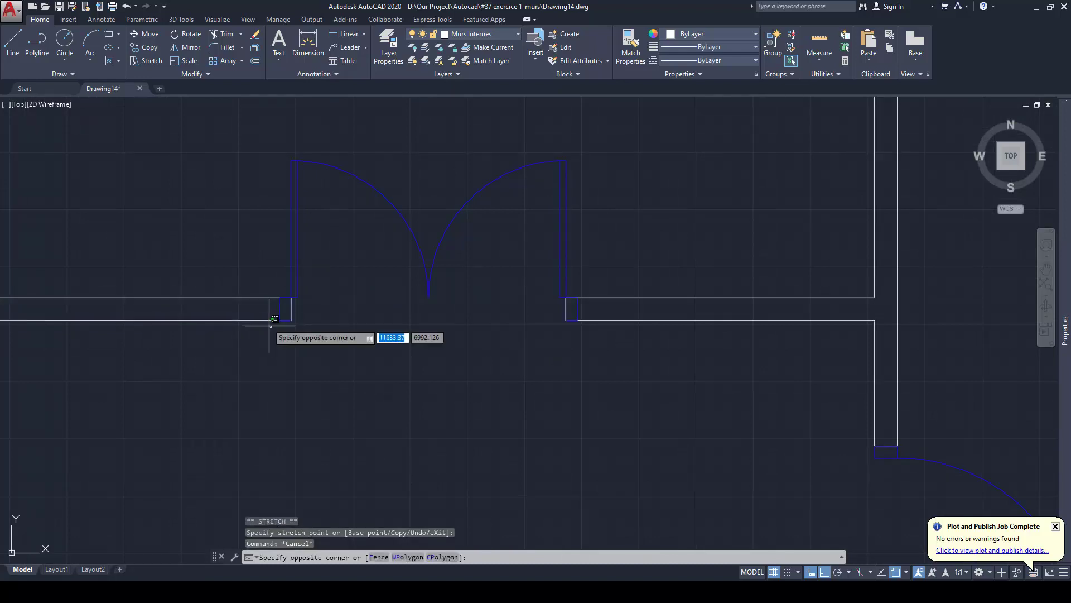
left_click(269, 318)
left_click(291, 320)
left_click(280, 320)
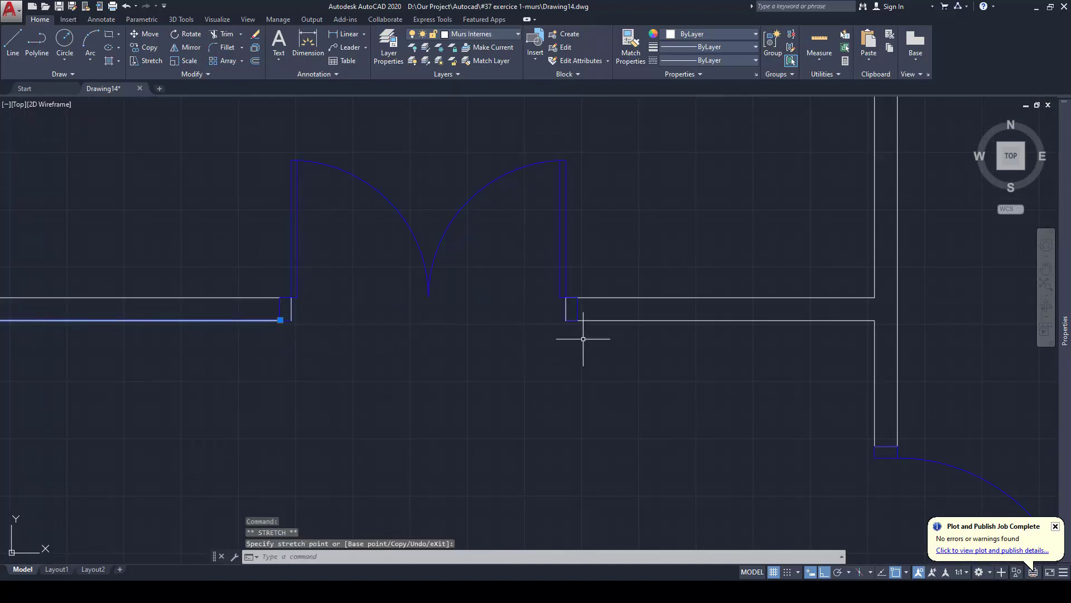
Shorten both wall lines right of the interior double door to the outer edge of the door frame
left_click(625, 346)
left_click(599, 288)
left_click(566, 298)
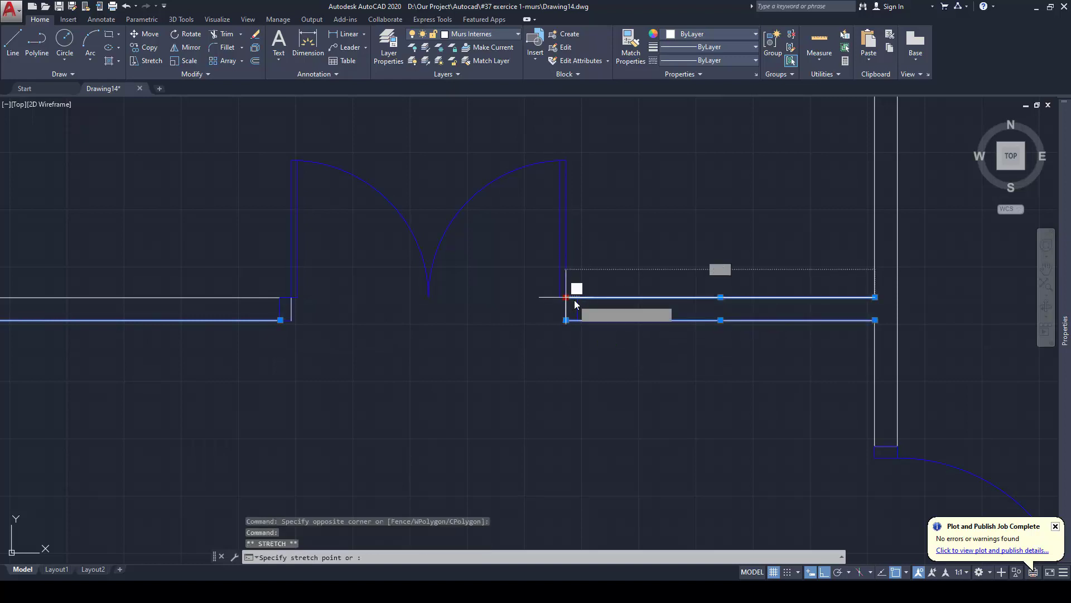
left_click(578, 297)
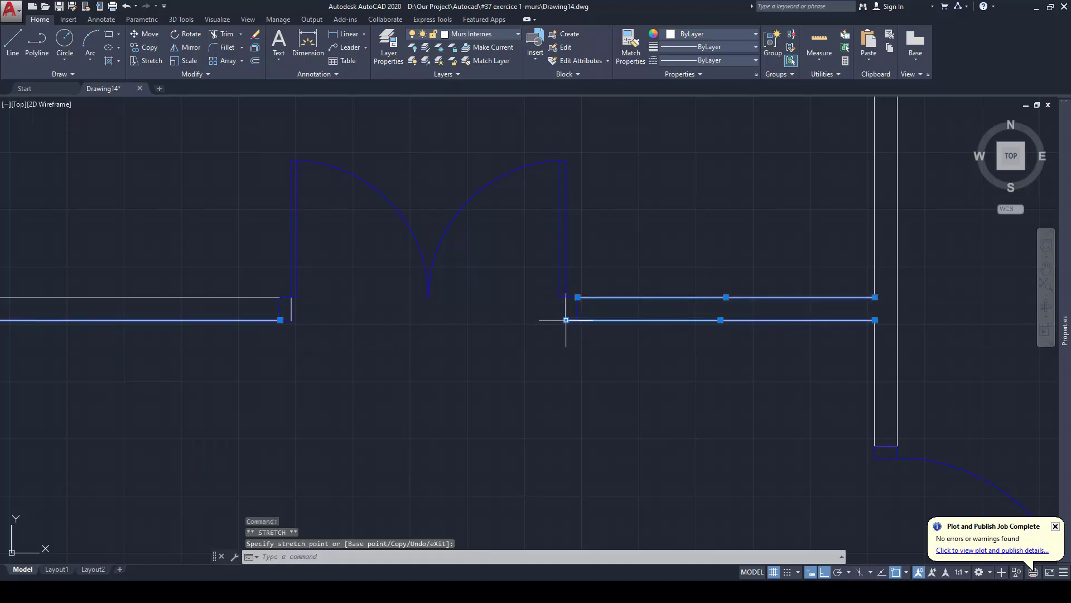
left_click(566, 320)
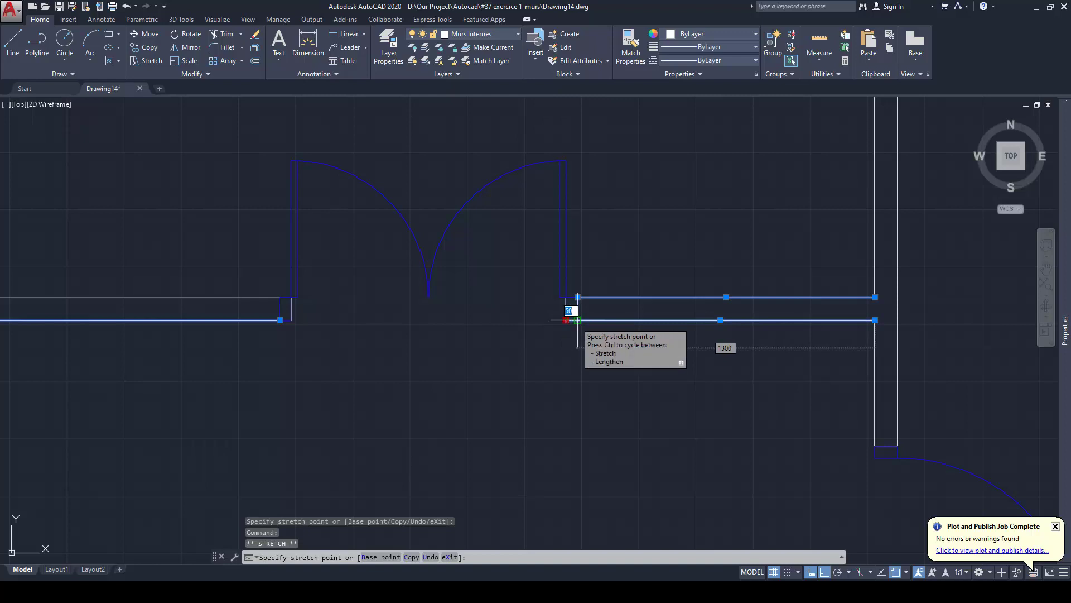
key("Escape")
Shorten both exterior wall lines right of the entrance double door to the outer edge of the door frame
scroll(574, 306, "down", 4)
mouse_move(581, 313)
middle_mouse_down()
mouse_move(569, 220)
mouse_move(565, 272)
mouse_move(563, 262)
middle_mouse_up()
left_click(628, 419)
left_click(623, 393)
scroll(623, 392, "up", 2)
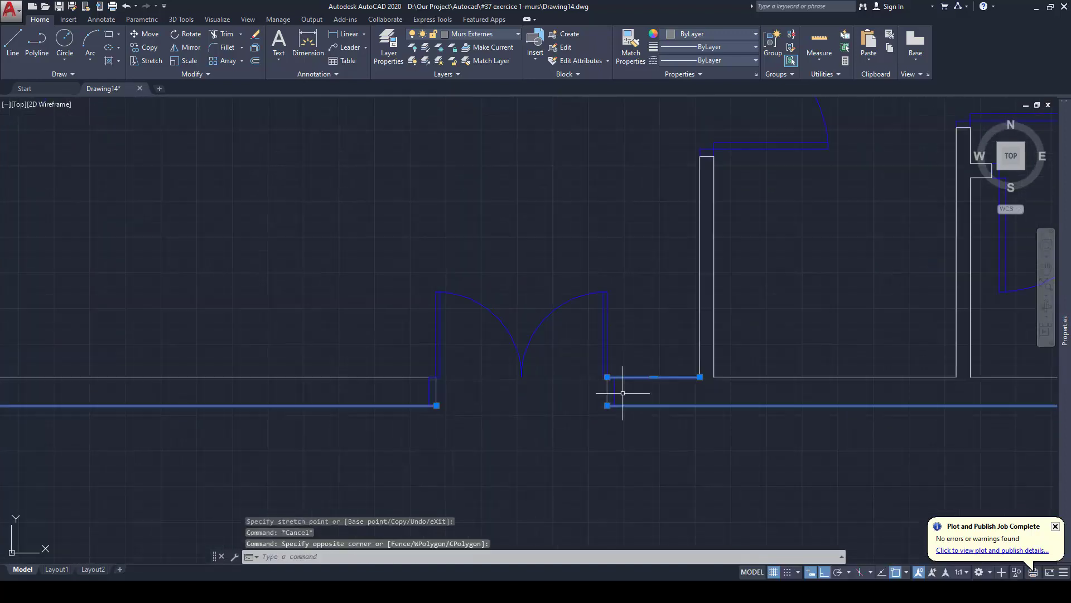
scroll(607, 391, "up", 2)
left_click(608, 368)
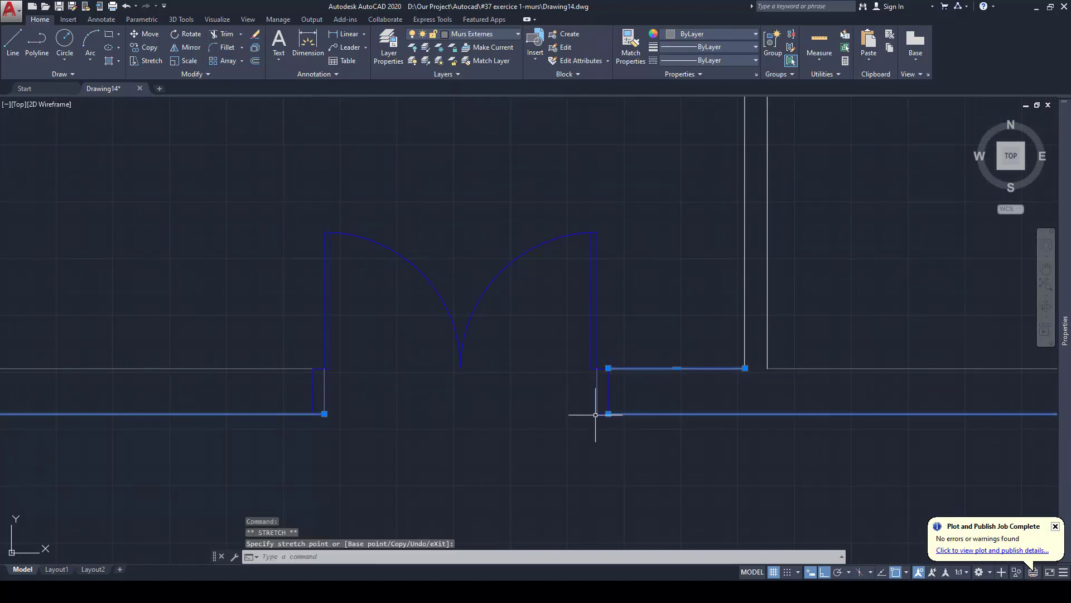
Shorten both exterior wall lines left of the entrance double door to the outer edge of the door frame
left_click(324, 414)
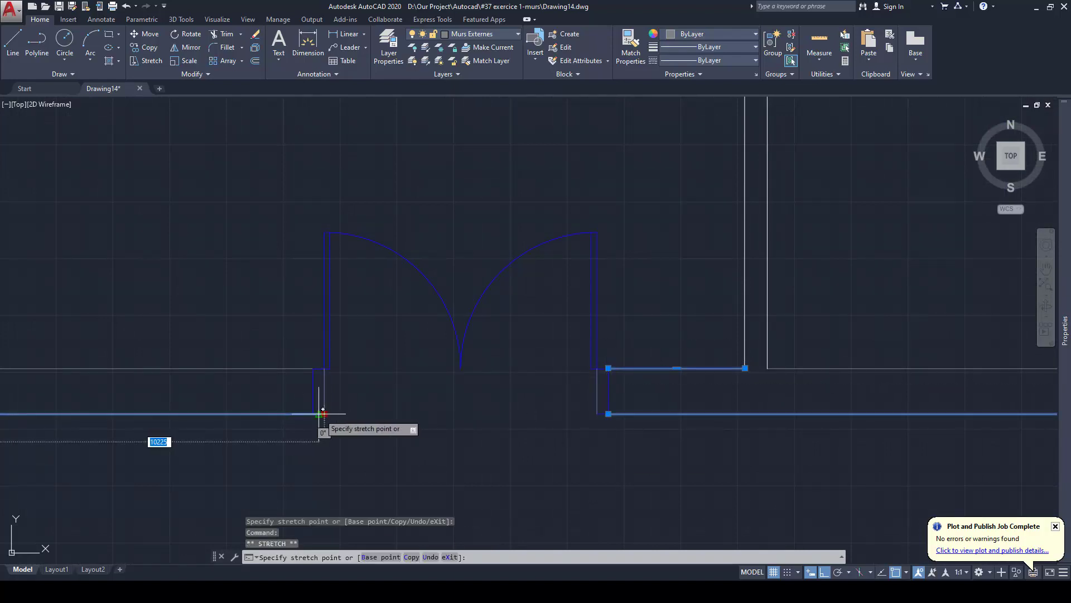
key("Escape")
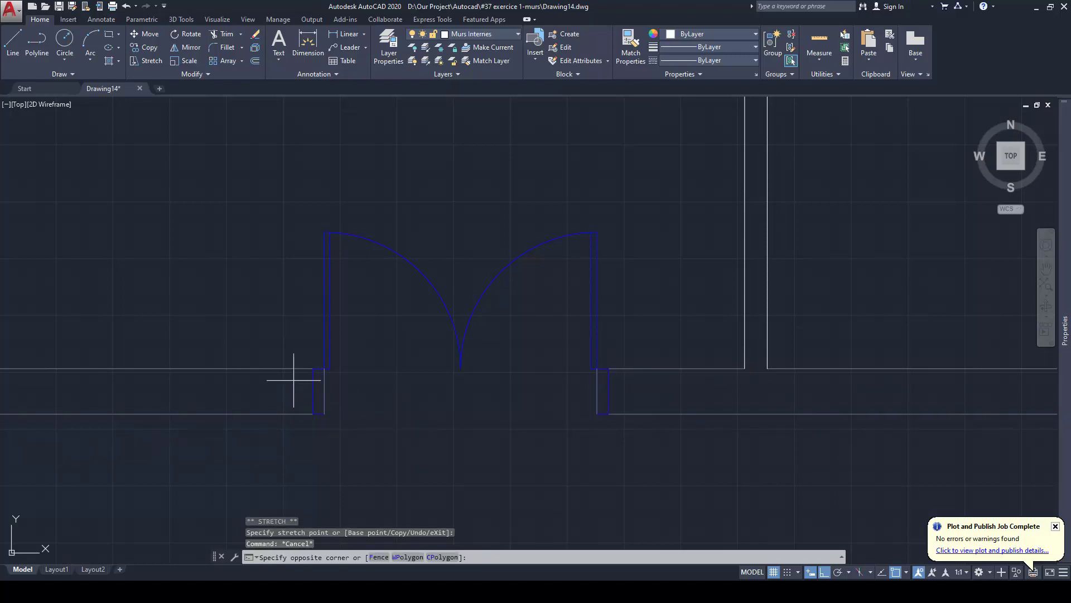
left_click(311, 358)
left_click(324, 368)
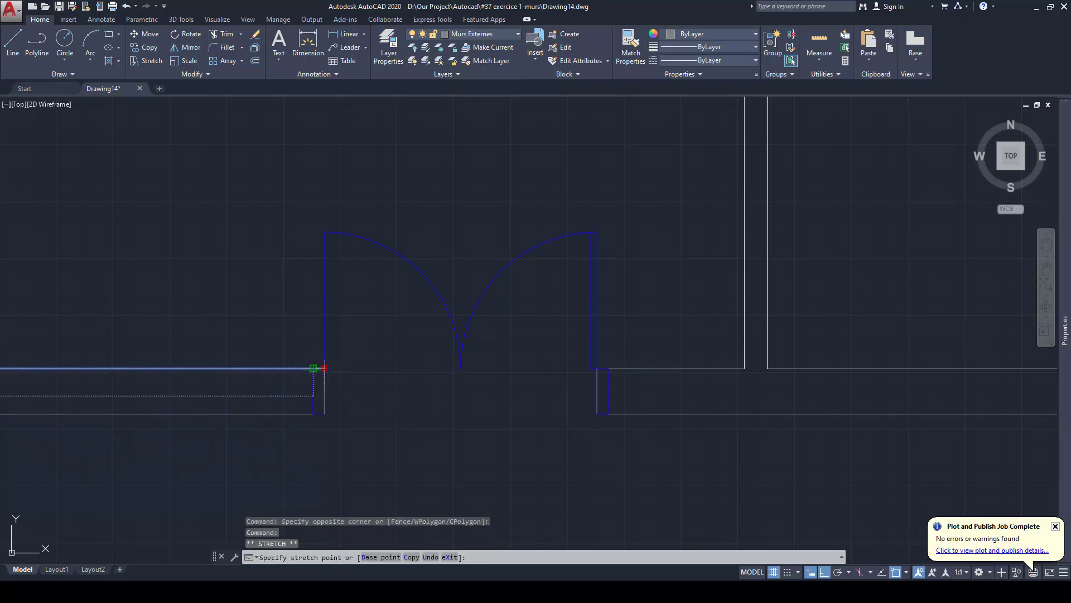
left_click(313, 368)
key("Escape")
Try to move the exterior wall's end line left of the entrance double door towards the frame's outer edge, and undo the move
type("m")
key("Return")
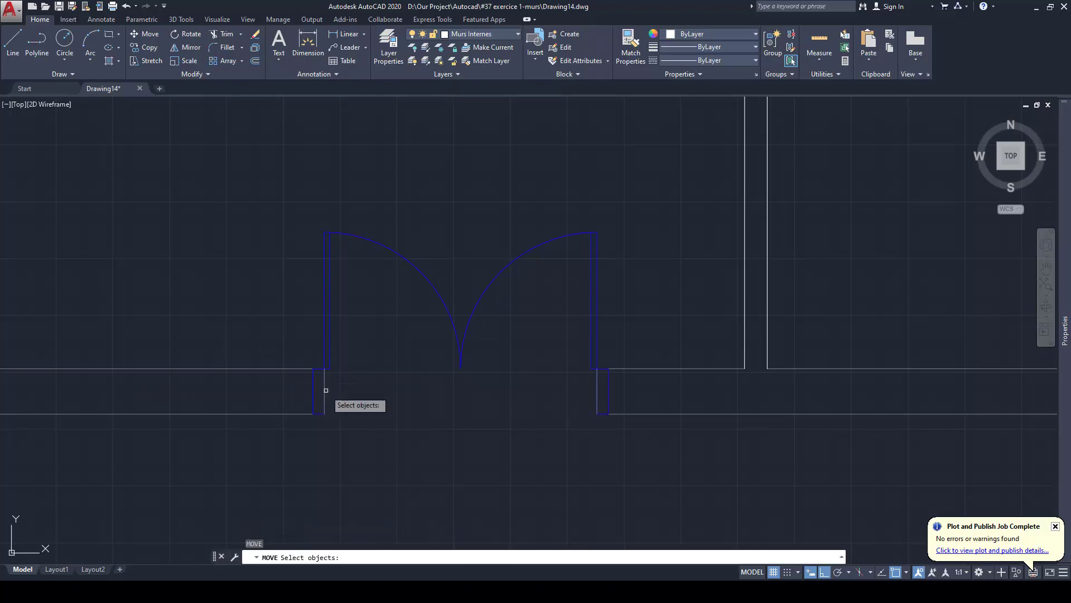
left_click(325, 390)
key("Return")
left_click(326, 384)
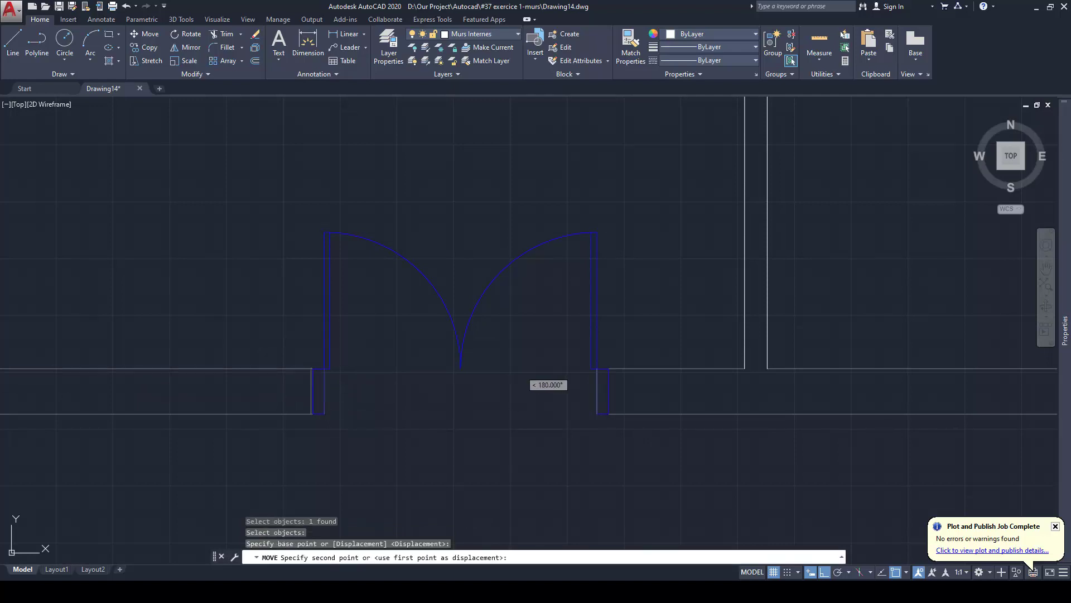
key("Escape")
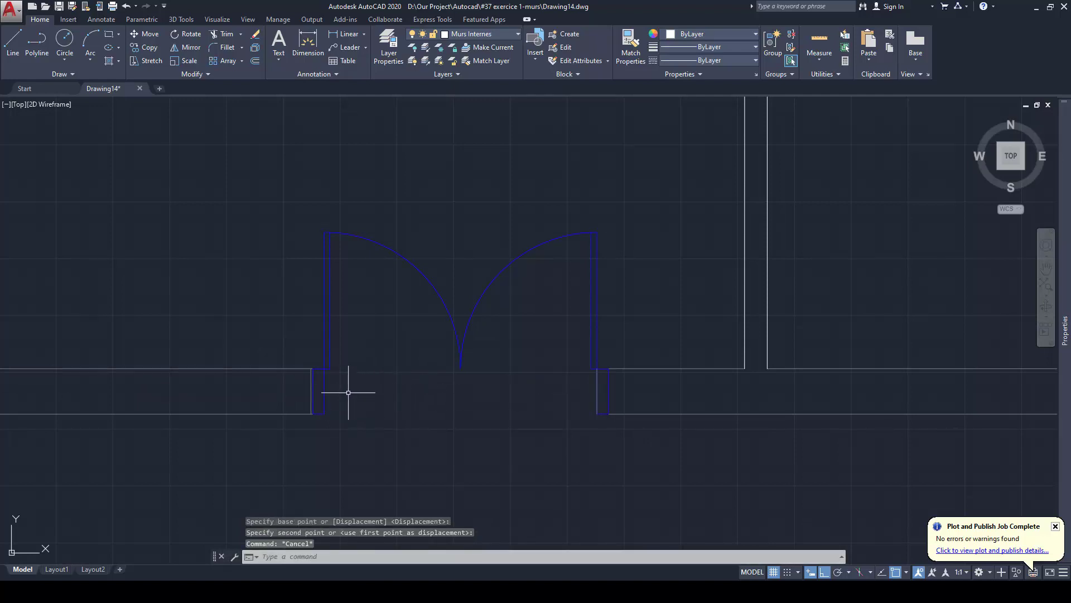
key("ctrl+z")
Move the exterior wall's end line left of the entrance double door to the outer corner of the door frame
type("m")
key("Return")
scroll(320, 388, "up", 3)
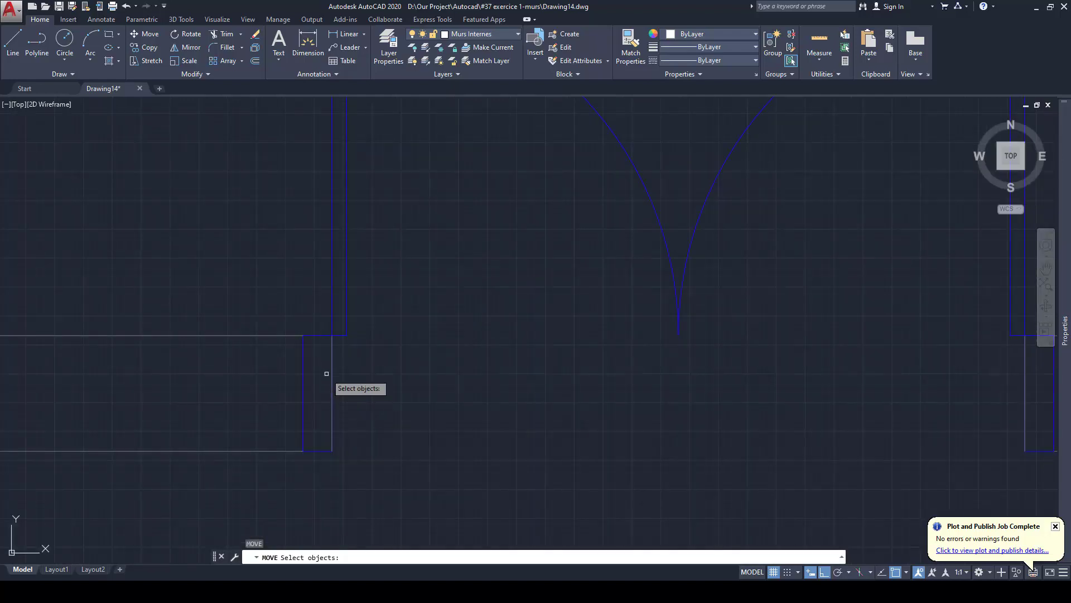
key("Return")
left_click(332, 335)
left_click(302, 335)
scroll(301, 338, "down", 3)
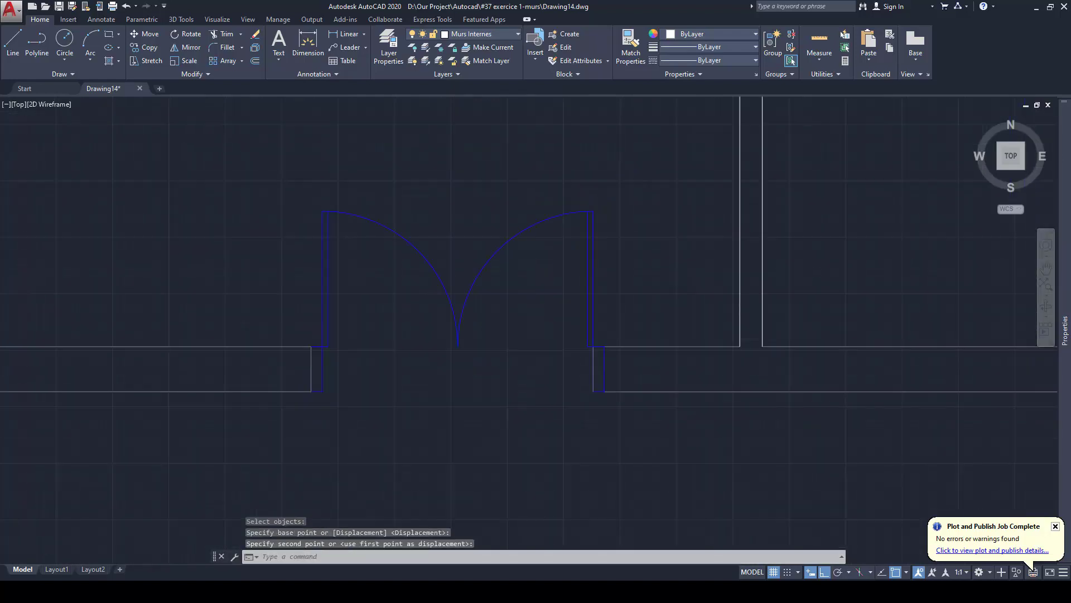
key("Escape")
Move the exterior wall's end line right of the entrance double door to the outer edge of the door frame
scroll(484, 367, "up", 2)
key("Return")
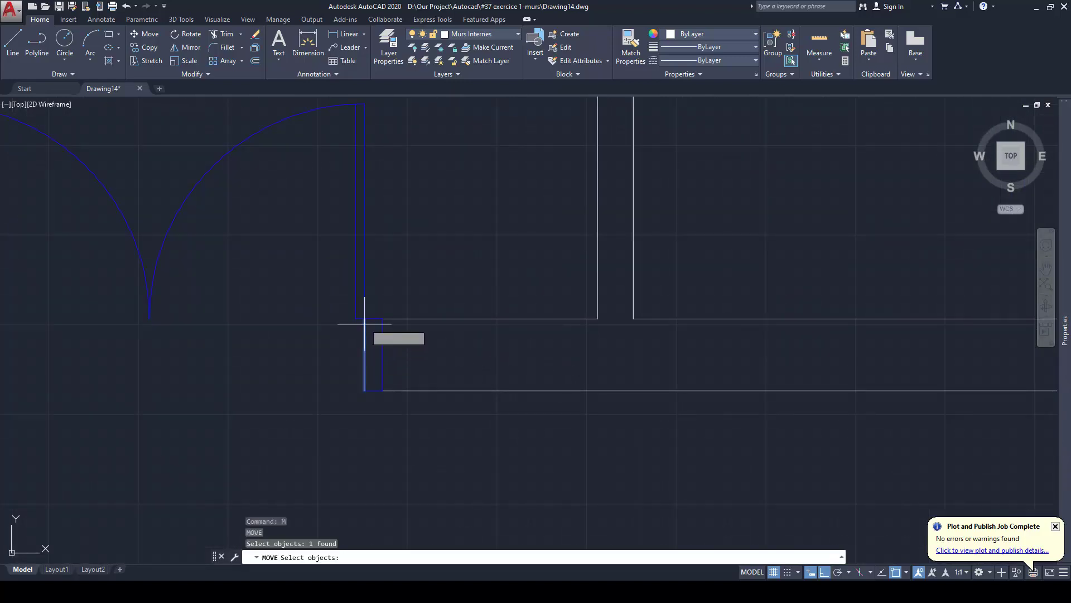
key("Return")
left_click(369, 315)
left_click(387, 312)
scroll(387, 312, "down", 3)
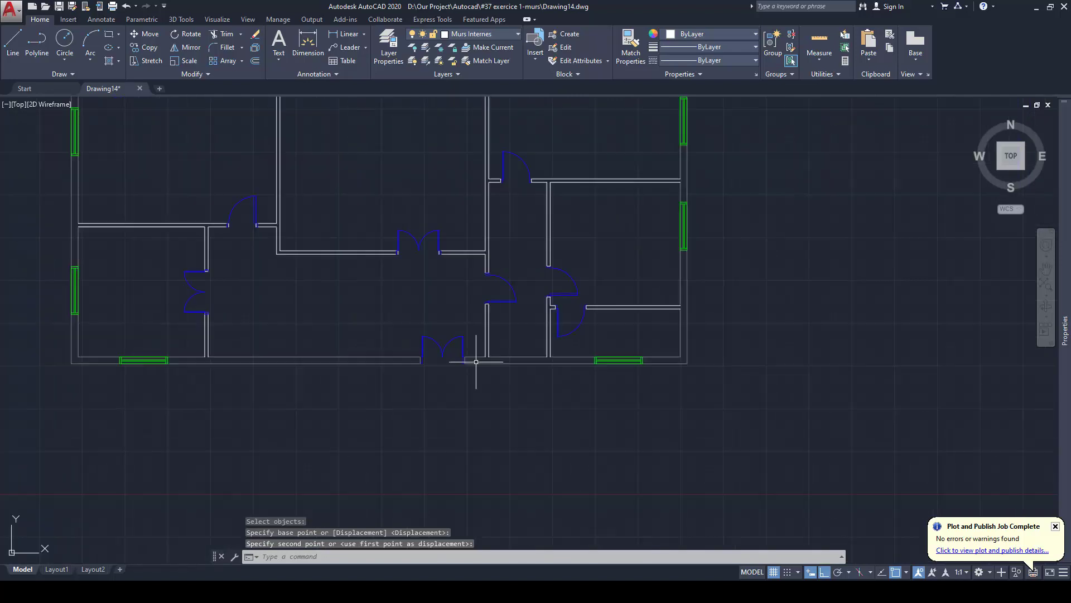
key("Escape")
Move the wall's end line left of the interior double door to the outer edge of the door frame
scroll(436, 360, "down", 3)
scroll(302, 352, "up", 3)
key("Escape")
scroll(522, 260, "up", 6)
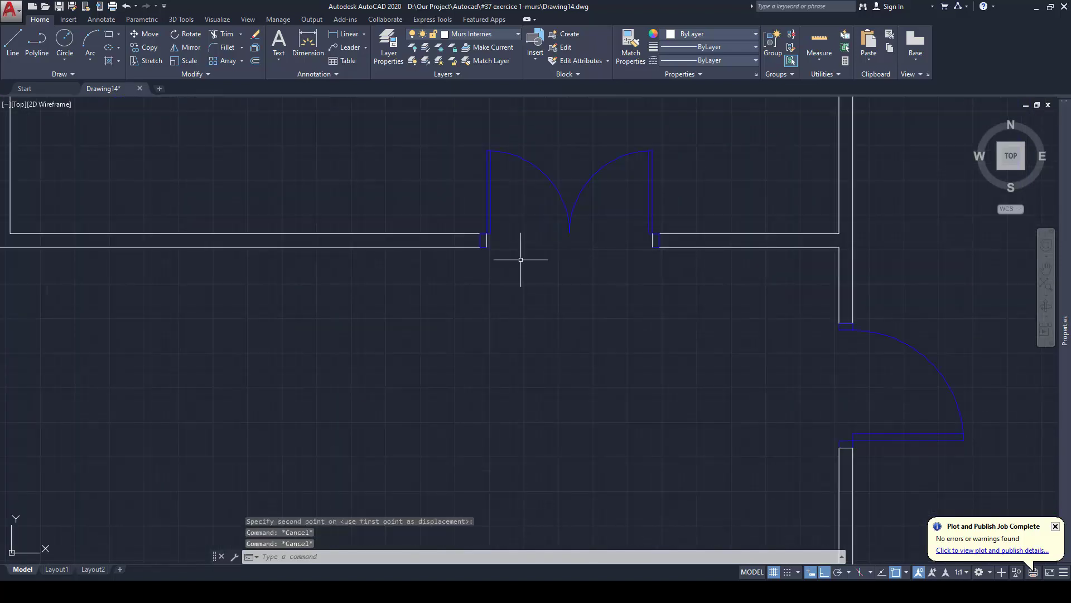
type("m")
key("Return")
scroll(494, 239, "up", 5)
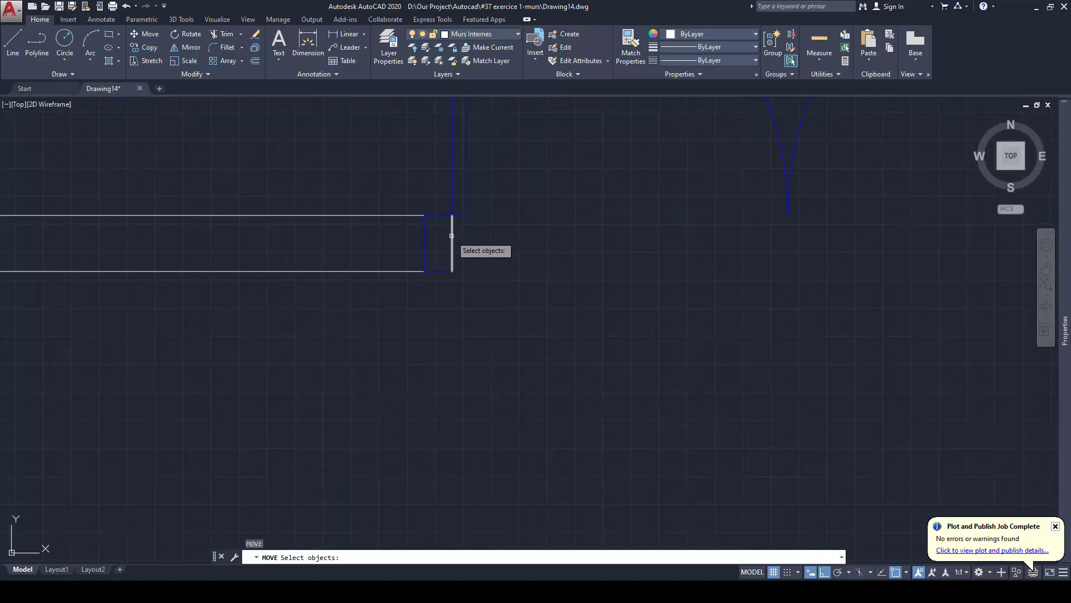
key("Return")
left_click(453, 216)
left_click(432, 215)
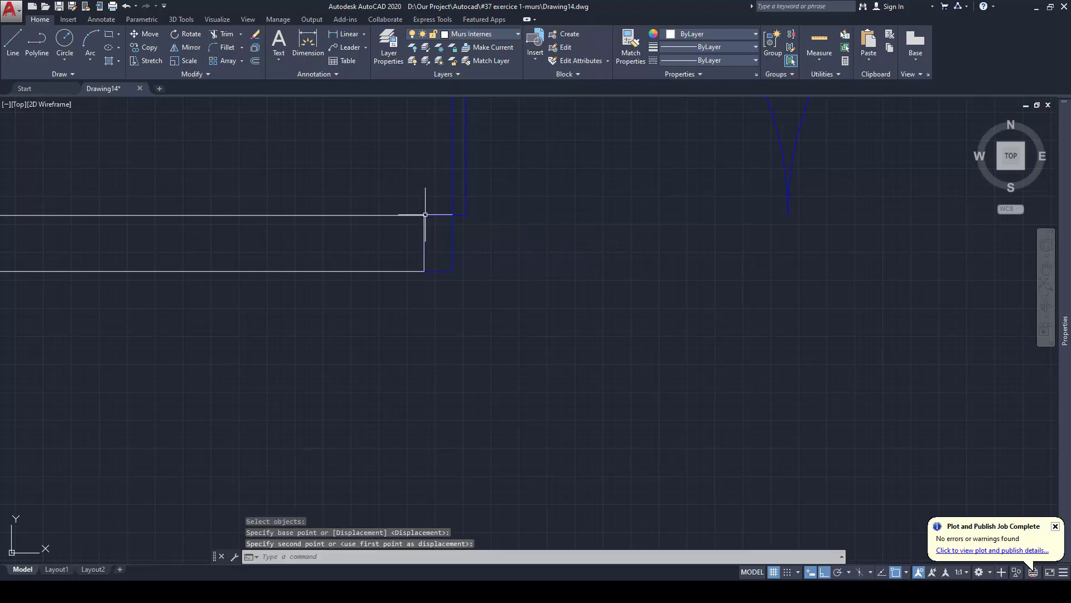
Move the wall's end line right of the interior double door to the outer edge of the door frame
scroll(510, 250, "down", 4)
type("m")
key("Return")
scroll(633, 269, "up", 2)
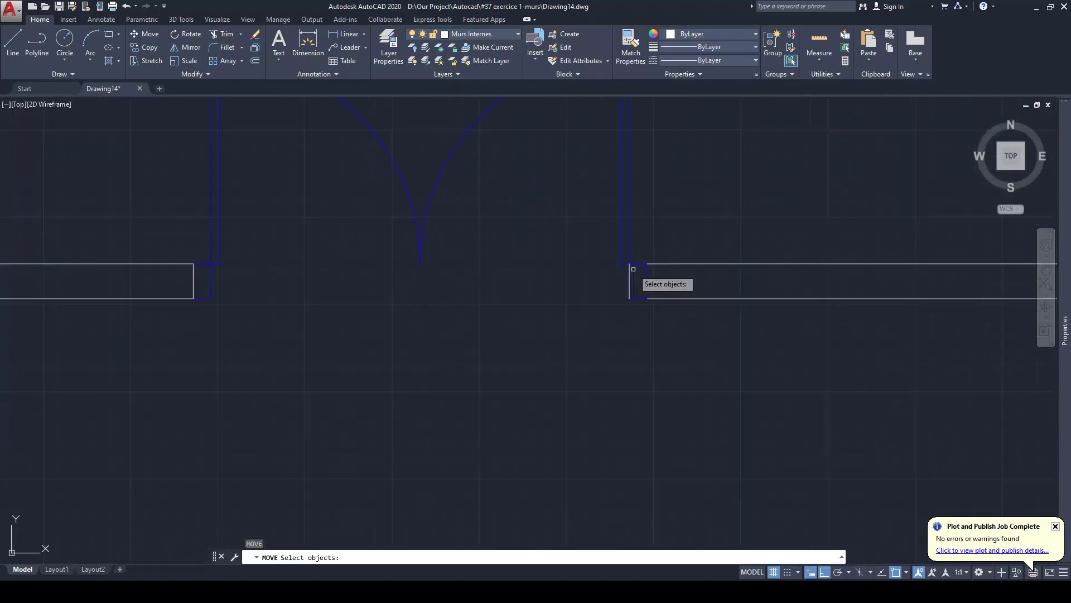
left_click(629, 275)
key("Return")
left_click(629, 264)
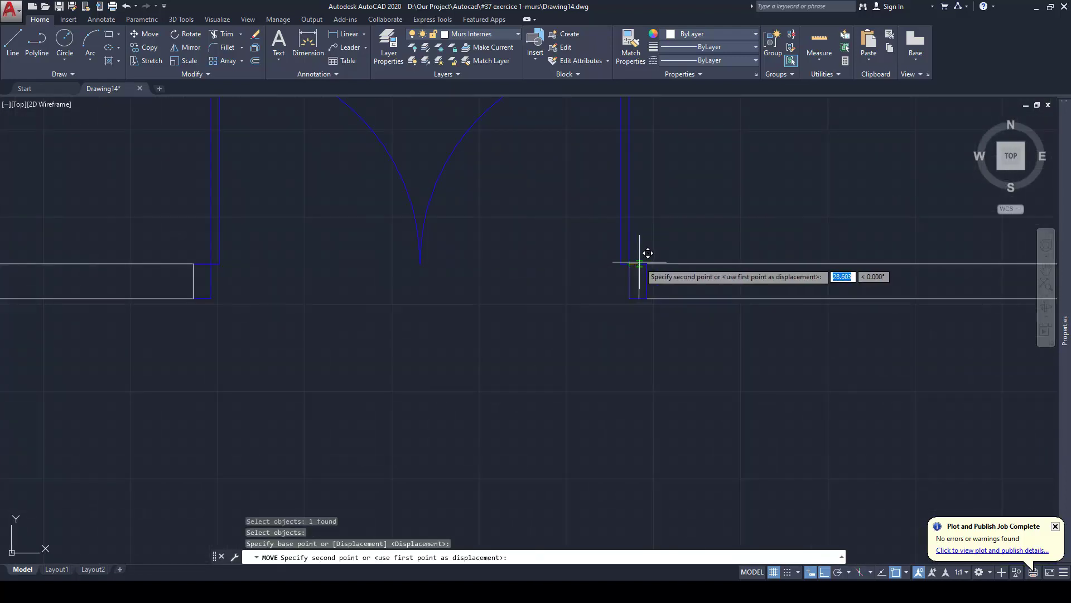
key("Escape")
Shorten the two interior wall lines left of the single door back to the outer edge of its frame
scroll(659, 291, "down", 5)
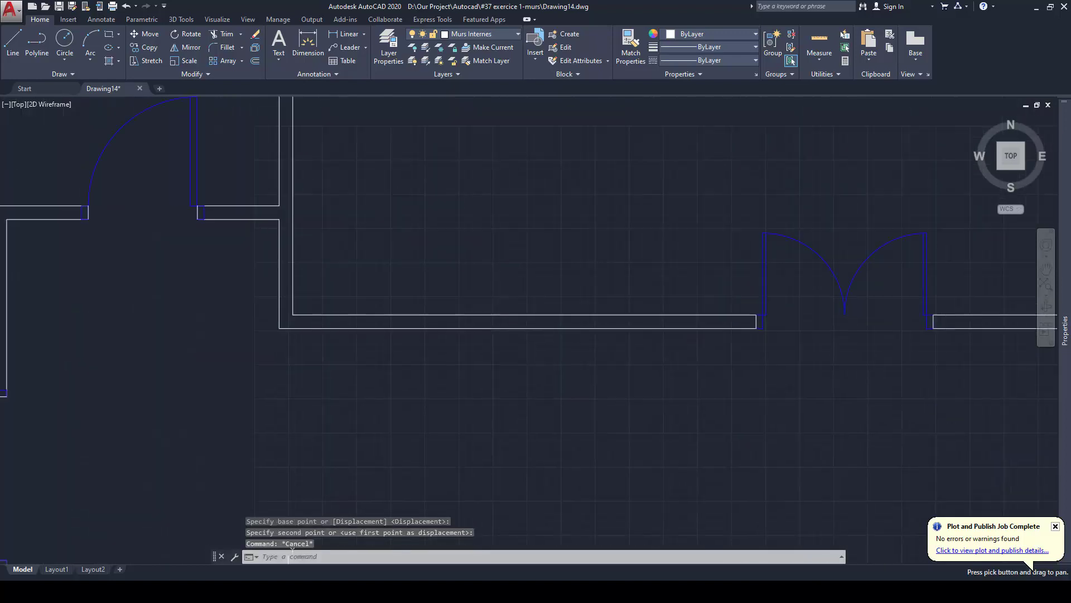
scroll(347, 249, "up", 4)
key("Escape")
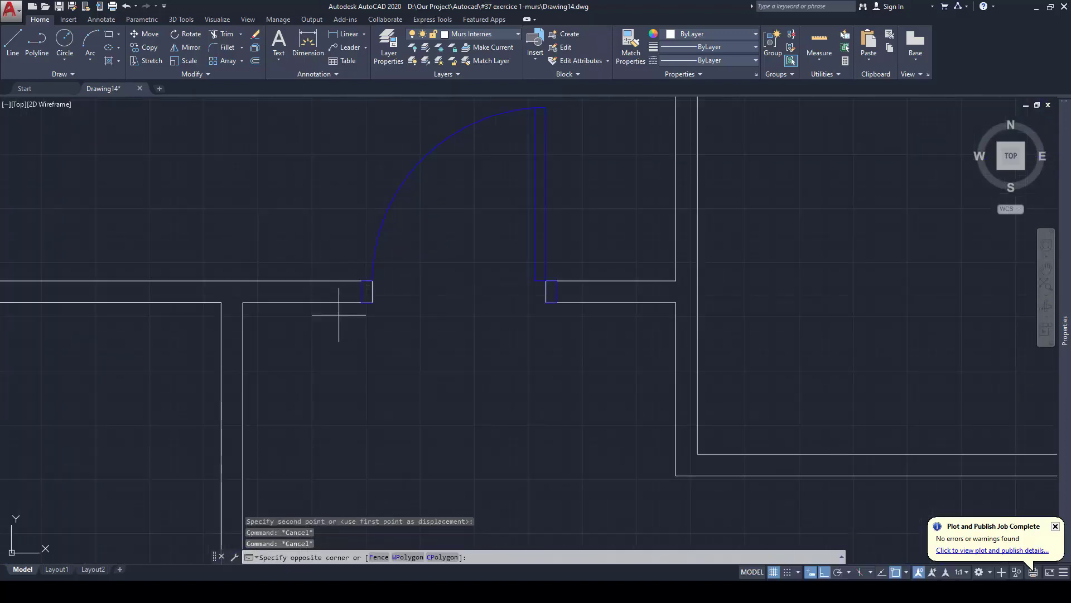
left_click(358, 286)
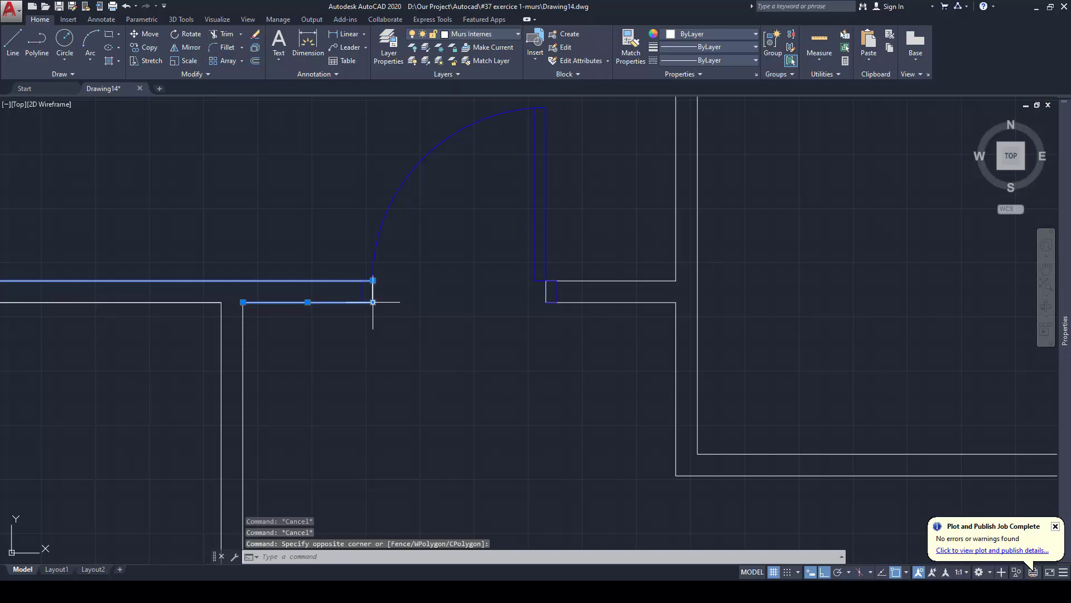
left_click(372, 302)
left_click(372, 302)
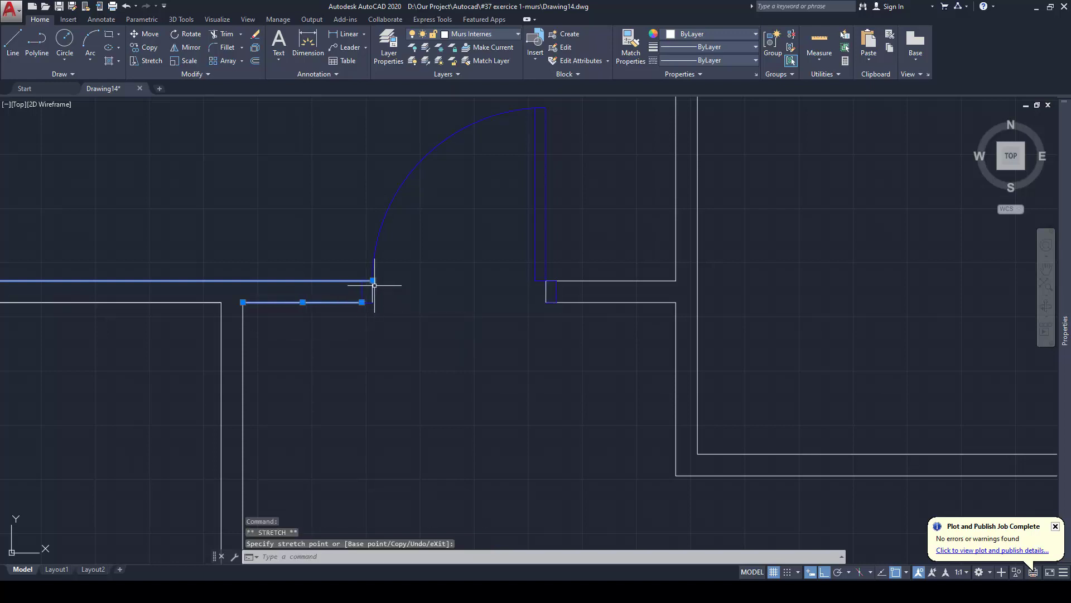
key("Escape")
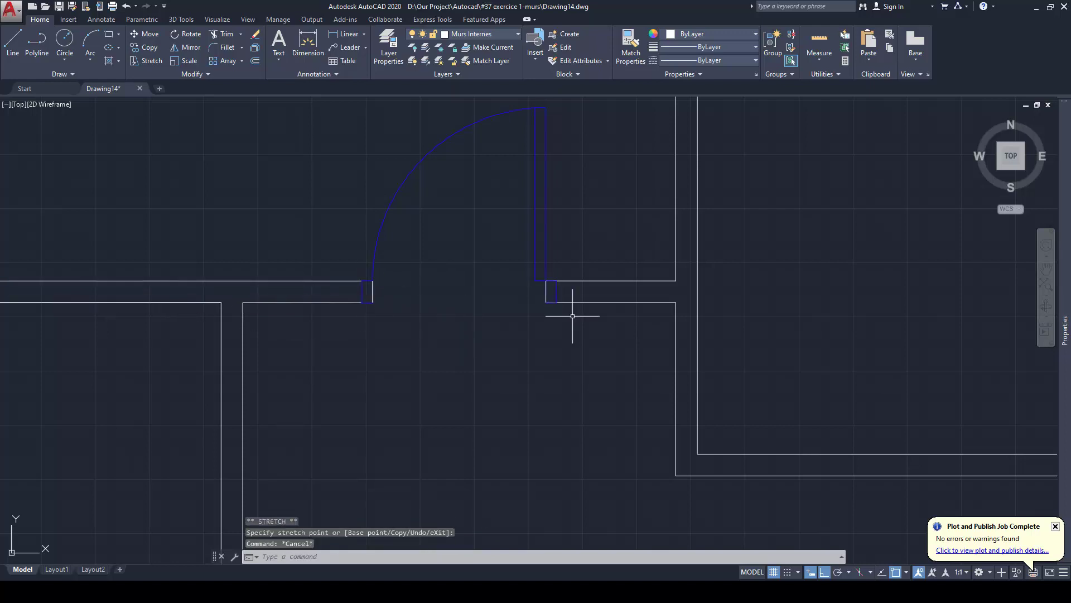
Shorten the two interior wall lines right of the single door back to the outer edge of its frame
left_click(580, 263)
scroll(560, 283, "up", 4)
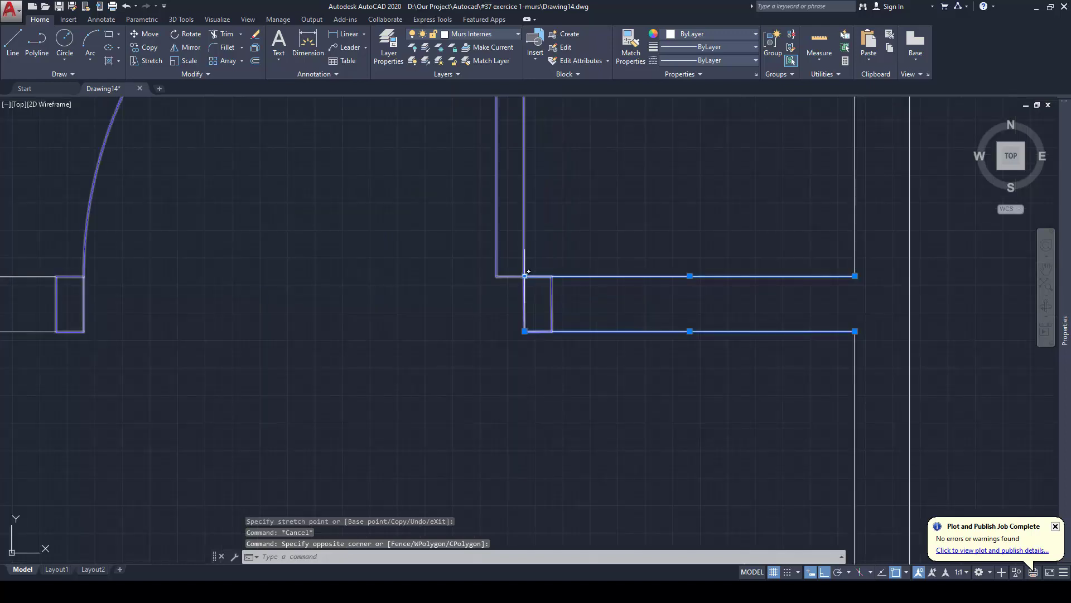
left_click(525, 276)
left_click(551, 275)
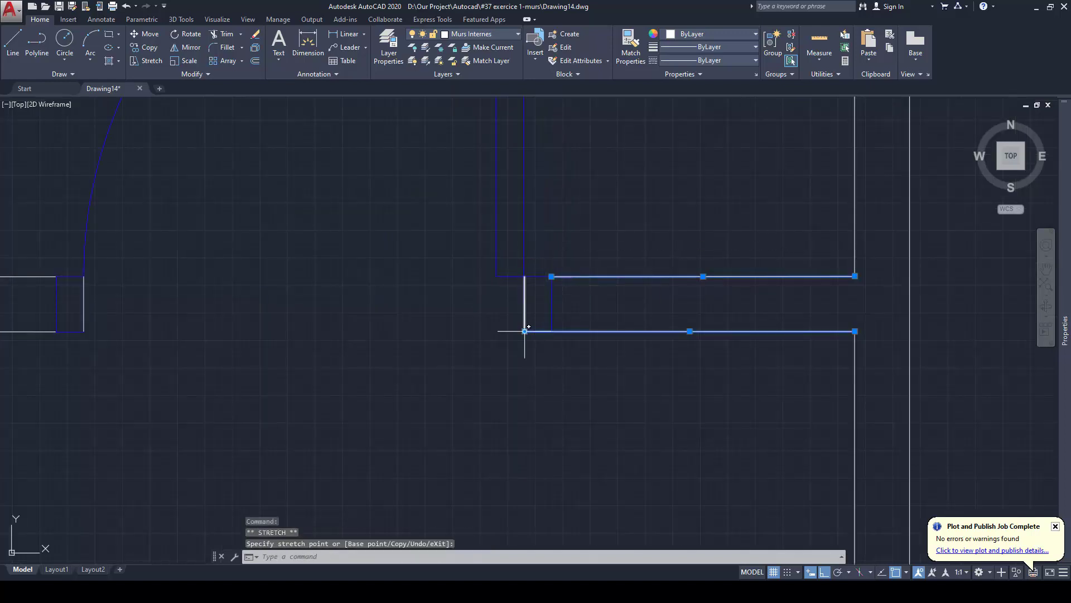
left_click(551, 331)
key("Escape")
Move the wall's end line right of the single door to the outer corner of the door frame
type("m")
key("Return")
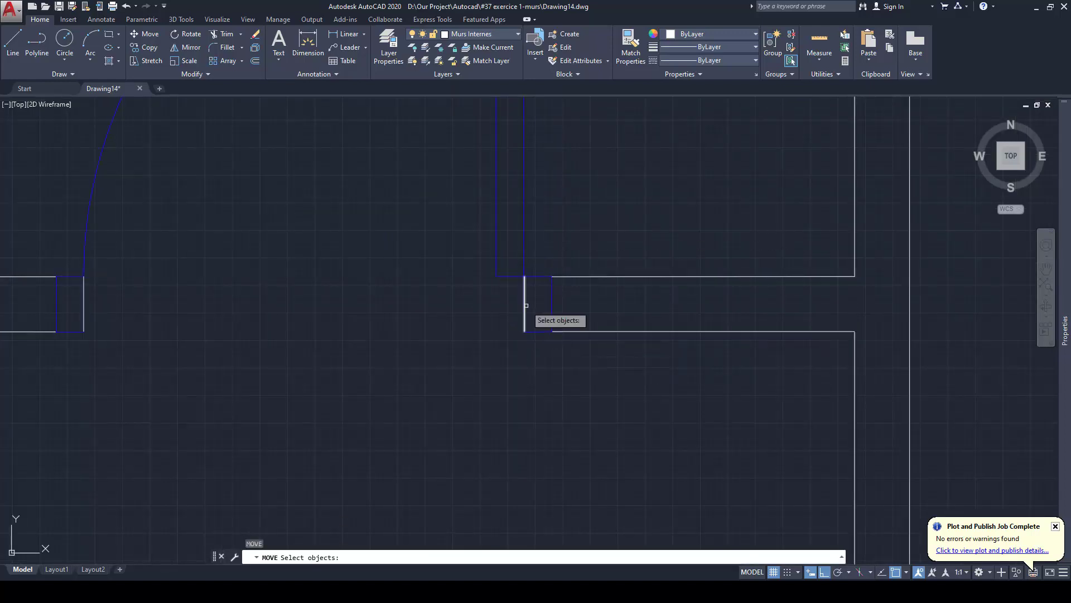
left_click(526, 305)
key("Return")
left_click(524, 276)
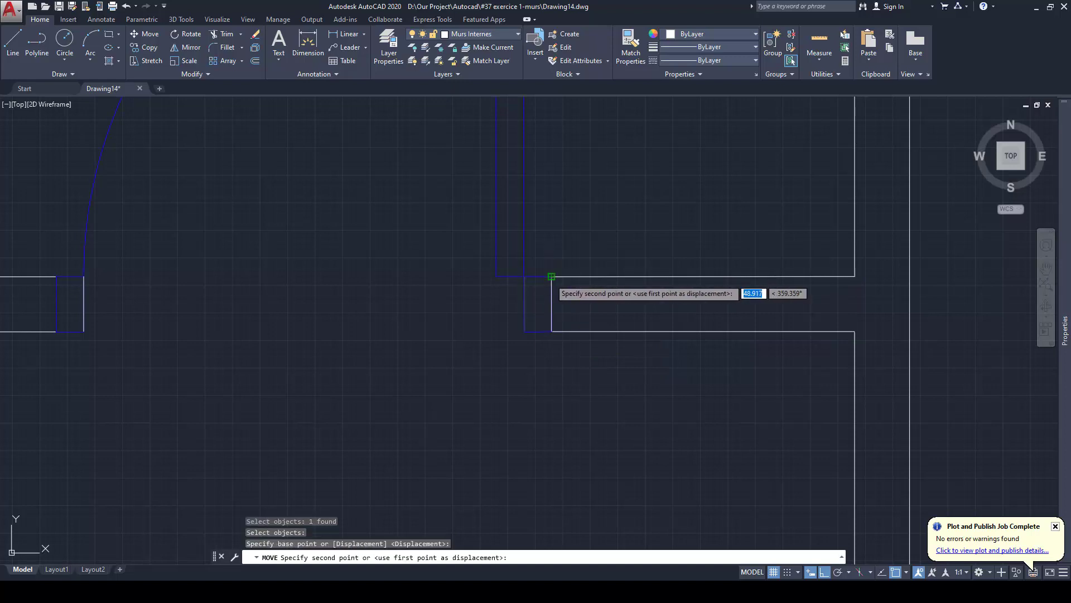
left_click(552, 276)
Move the wall's end line left of the single door to the outer edge of the door frame
middle_click_drag(311, 299, 450, 299)
key("Return")
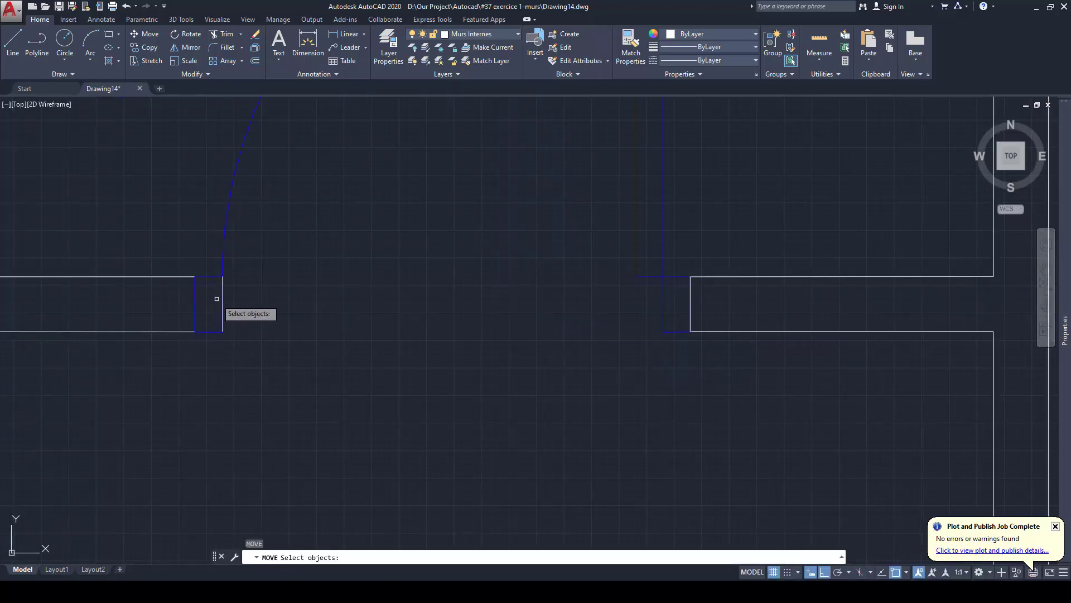
key("Return")
left_click(223, 275)
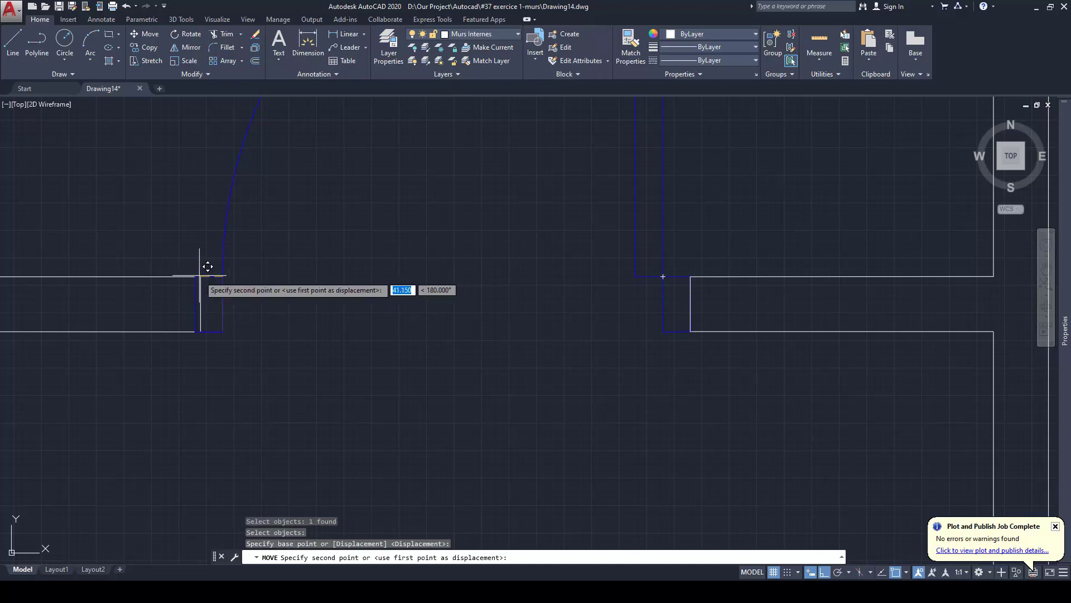
key("Escape")
scroll(413, 363, "down", 6)
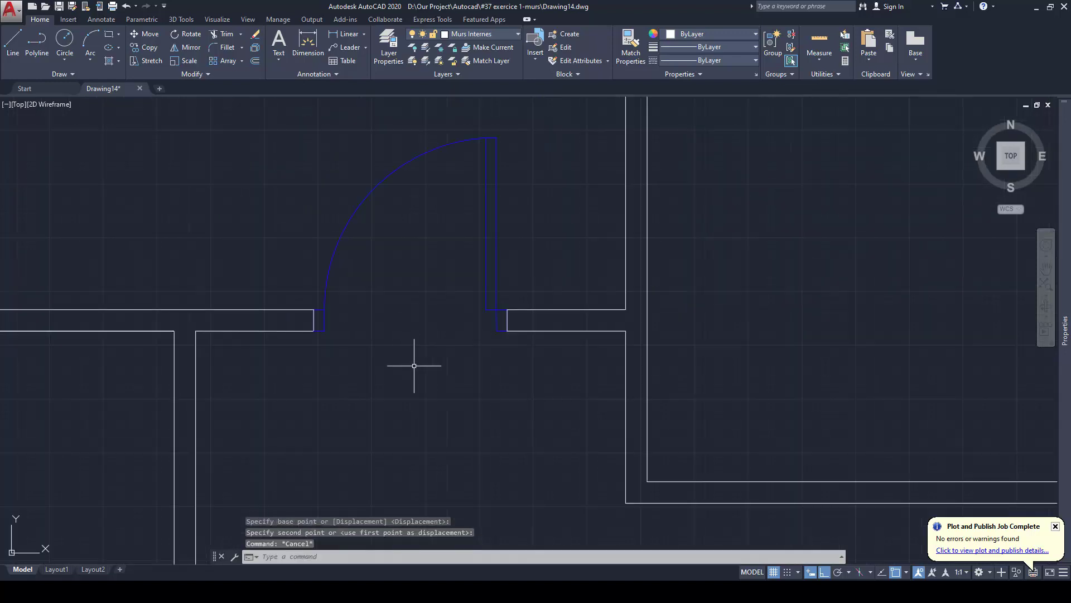
Move the two vertical wall lines above the interior double door up to the outer edge of its frame
mouse_move(440, 278)
middle_mouse_down()
mouse_move(446, 300)
mouse_move(375, 318)
mouse_move(346, 306)
middle_mouse_up()
key("Escape")
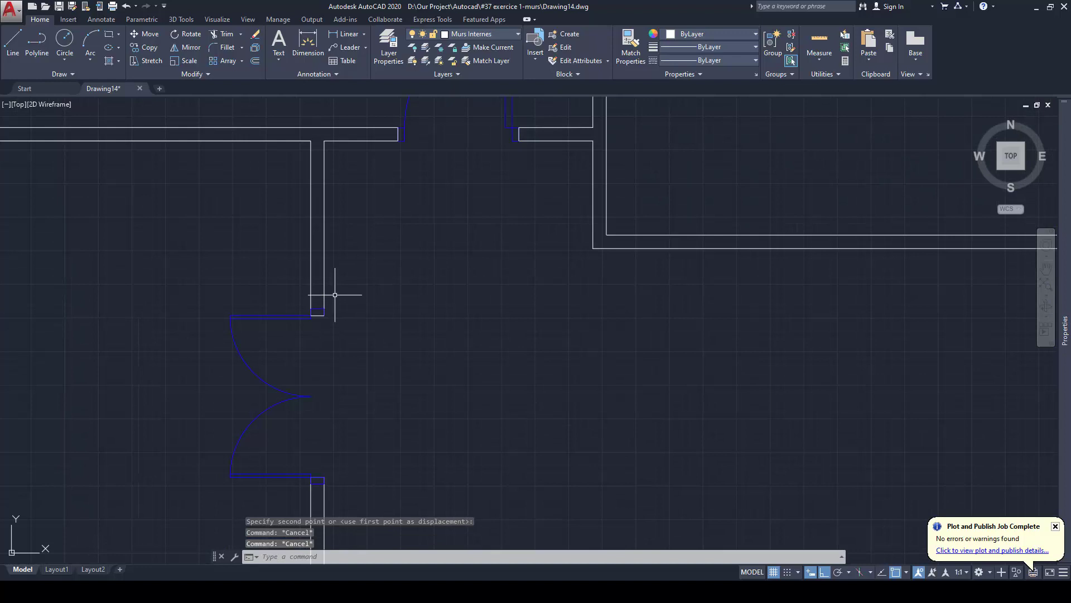
type("m")
key("Return")
left_click(330, 303)
left_click(303, 279)
scroll(321, 314, "up", 3)
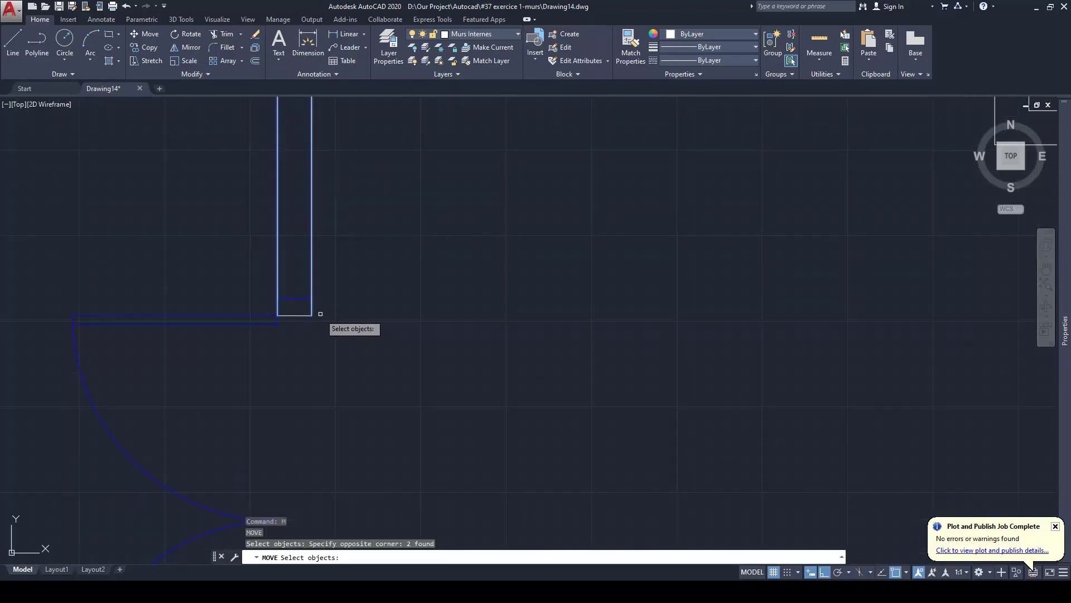
key("Return")
left_click(317, 311)
key("Escape")
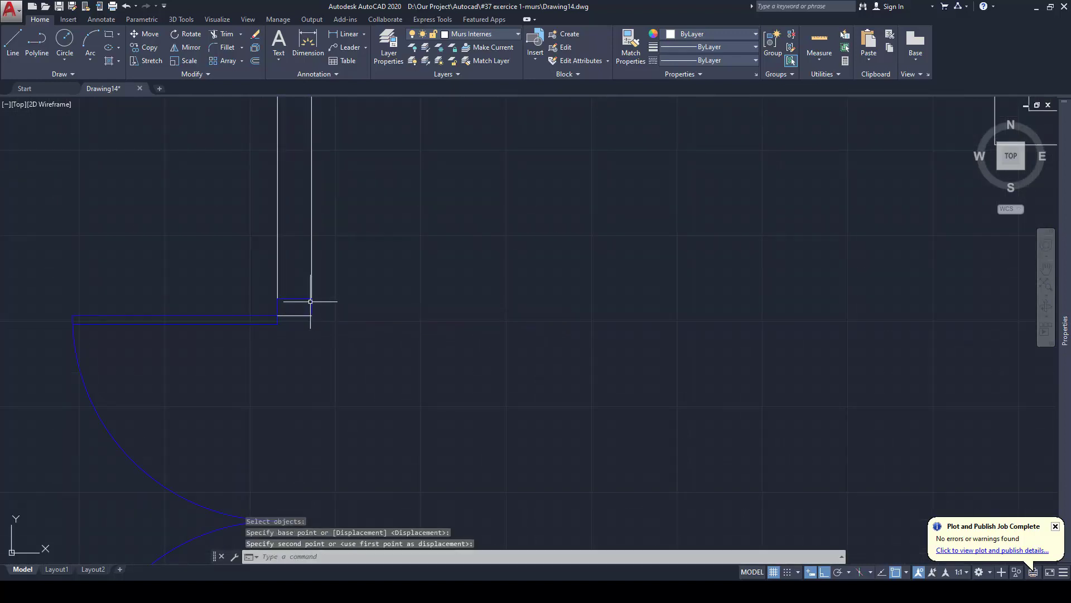
Move the vertical wall's end line above the double door up to the outer edge of the door frame
key("Return")
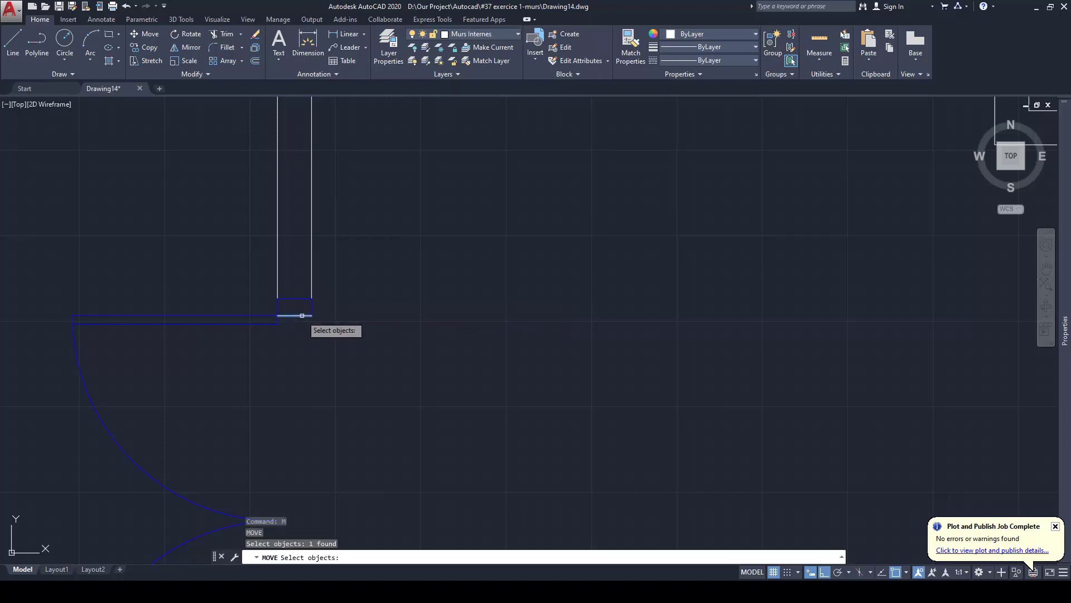
key("Return")
left_click(302, 315)
left_click(311, 299)
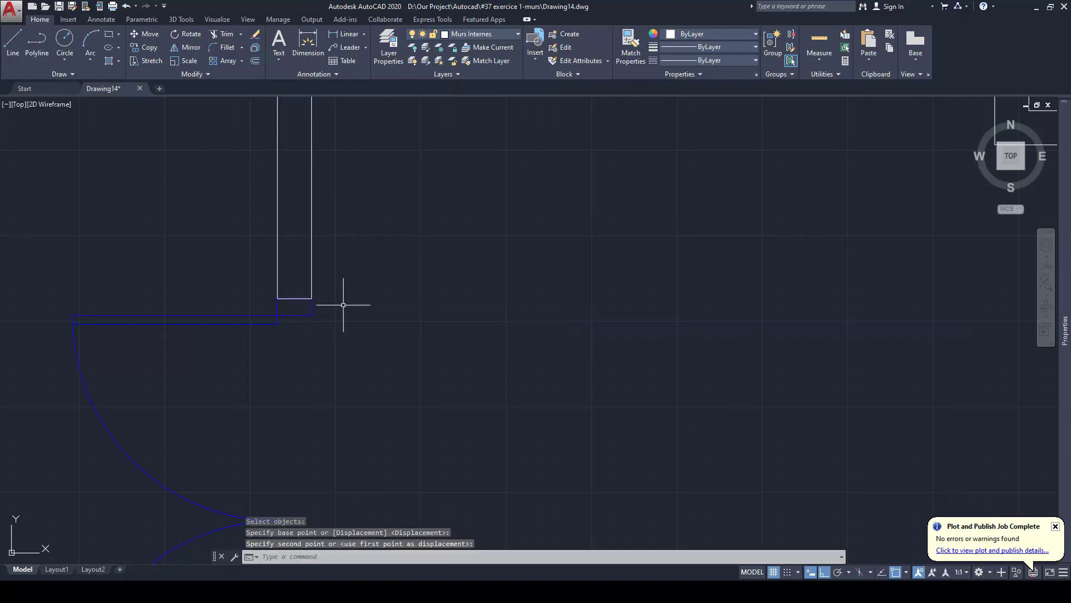
scroll(344, 305, "down", 5)
key("Escape")
key("Escape")
Shorten the two vertical wall lines below the double door down to the outer edge of its frame
scroll(336, 348, "up", 1)
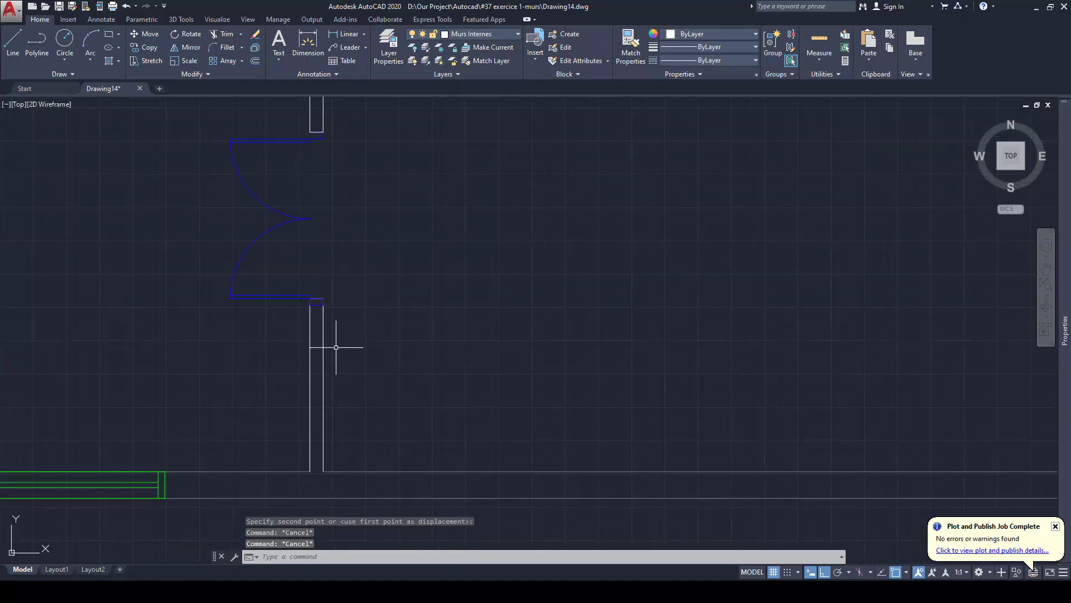
left_click(336, 347)
left_click(301, 335)
scroll(329, 293, "up", 4)
left_click(333, 285)
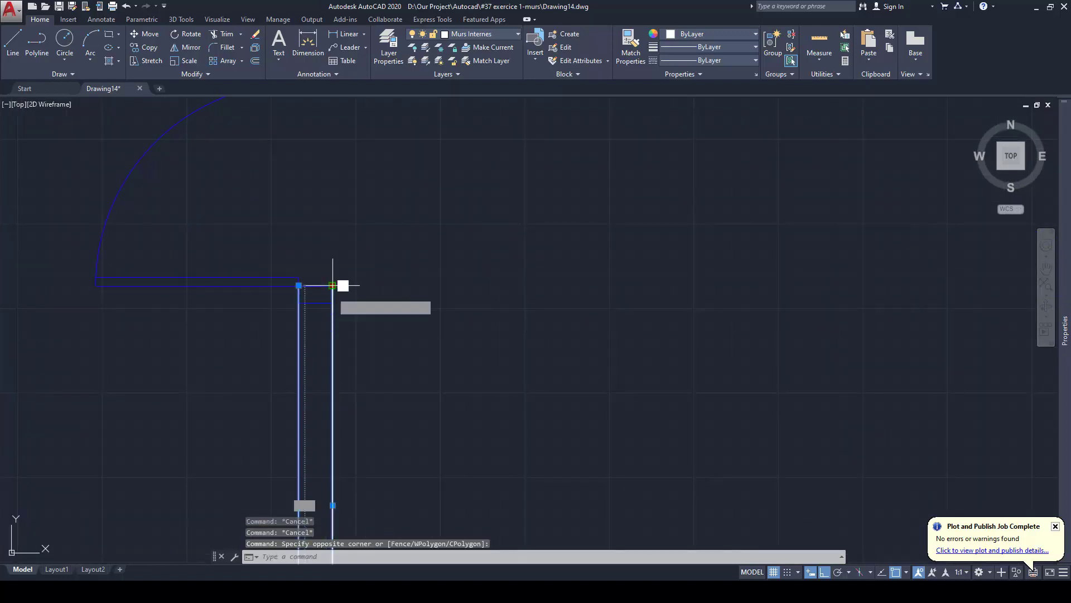
key("Escape")
left_click(332, 285)
left_click(306, 323)
left_click(289, 321)
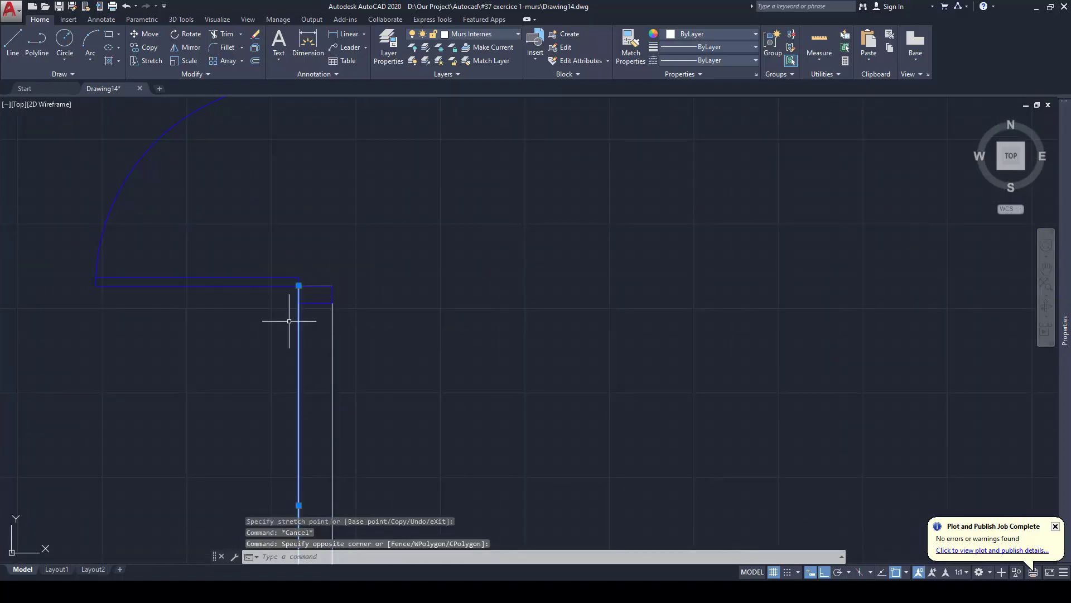
left_click(299, 285)
scroll(390, 313, "down", 5)
key("Escape")
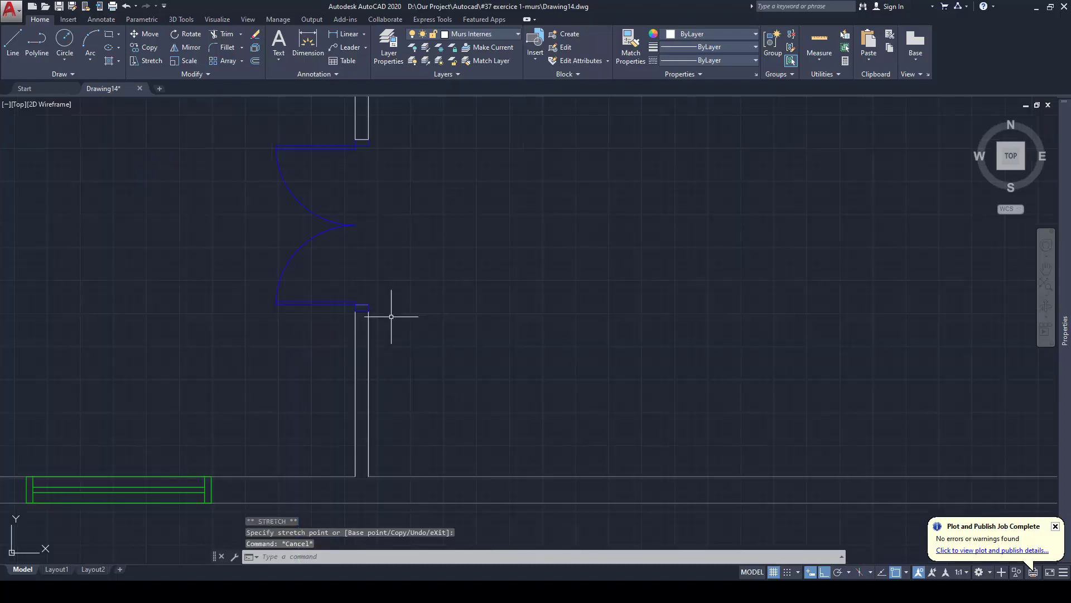
type("m")
key("Return")
scroll(382, 312, "up", 4)
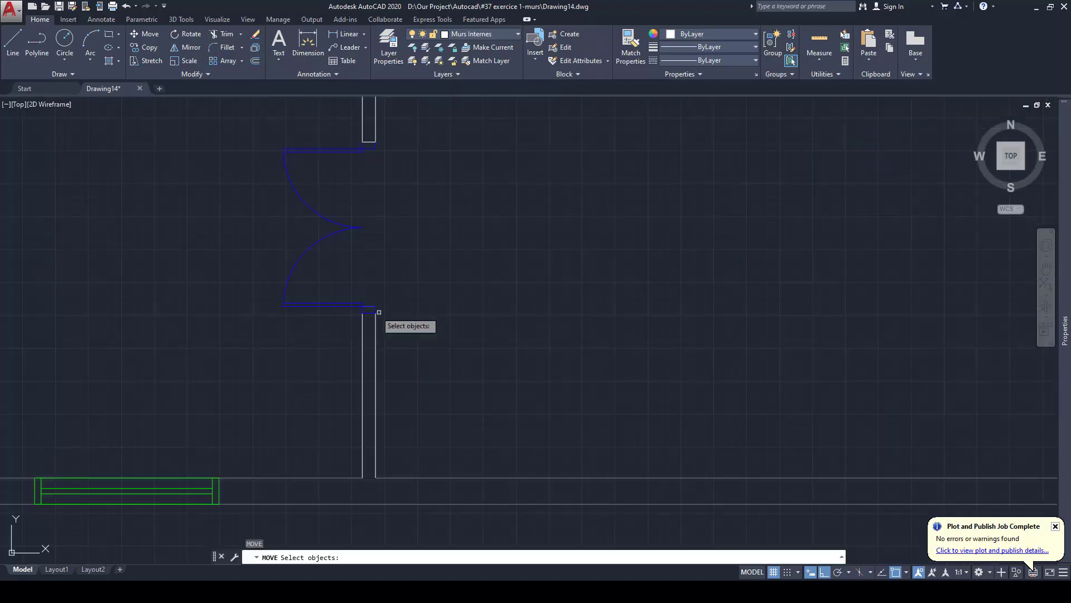
key("Escape")
Send the double door block in the vertical wall behind the wall lines in the draw order
left_click(353, 303)
right_click(353, 303)
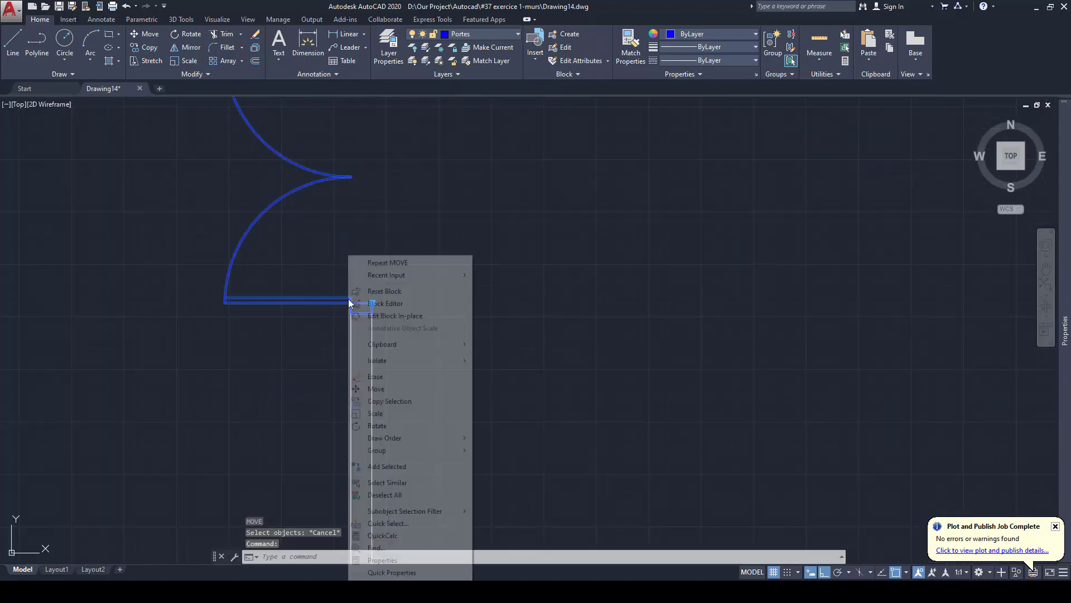
mouse_move(415, 439)
left_click(508, 450)
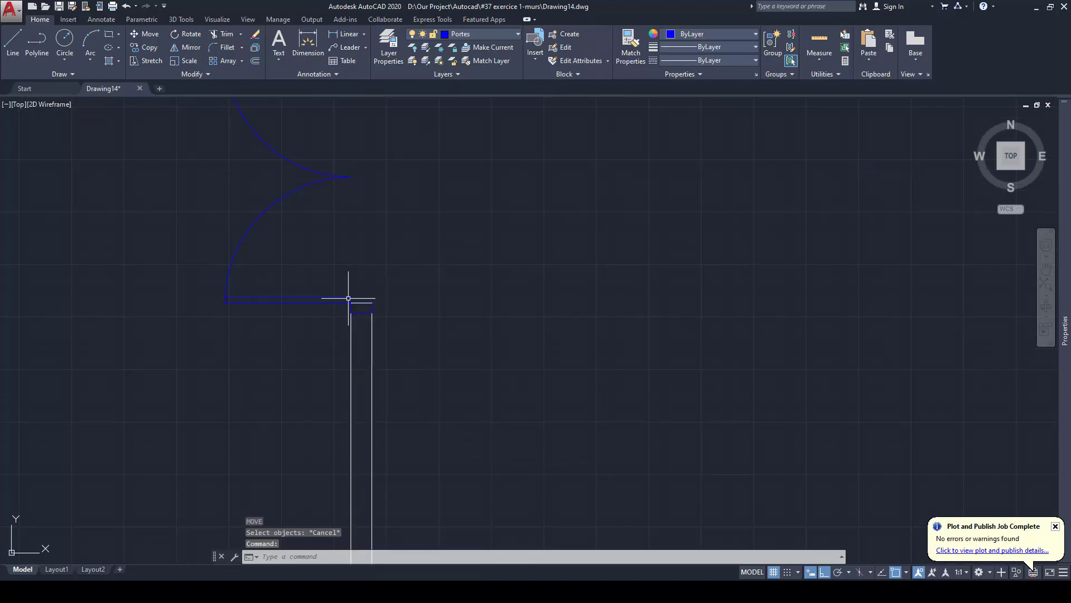
Move the vertical wall's end line below the double door down to the outer edge of the door frame
type("m")
key("Return")
scroll(385, 329, "up", 2)
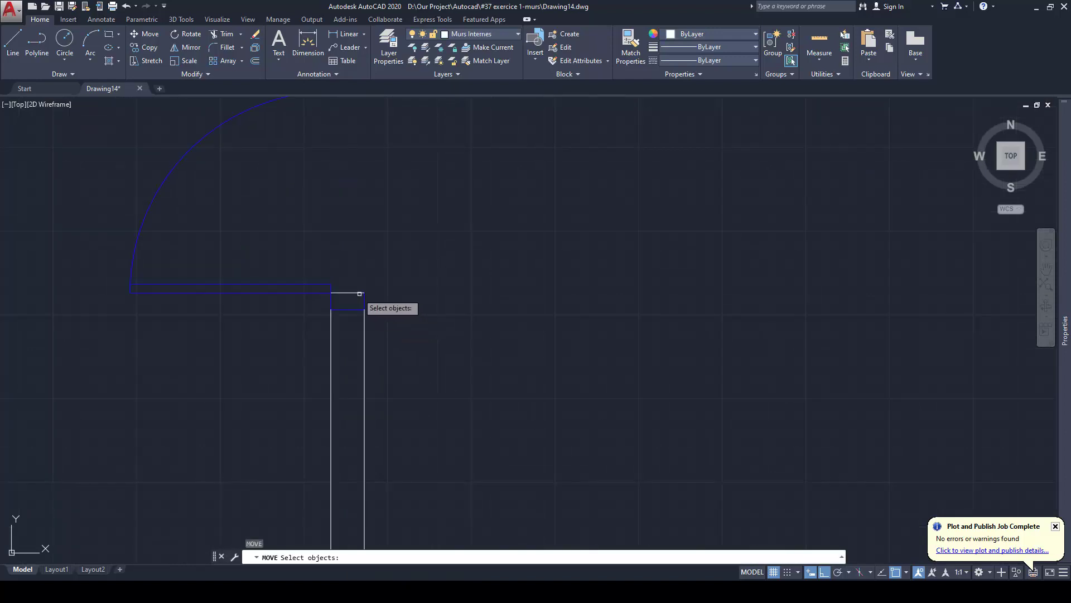
key("Return")
left_click(366, 293)
left_click(382, 310)
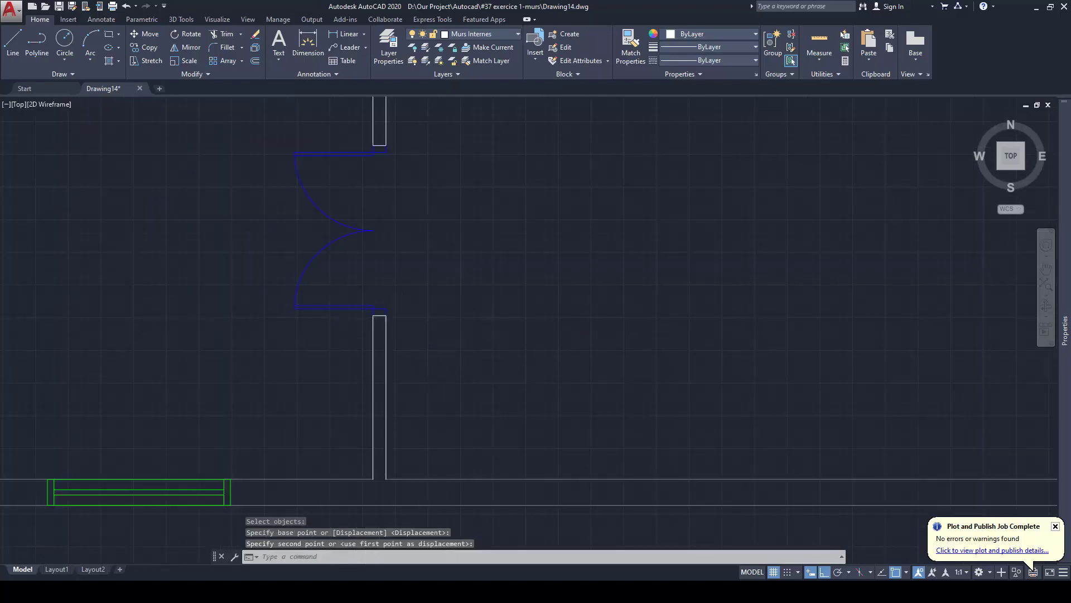
scroll(402, 311, "down", 5)
key("Escape")
Shorten the two vertical wall lines above the left-swinging single door up to the outer edge of its frame
scroll(380, 425, "up", 3)
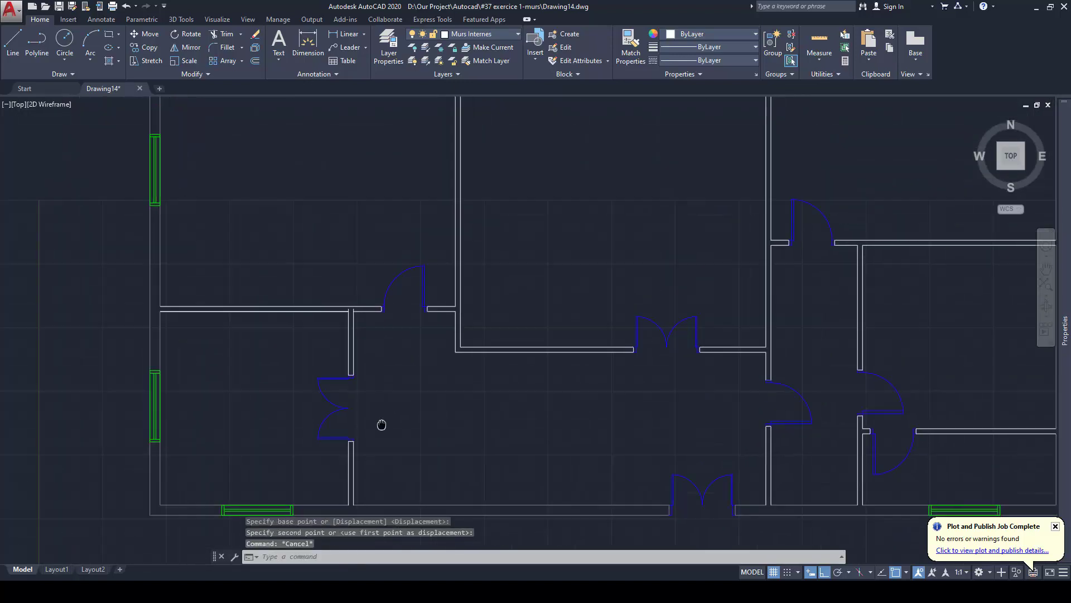
scroll(420, 205, "up", 8)
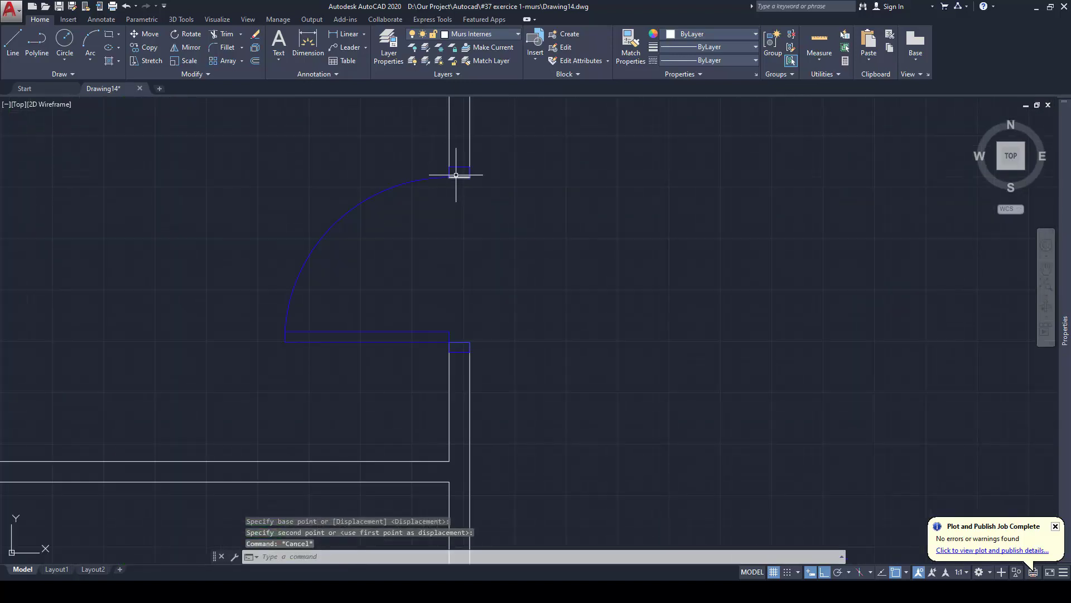
key("Escape")
left_click(454, 261)
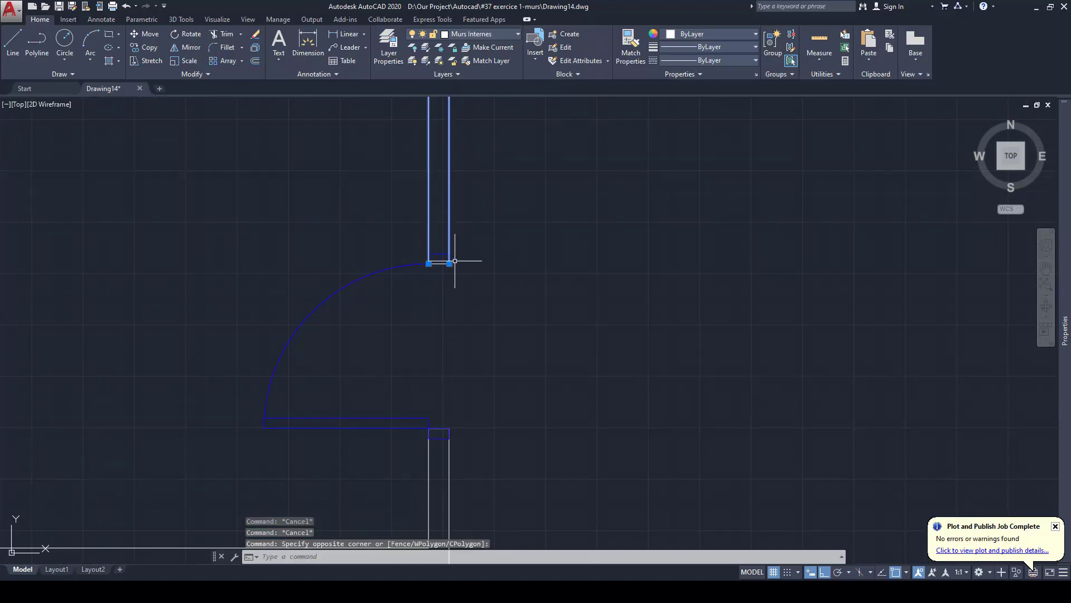
left_click(452, 263)
left_click(450, 264)
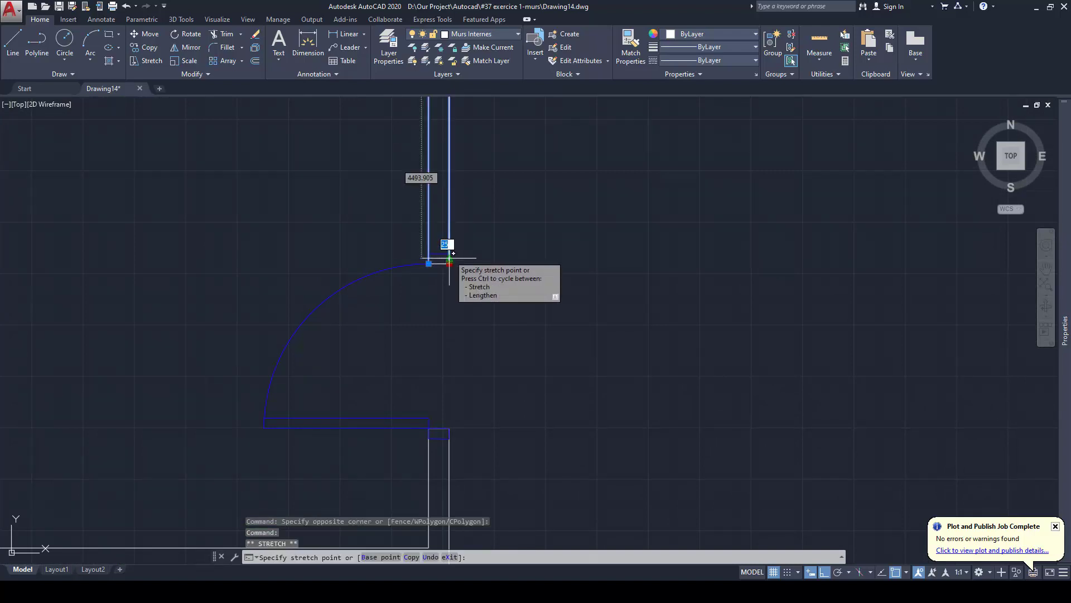
scroll(449, 249, "up", 5)
left_click(436, 248)
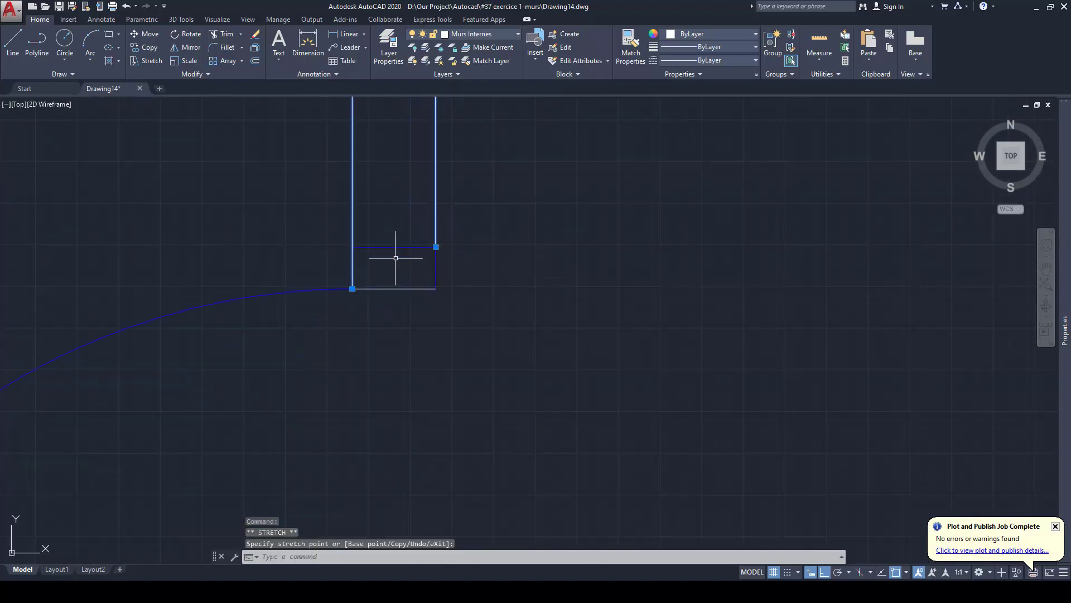
key("Escape")
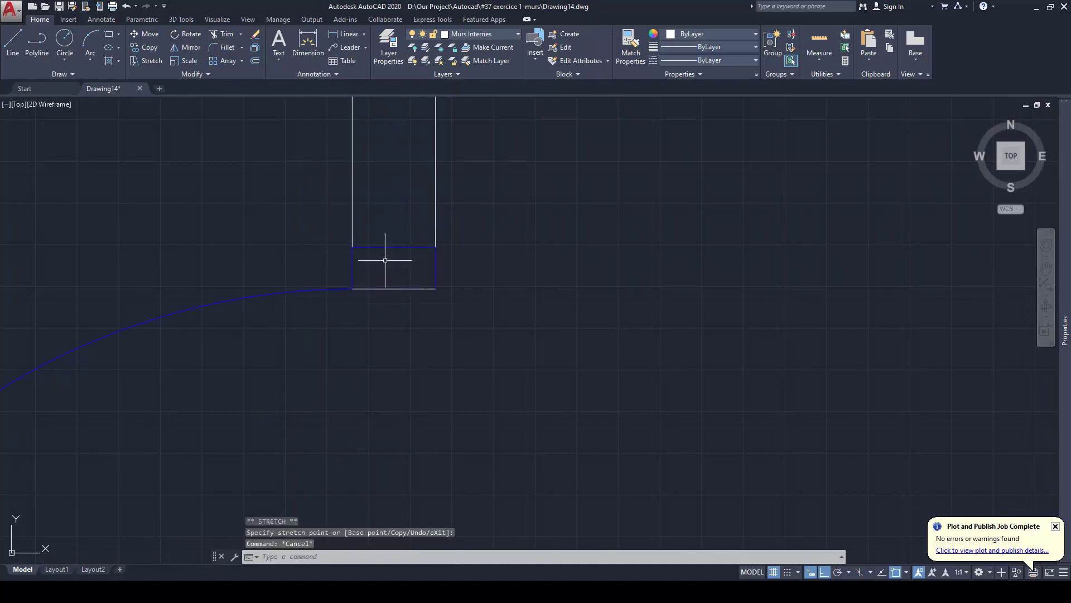
Move the wall's end line above the left-swinging single door up to the outer edge of the door frame
type("m")
key("Return")
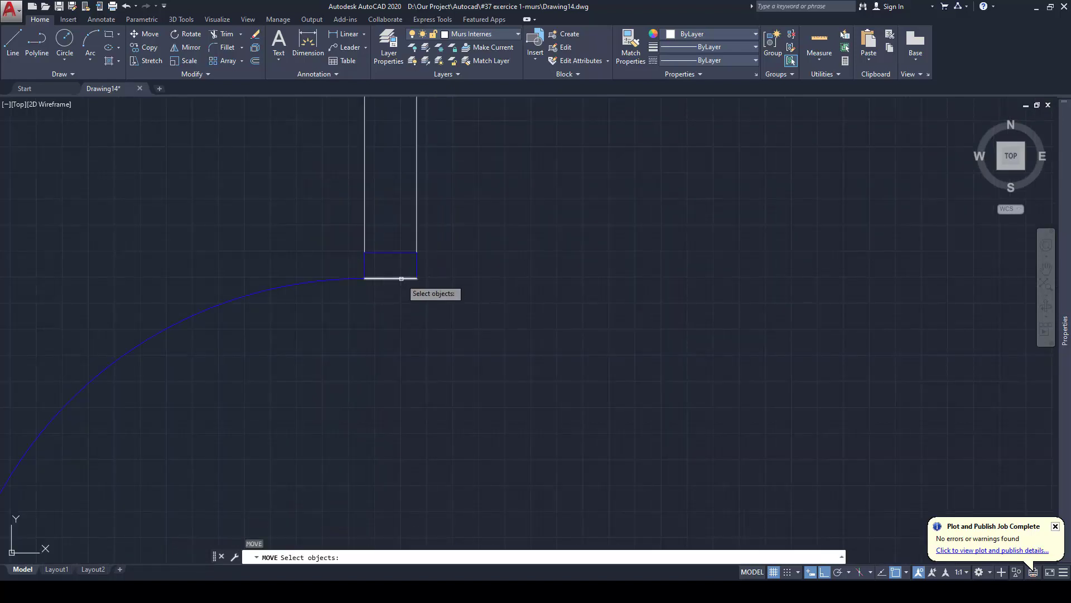
key("Return")
left_click(417, 278)
left_click(417, 252)
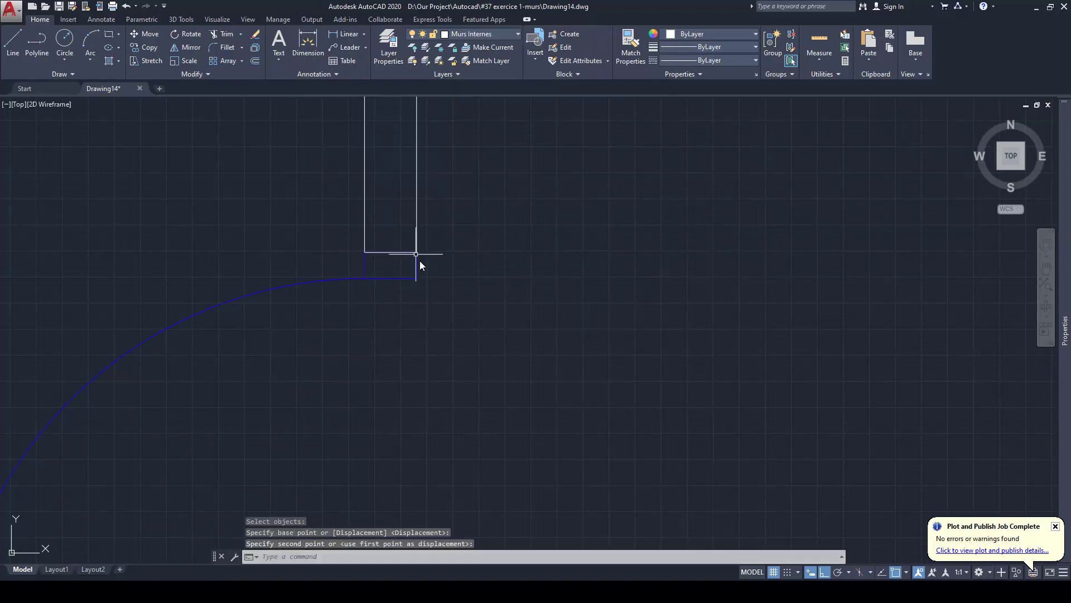
key("Escape")
Shorten the two vertical wall lines below the left-swinging single door down to the outer edge of its frame
scroll(420, 260, "down", 3)
scroll(431, 338, "up", 4)
key("Escape")
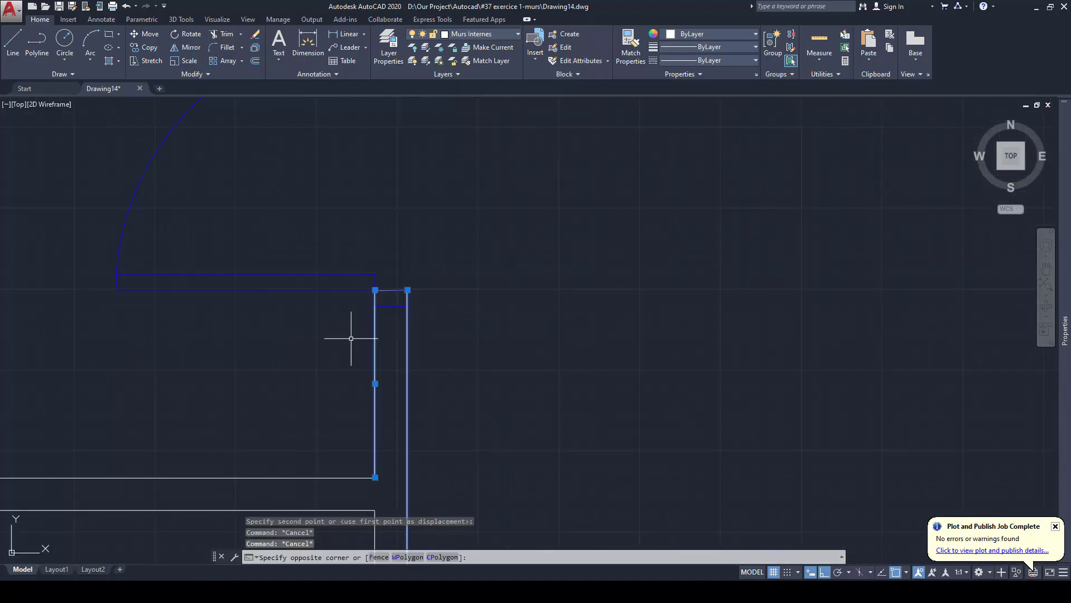
left_click(408, 290)
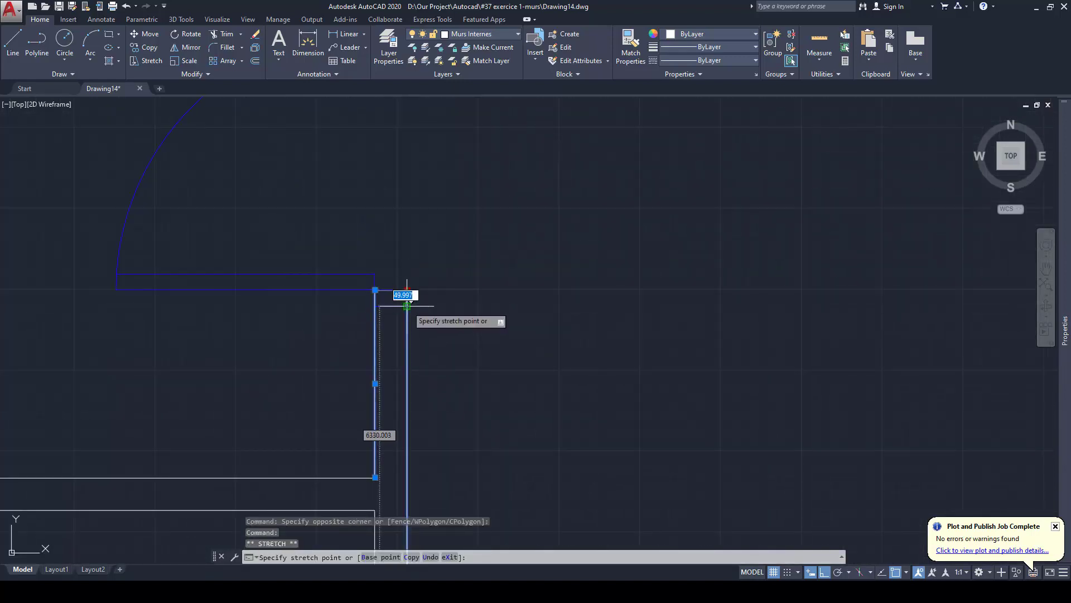
left_click(407, 306)
key("Escape")
left_click(380, 333)
left_click(364, 326)
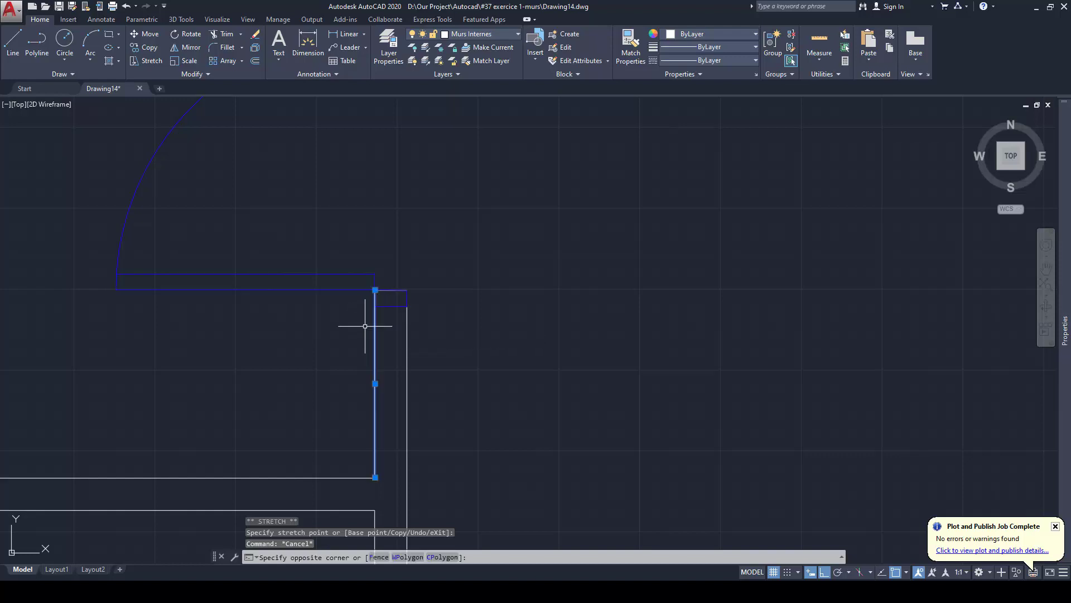
left_click(376, 289)
key("Escape")
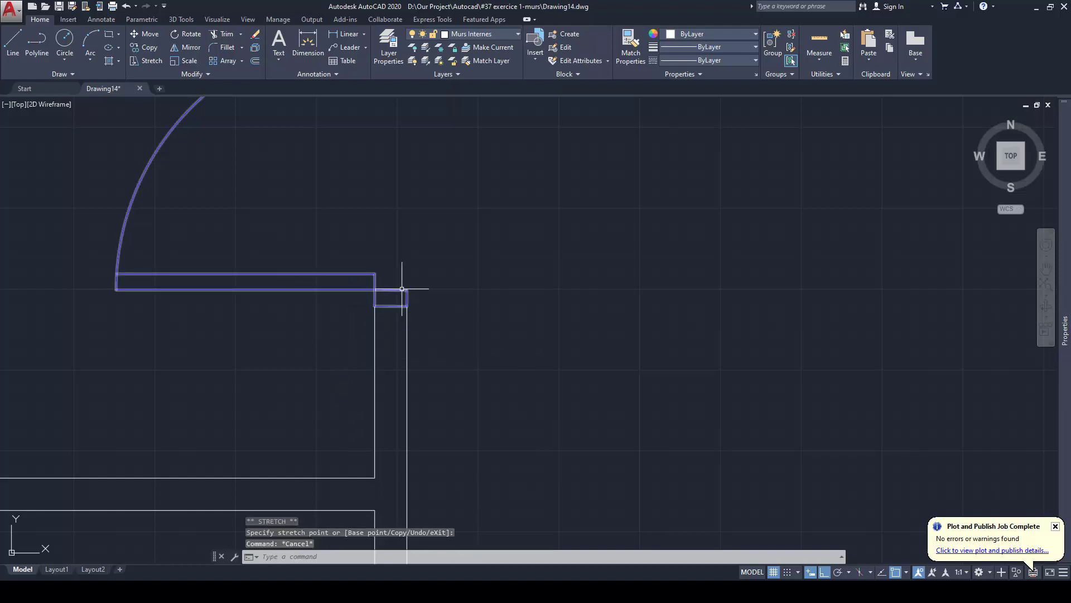
Send the left-swinging single door block behind the wall lines in the draw order
left_click(371, 275)
left_click(368, 270)
right_click(369, 270)
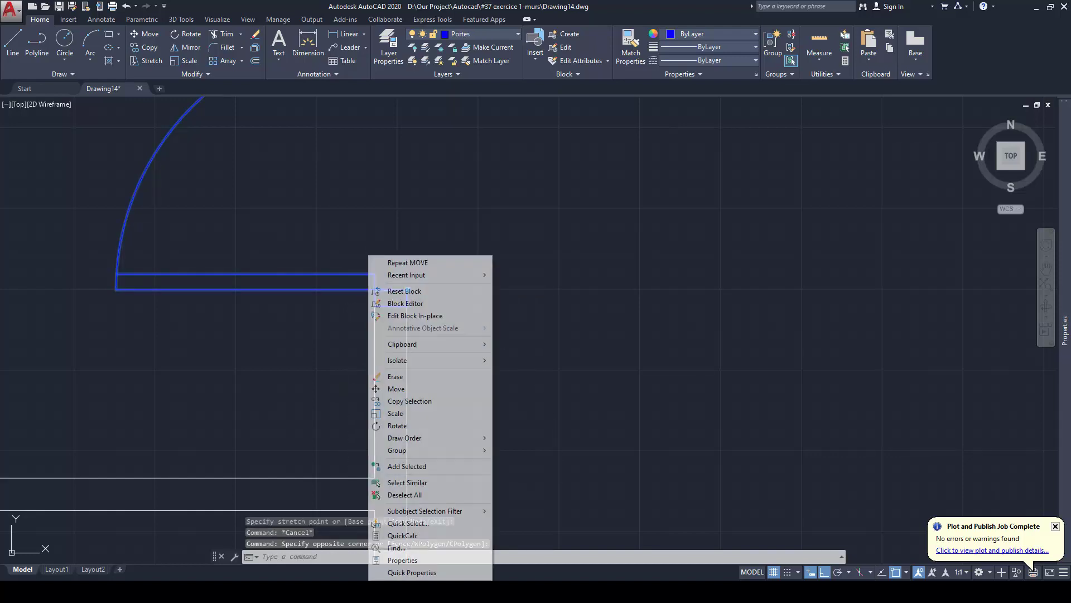
mouse_move(423, 439)
left_click(503, 449)
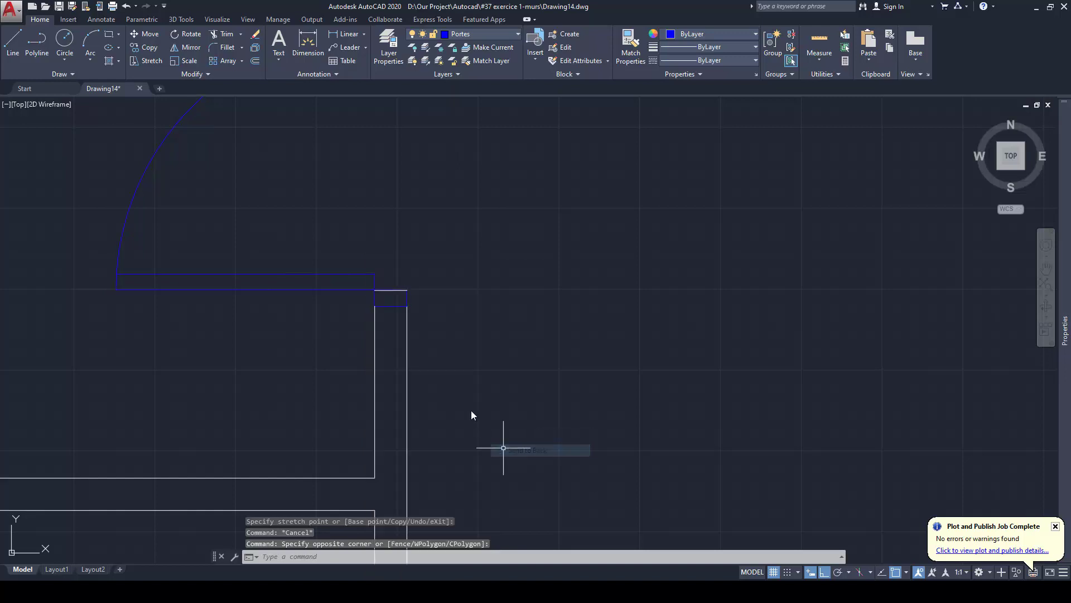
Move the wall's end line below the left-swinging single door down to the outer edge of the door frame
key("Escape")
type("m")
key("space")
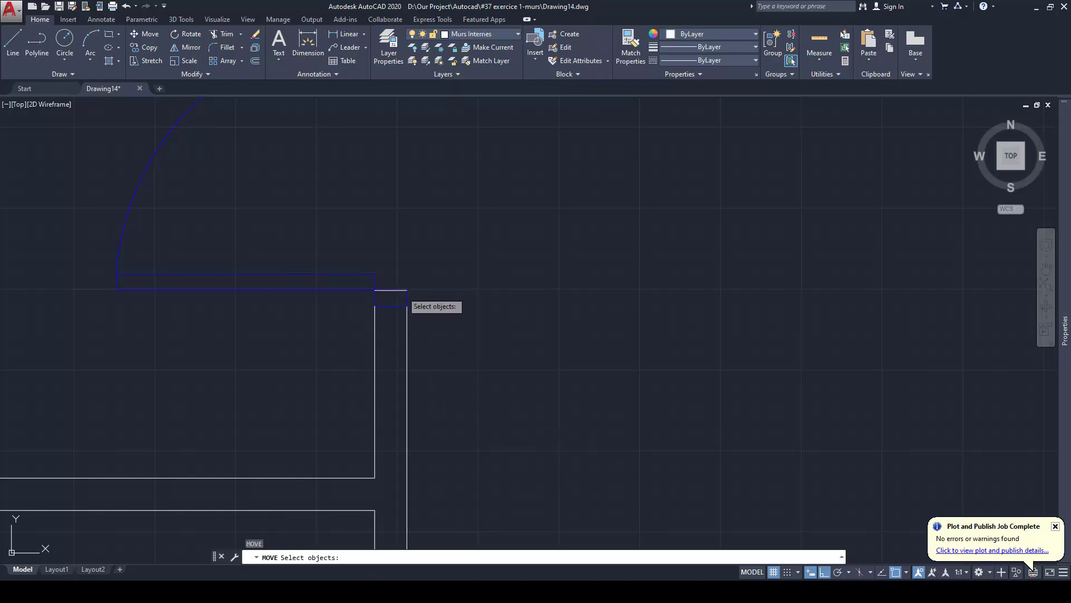
key("space")
left_click(406, 290)
key("Escape")
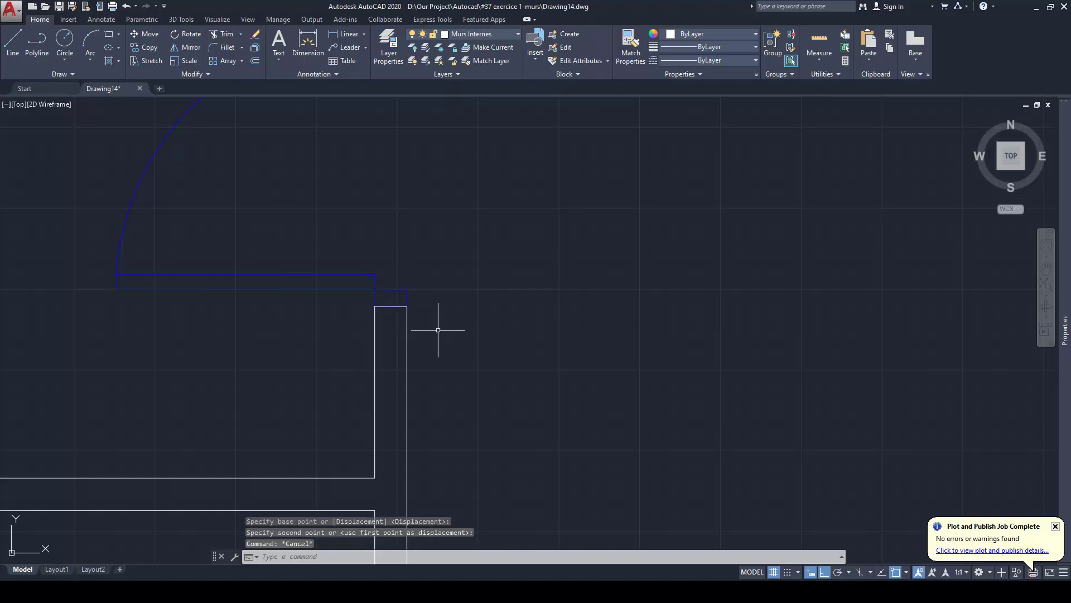
scroll(437, 330, "down", 6)
middle_click_drag(480, 374, 438, 312)
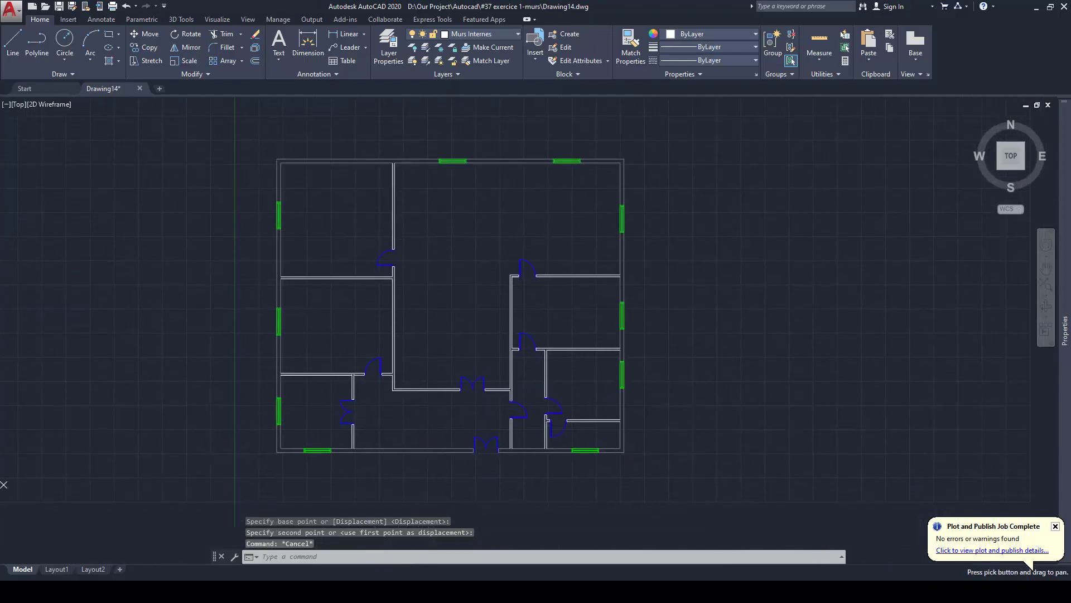
scroll(579, 348, "up", 2)
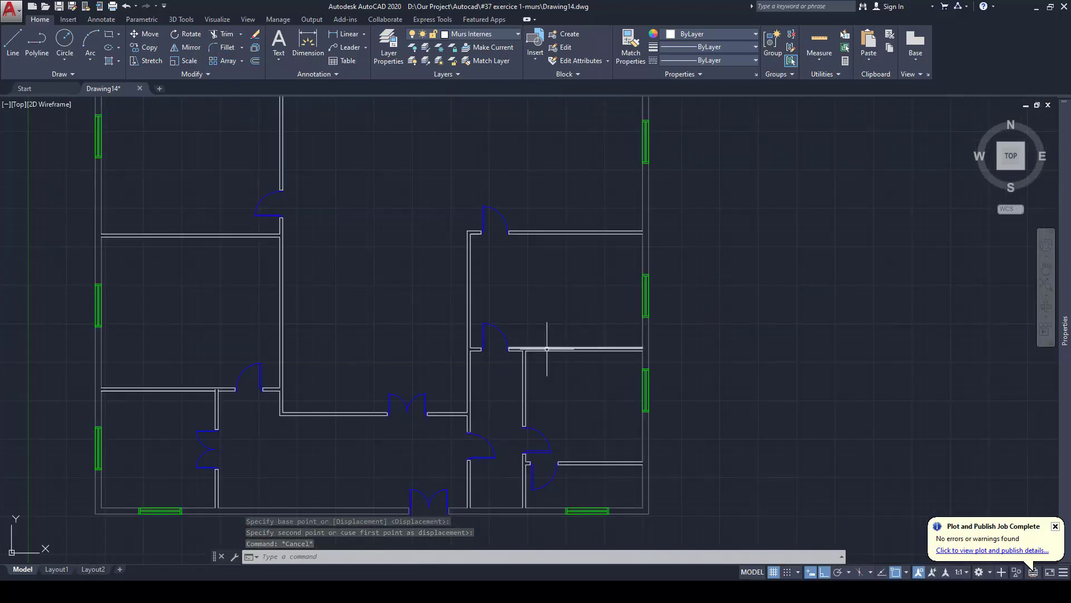
middle_click_drag(485, 390, 533, 386)
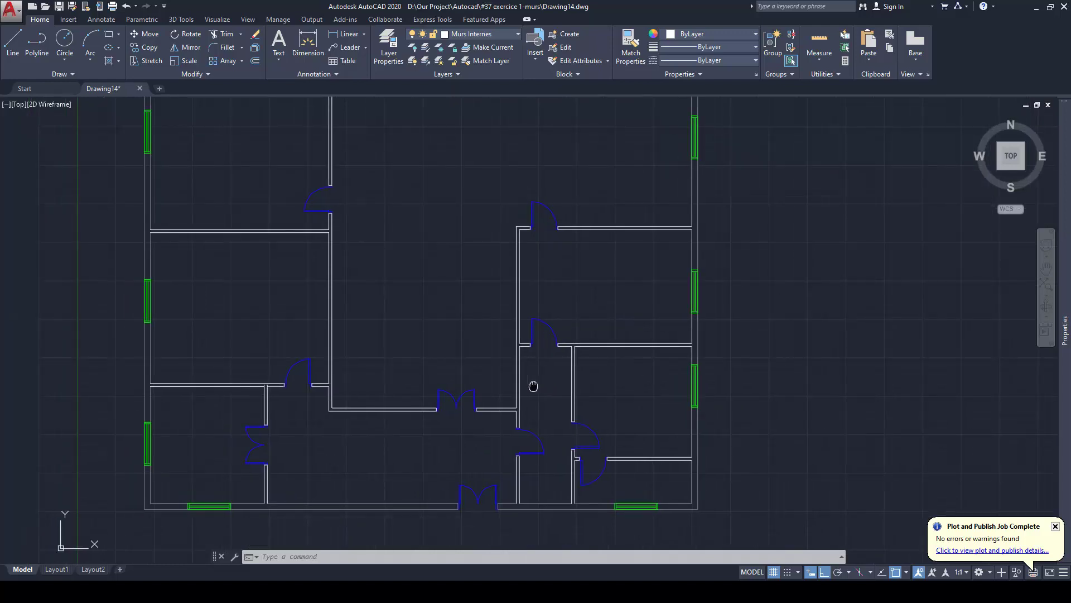
scroll(507, 341, "down", 2)
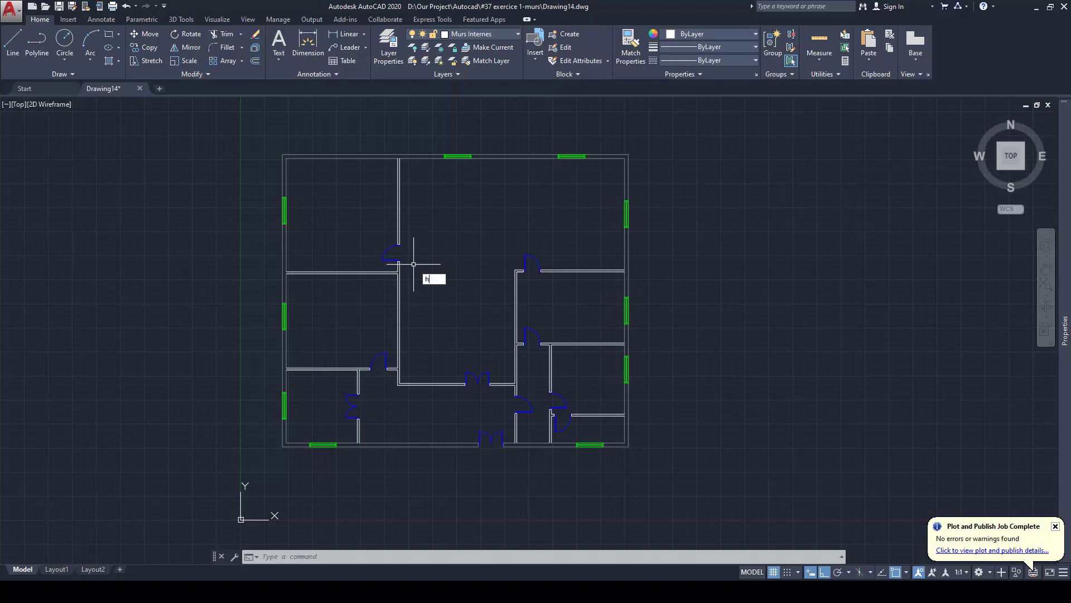
key("Return")
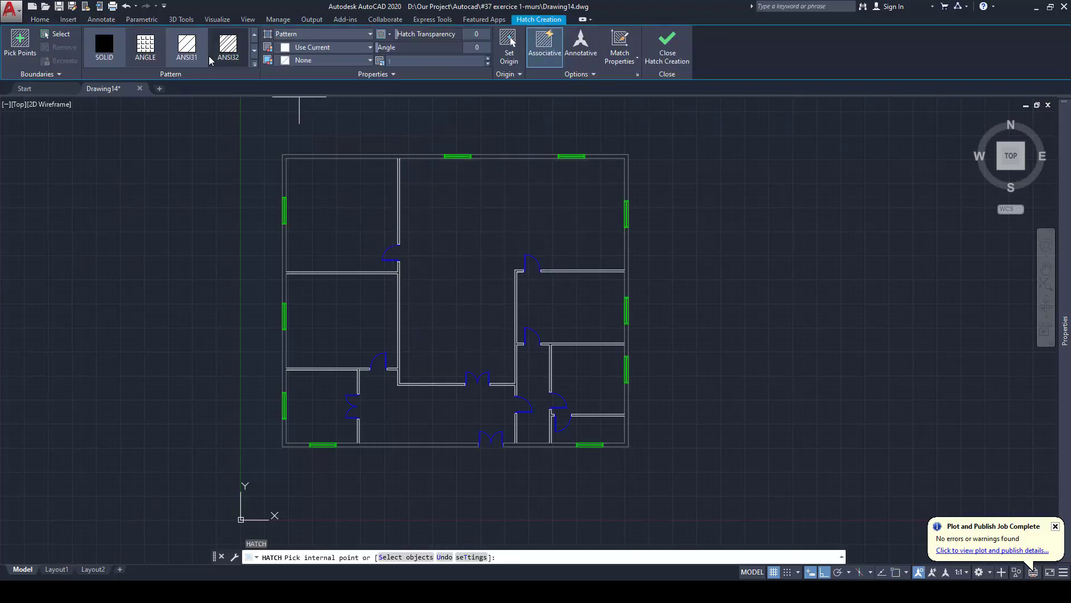
left_click(254, 65)
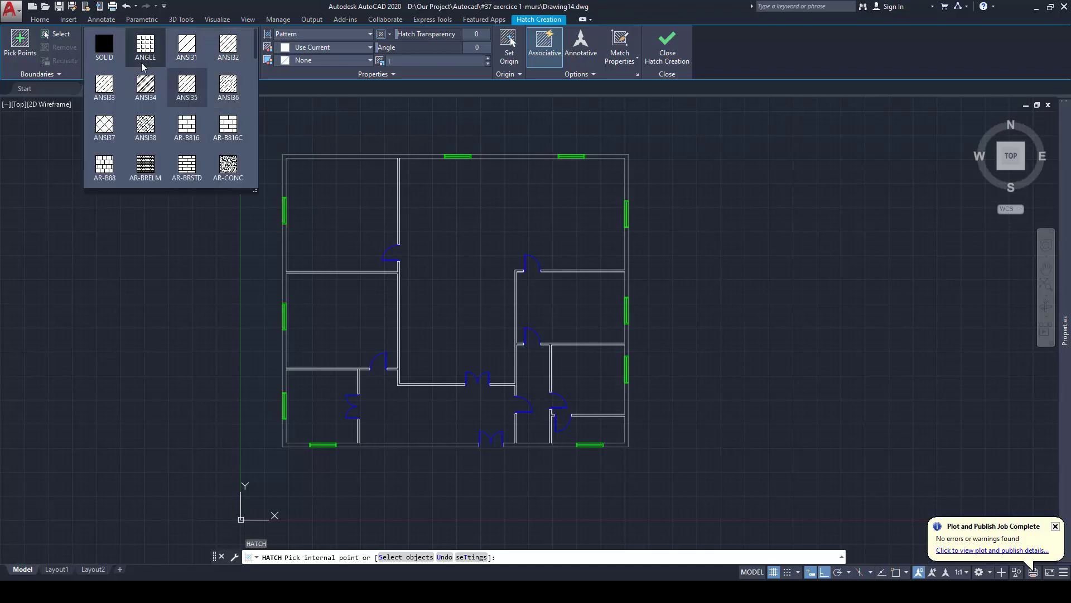
left_click(106, 45)
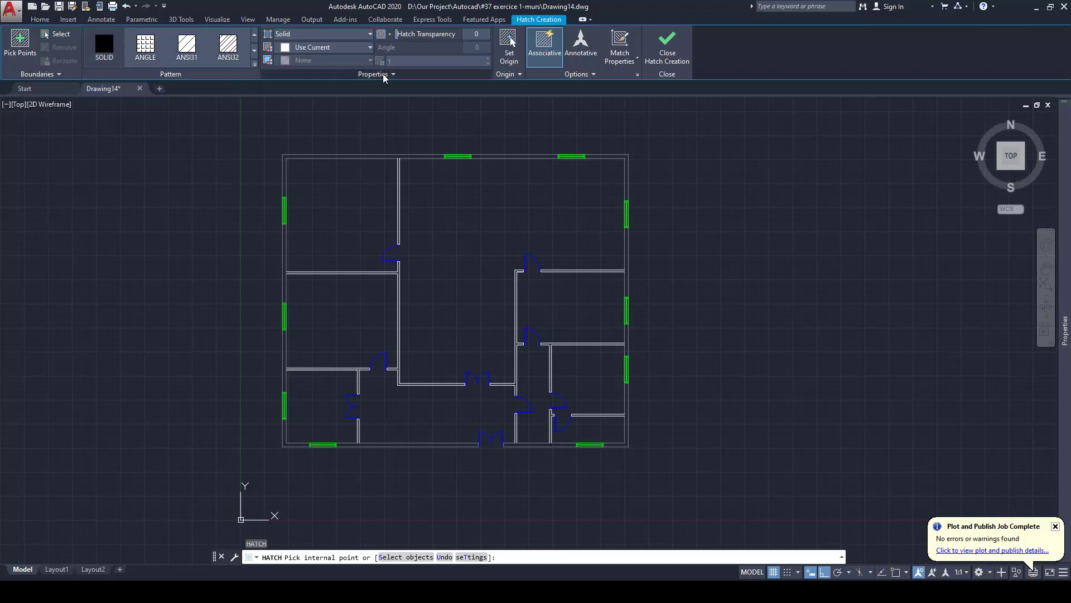
left_click(227, 48)
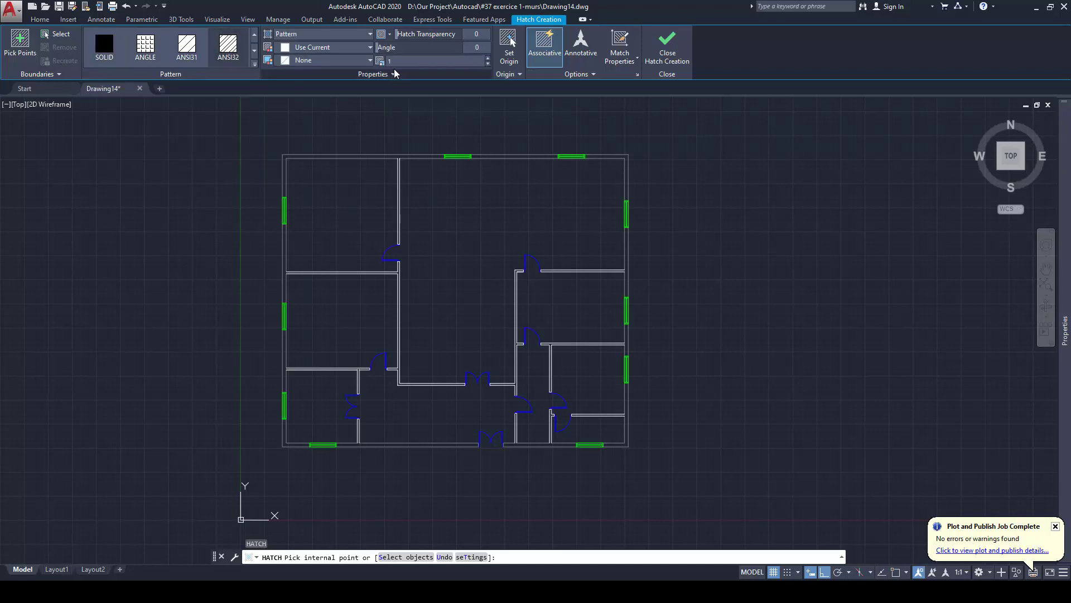
key("Escape")
Draw a test rectangle in the empty space to the right of the floor plan
type("rec")
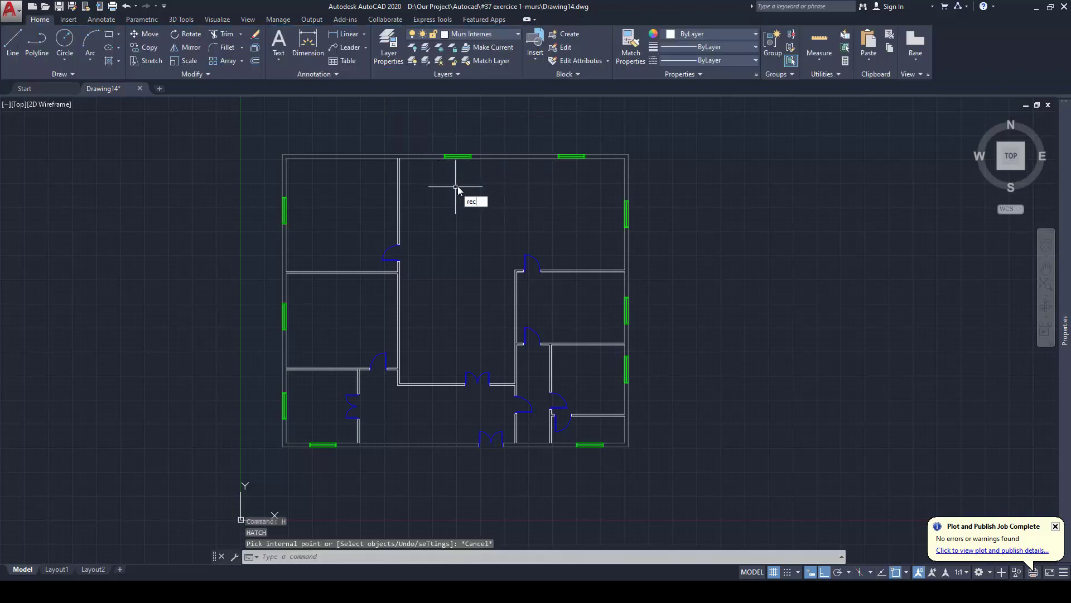
key("Return")
left_click(693, 203)
left_click(813, 299)
key("Escape")
key("Escape")
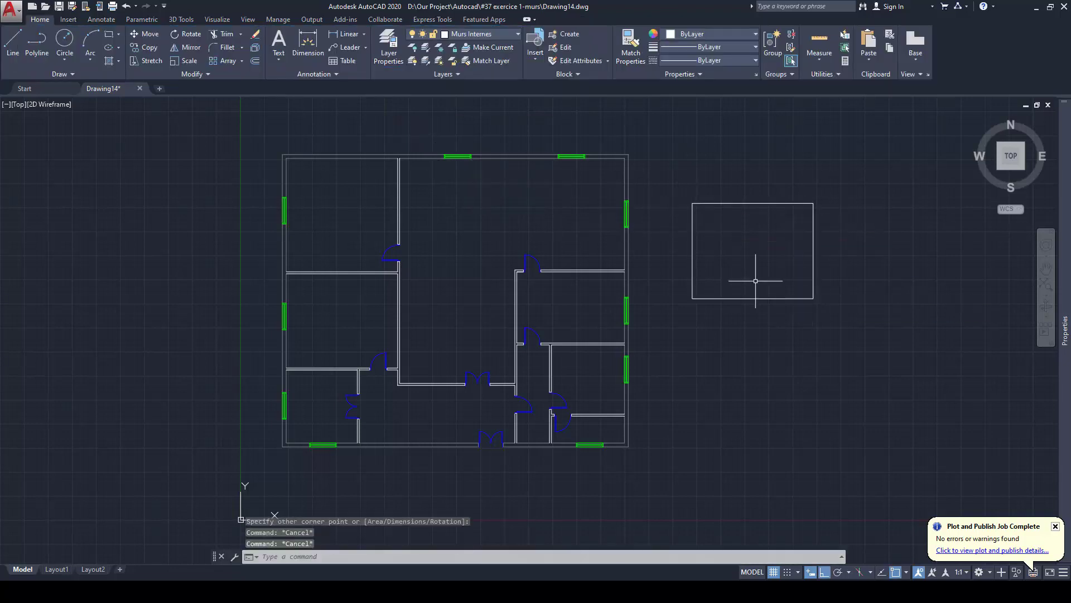
Hatch the inside of the test rectangle with the ANSI31 pattern
type("h")
key("Return")
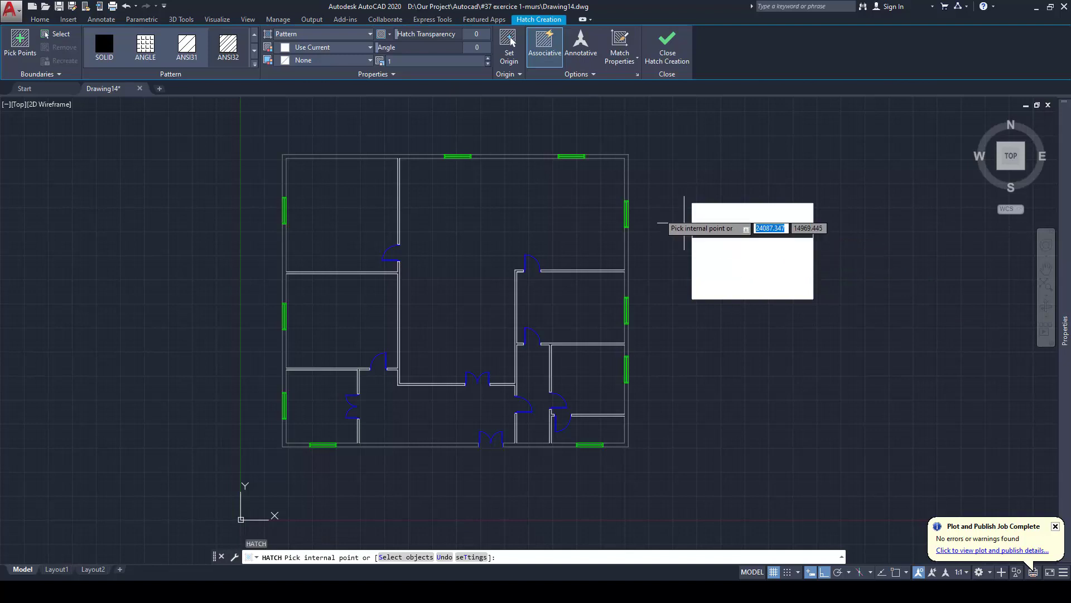
left_click(193, 48)
left_click(778, 263)
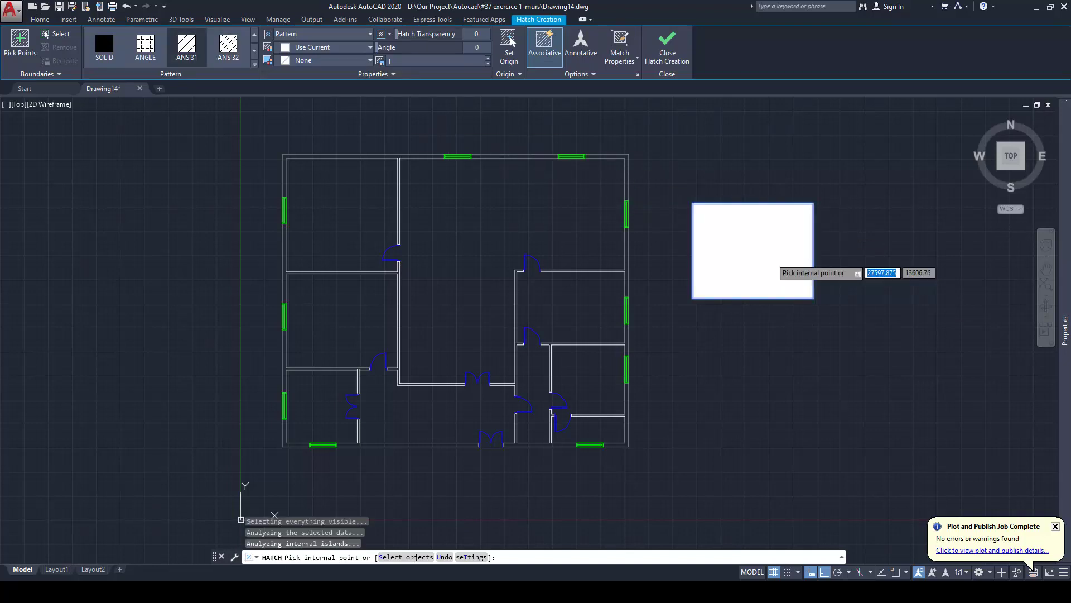
key("Escape")
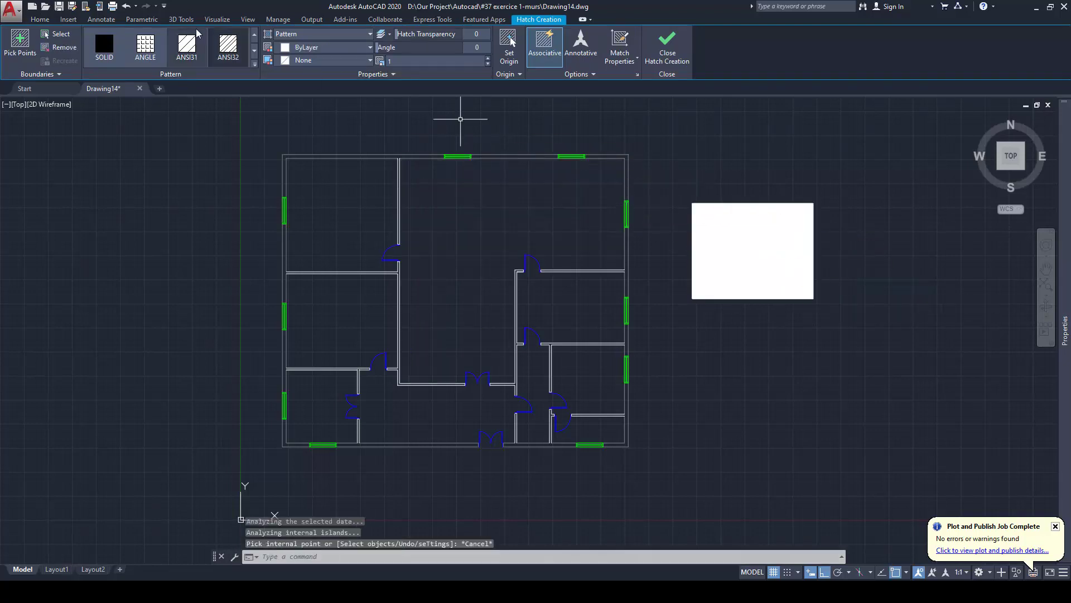
Try scales of 0.5, 0.1 and 50 on the test rectangle's hatch
left_click(778, 259)
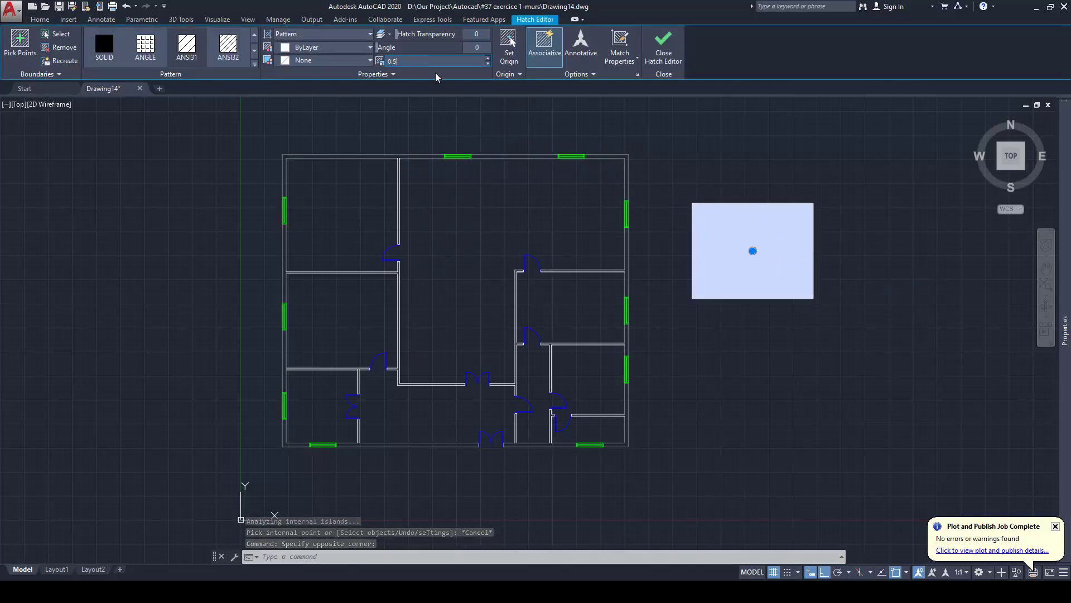
left_click(707, 183)
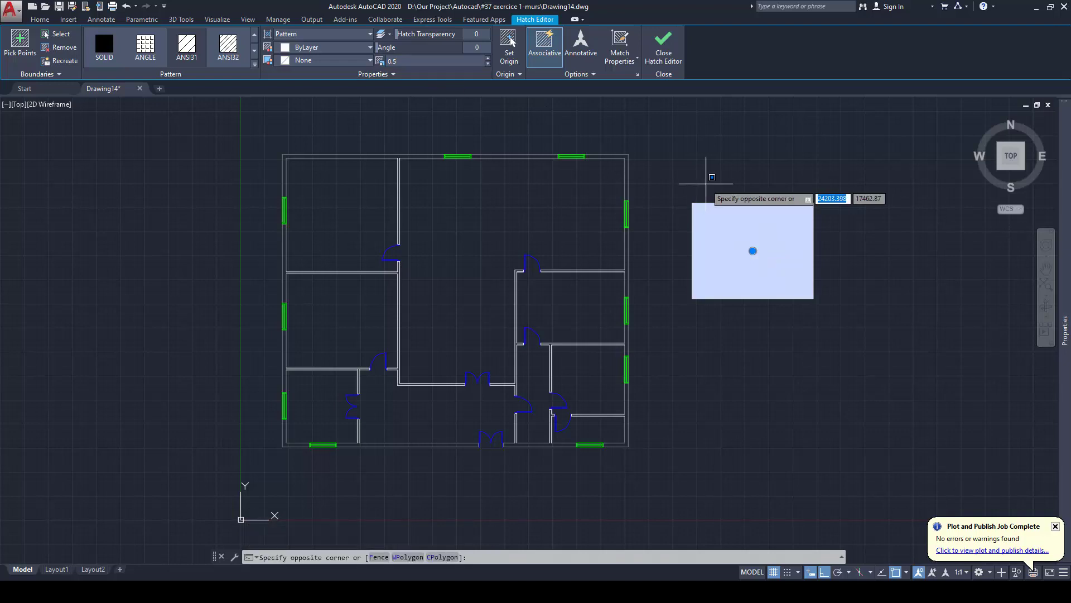
key("Escape")
key("Escape")
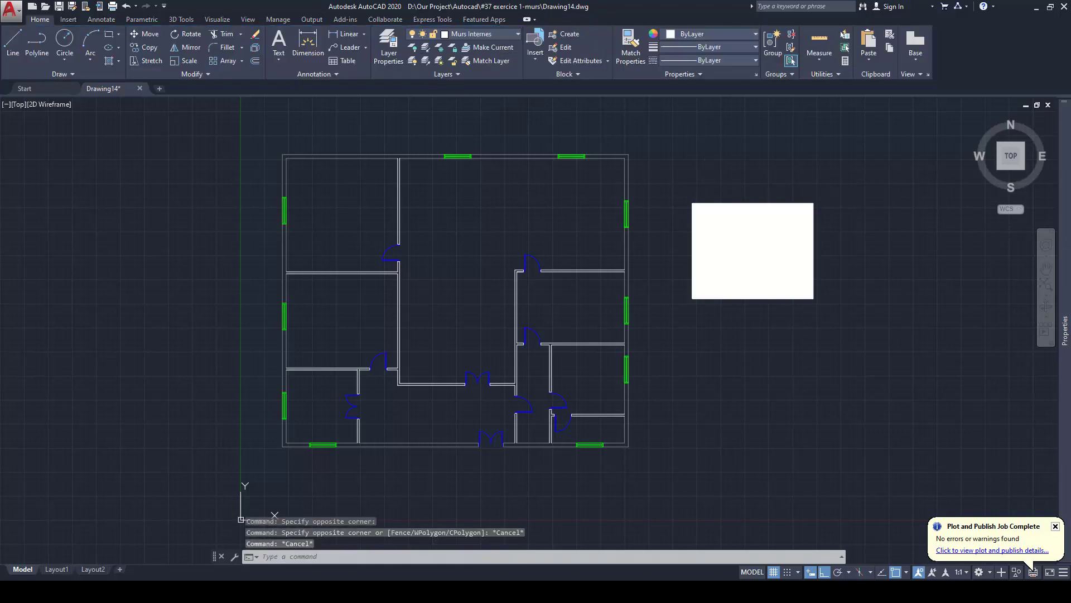
scroll(745, 239, "up", 2)
left_click(742, 233)
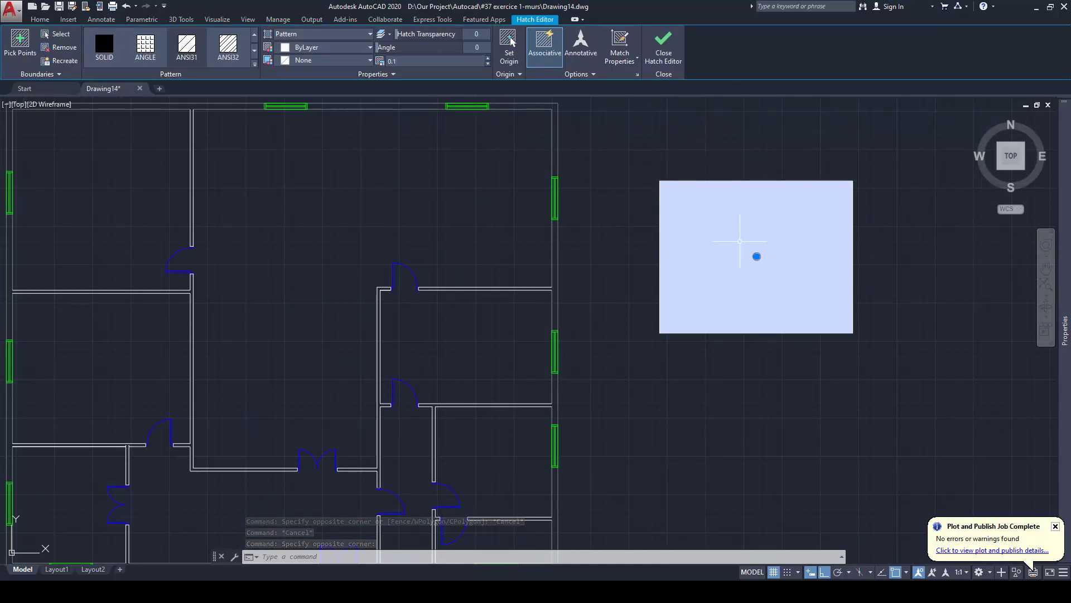
left_click(699, 153)
key("Escape")
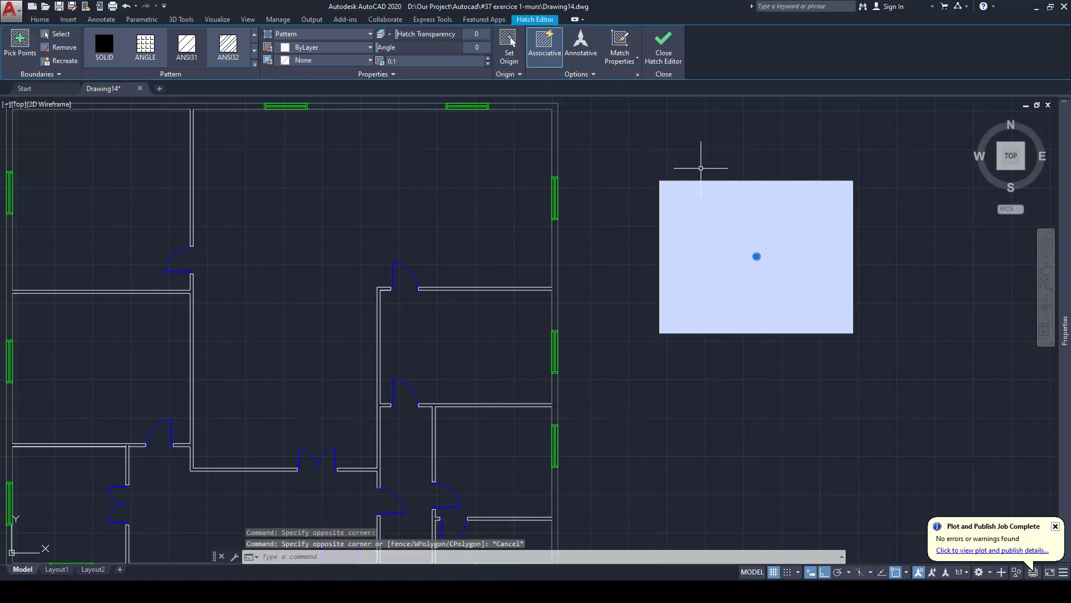
key("Escape")
left_click(717, 219)
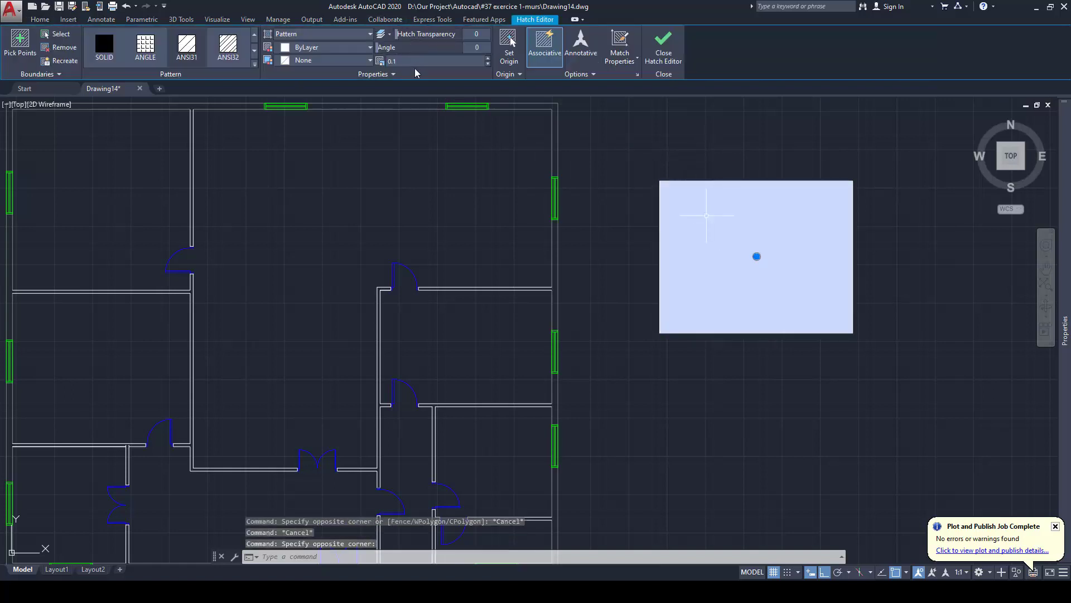
key("Return")
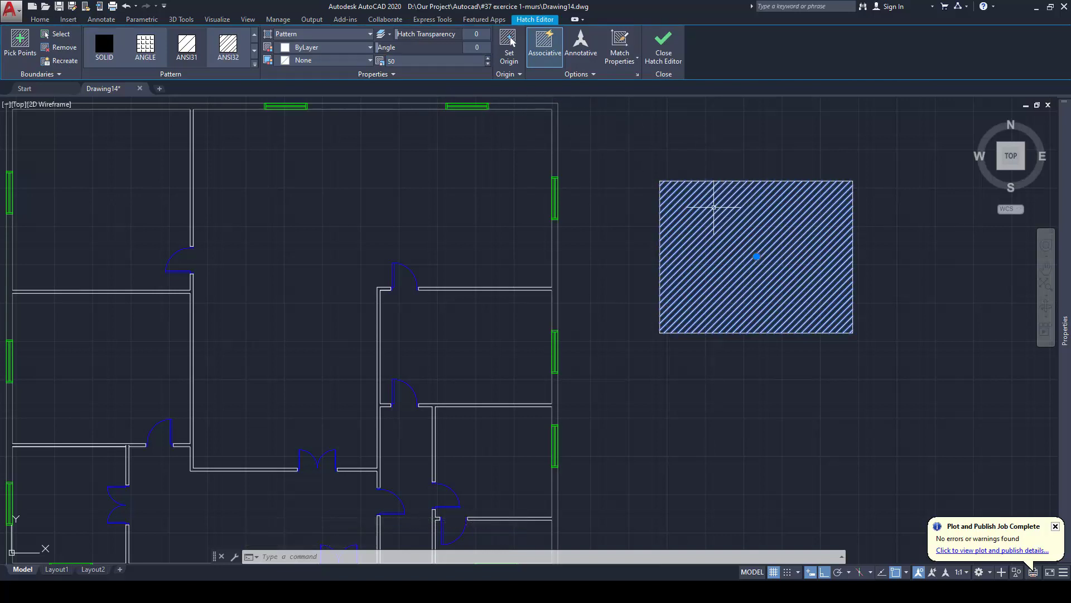
Erase the test rectangle together with its hatch
left_click(638, 161)
left_click(889, 357)
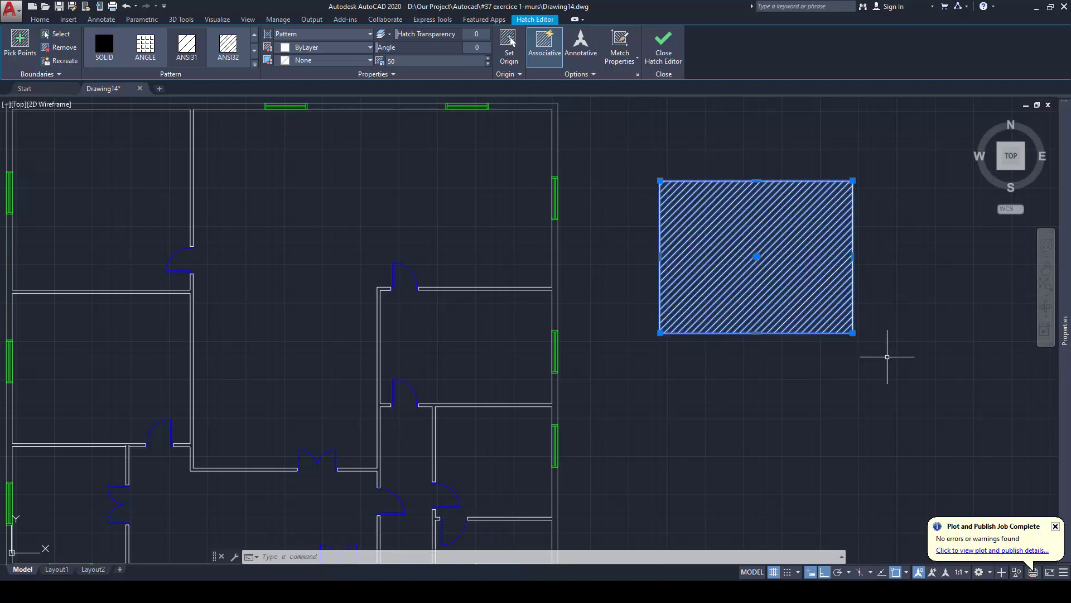
key("Delete")
Start a hatch with the SOLID pattern and fill the upper-left exterior wall together with its adjoining interior partition
scroll(521, 168, "down", 3)
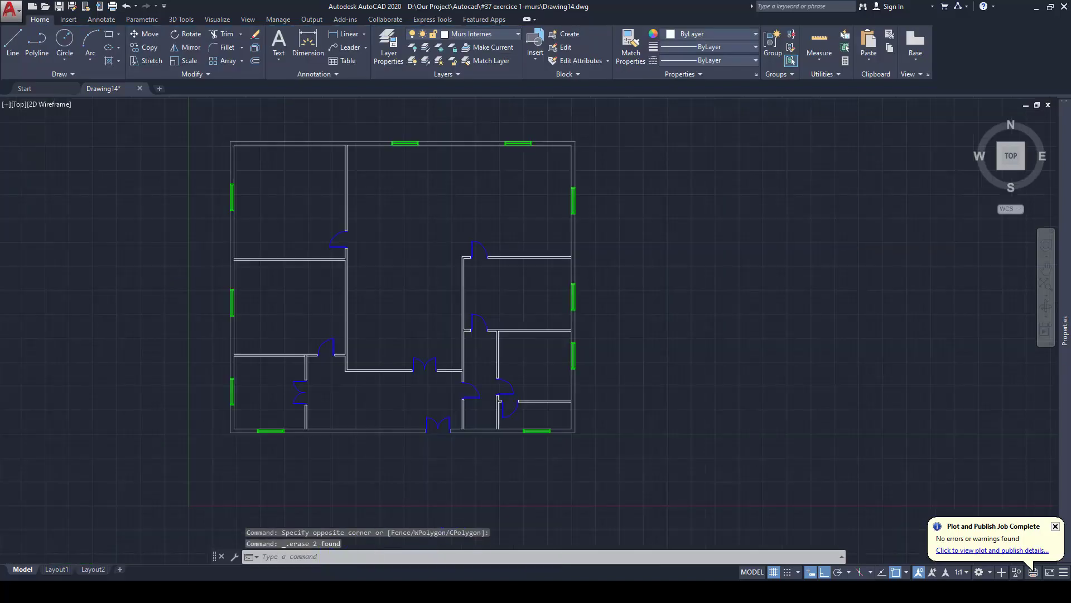
key("Escape")
type("H")
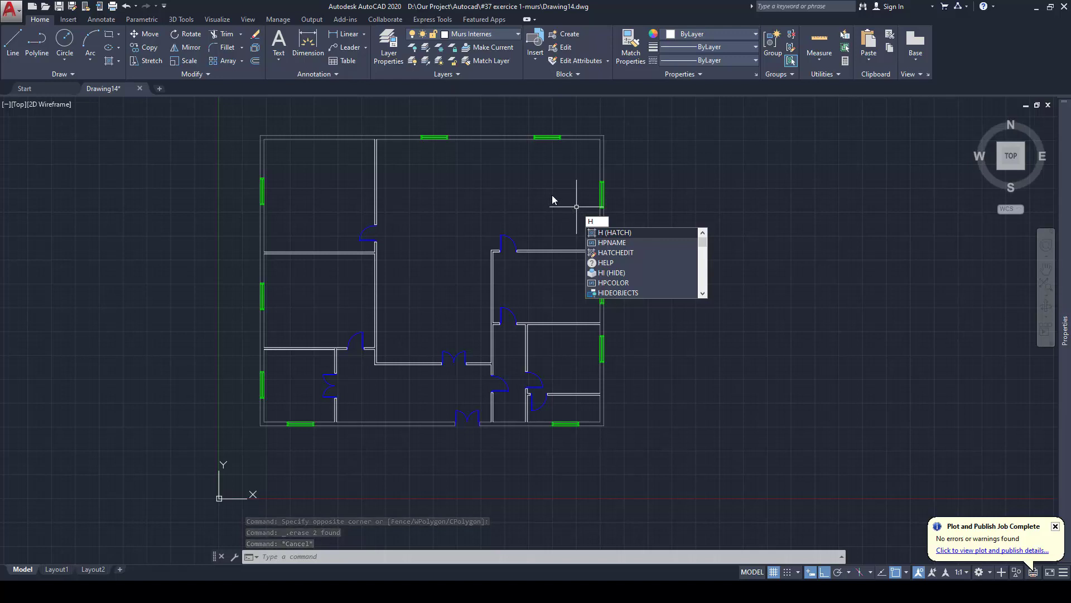
key("Return")
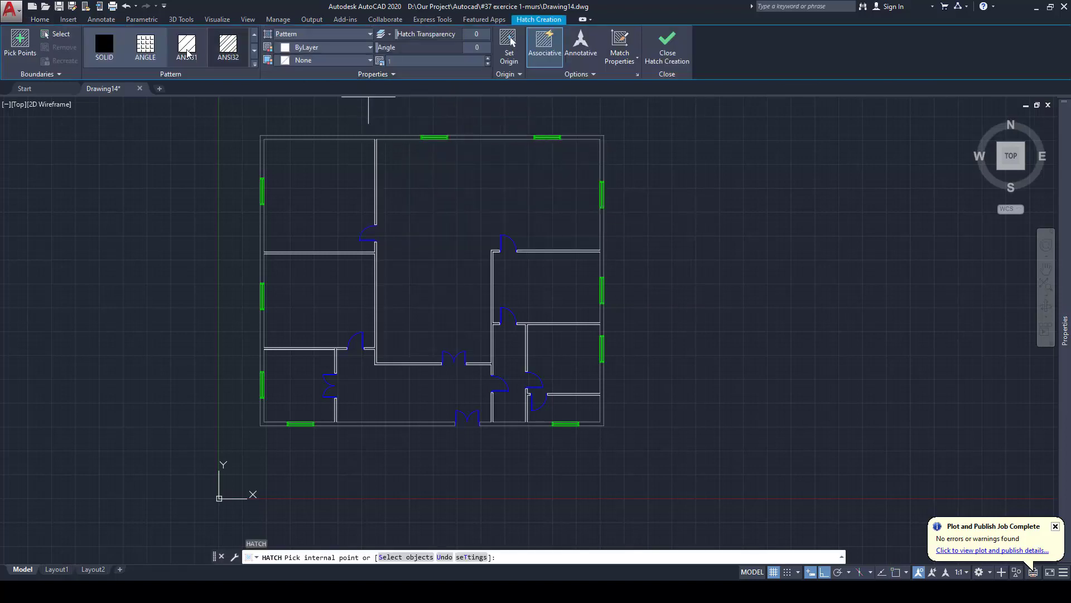
left_click(104, 45)
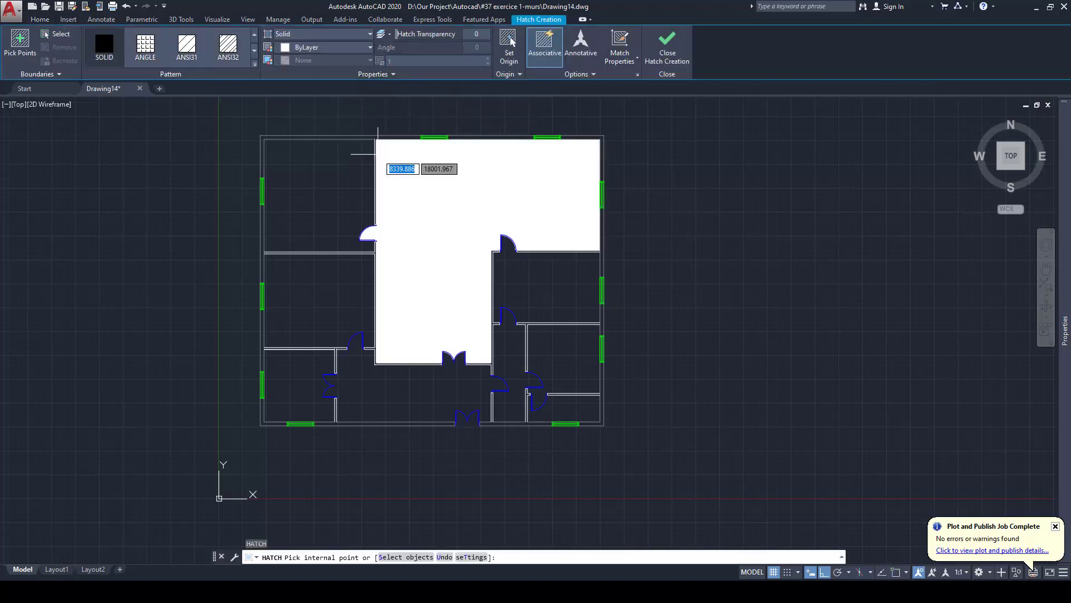
scroll(379, 156, "up", 2)
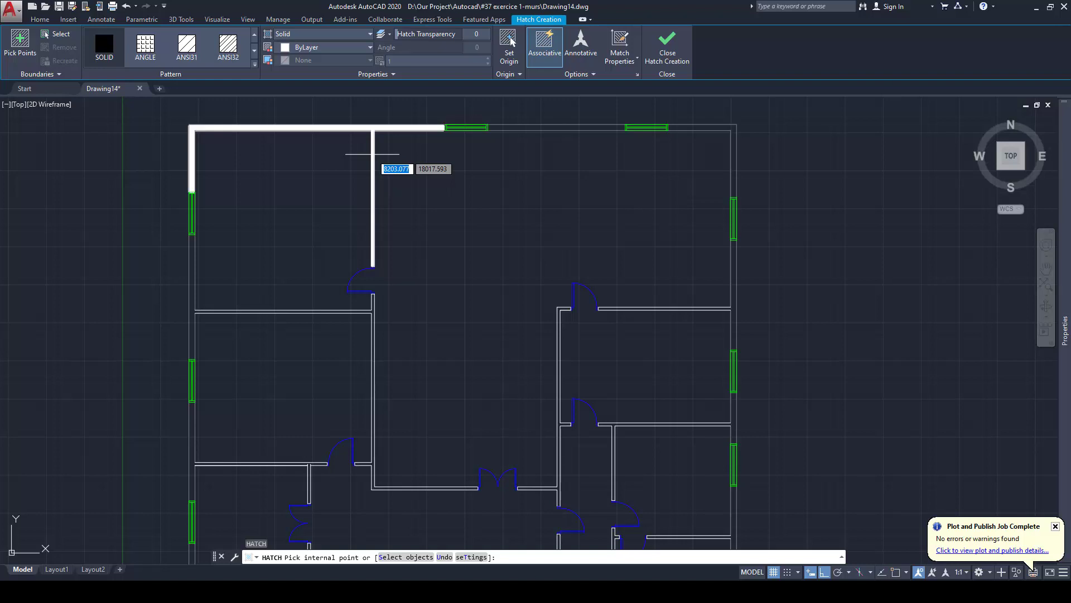
left_click(372, 156)
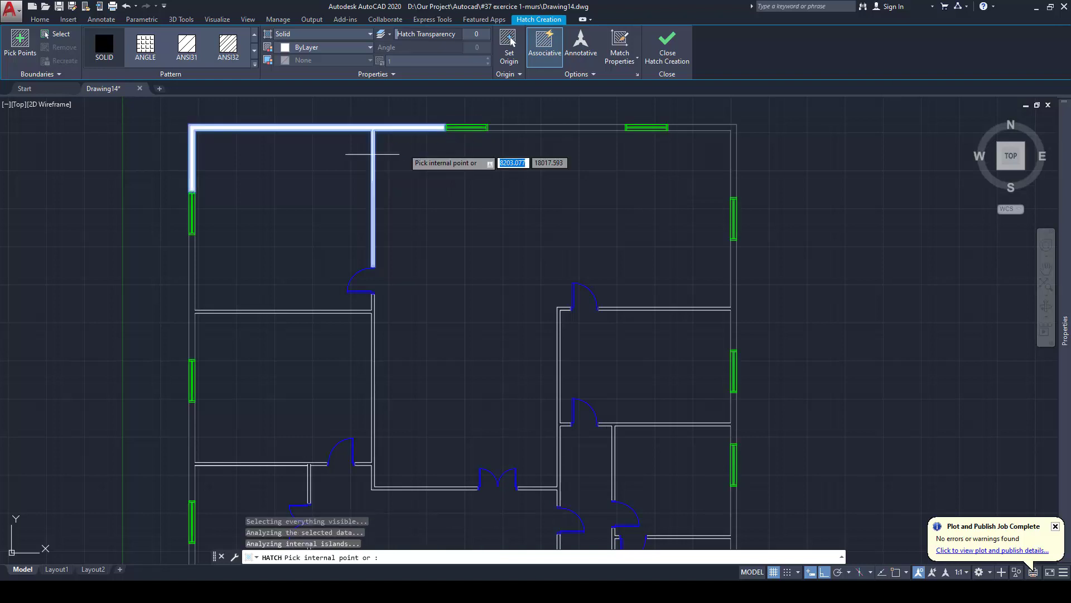
Add the rest of the top wall, the upper part of the right exterior wall and the central-right partitions to the solid hatch
left_click(536, 127)
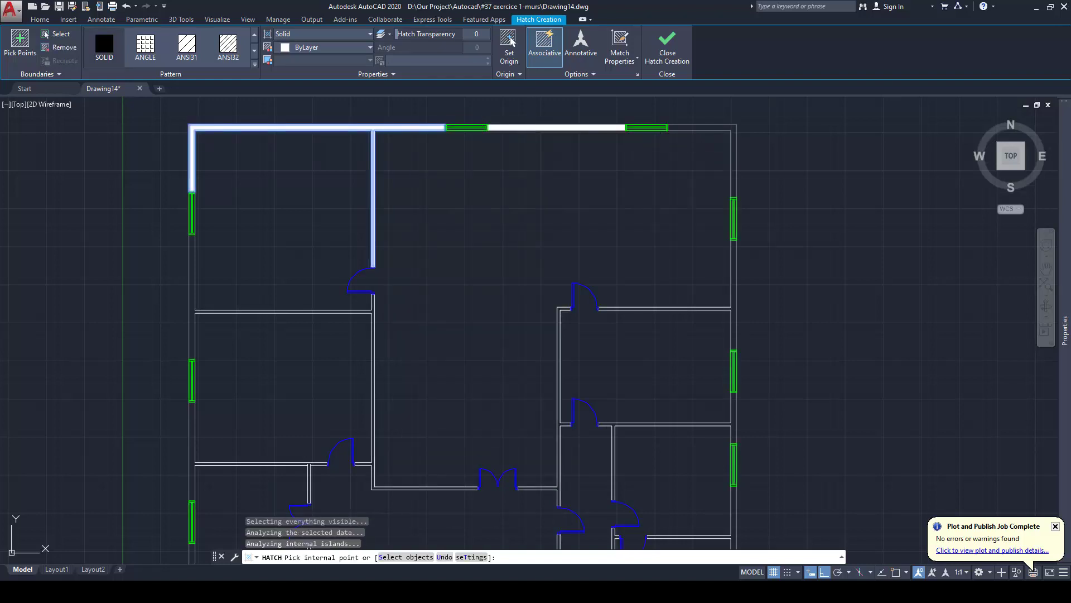
left_click(702, 127)
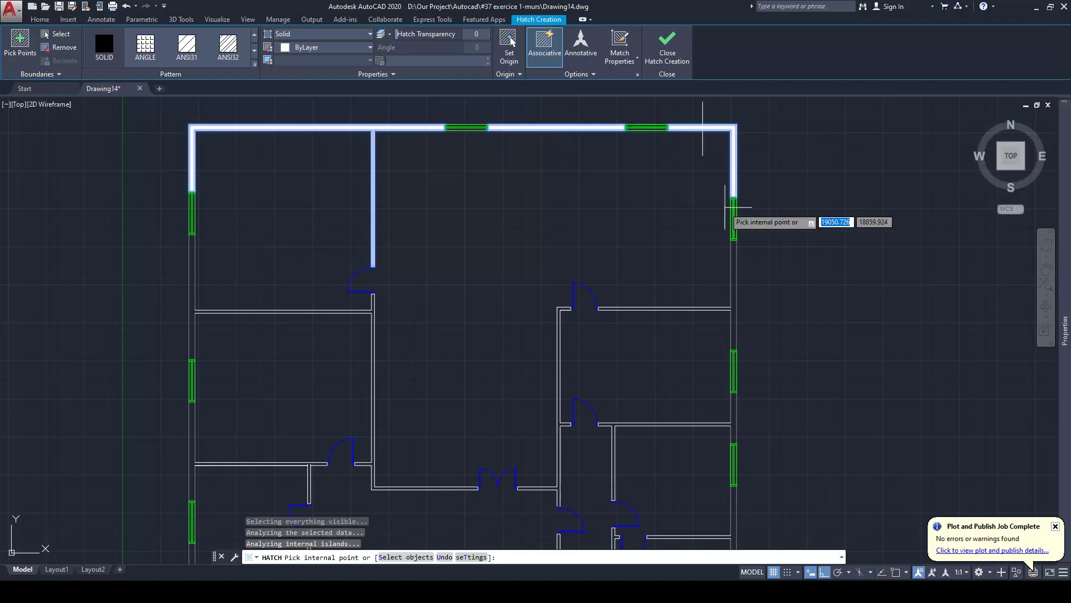
left_click(738, 273)
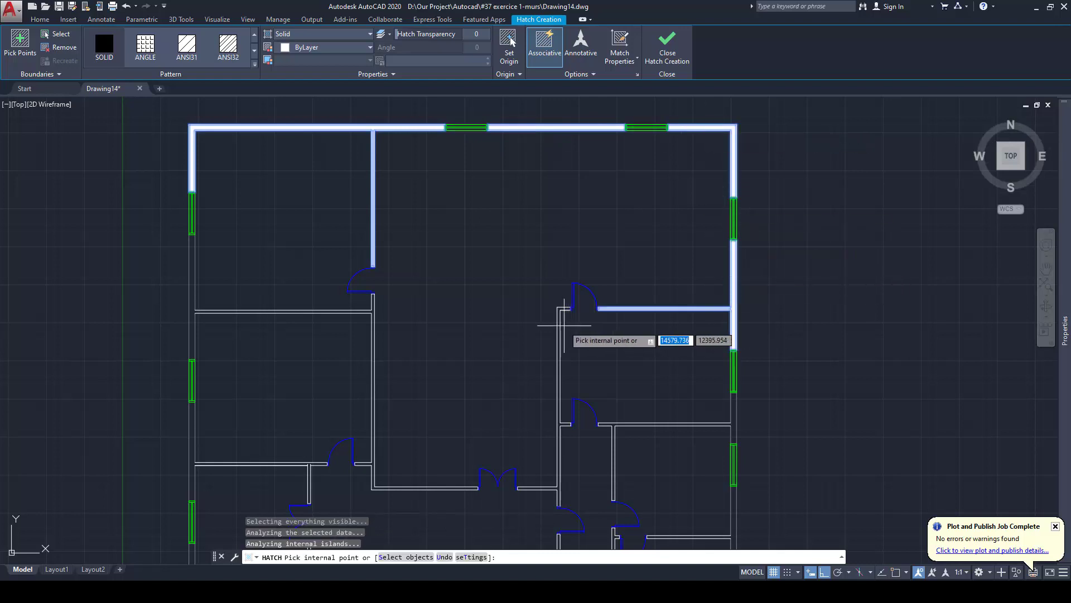
left_click(563, 321)
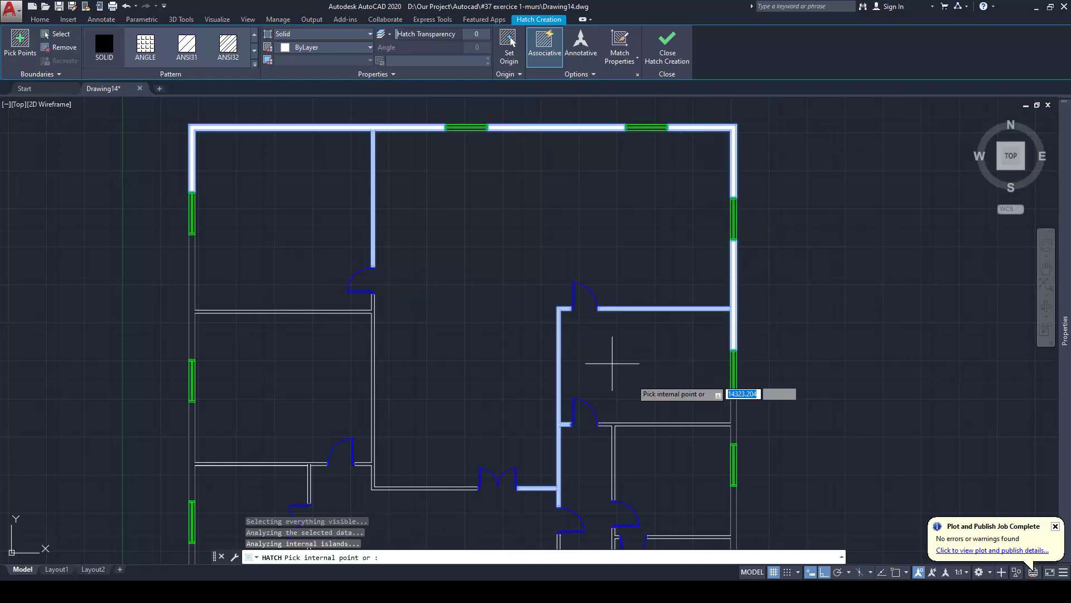
Extend the solid hatch to the lower-right exterior walls and partitions, undoing the pick that fills the rooms
middle_click_drag(616, 359, 547, 185)
left_click(648, 263)
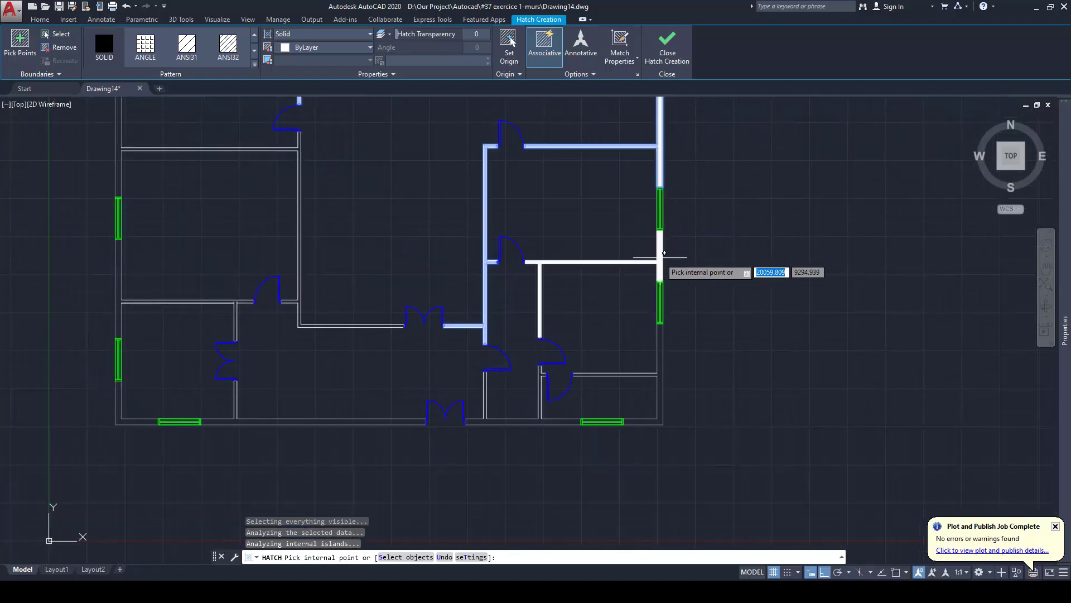
left_click(663, 360)
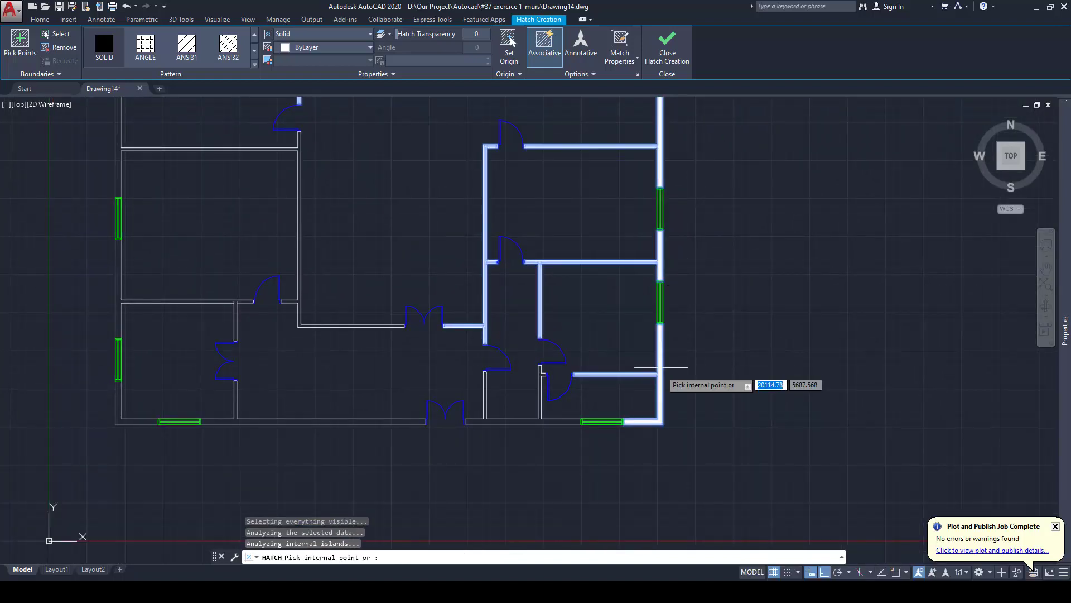
left_click(545, 374)
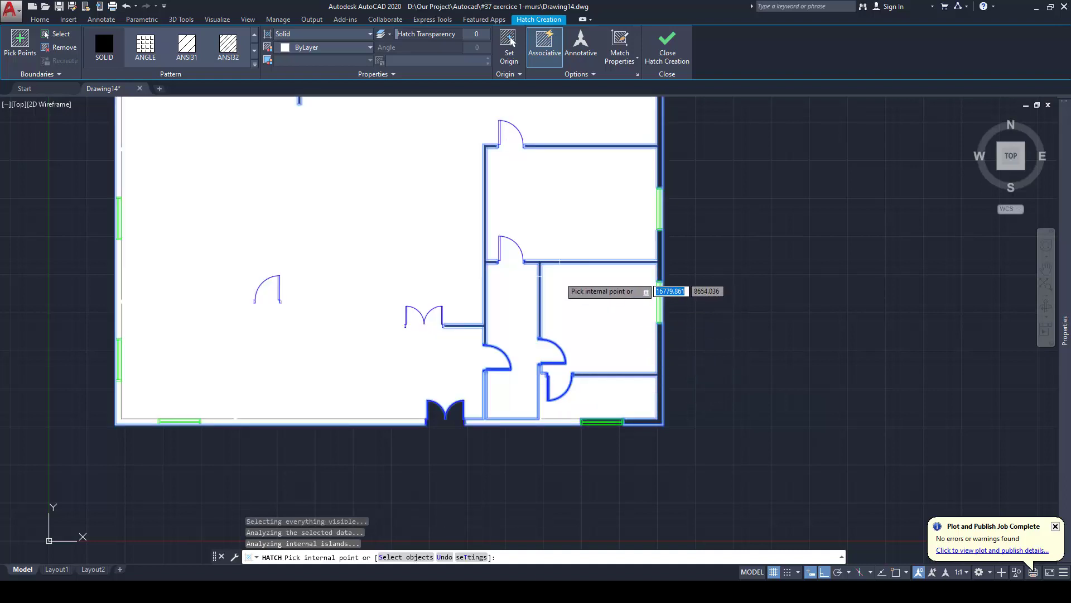
key("ctrl+z")
scroll(545, 385, "up", 2)
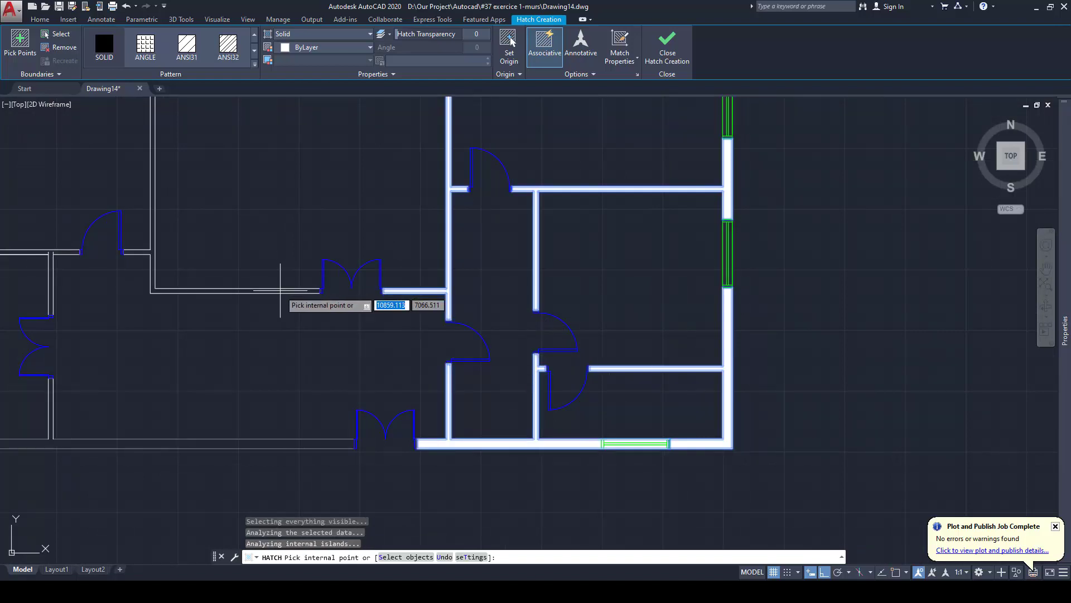
Try to fill the lower-left partition beside the single door with the solid hatch, and end the command
scroll(254, 285, "down", 3)
middle_click_drag(254, 286, 312, 284)
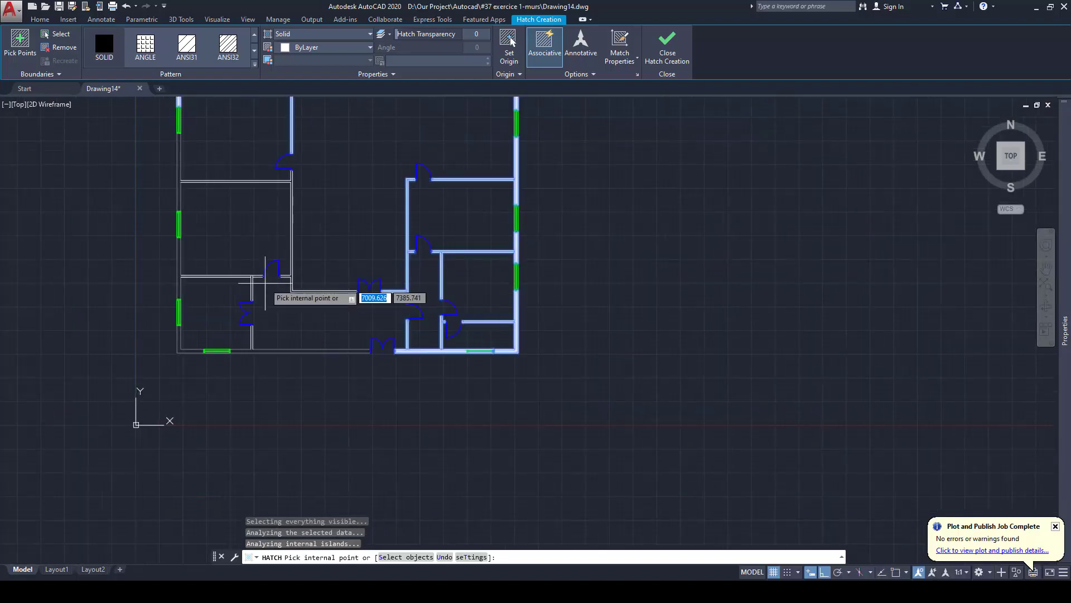
scroll(250, 274, "up", 5)
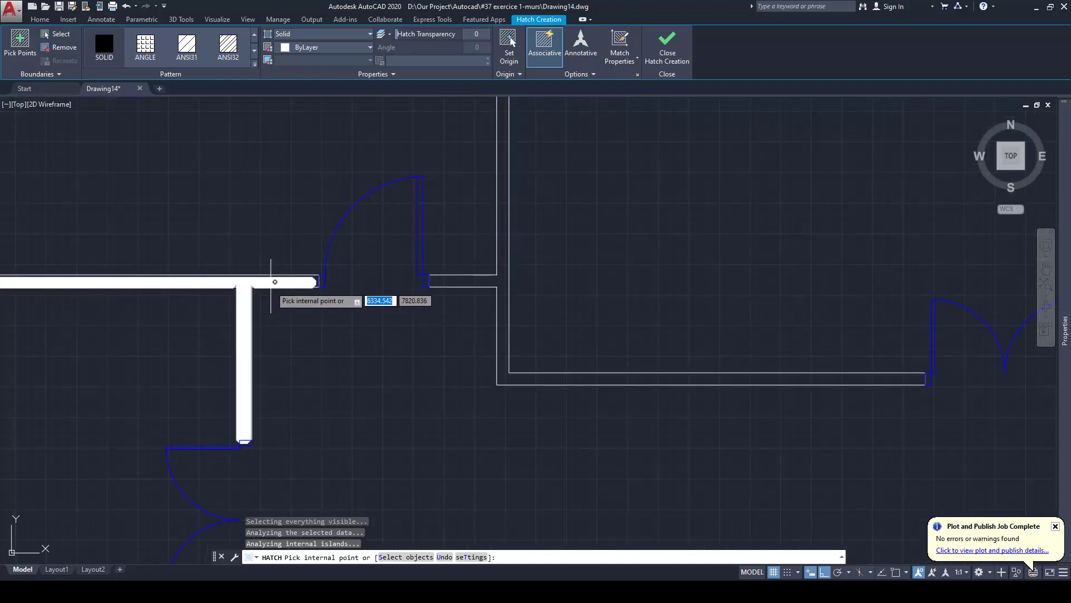
left_click(302, 294)
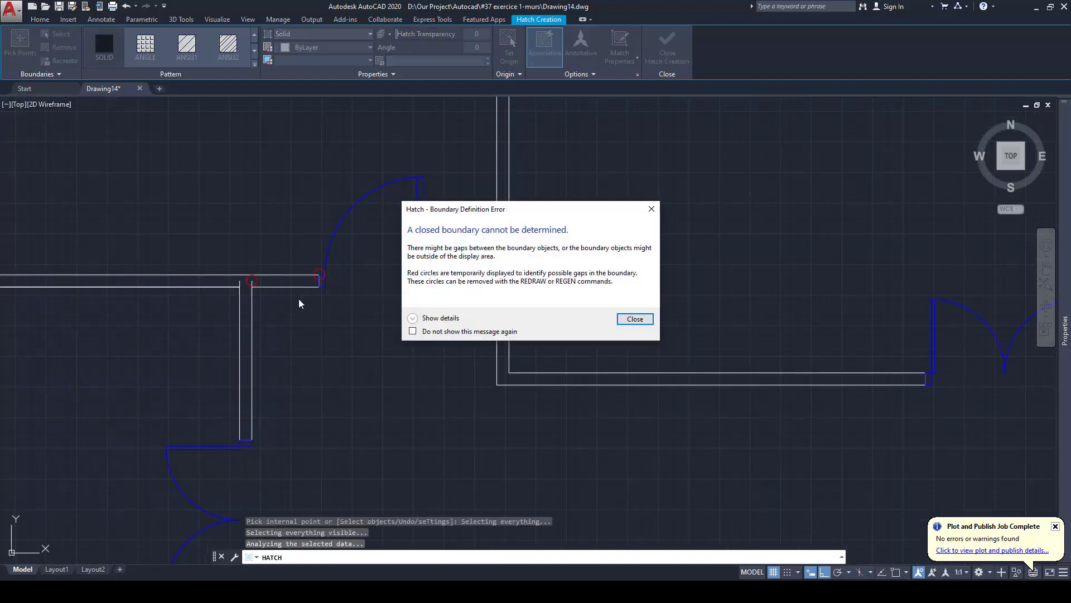
left_click(634, 320)
scroll(483, 299, "down", 8)
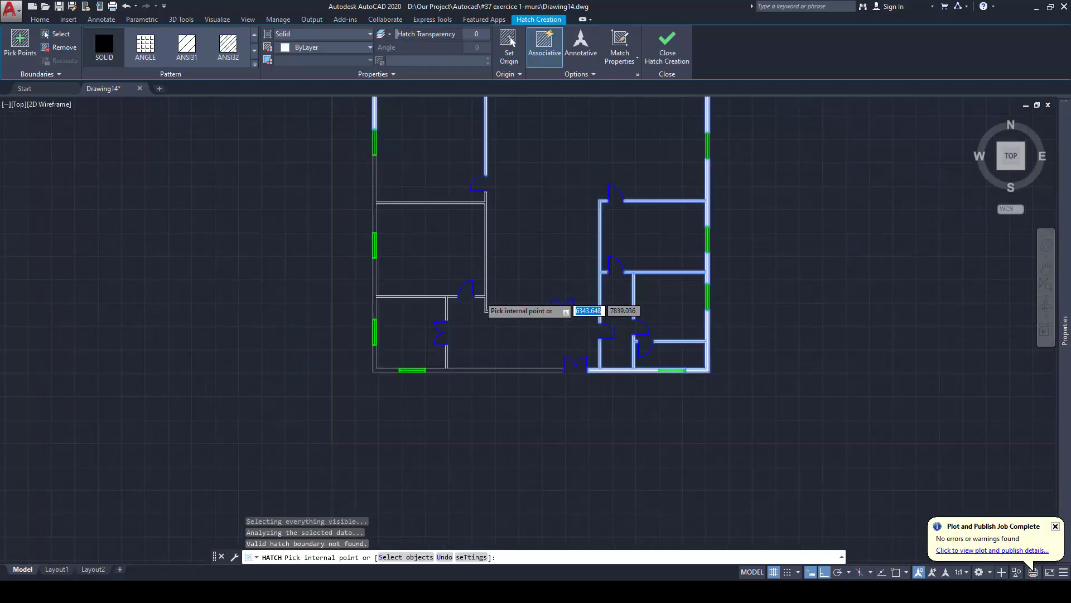
key("Escape")
Examine the circled boundary gap where the upper-left partition meets the door frame
scroll(467, 263, "up", 4)
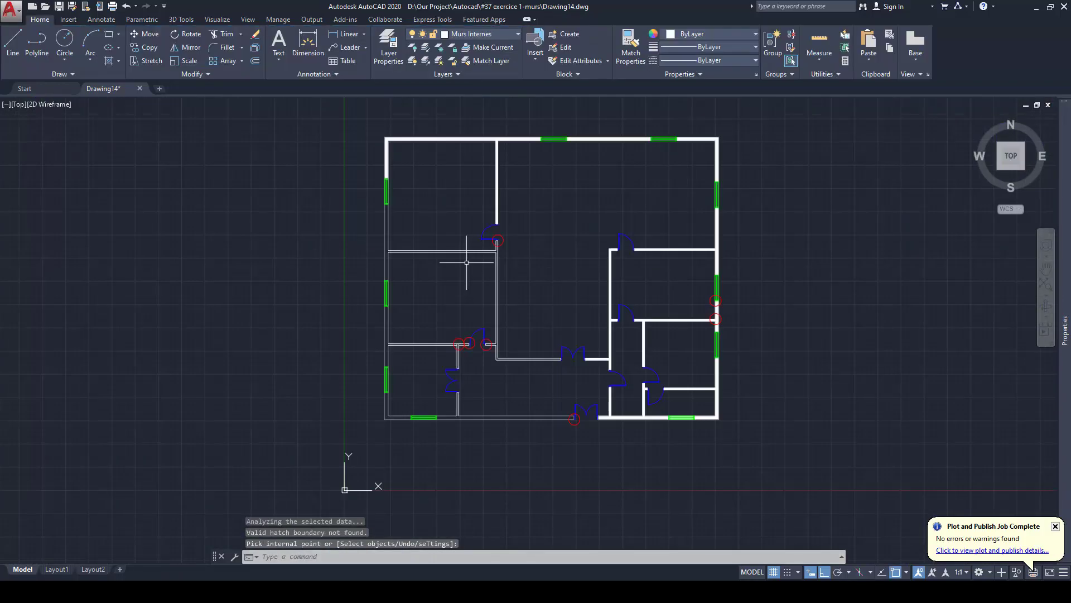
scroll(487, 223, "up", 4)
scroll(514, 275, "up", 3)
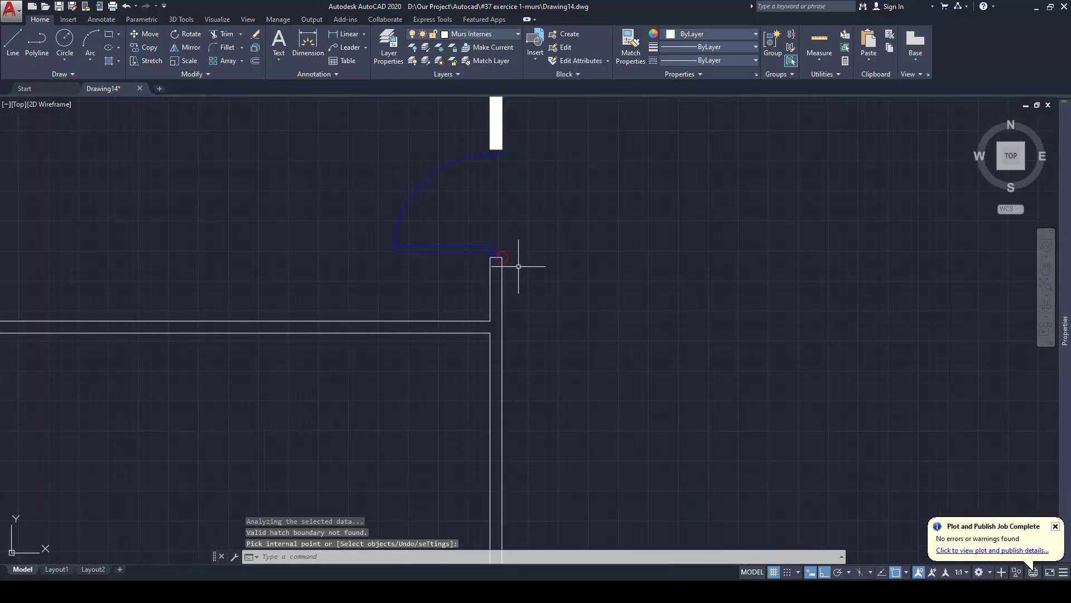
scroll(503, 254, "up", 5)
scroll(504, 258, "up", 6)
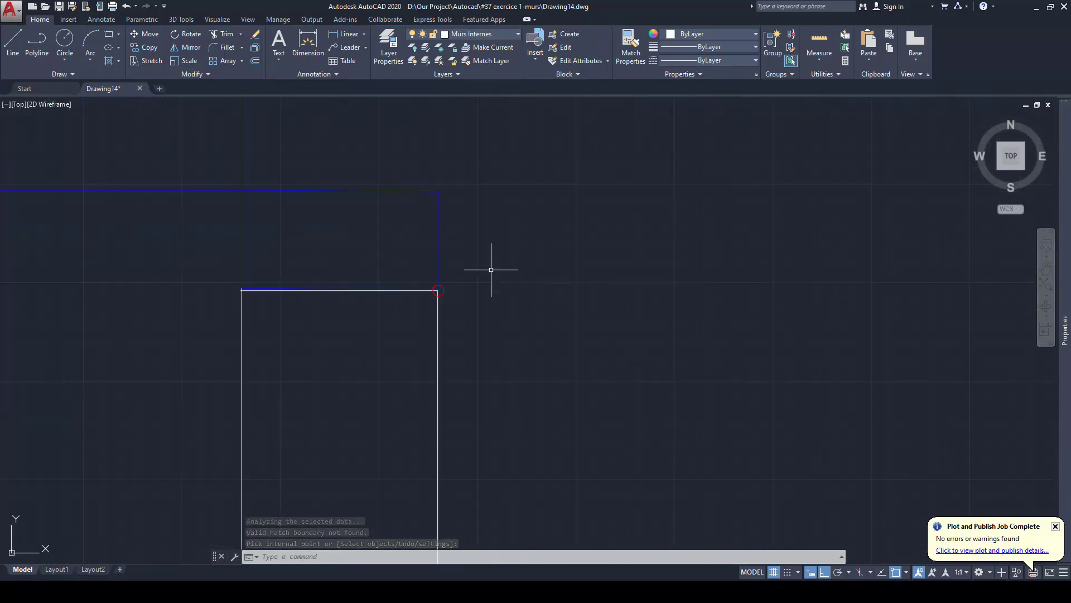
scroll(470, 284, "down", 6)
scroll(469, 284, "down", 8)
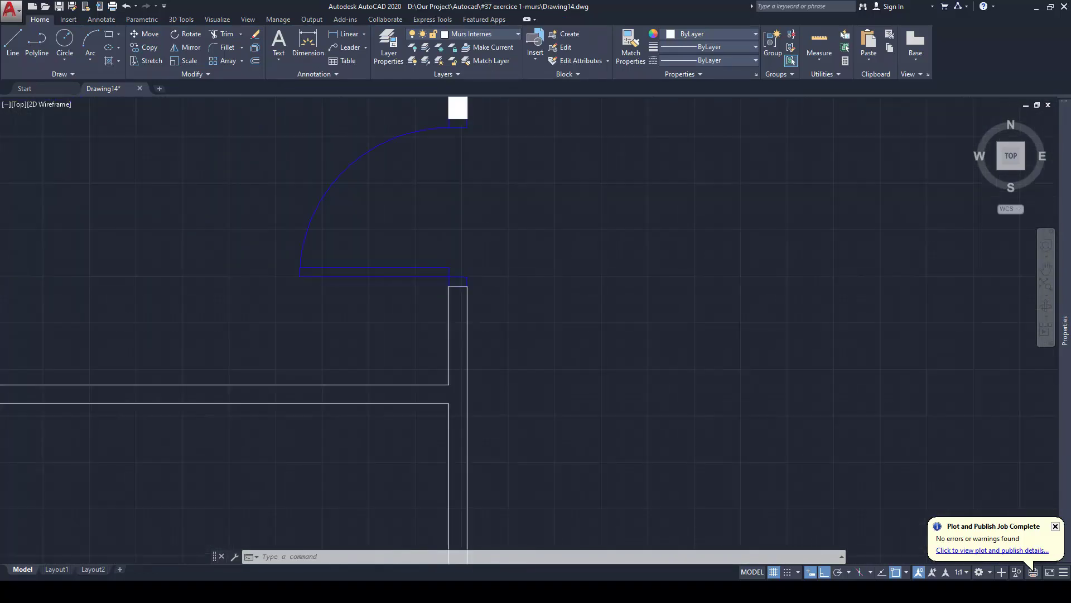
middle_click_drag(370, 288, 420, 257)
Fill the remaining left and bottom exterior walls and the left-side partitions with a solid hatch
type("h")
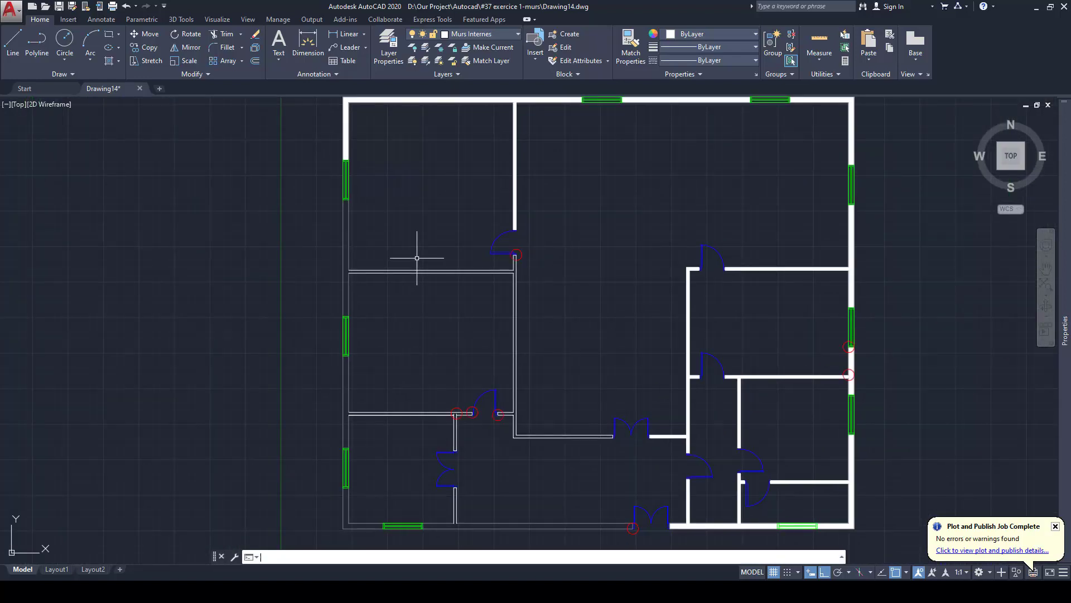
key("Return")
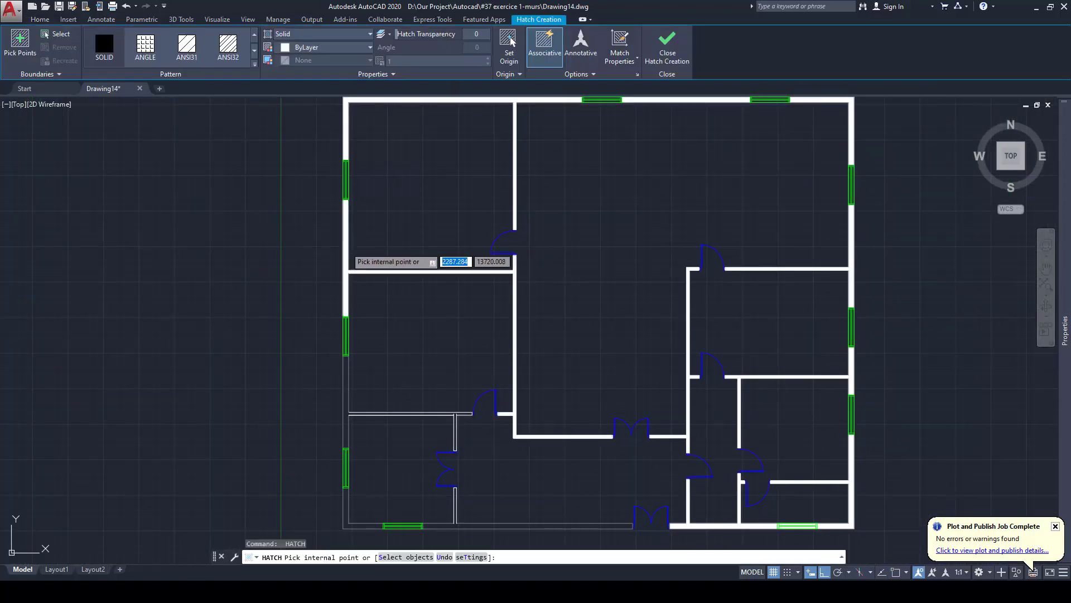
left_click(351, 277)
middle_click_drag(345, 399, 342, 268)
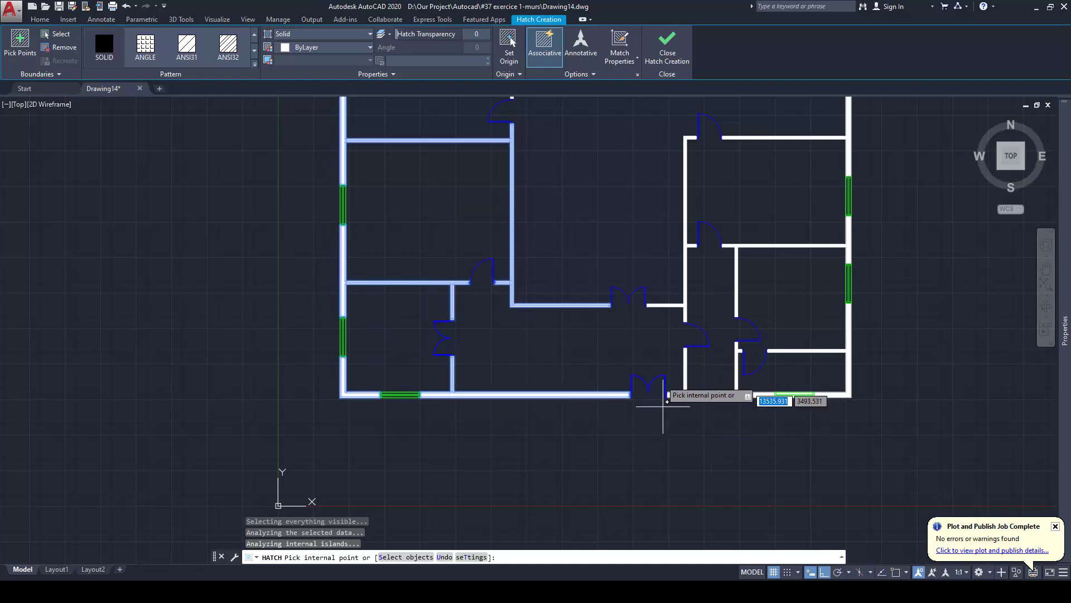
scroll(574, 223, "down", 2)
middle_click_drag(574, 218, 486, 300)
key("Return")
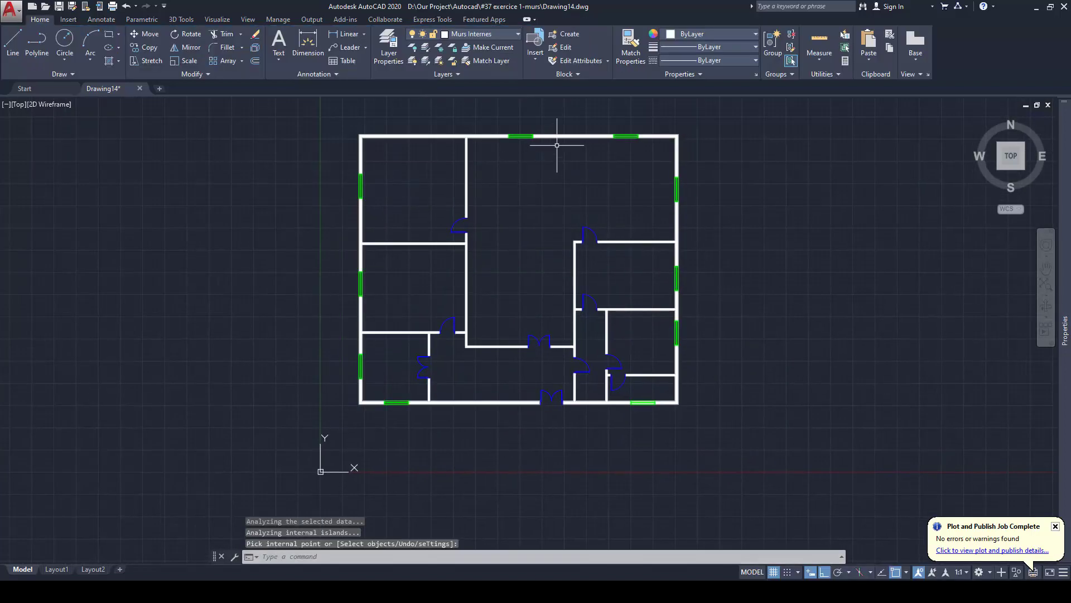
Turn off the Fenetres, Hatch, Layer1, Murs Externes and Portes layers
left_click(569, 135)
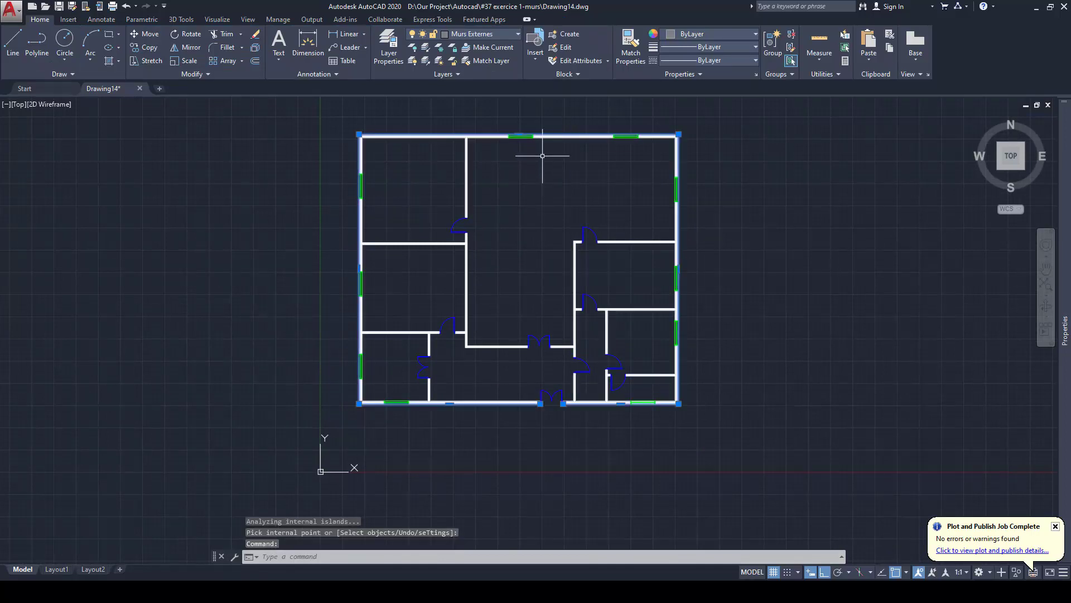
key("Escape")
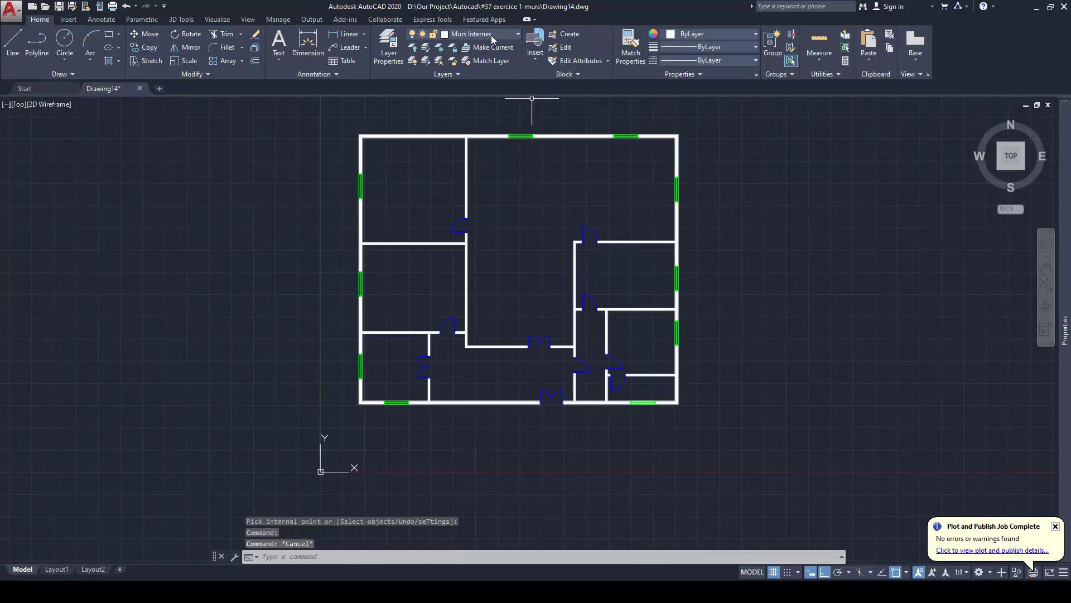
left_click(491, 35)
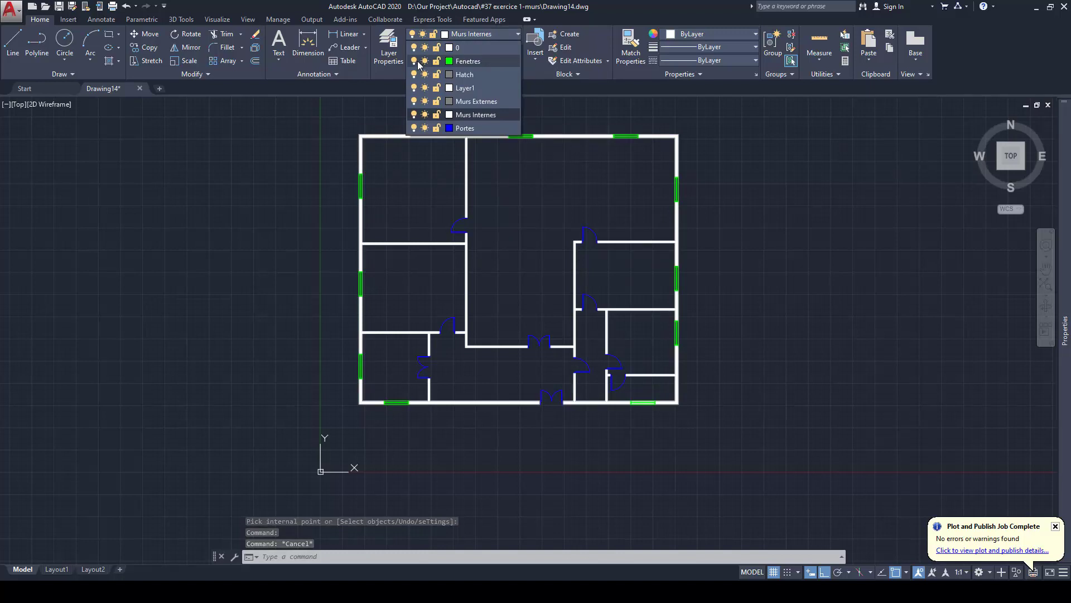
left_click(414, 61)
left_click(414, 74)
left_click(414, 88)
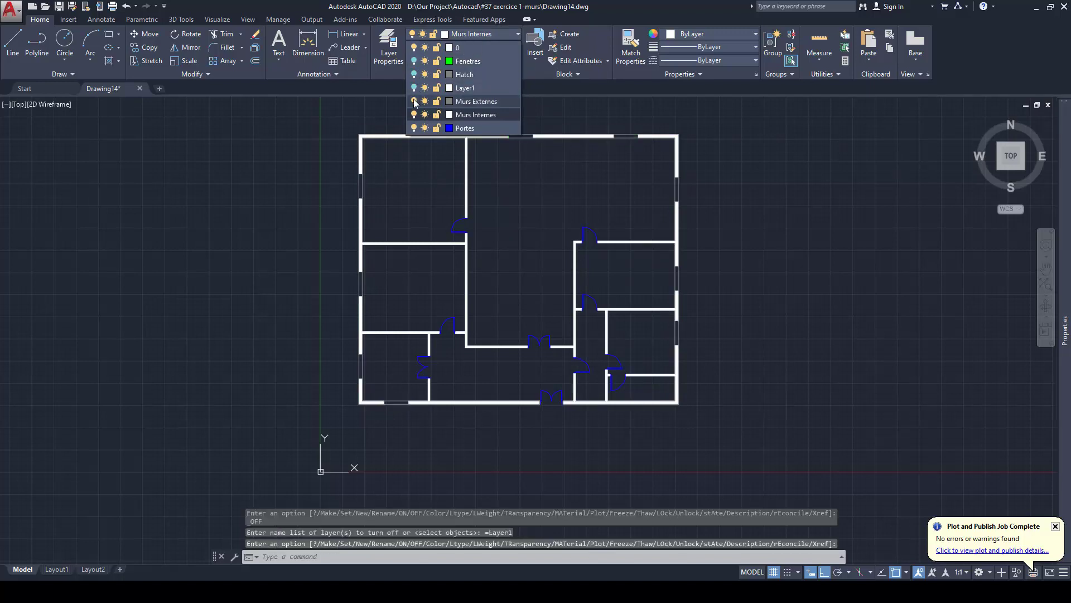
left_click(414, 101)
left_click(414, 127)
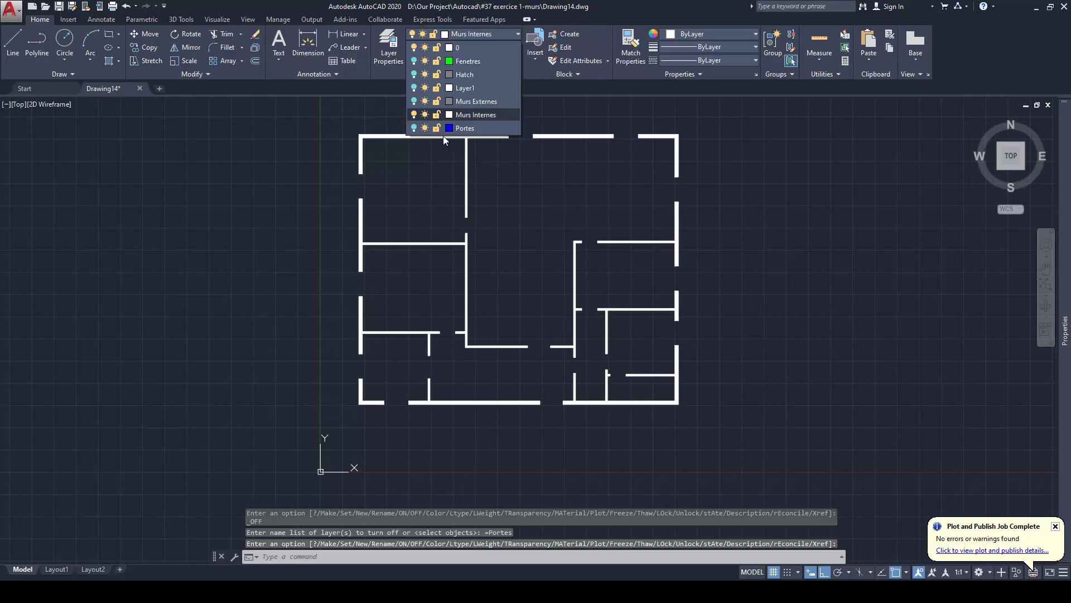
Turn the current Murs Internes layer off and back on
left_click(413, 114)
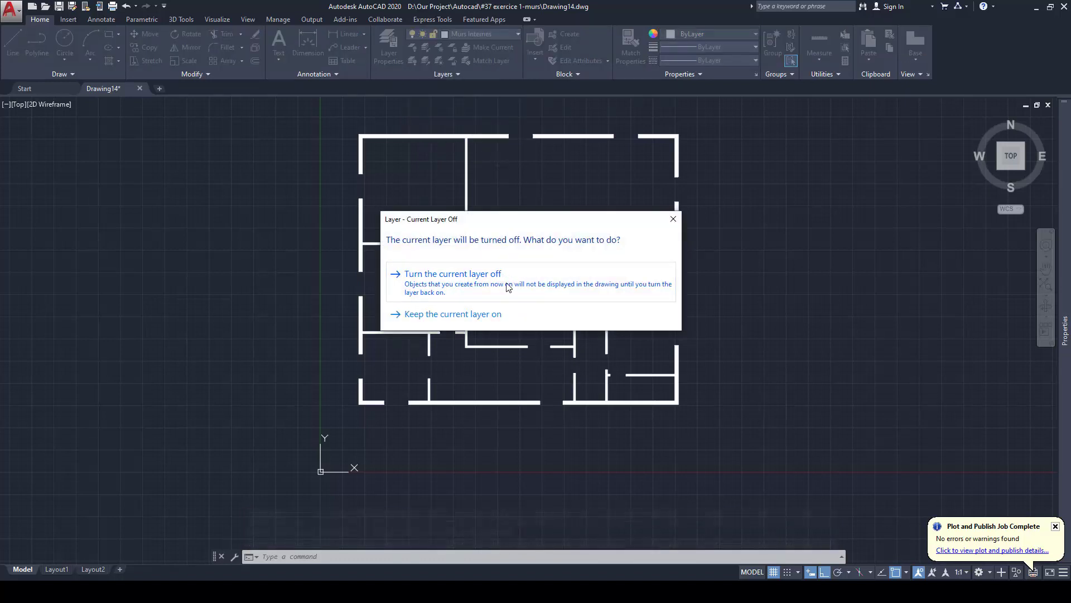
left_click(582, 289)
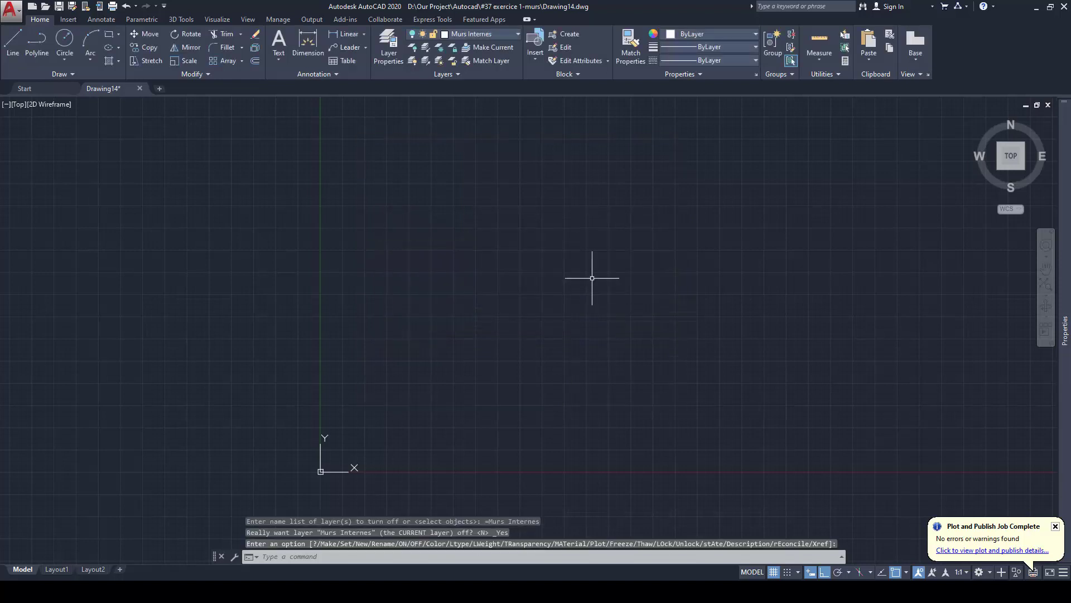
left_click(487, 35)
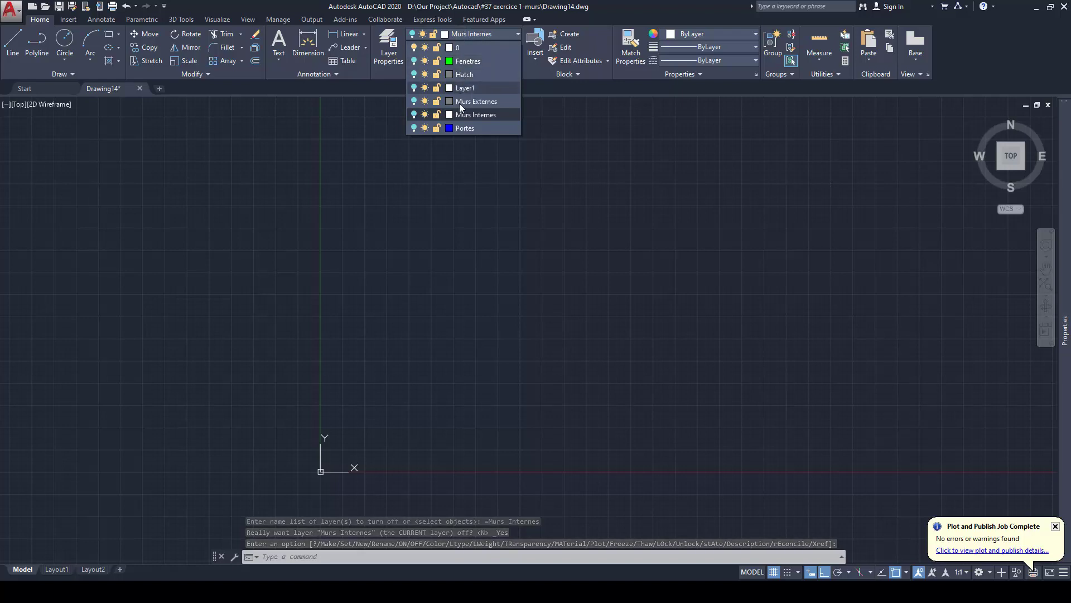
left_click(413, 116)
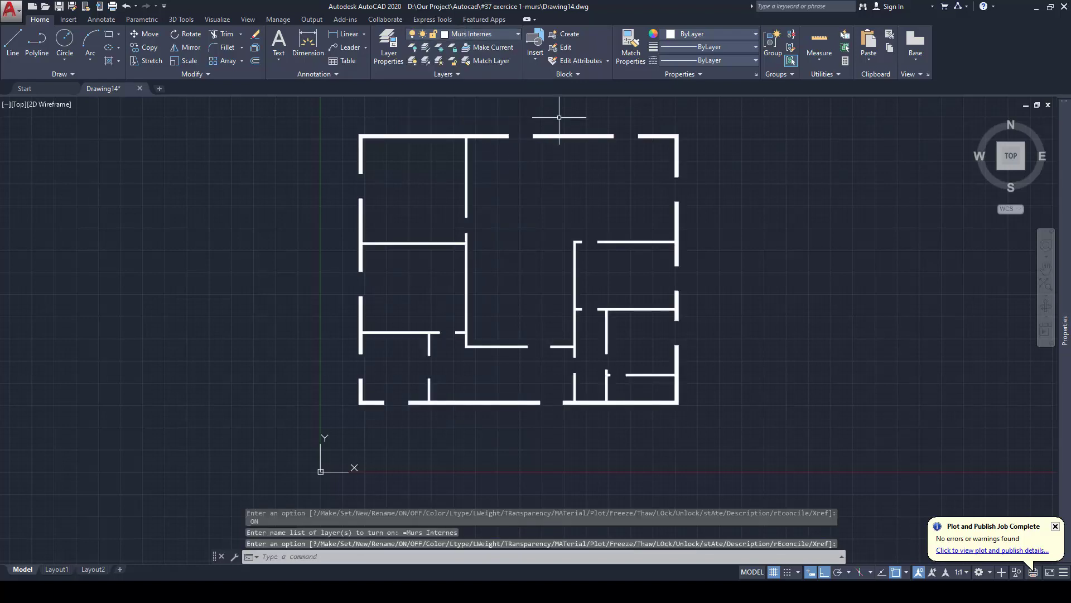
Select one solid wall hatch plus all similar hatches and move them to the Hatch layer
key("Escape")
scroll(569, 136, "up", 4)
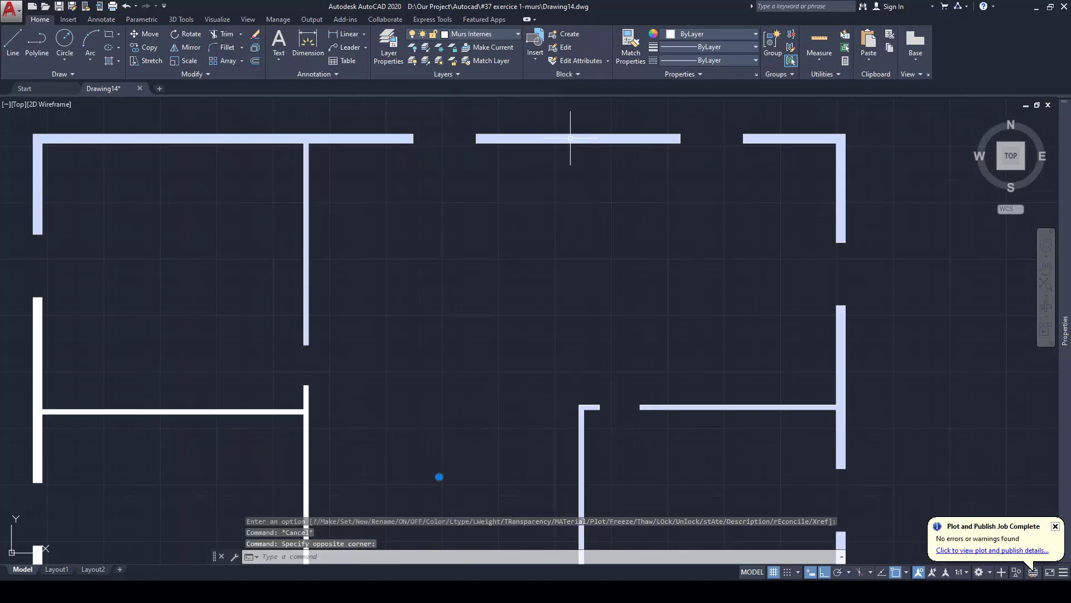
left_click(570, 138)
right_click(570, 138)
left_click(624, 378)
scroll(622, 377, "down", 4)
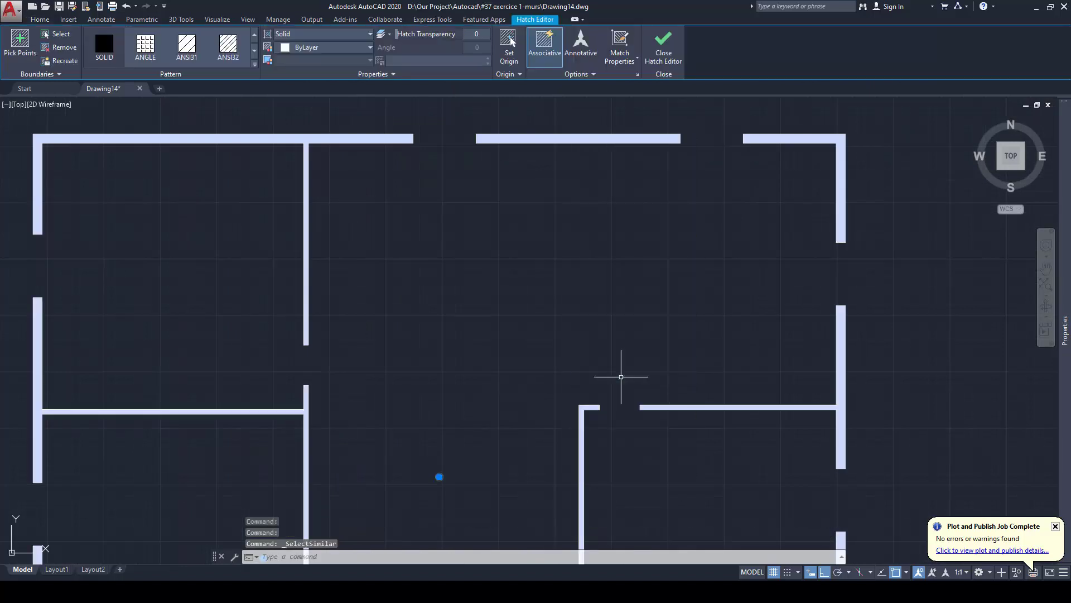
middle_click_drag(528, 284, 528, 260)
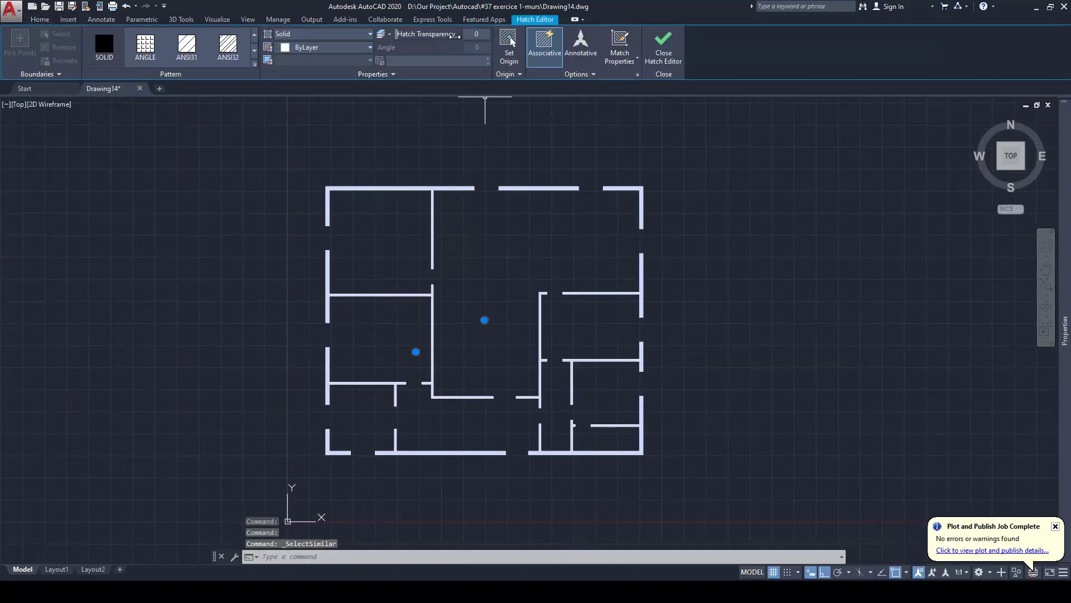
left_click(40, 19)
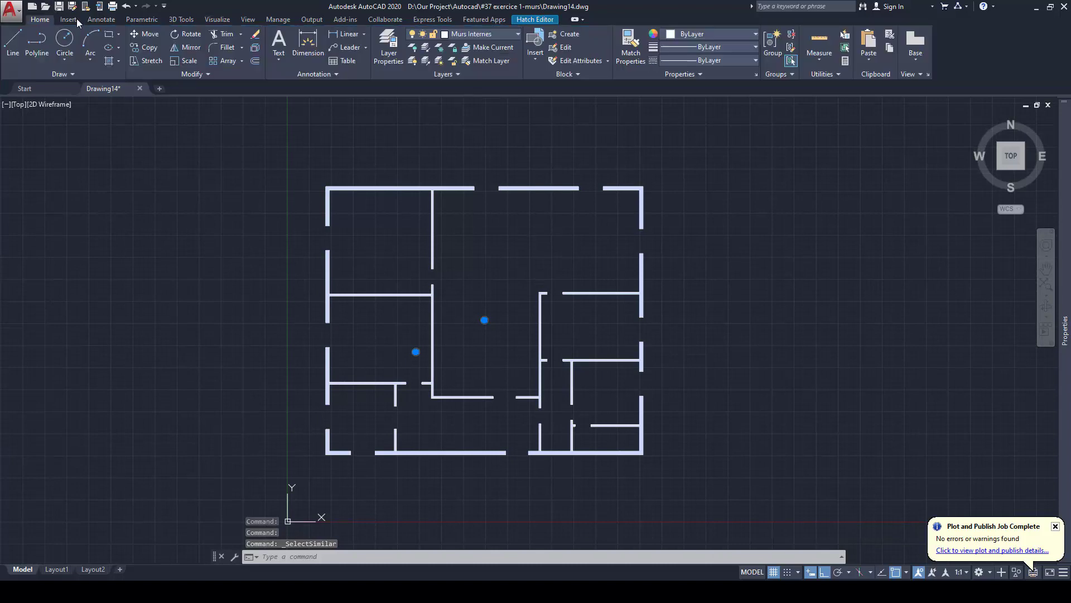
left_click(487, 36)
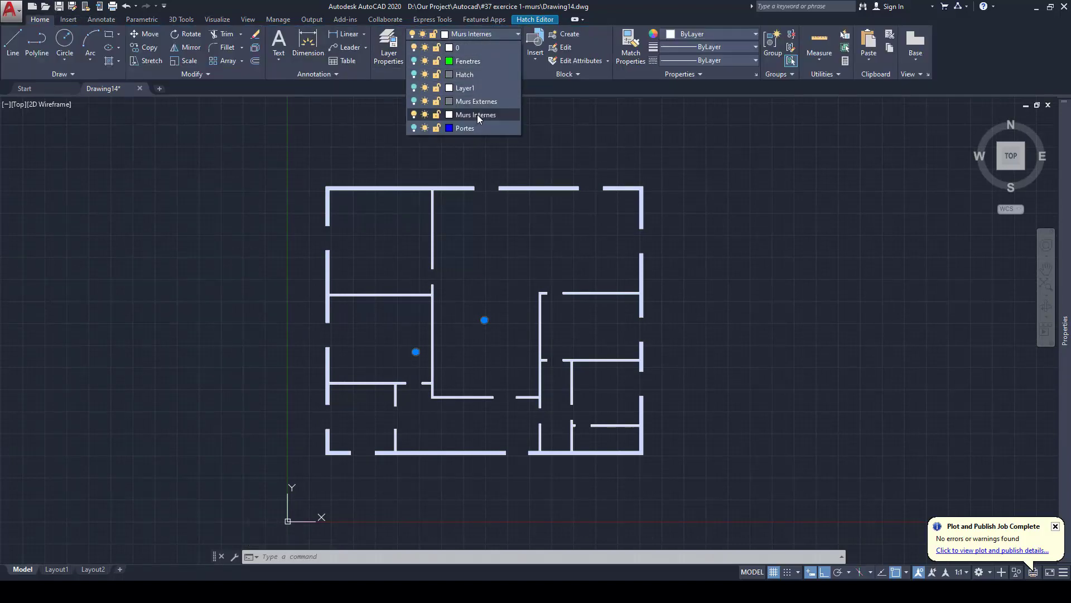
left_click(467, 74)
left_click(467, 74)
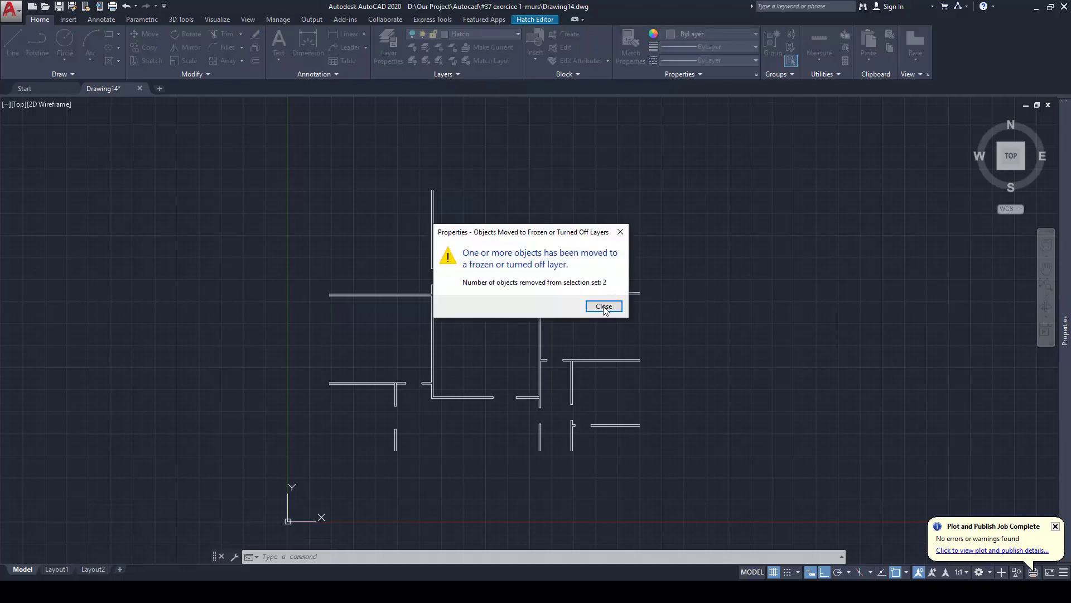
left_click(603, 306)
left_click(481, 34)
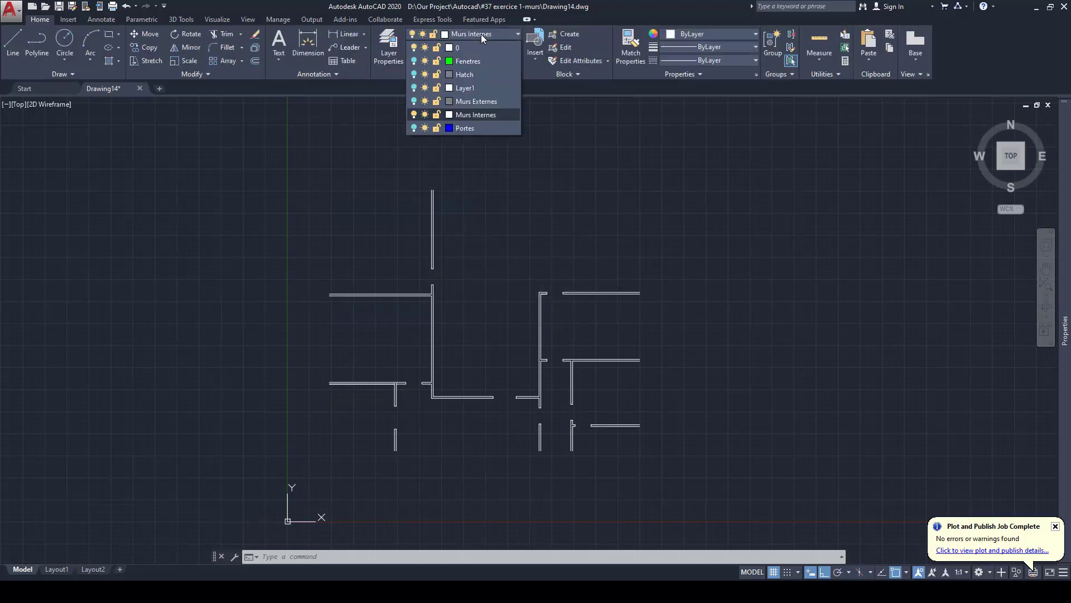
left_click(414, 115)
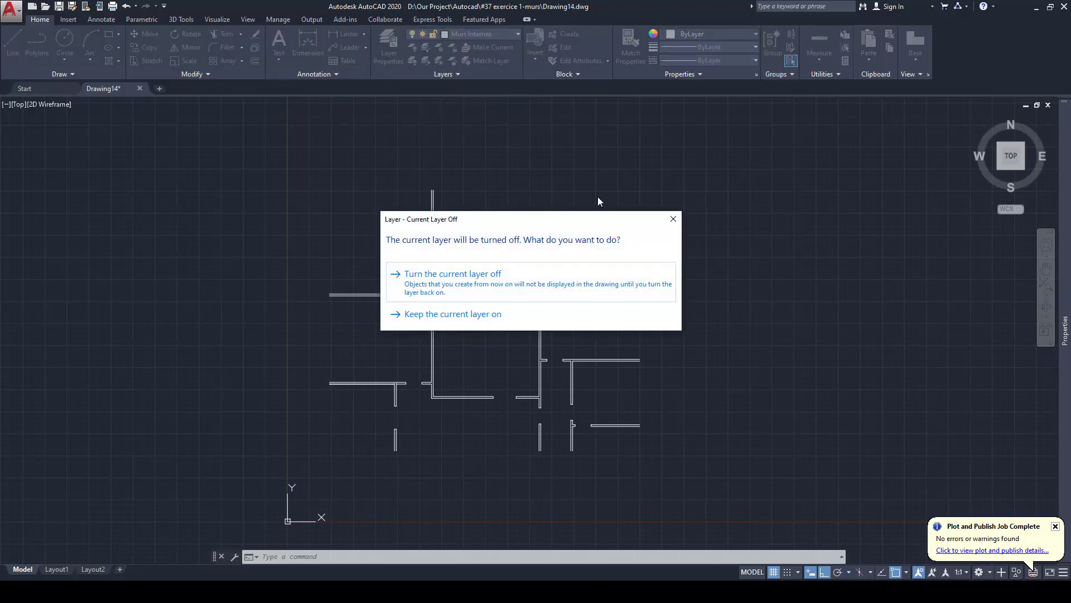
left_click(673, 219)
Turn the Fenetres, Hatch, Layer1, Murs Externes and Portes layers back on
left_click(457, 32)
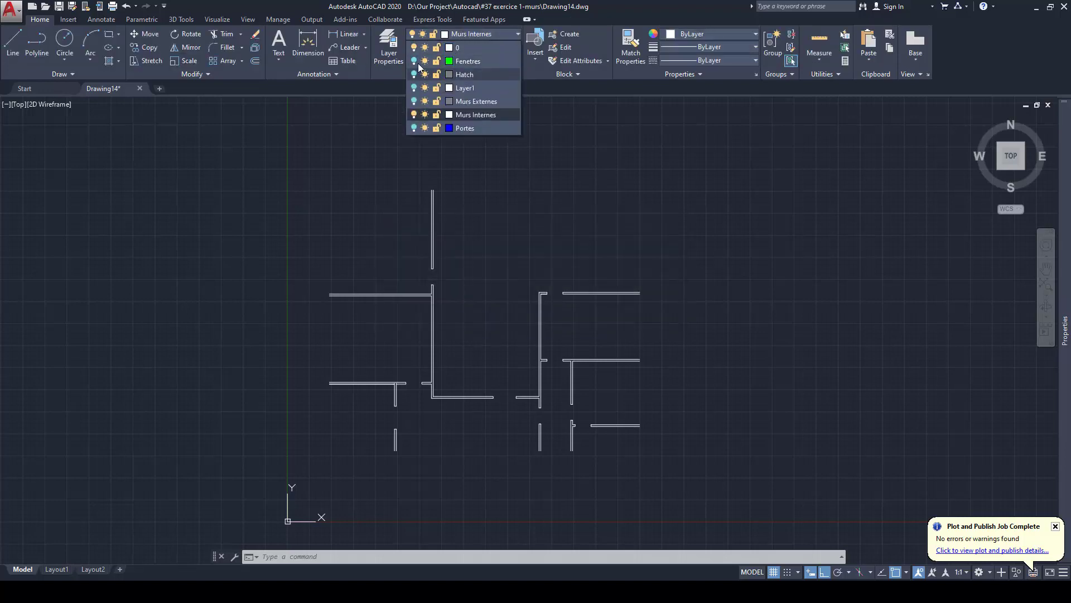
left_click(413, 61)
left_click(413, 101)
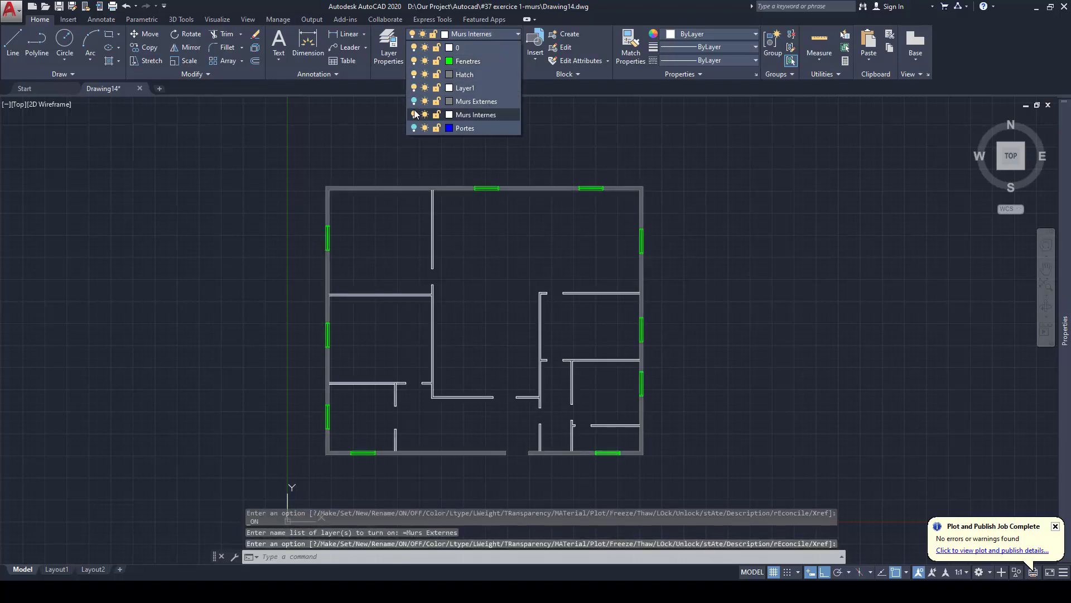
left_click(413, 128)
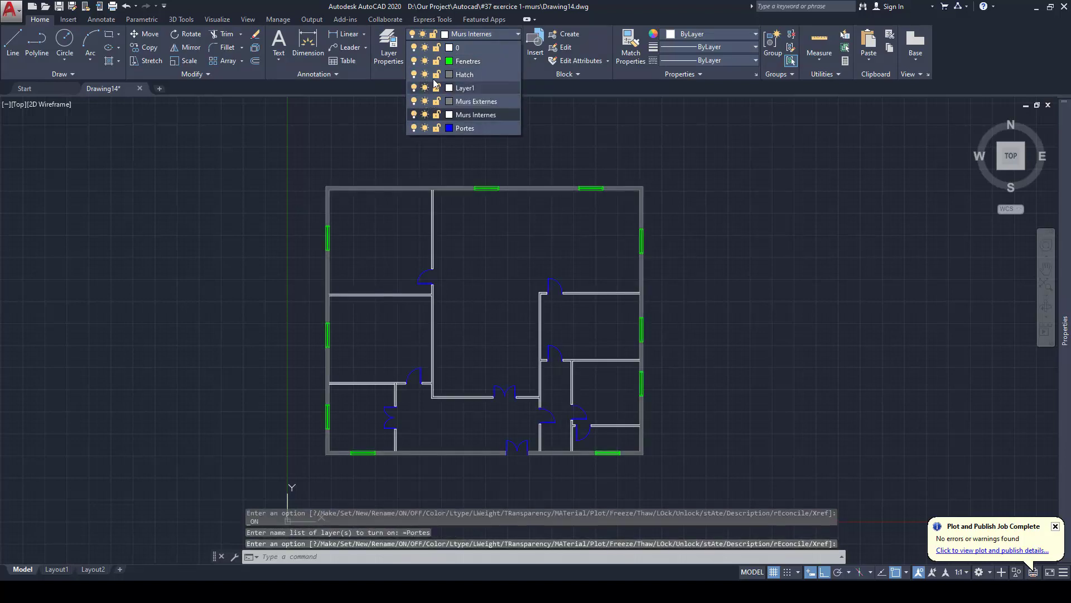
key("Escape")
scroll(637, 273, "up", 6)
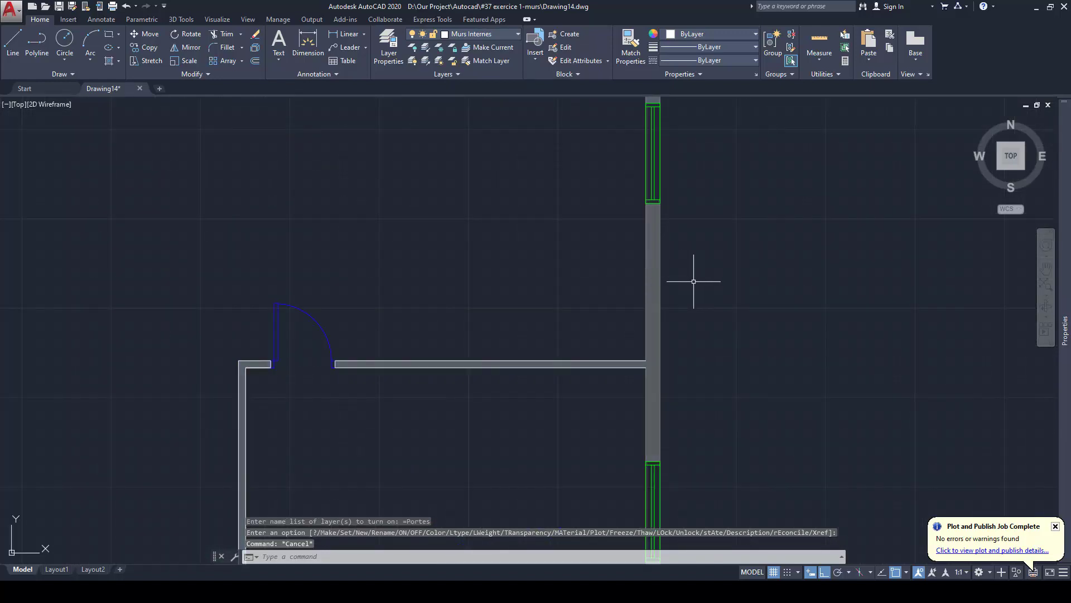
scroll(693, 281, "down", 6)
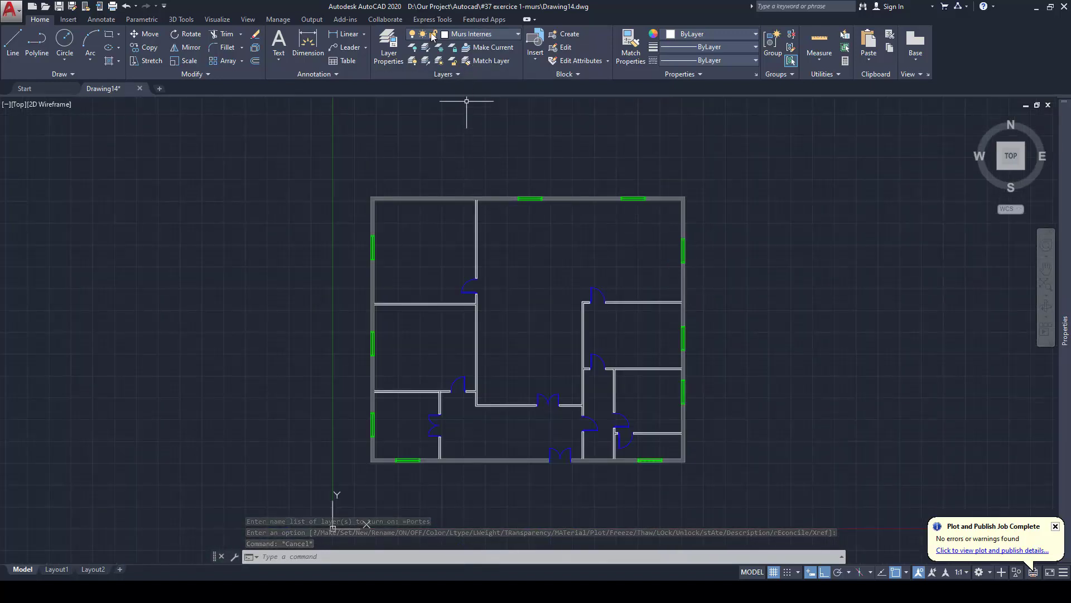
Set the Murs Externes layer's colour to white in the layer properties
left_click(389, 48)
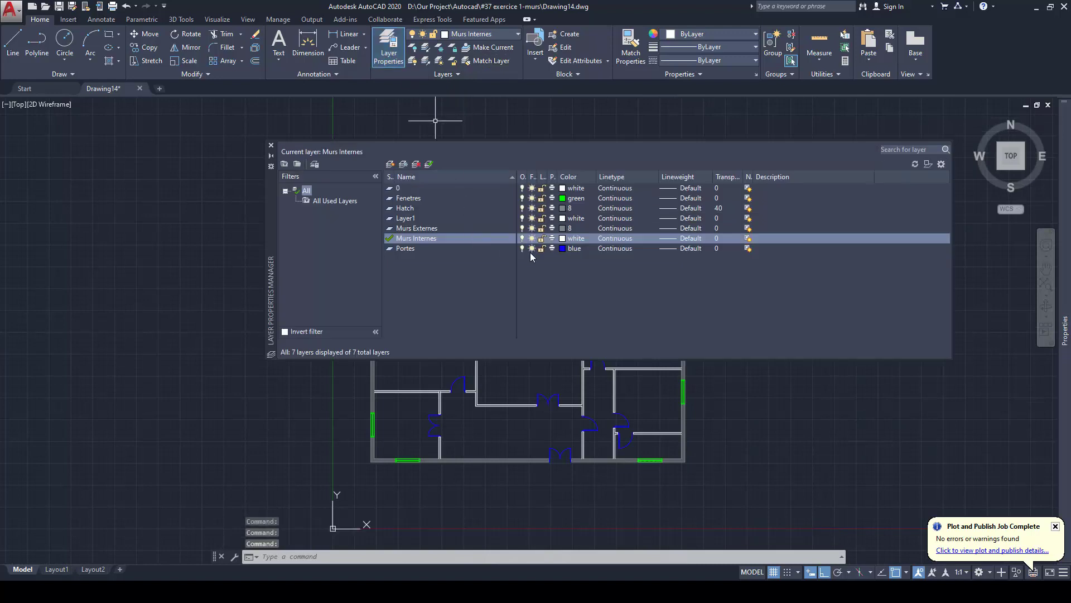
left_click(563, 229)
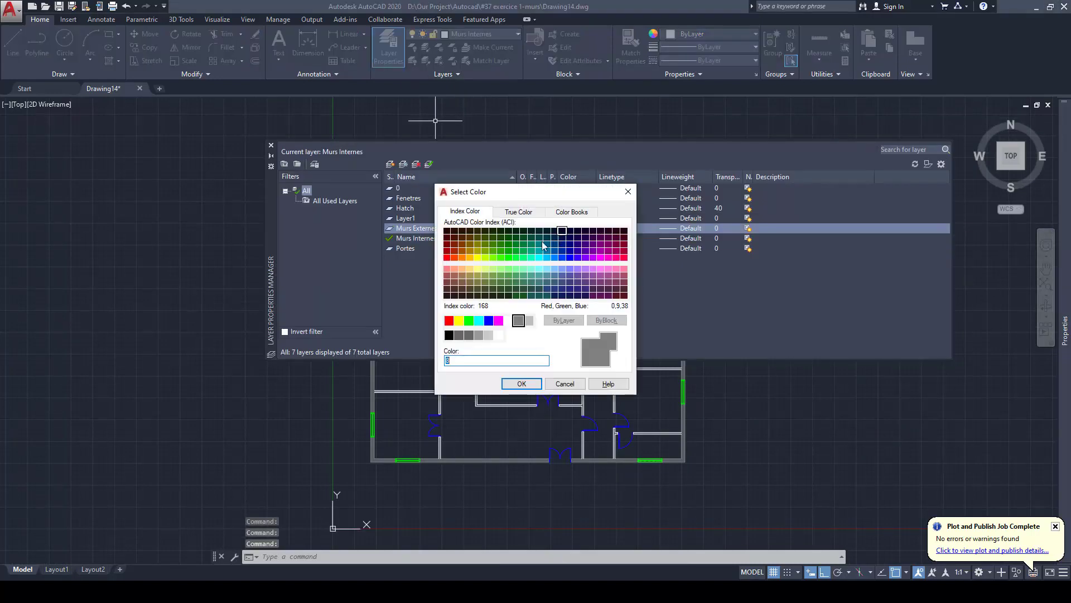
left_click(508, 321)
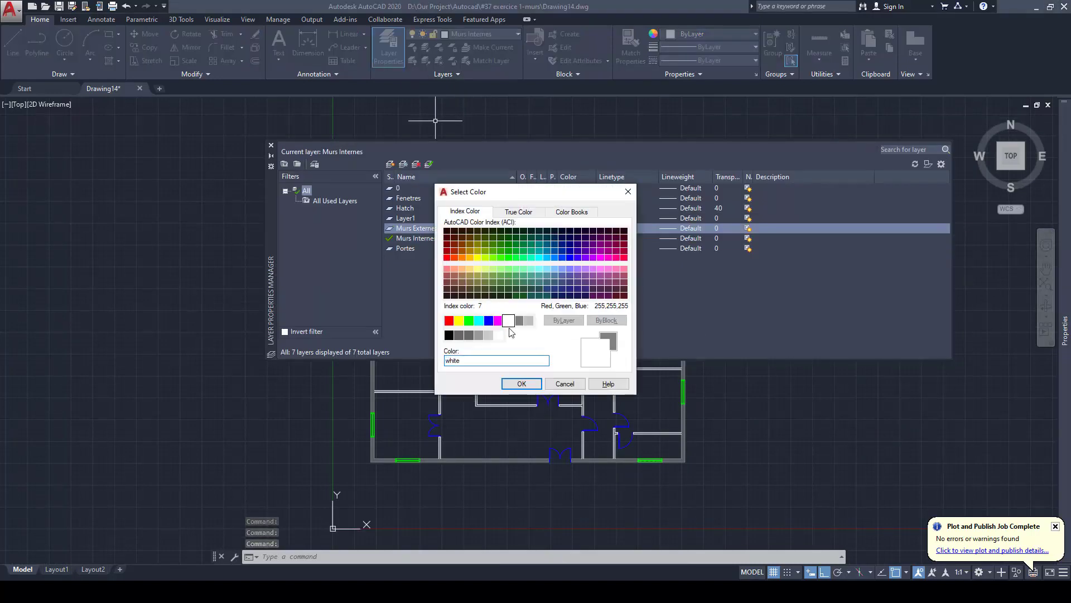
left_click(523, 384)
left_click(272, 146)
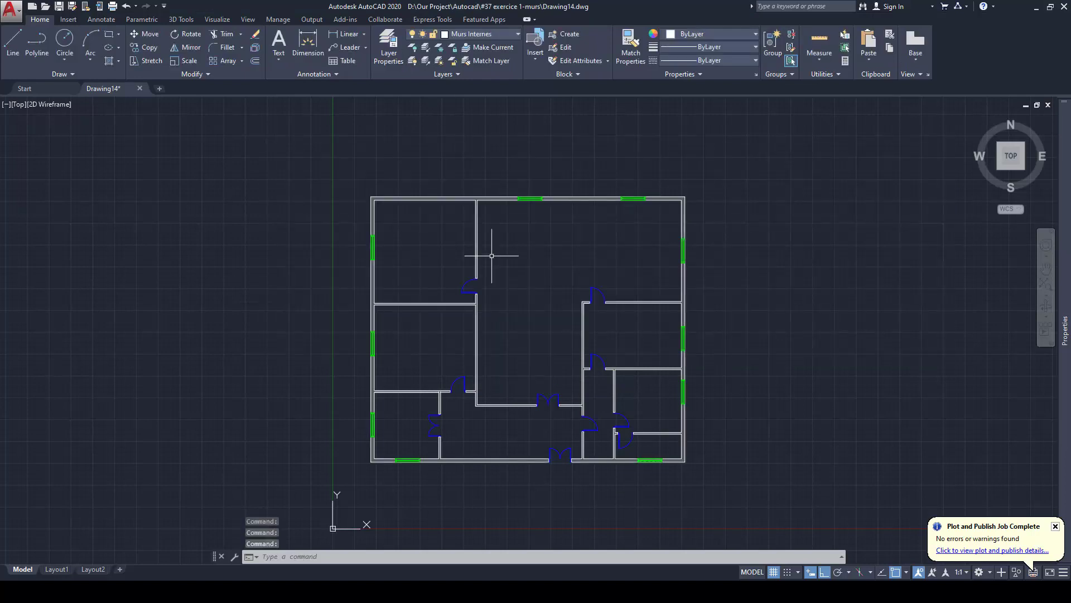
Set the Portes layer's colour to red in the layer properties
scroll(525, 212, "up", 3)
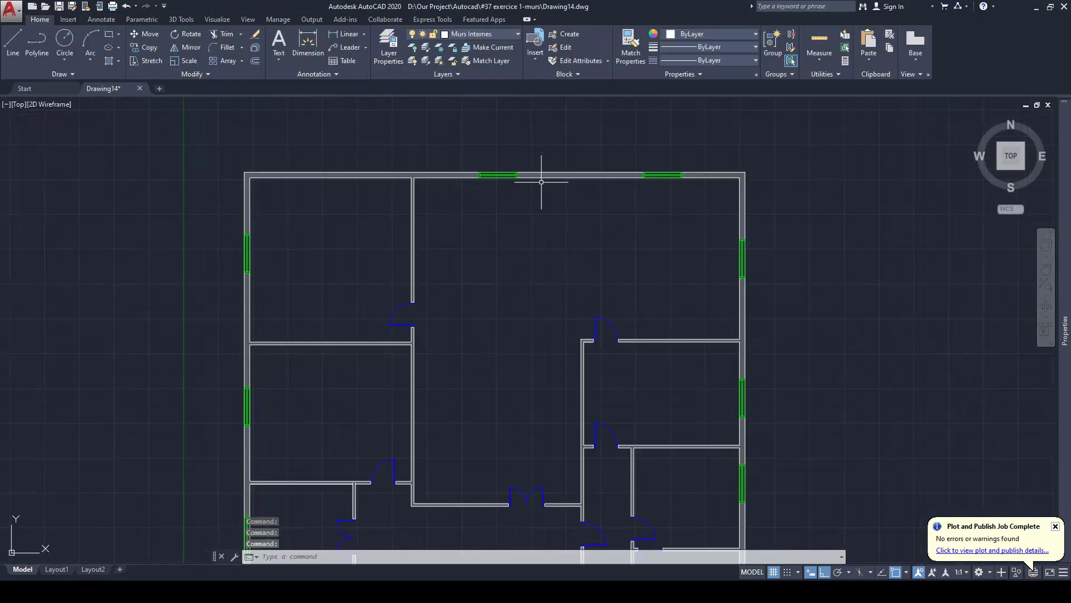
middle_click_drag(547, 283, 535, 215)
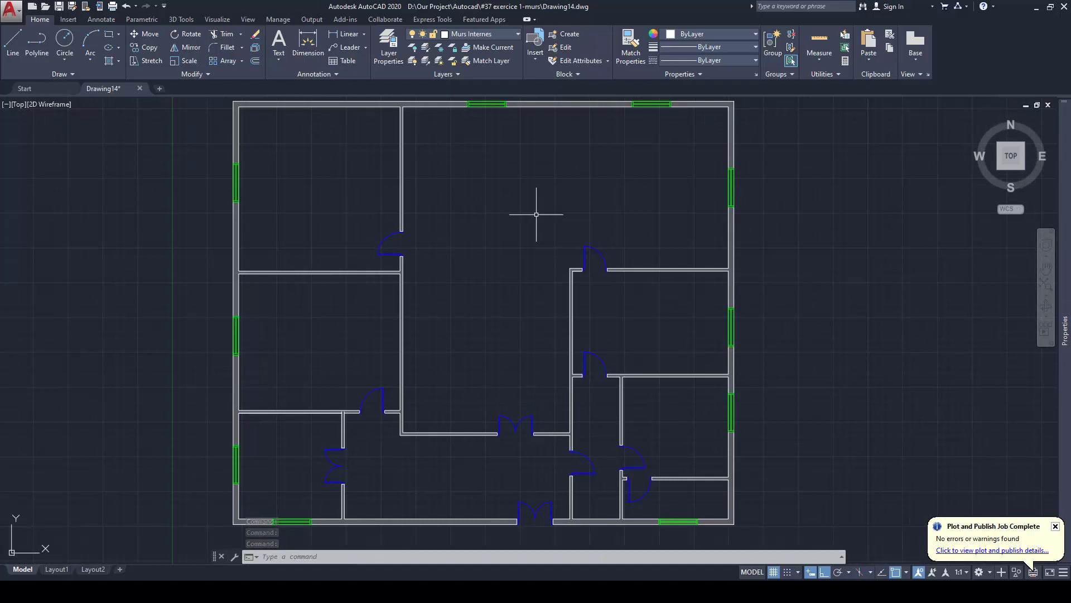
left_click(454, 35)
left_click(394, 42)
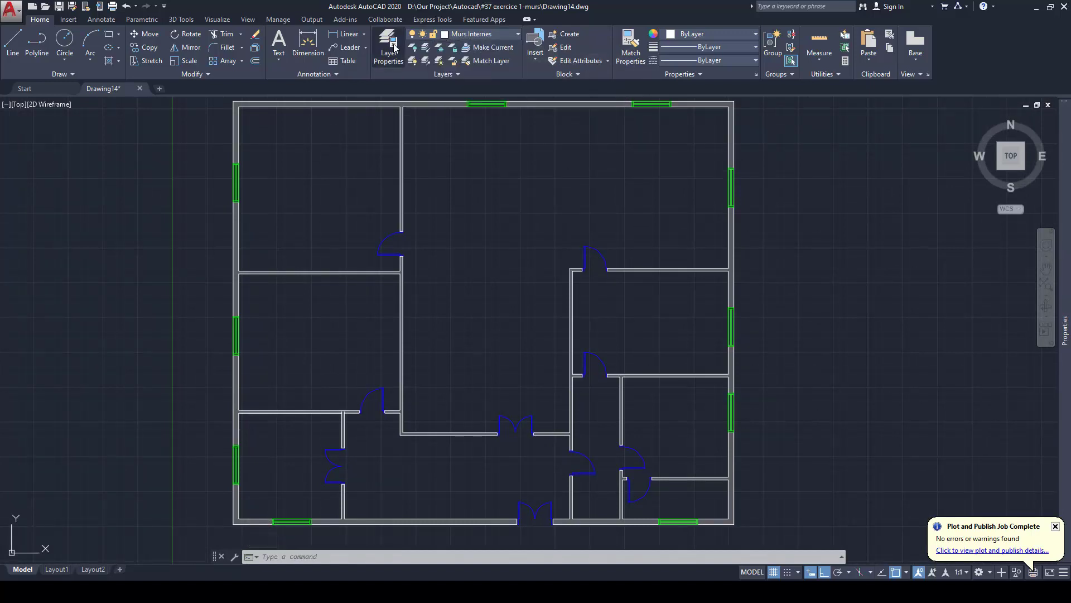
left_click(394, 53)
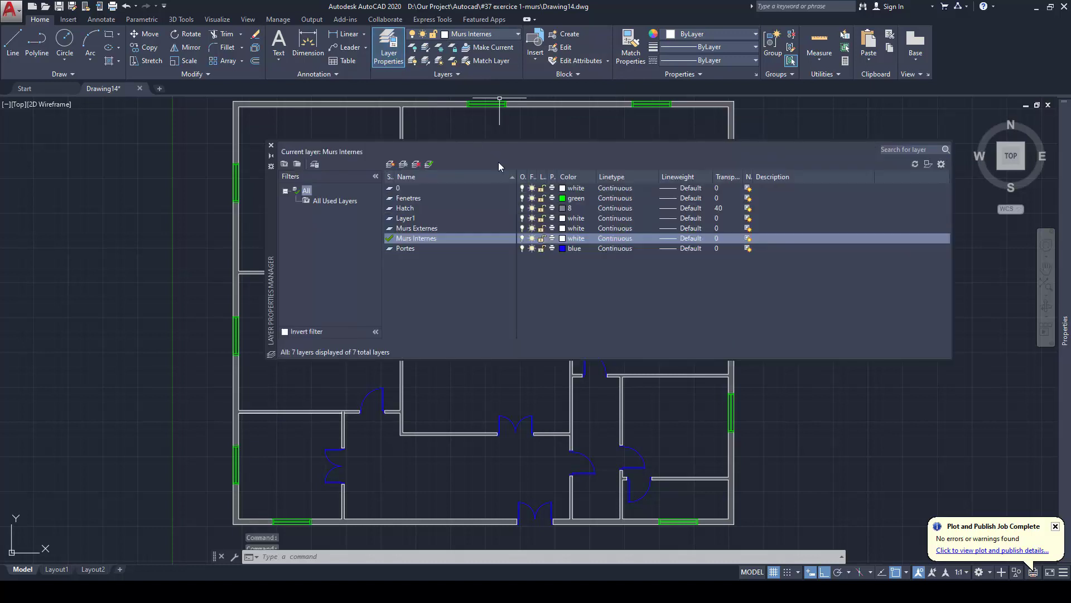
left_click(565, 250)
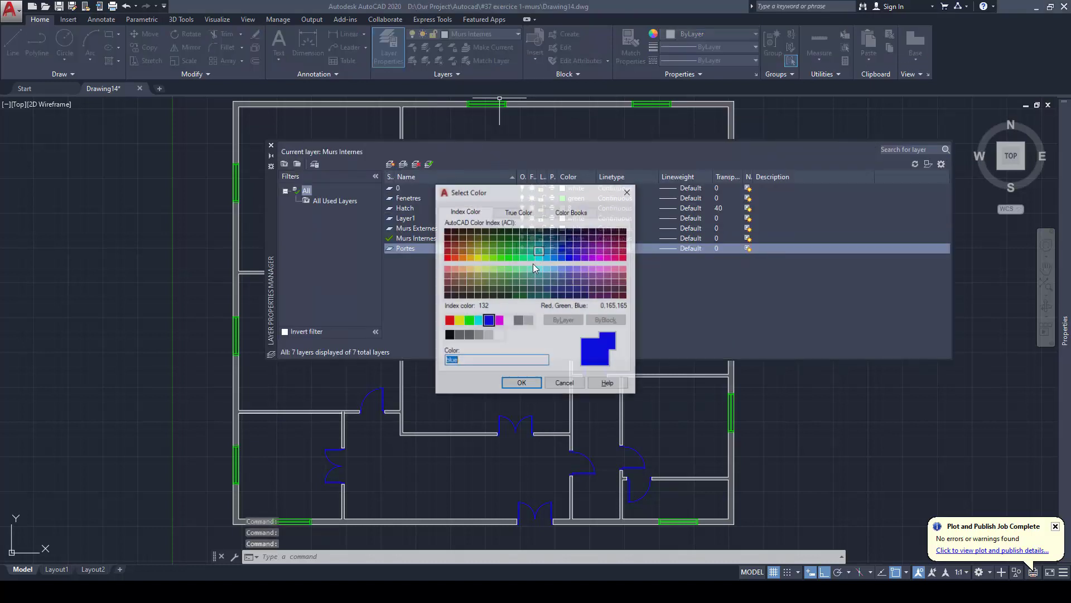
left_click(449, 321)
left_click(521, 383)
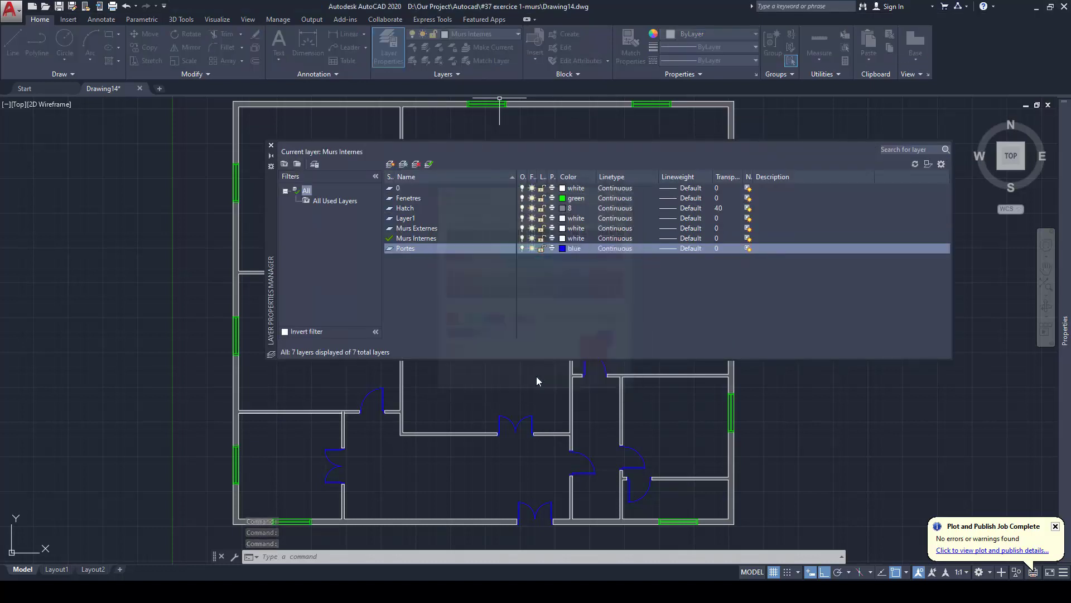
left_click(271, 145)
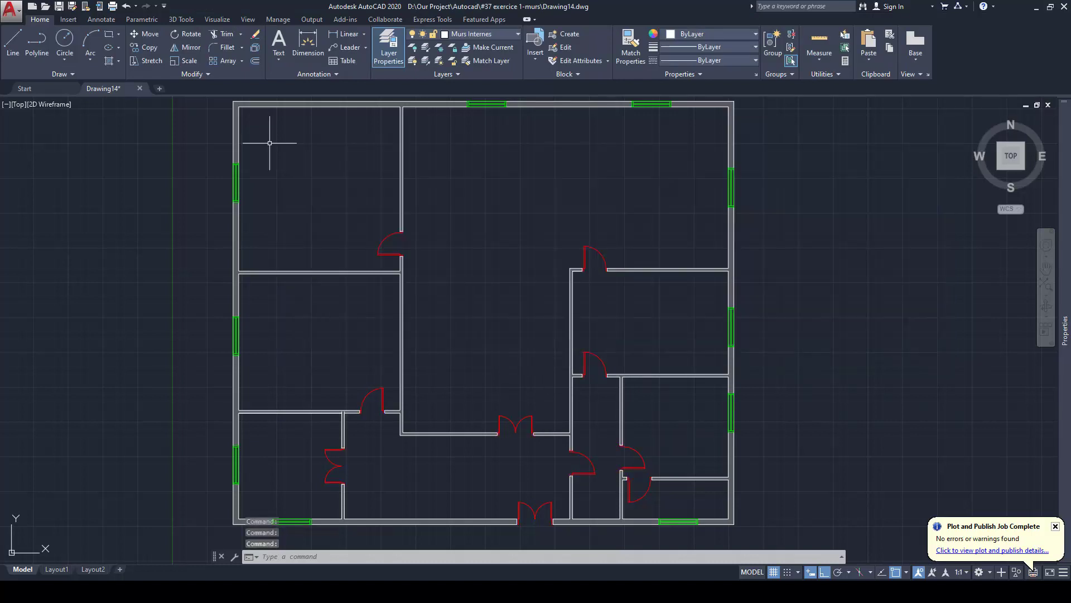
middle_click_drag(499, 232, 506, 231)
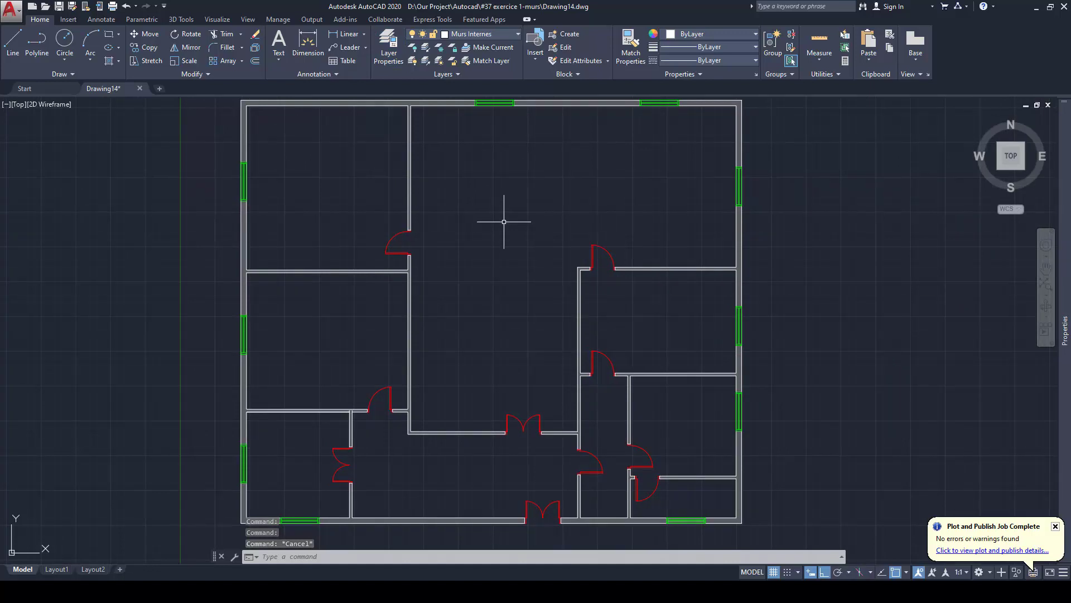